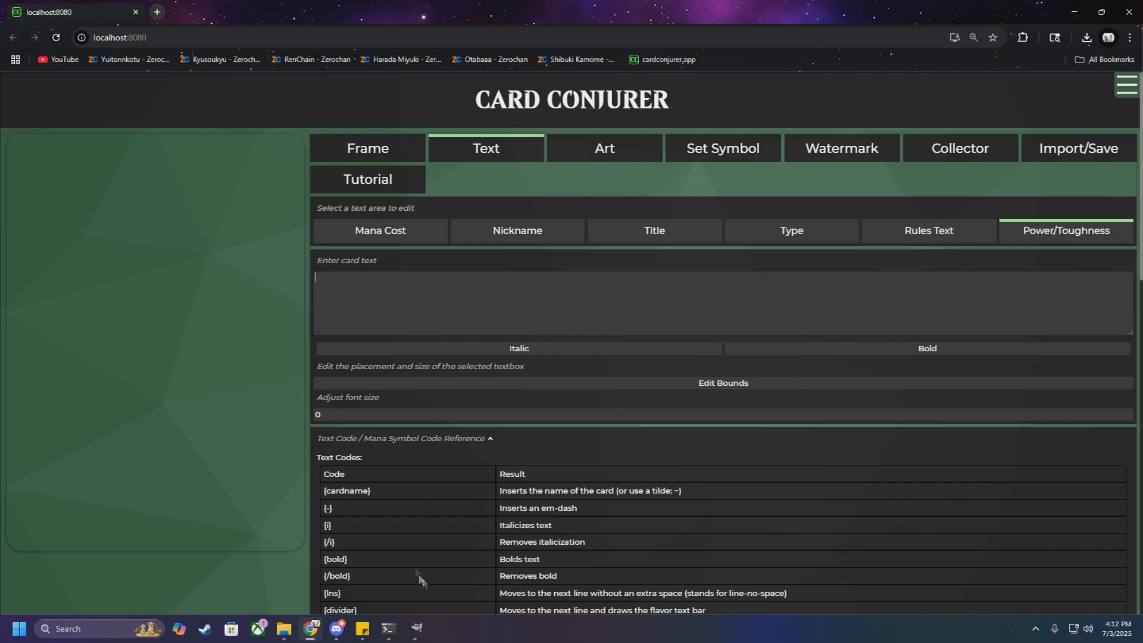
pyautogui.click(417, 628)
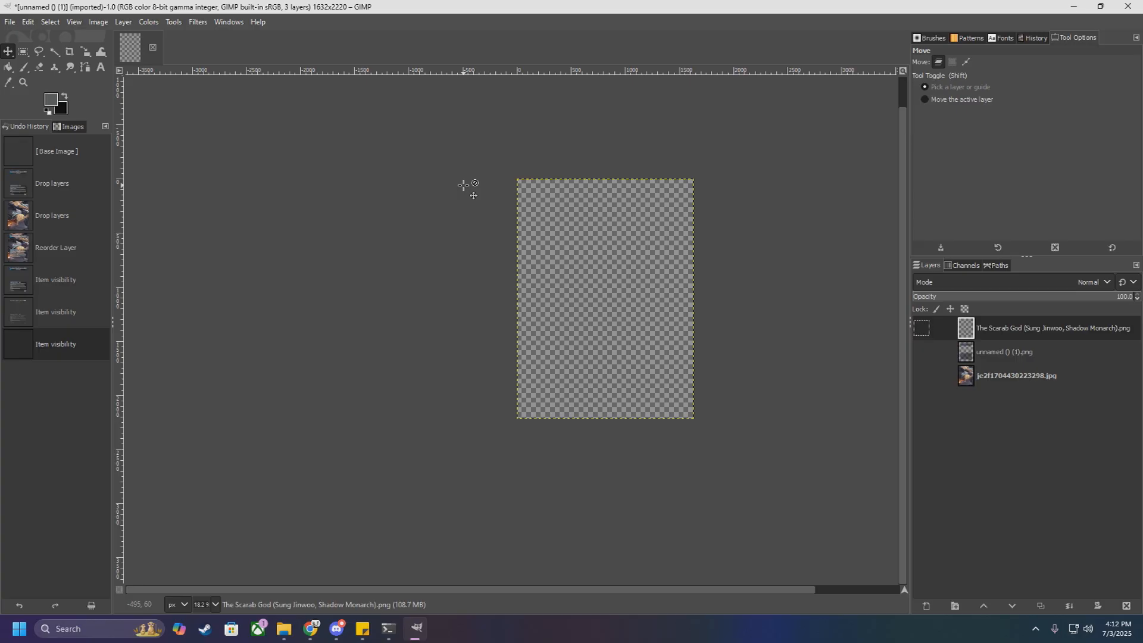
pyautogui.click(310, 629)
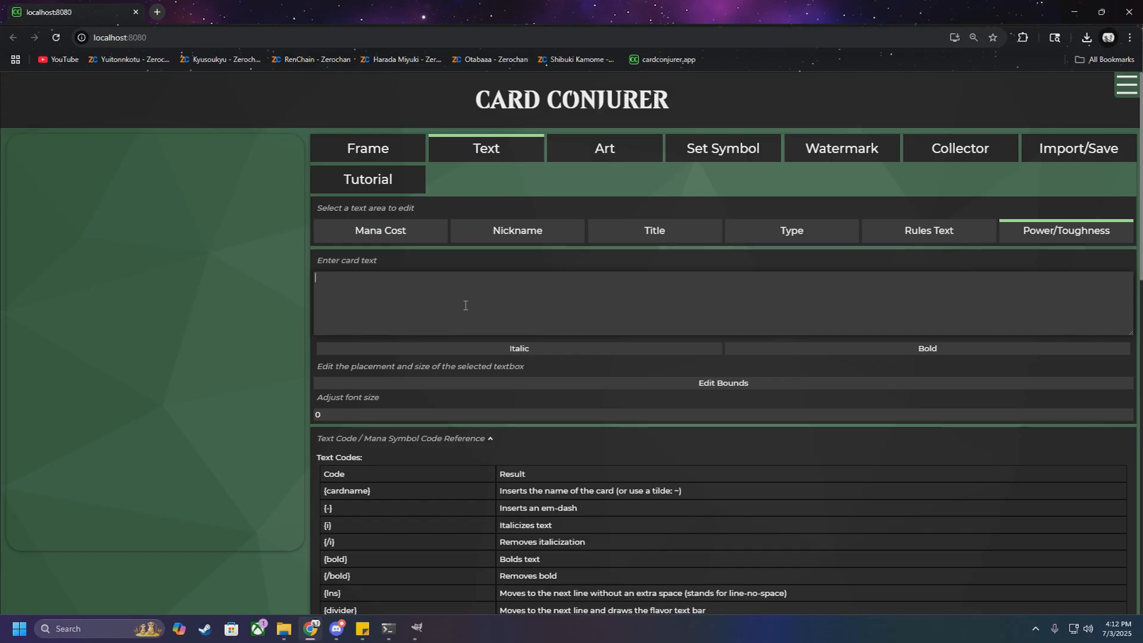
# Step: Choose the Nickname ("Godzilla") frame pack from the Showcase Frames group for the card
pyautogui.click(388, 153)
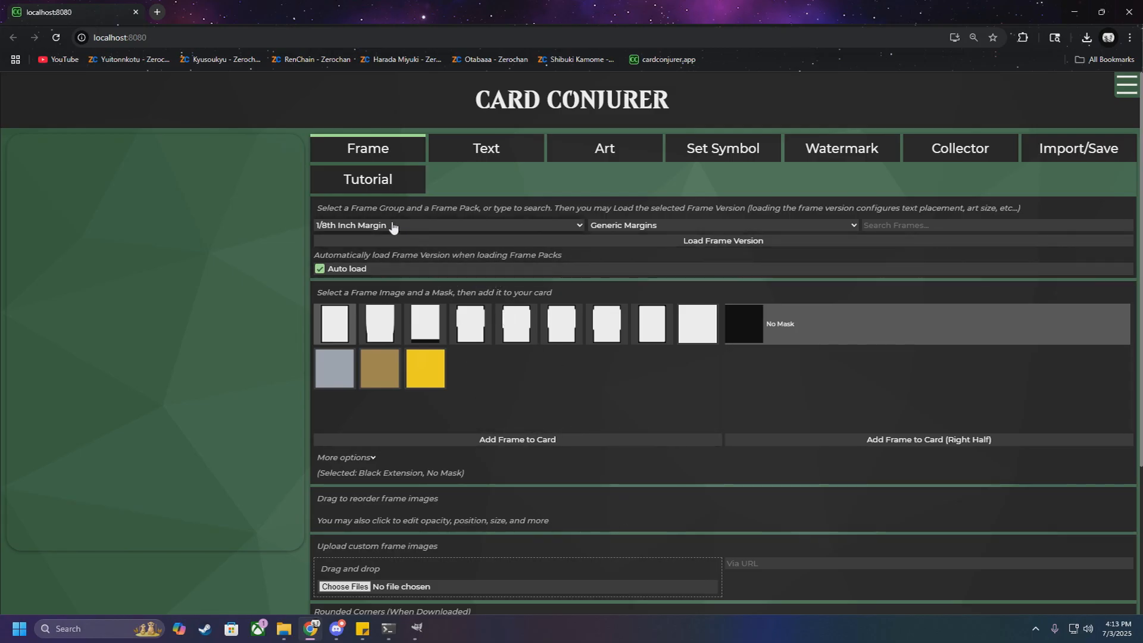
pyautogui.click(433, 226)
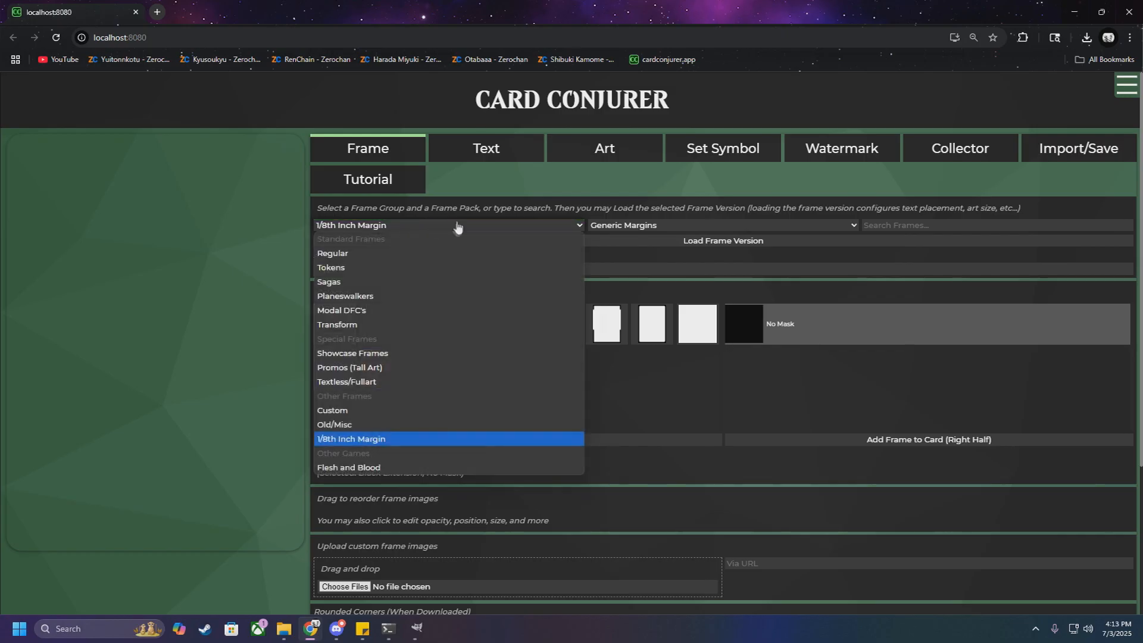
pyautogui.click(387, 359)
pyautogui.click(631, 227)
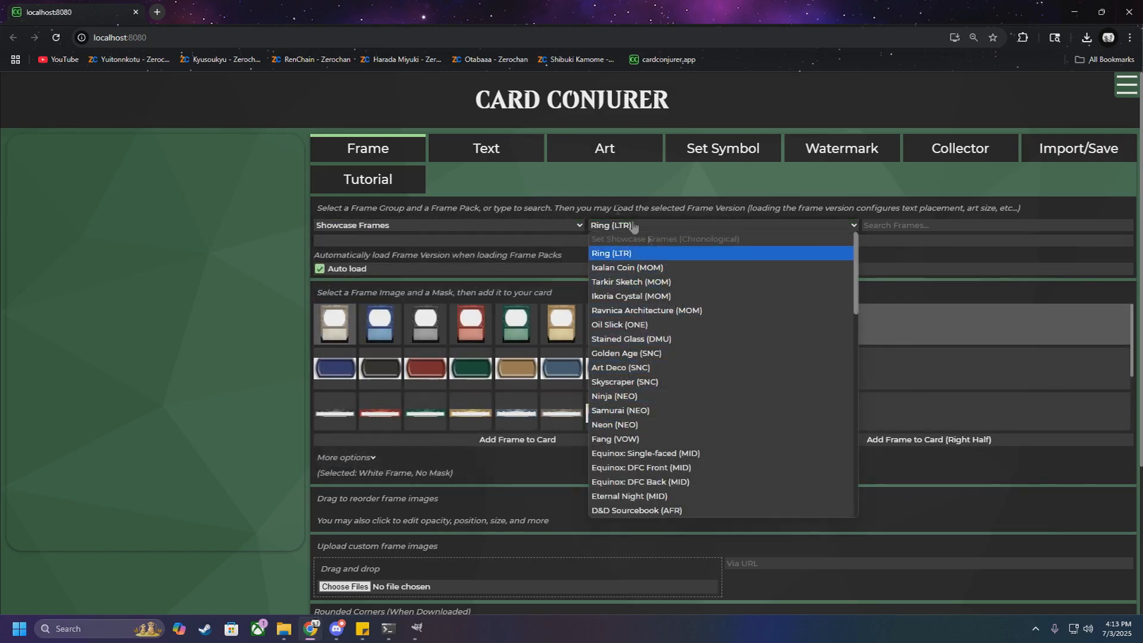
pyautogui.scroll(-10, 655, 280)
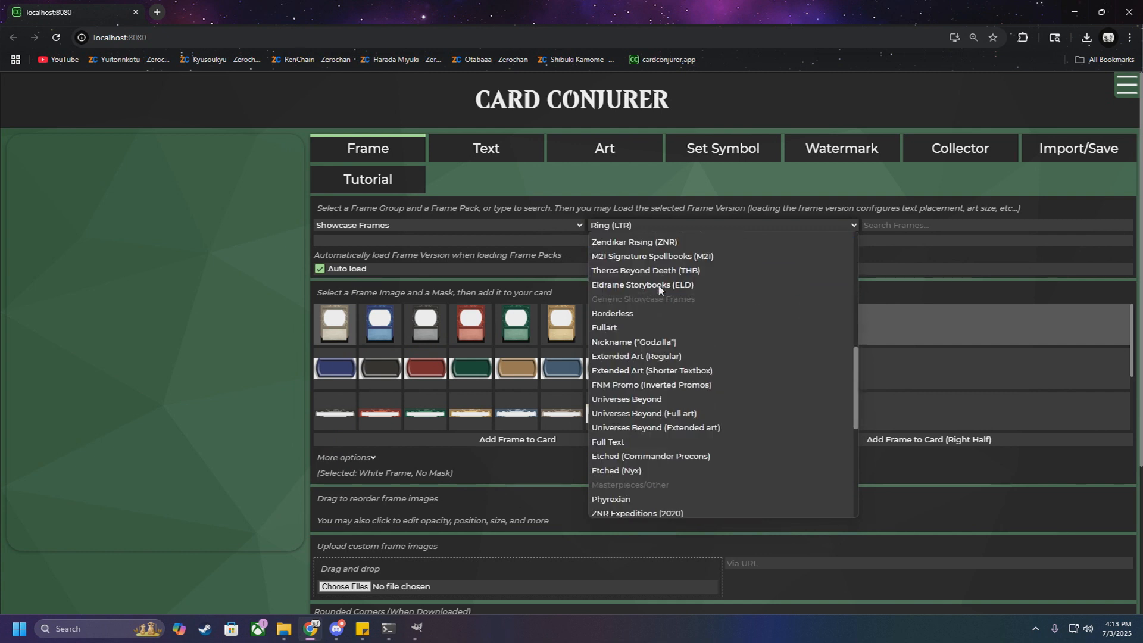
pyautogui.click(651, 343)
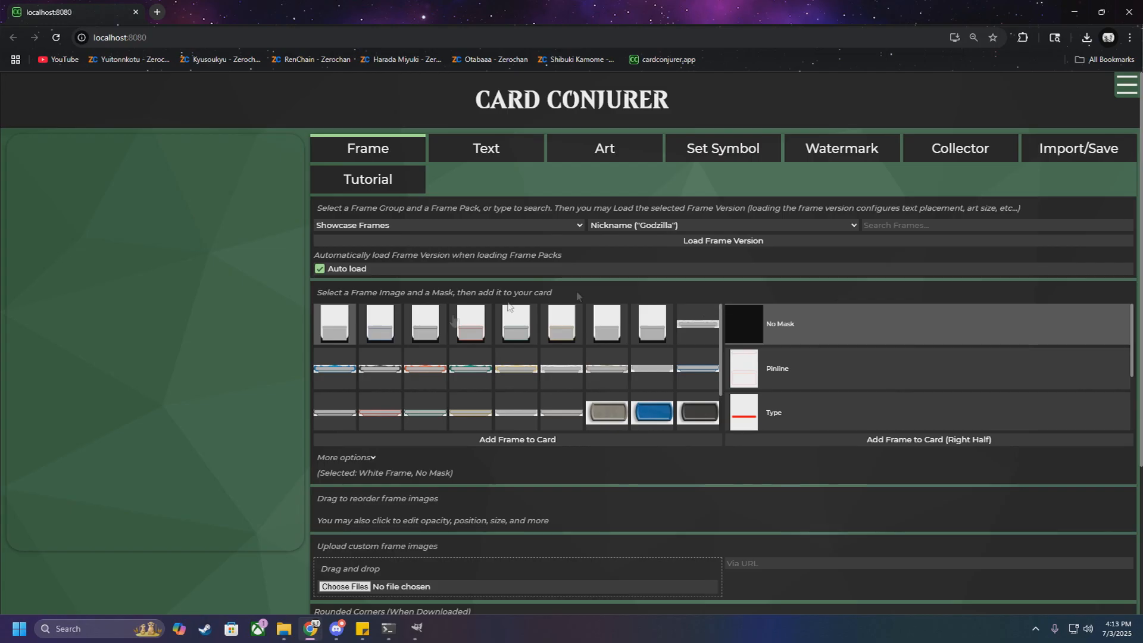
# Step: Add the Blue Frame to the card with the Pinline, Type and Rules masks, plus the unmasked Blue Crown
pyautogui.click(386, 319)
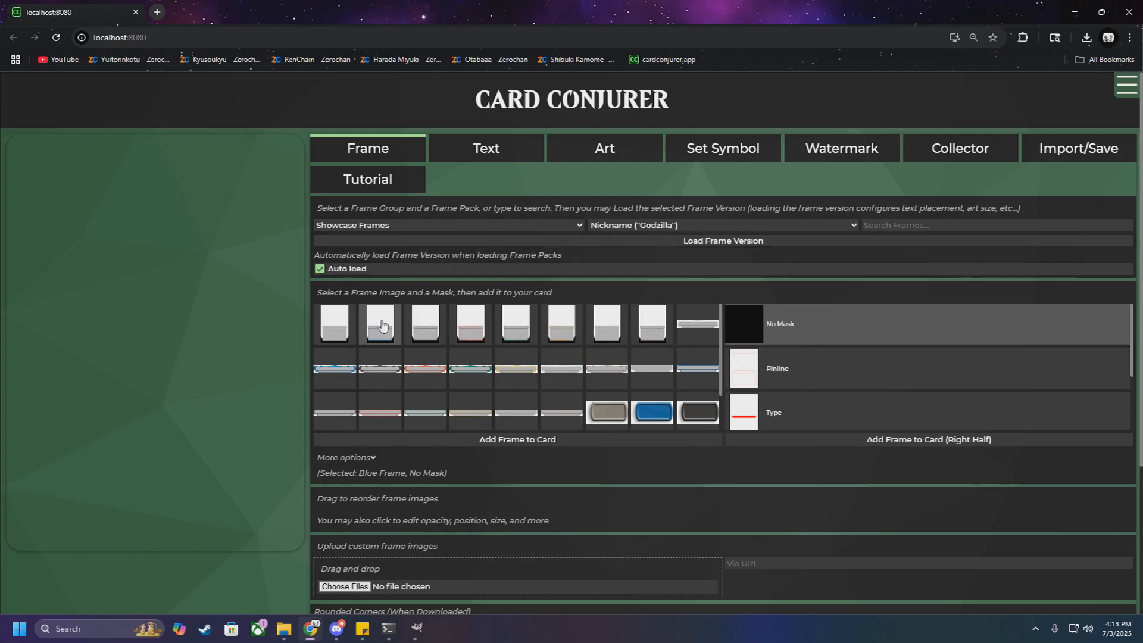
pyautogui.click(800, 376)
pyautogui.click(553, 440)
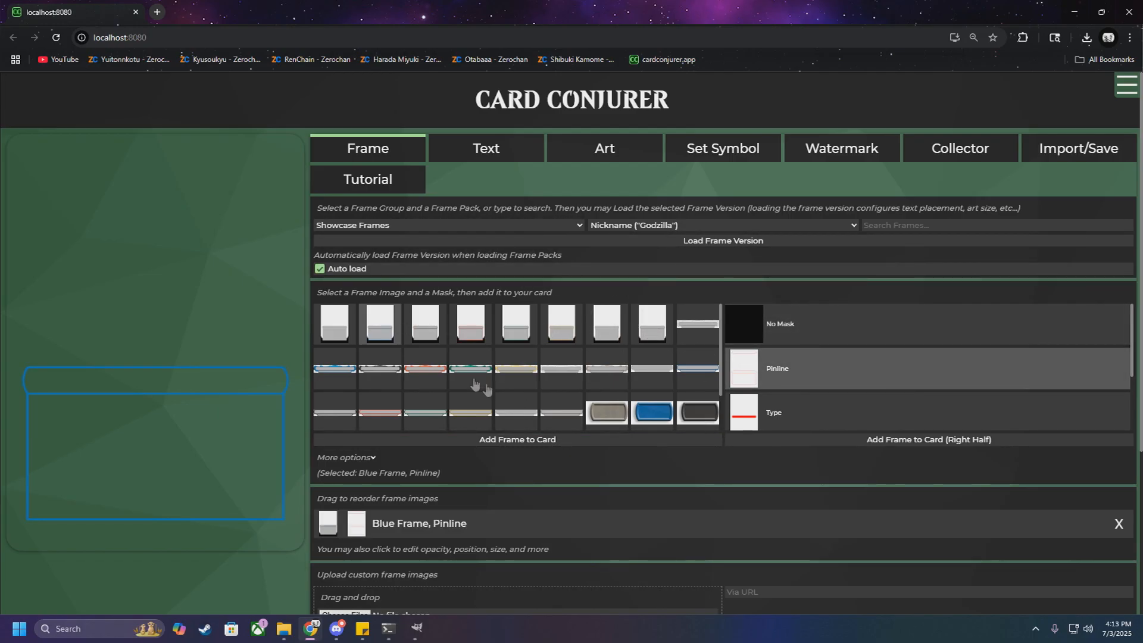
pyautogui.click(777, 403)
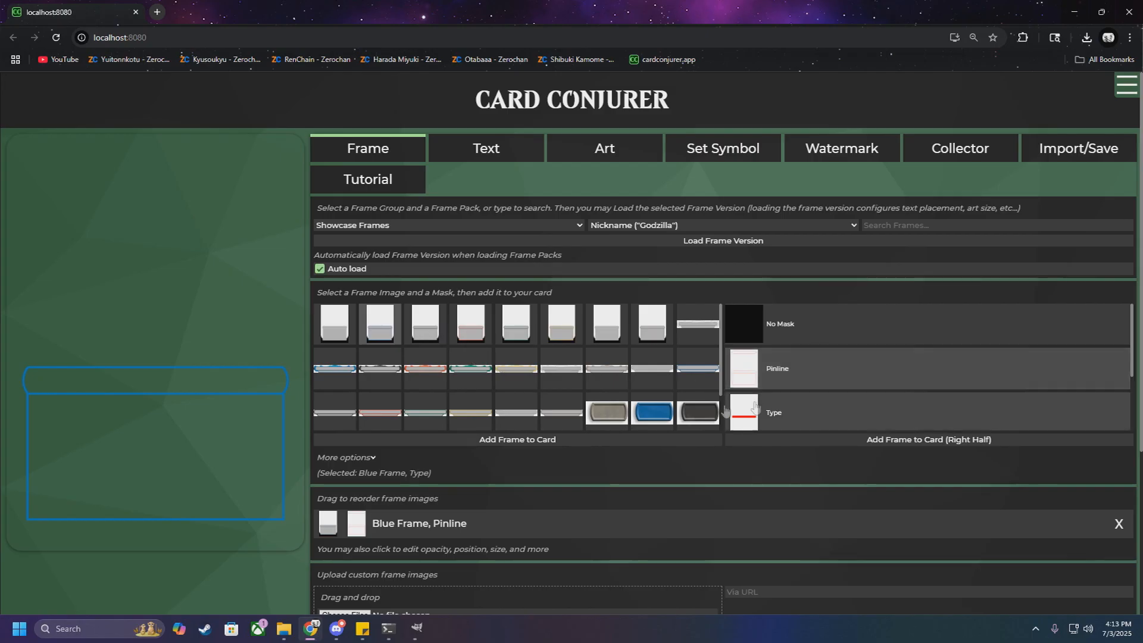
pyautogui.click(570, 443)
pyautogui.scroll(-2, 802, 417)
pyautogui.click(797, 380)
pyautogui.click(548, 442)
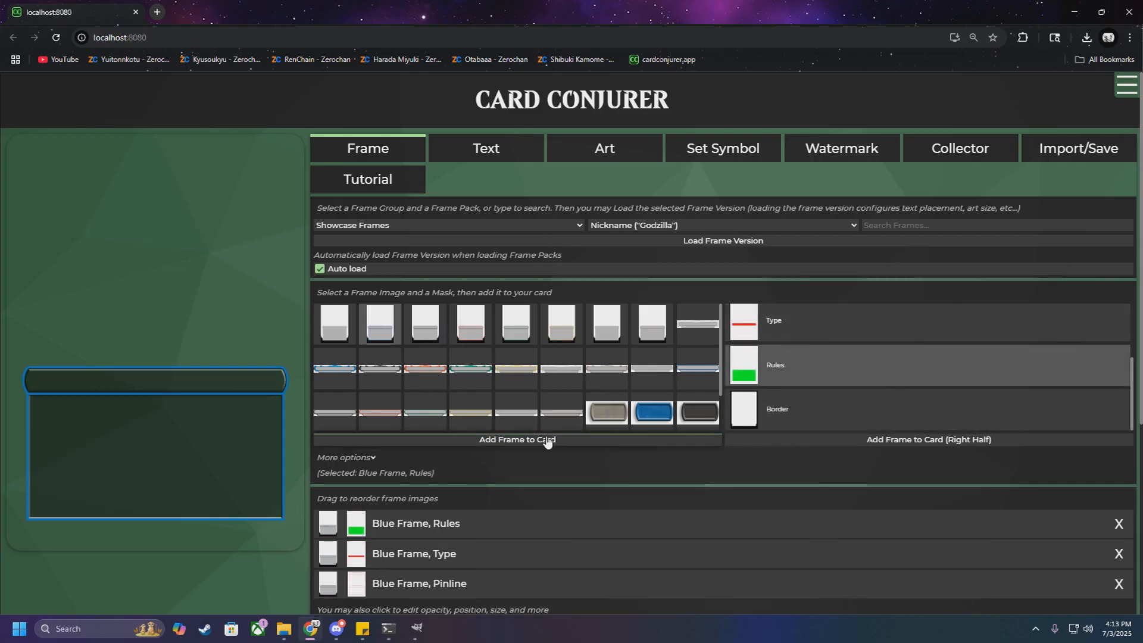
pyautogui.click(354, 380)
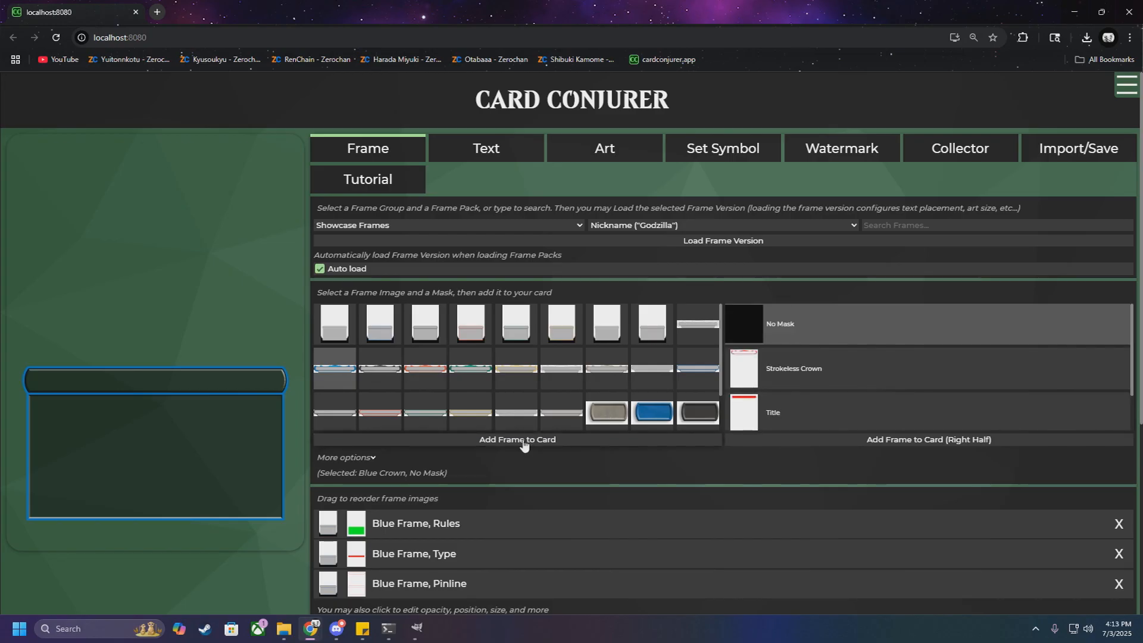
pyautogui.click(523, 442)
# Step: Add the Black Frame with the Pinline mask and the unmasked Black Crown to the card's right half
pyautogui.click(425, 323)
pyautogui.click(792, 368)
pyautogui.click(917, 440)
pyautogui.click(380, 368)
pyautogui.click(896, 441)
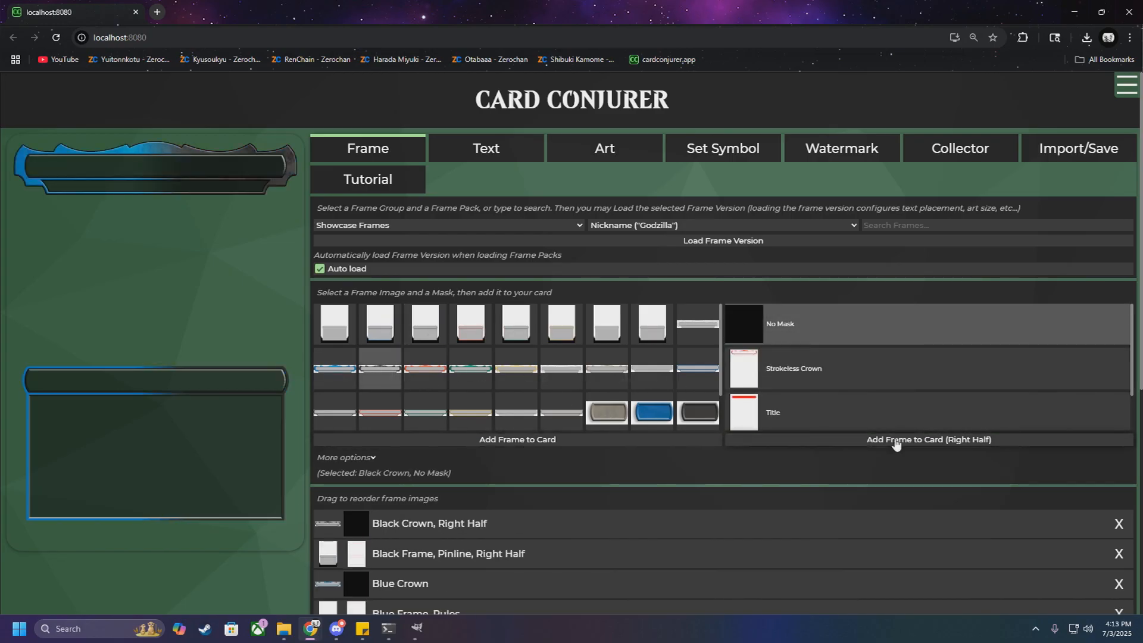
# Step: From the Inner Crowns pack, add the full Blue Inner Crown (Companion) and the Black Inner Crown (Companion) as a right half
pyautogui.click(662, 226)
pyautogui.scroll(-8, 656, 275)
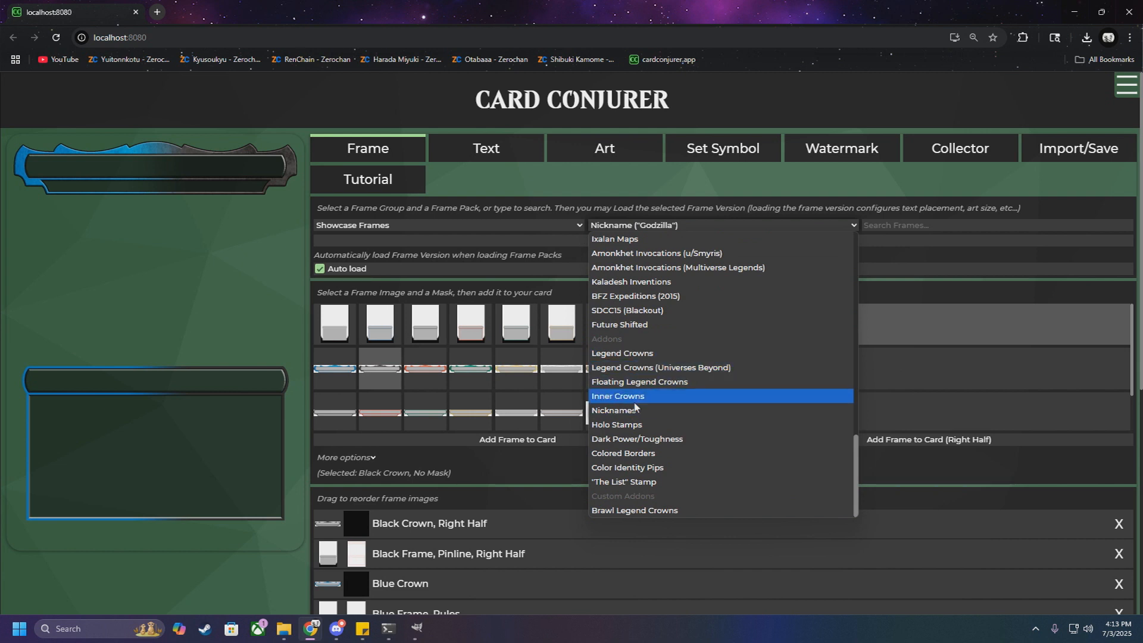
pyautogui.click(634, 403)
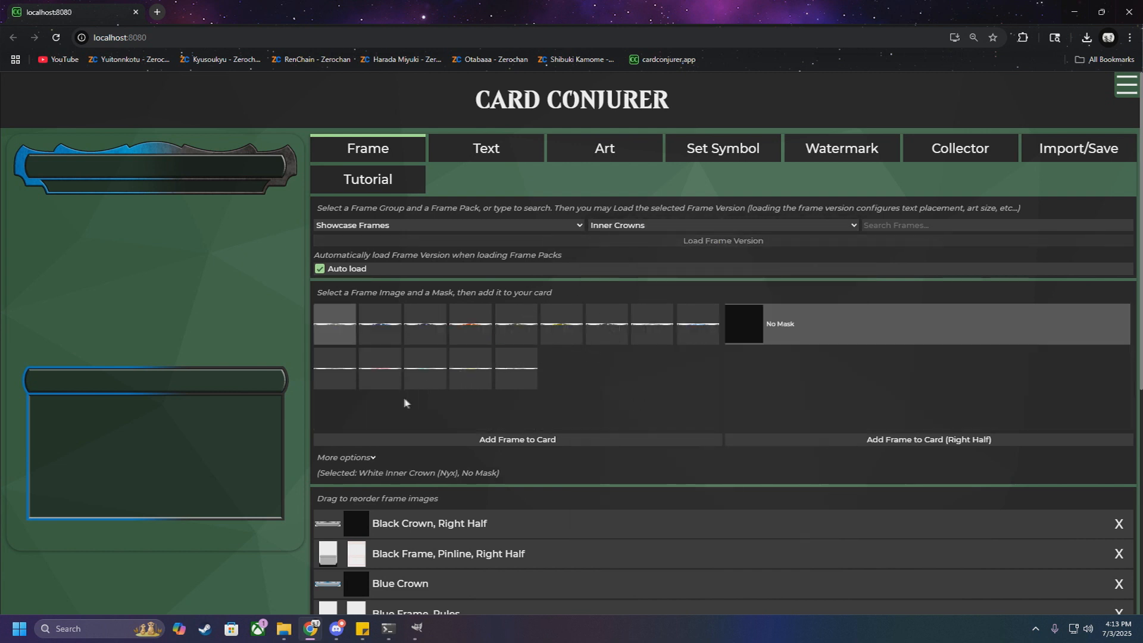
pyautogui.click(697, 324)
pyautogui.click(563, 441)
pyautogui.click(335, 368)
pyautogui.click(928, 439)
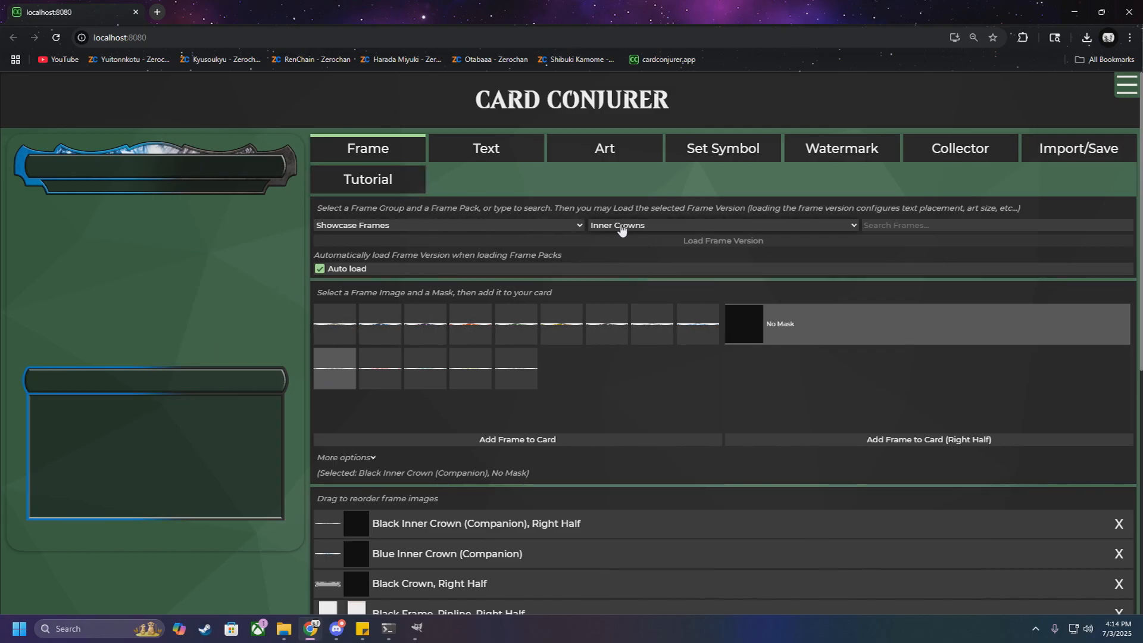
# Step: Apply the Generic Margins frame version from the 1/8th Inch Margin group and turn off automatic frame version loading
pyautogui.click(468, 228)
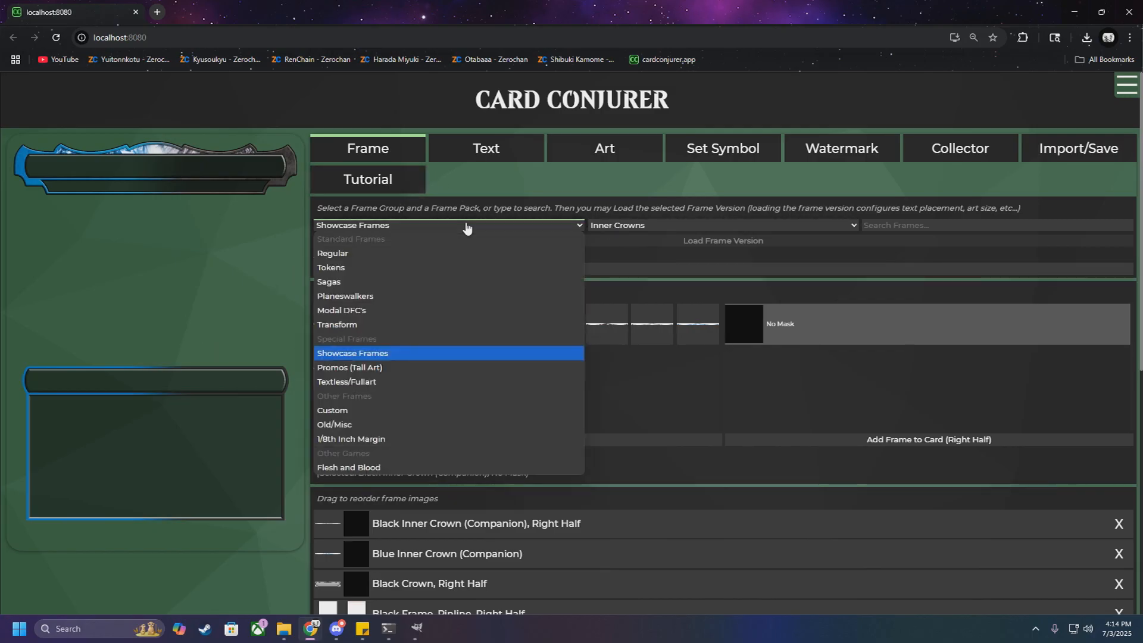
pyautogui.click(384, 439)
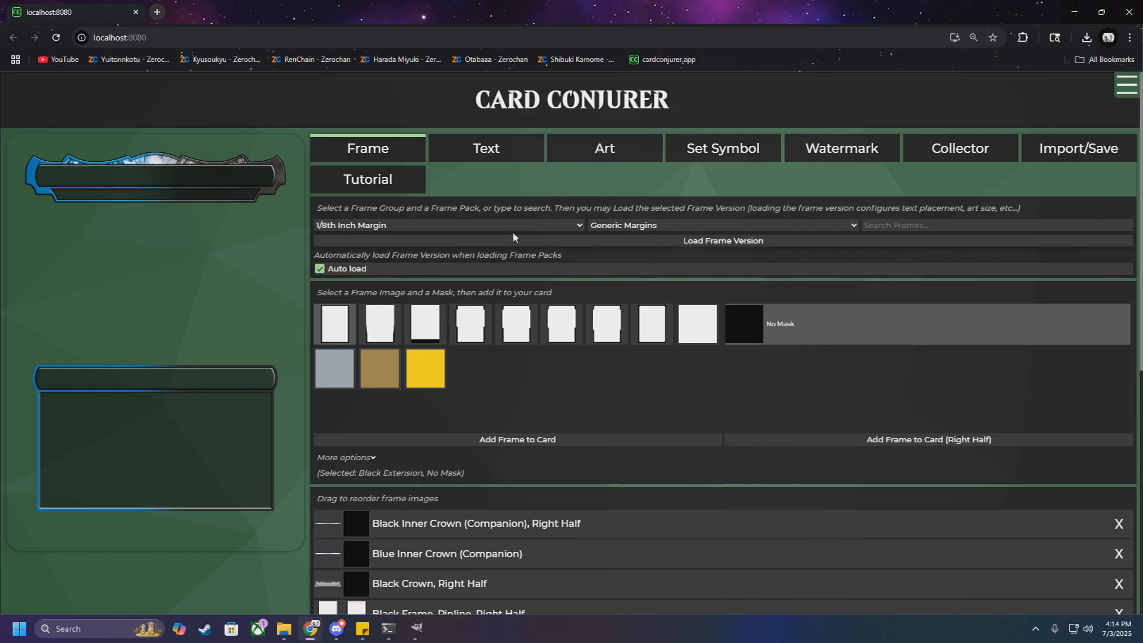
pyautogui.click(320, 270)
# Step: Add the unmasked Black Power/Toughness box from the Nickname ("Godzilla") showcase pack to the card
pyautogui.click(428, 226)
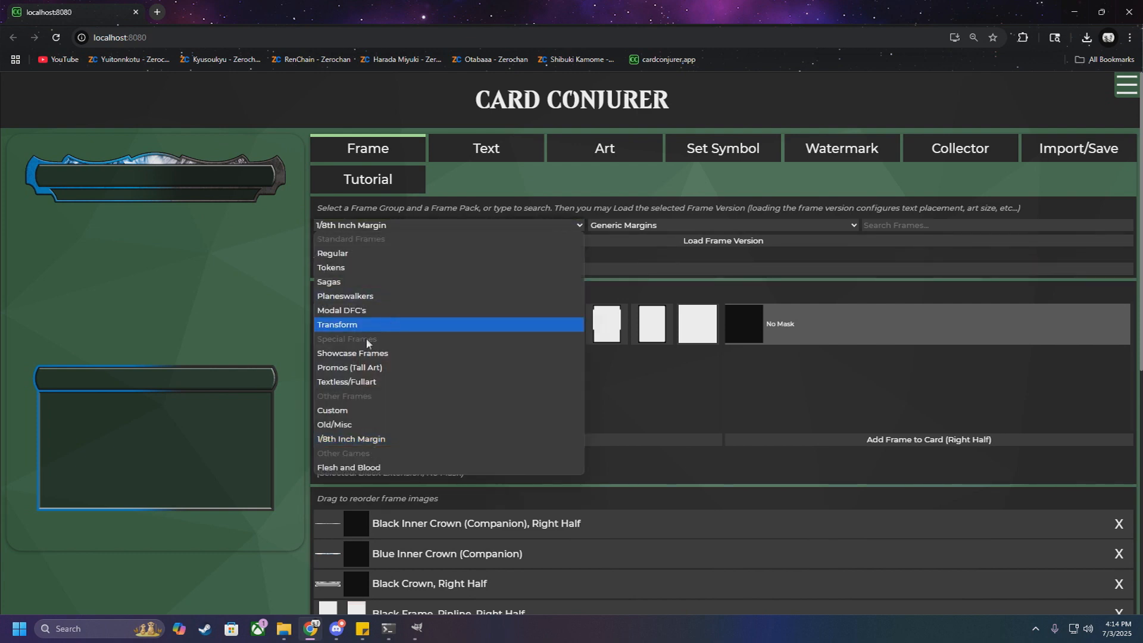
pyautogui.click(441, 351)
pyautogui.click(598, 226)
pyautogui.scroll(-10, 641, 333)
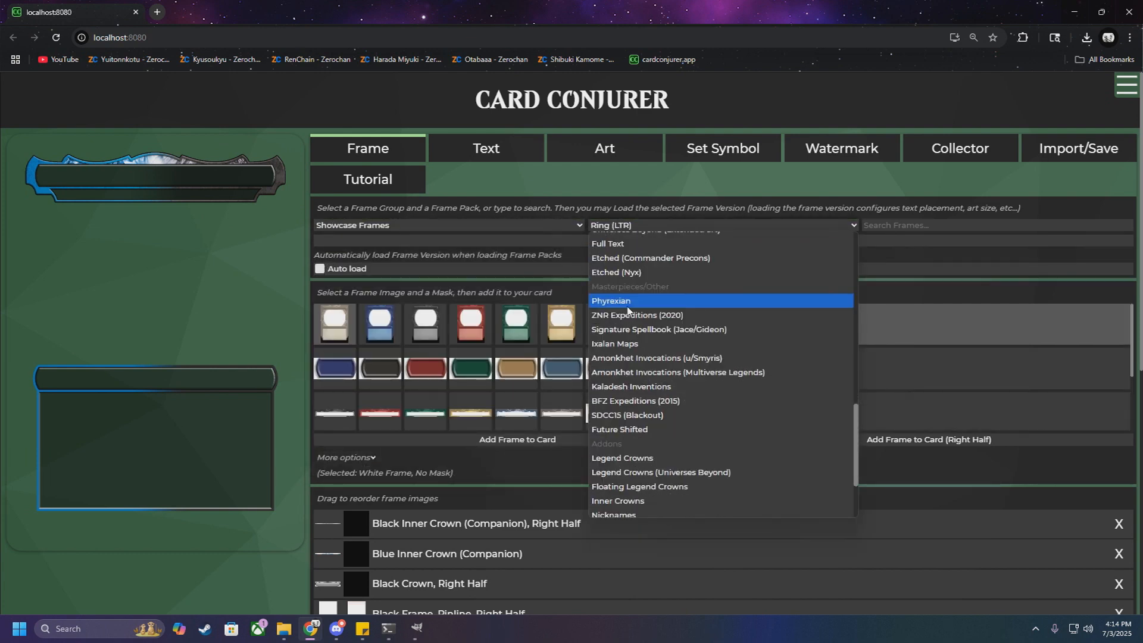
pyautogui.scroll(3, 641, 333)
pyautogui.scroll(-3, 642, 334)
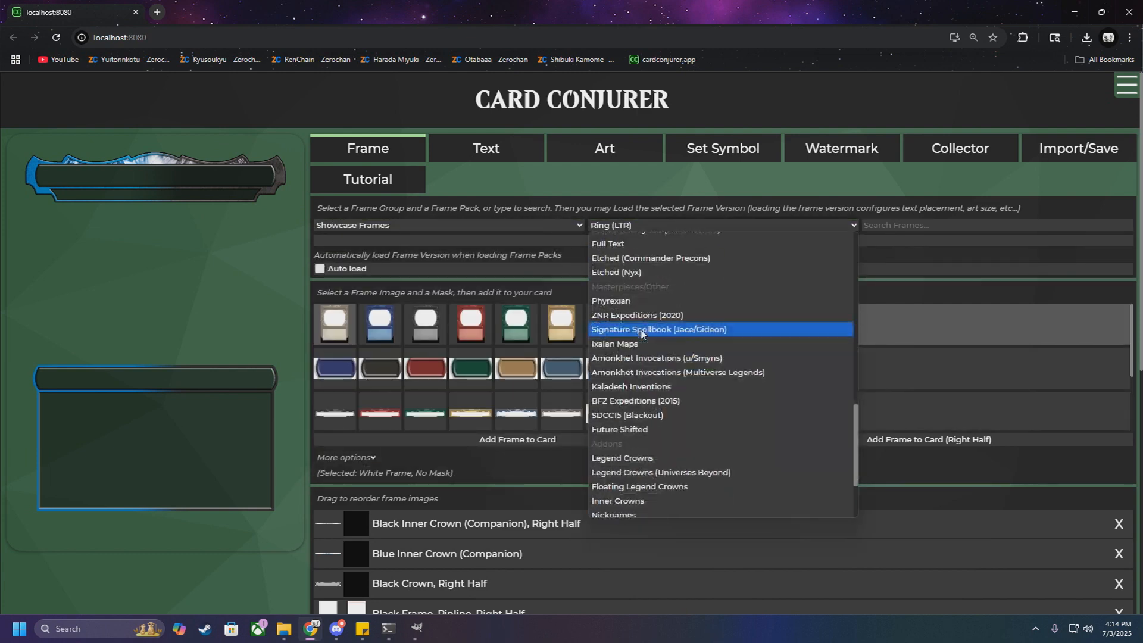
pyautogui.scroll(5, 648, 381)
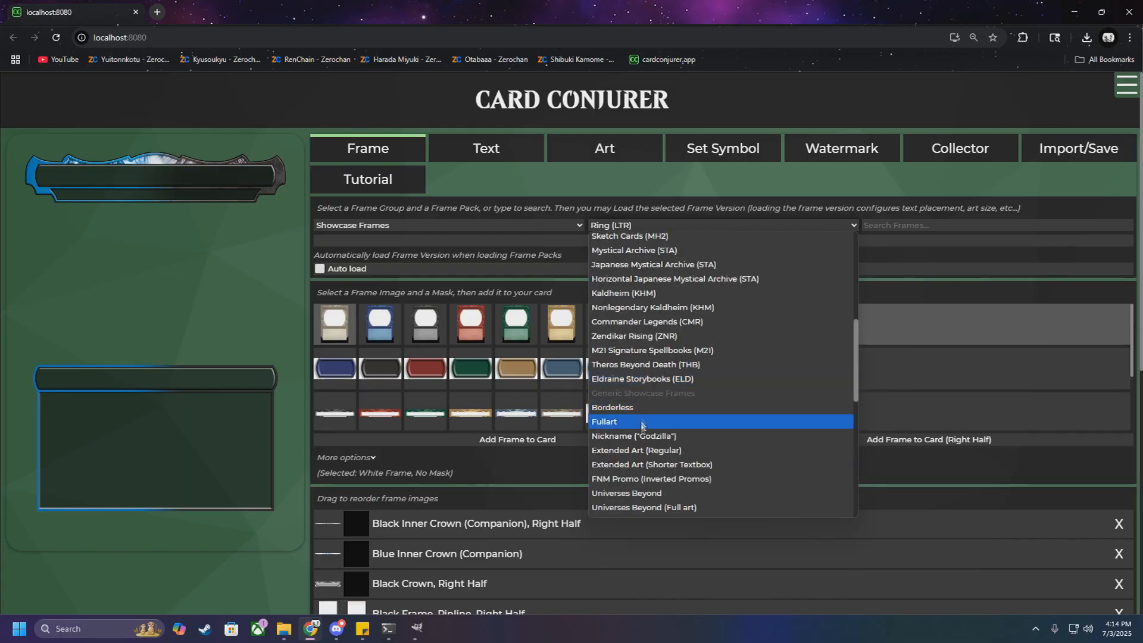
pyautogui.click(649, 436)
pyautogui.click(707, 419)
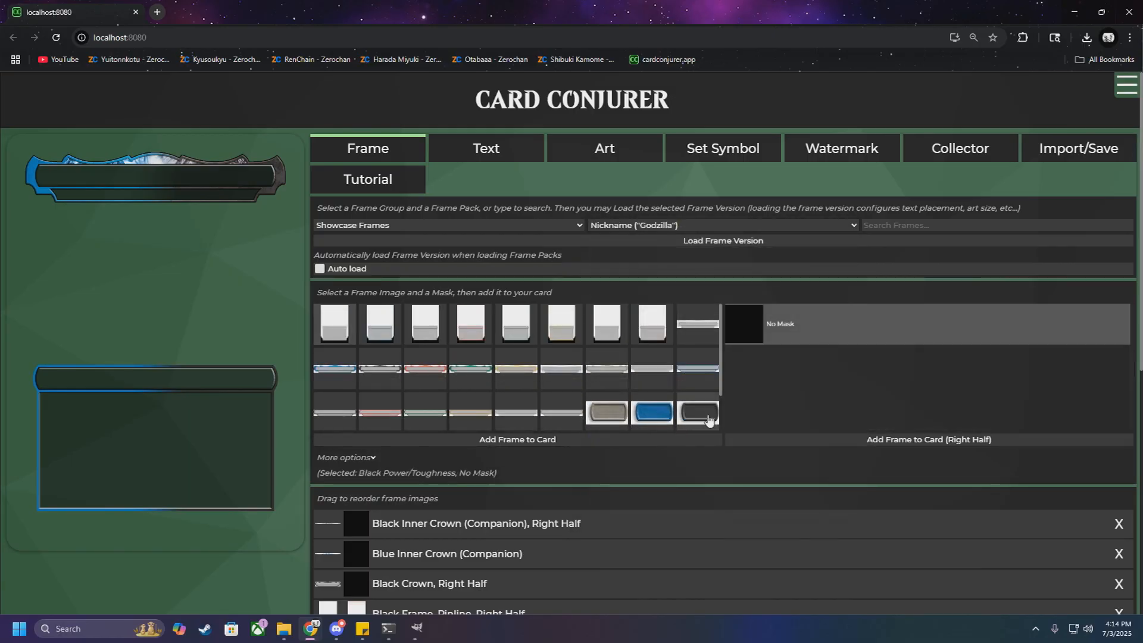
pyautogui.click(560, 441)
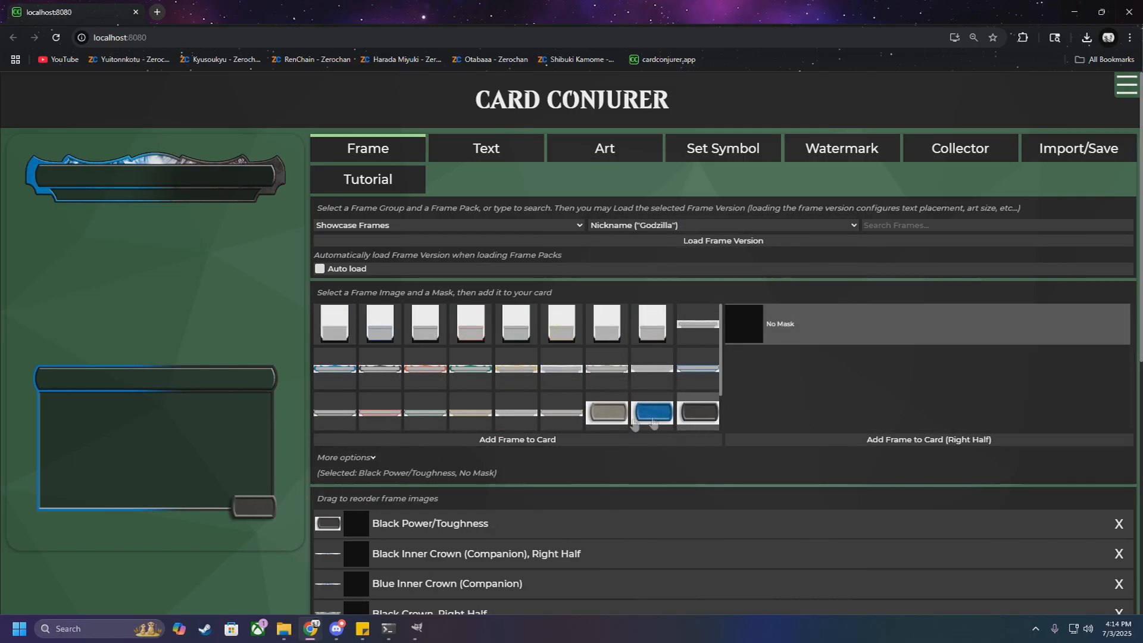
pyautogui.click(596, 228)
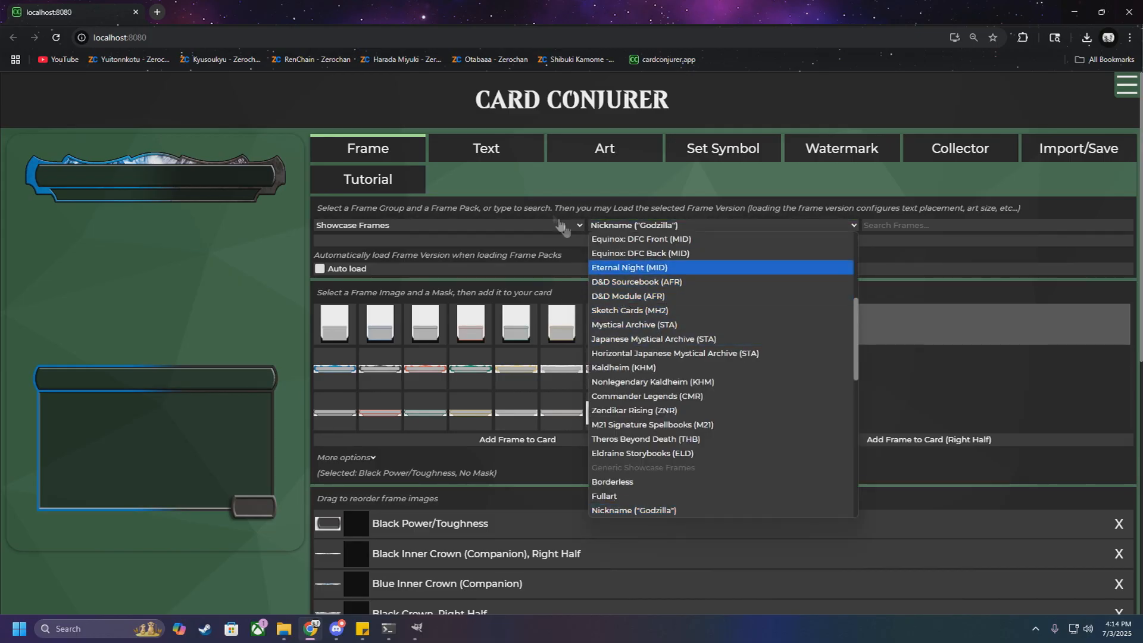
pyautogui.click(532, 177)
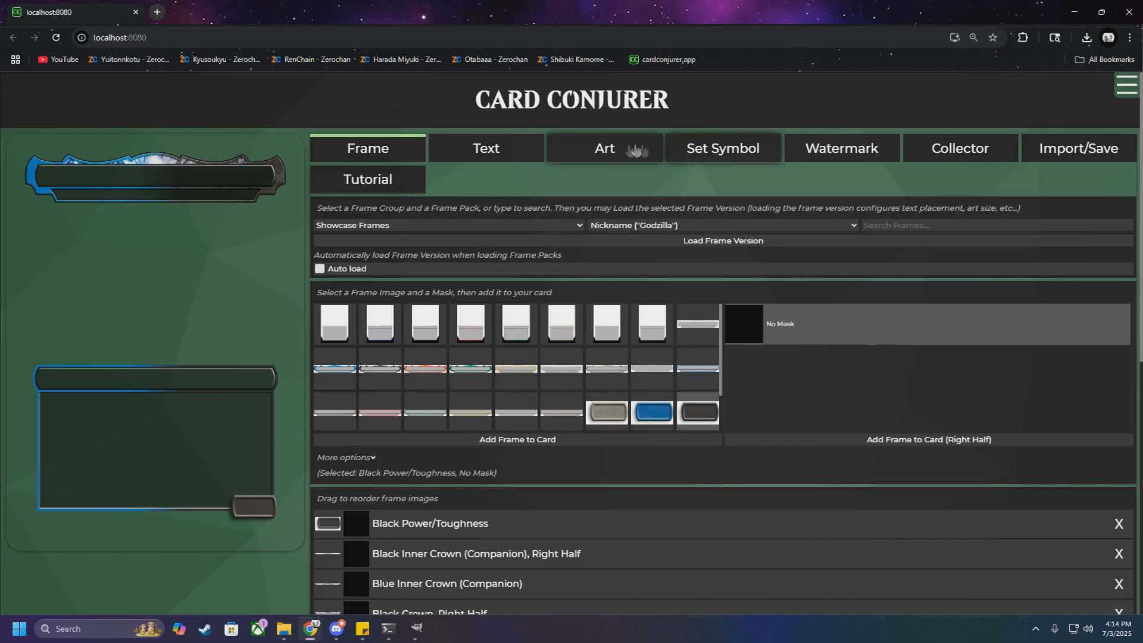
# Step: Download the empty card frame from the Art section and preview the downloaded image unnamed ().png
pyautogui.click(607, 149)
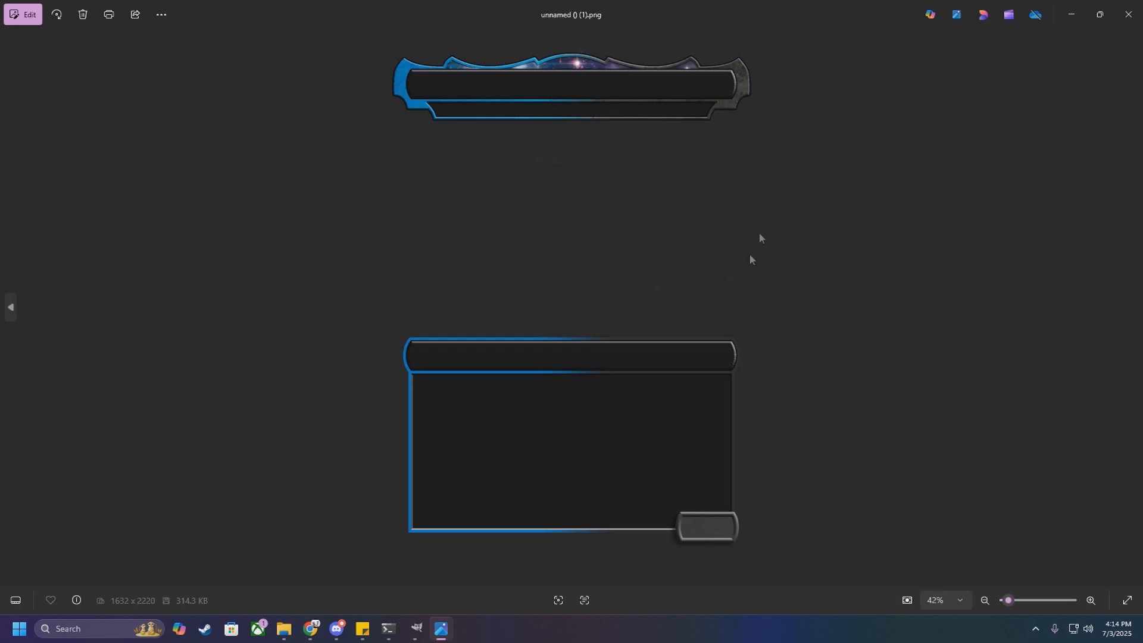
pyautogui.click(1129, 15)
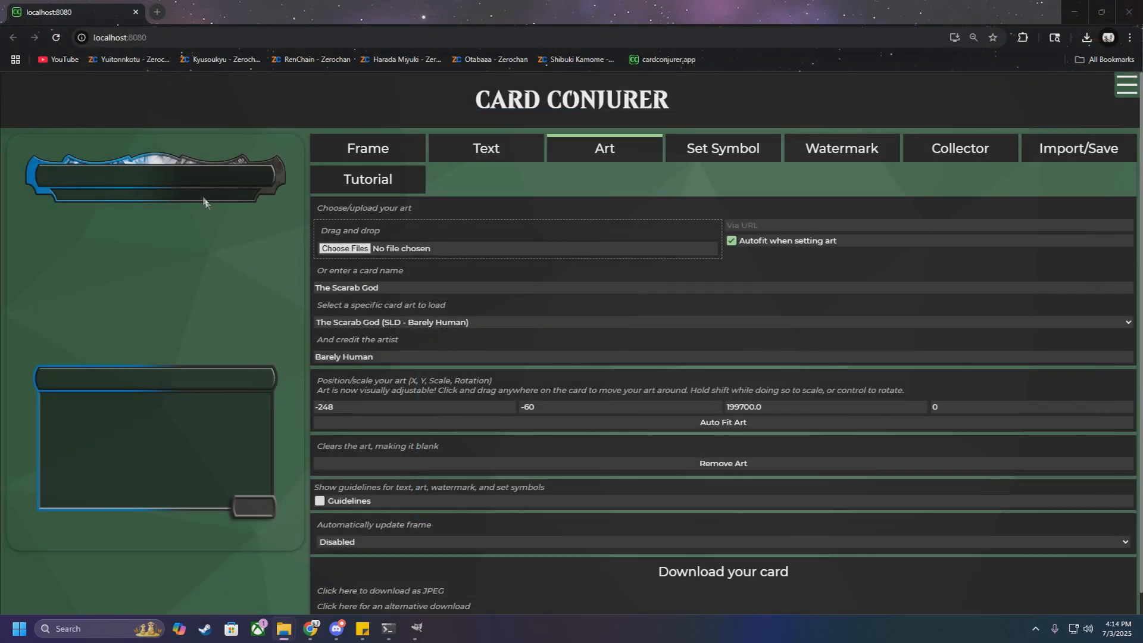
pyautogui.click(959, 67)
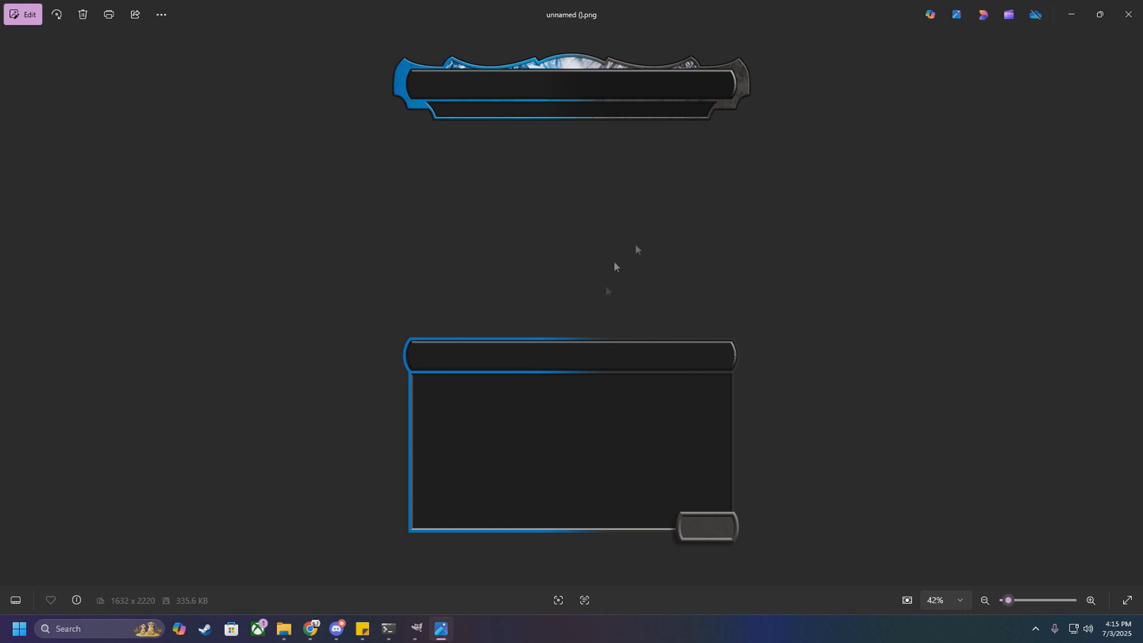
pyautogui.click(1132, 18)
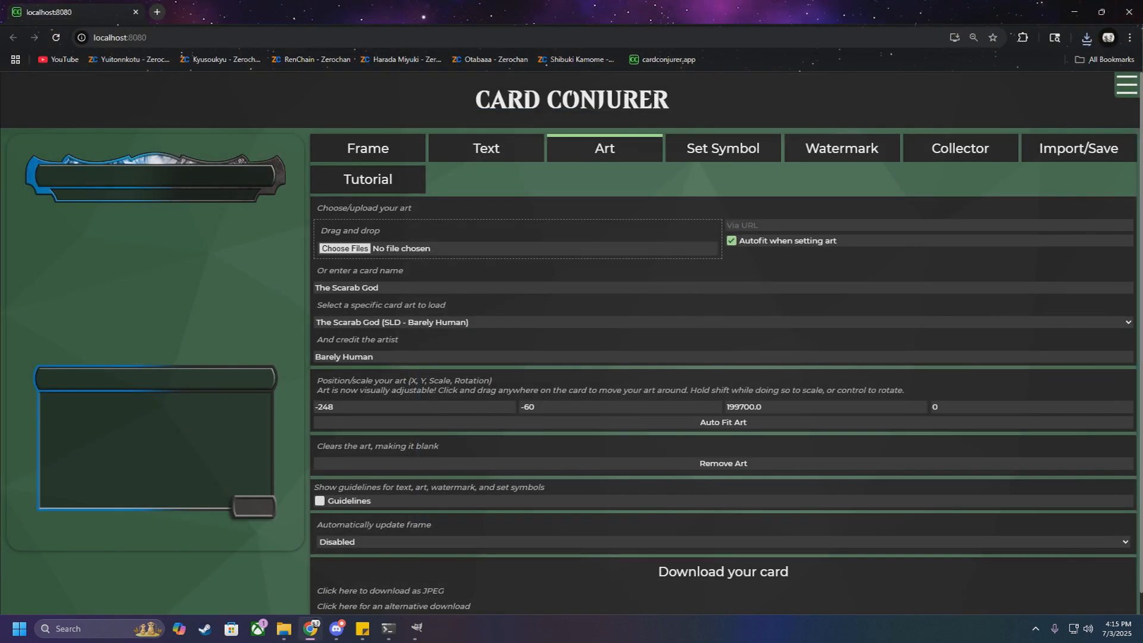
# Step: Open unnamed ().png from the Downloads folder in GIMP, and bring the Downloads window back in front of it
pyautogui.moveTo(519, 642); pyautogui.dragTo(674, 98)
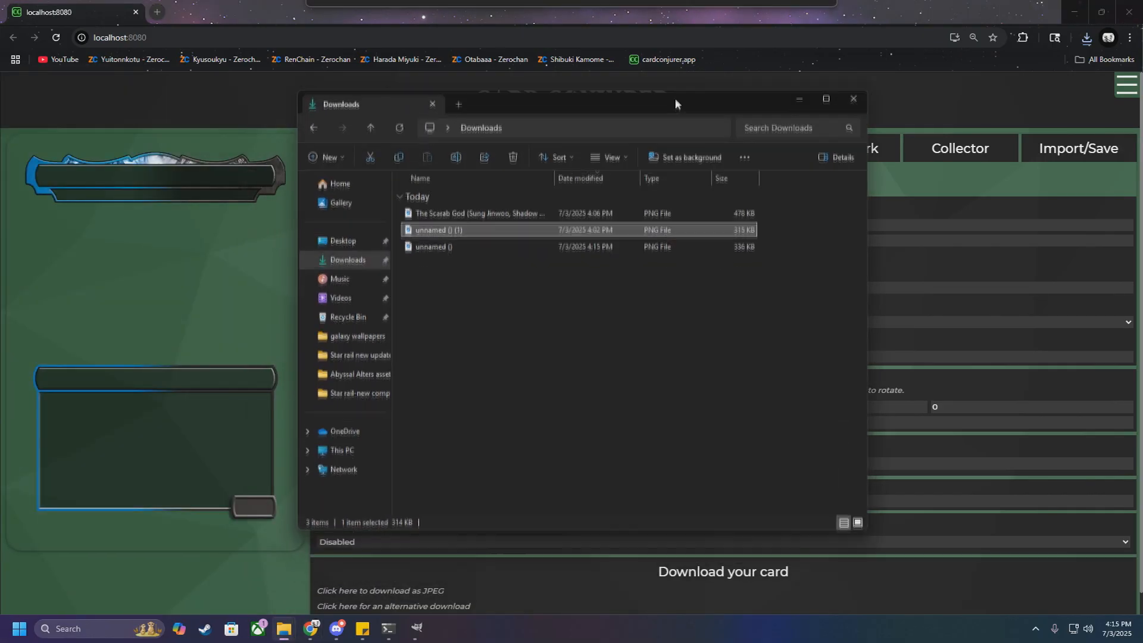
pyautogui.click(466, 212)
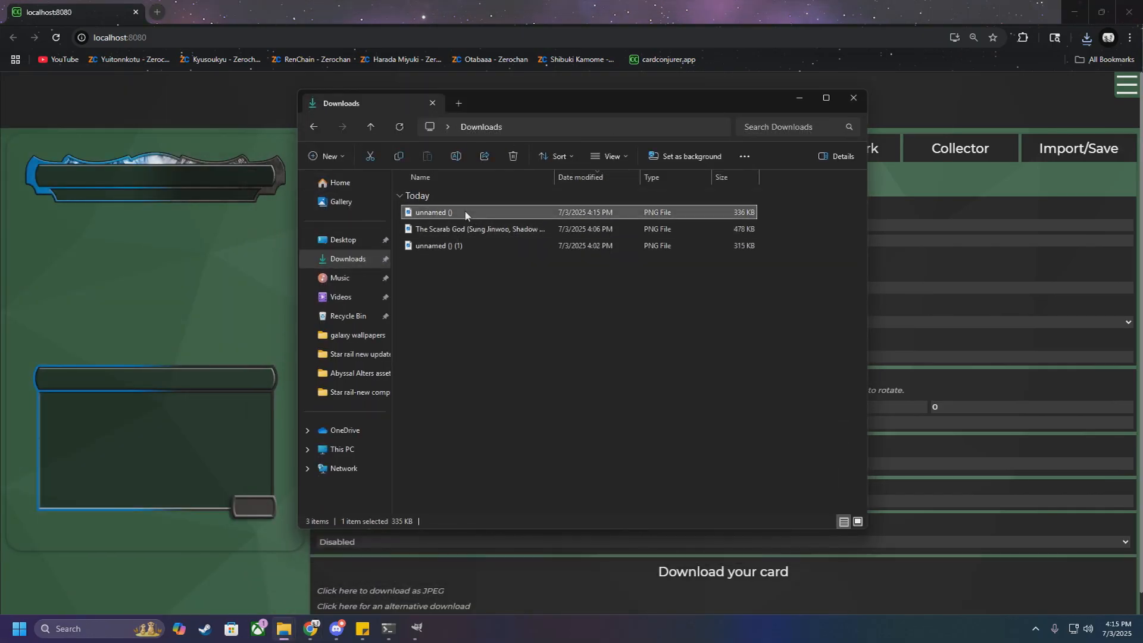
pyautogui.rightClick(452, 212)
pyautogui.moveTo(498, 233)
pyautogui.click(669, 238)
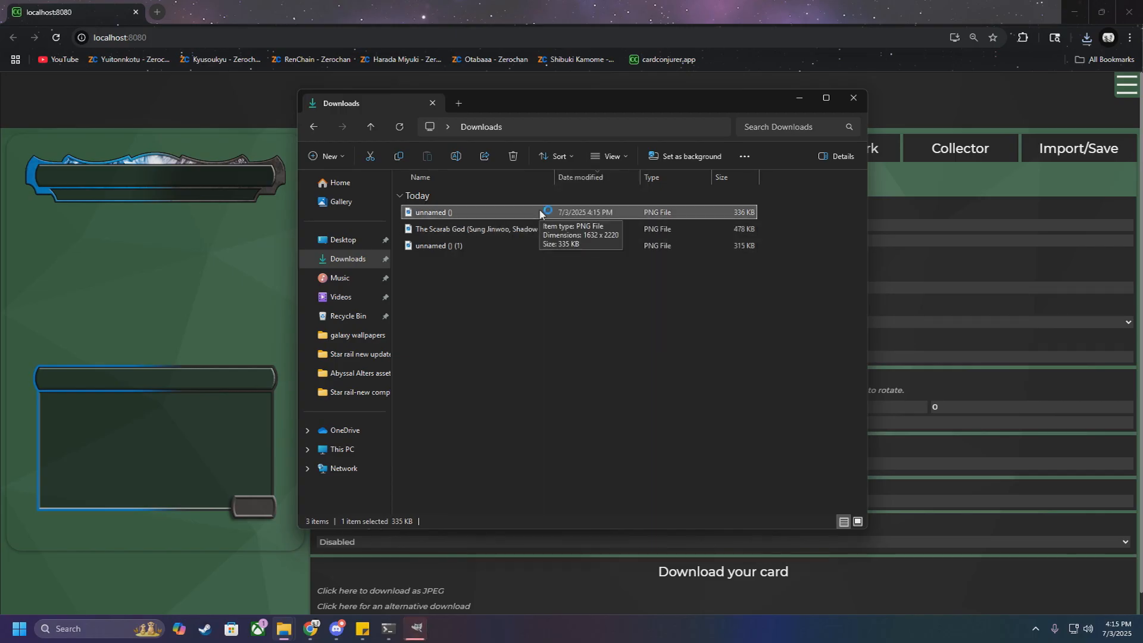
pyautogui.click(421, 626)
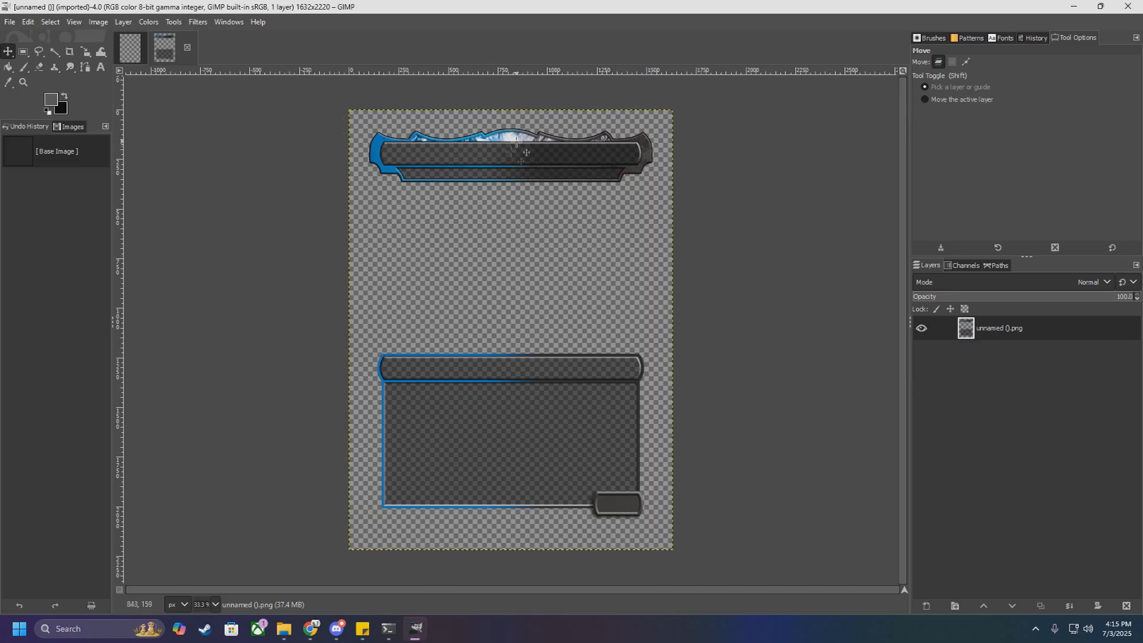
pyautogui.click(378, 567)
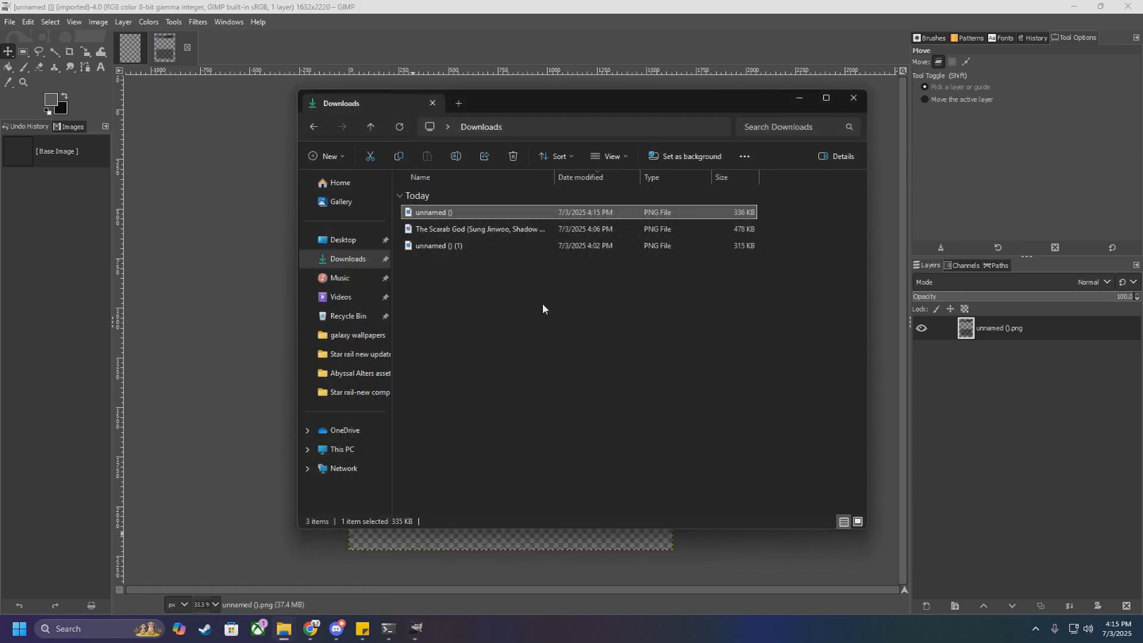
# Step: Check the pixel dimensions of unnamed () in its file properties, and put the Downloads window away
pyautogui.rightClick(475, 213)
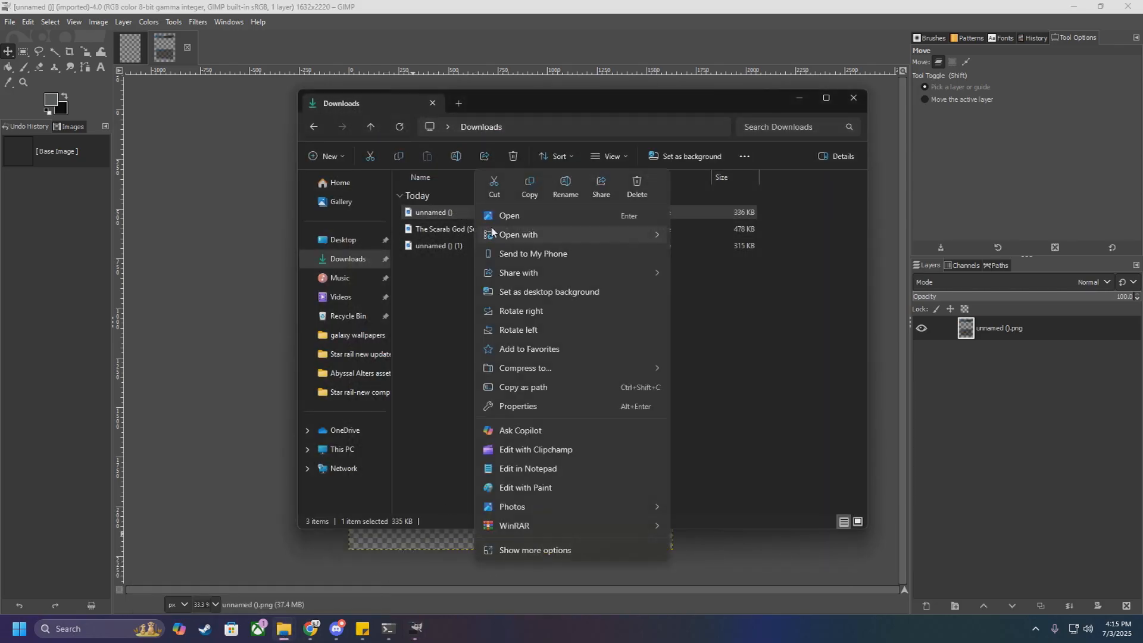
pyautogui.click(556, 617)
pyautogui.click(511, 602)
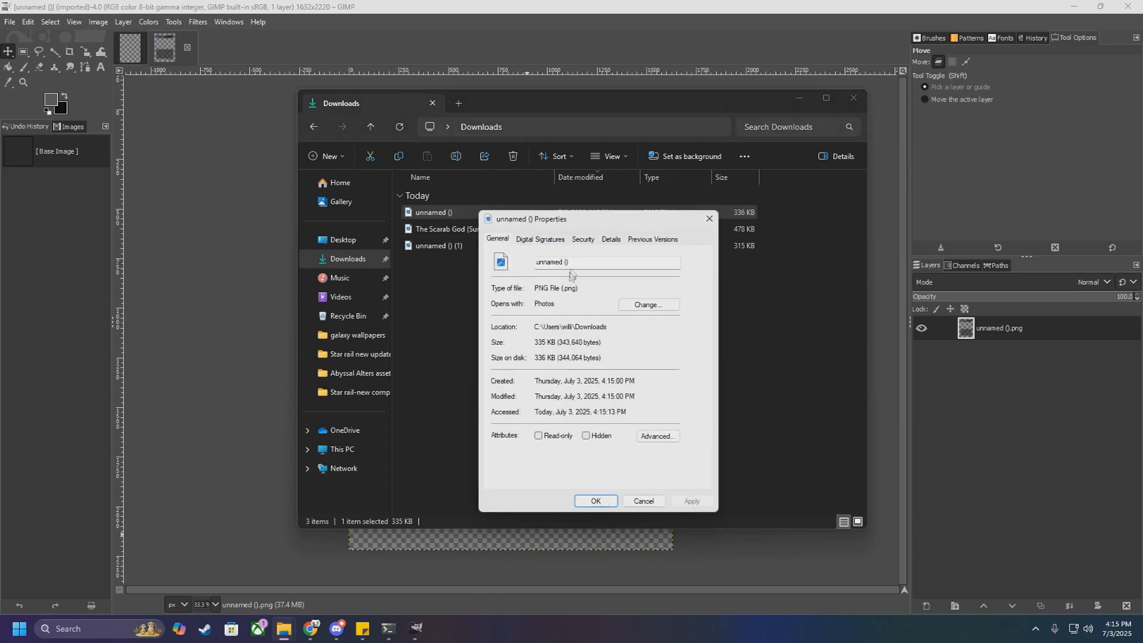
pyautogui.click(610, 239)
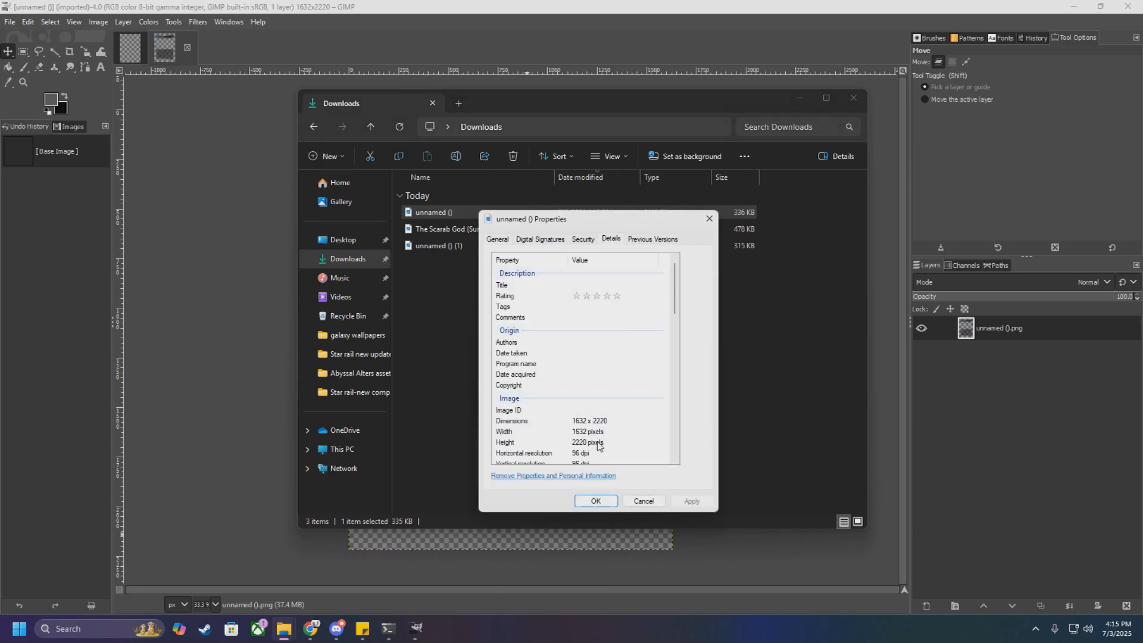
pyautogui.scroll(-2, 581, 421)
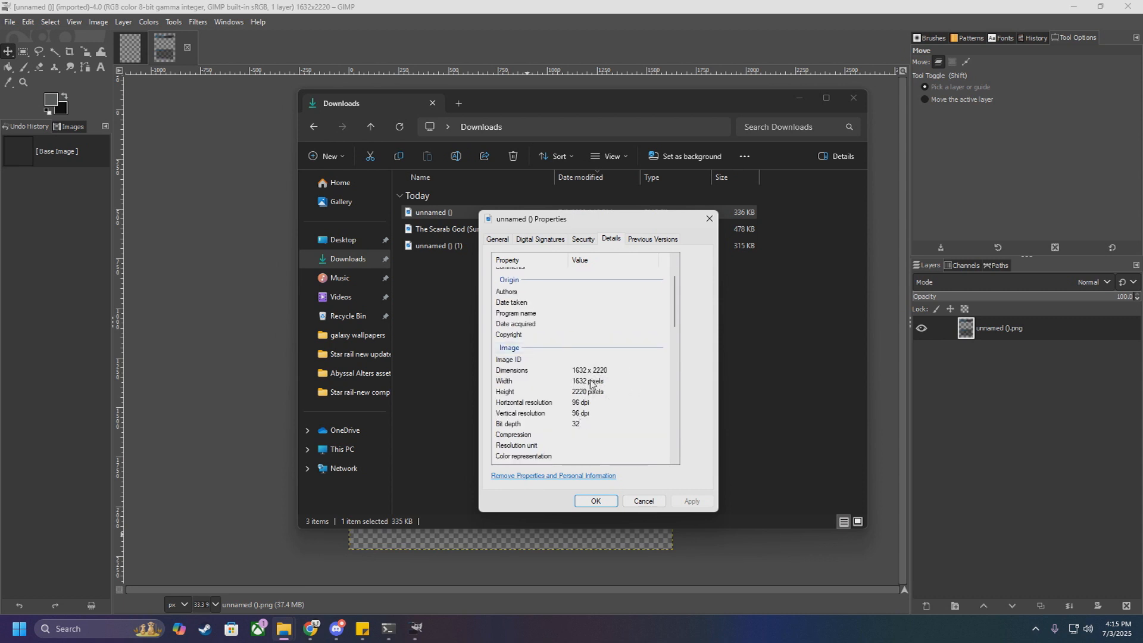
pyautogui.click(644, 500)
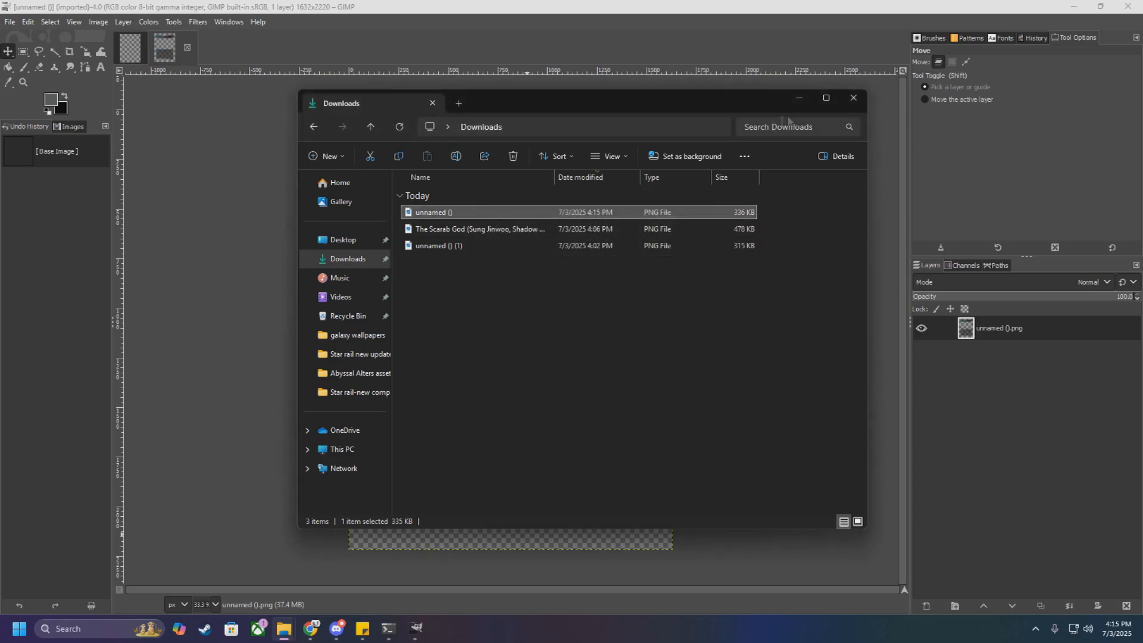
pyautogui.click(800, 98)
# Step: Create a new 1632 x 2220 px image filled with transparency, and close it again
pyautogui.click(10, 22)
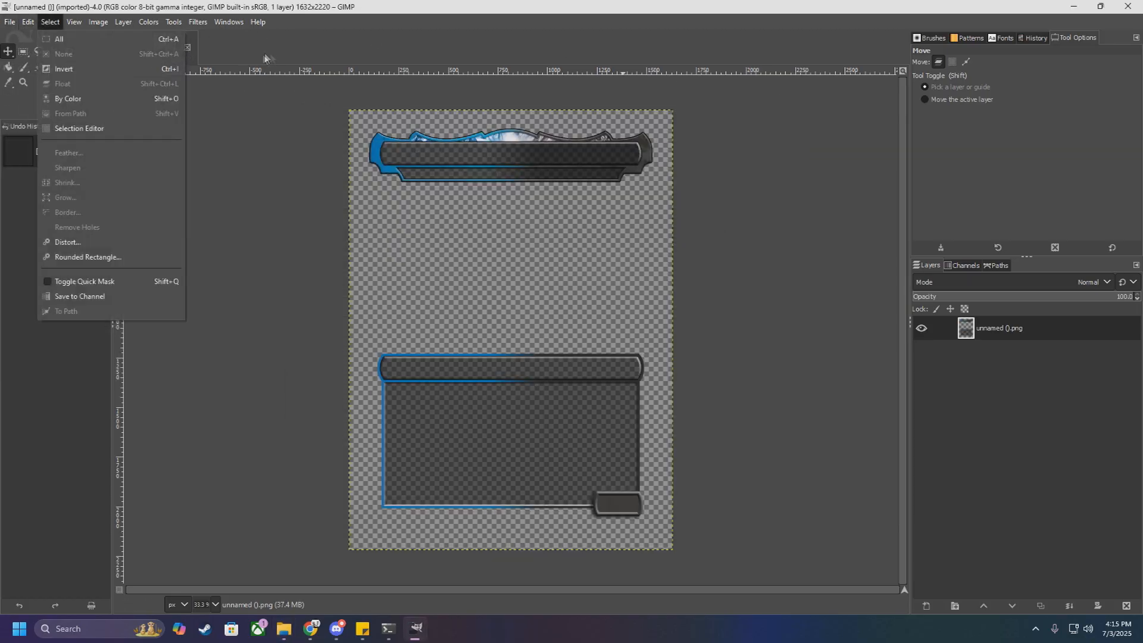
pyautogui.click(16, 39)
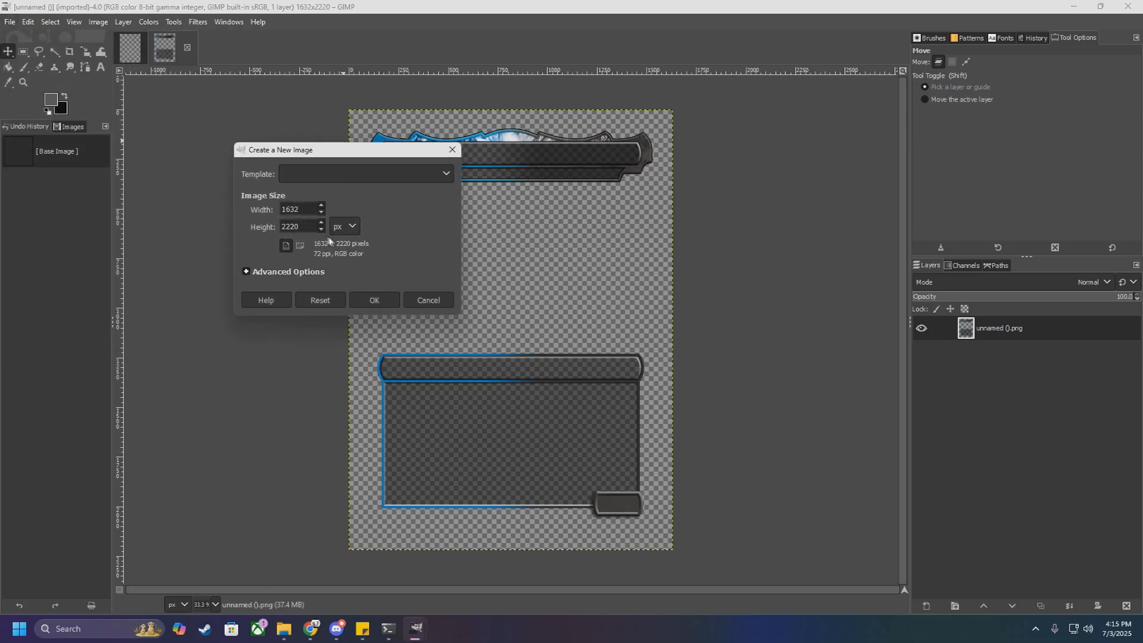
pyautogui.click(276, 273)
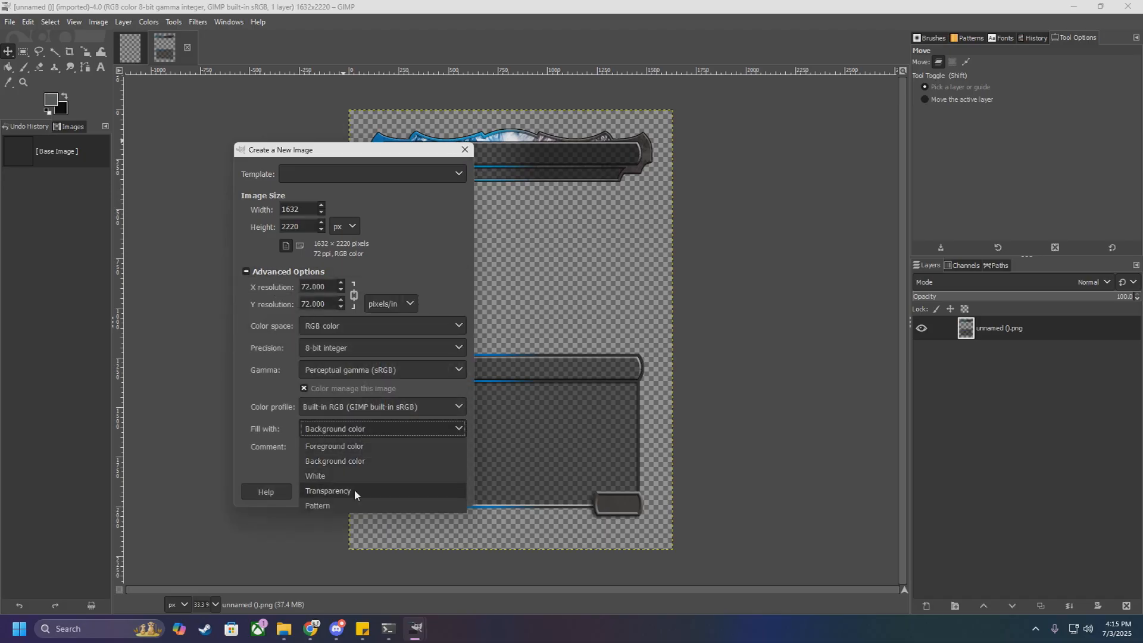
pyautogui.click(354, 490)
pyautogui.click(394, 491)
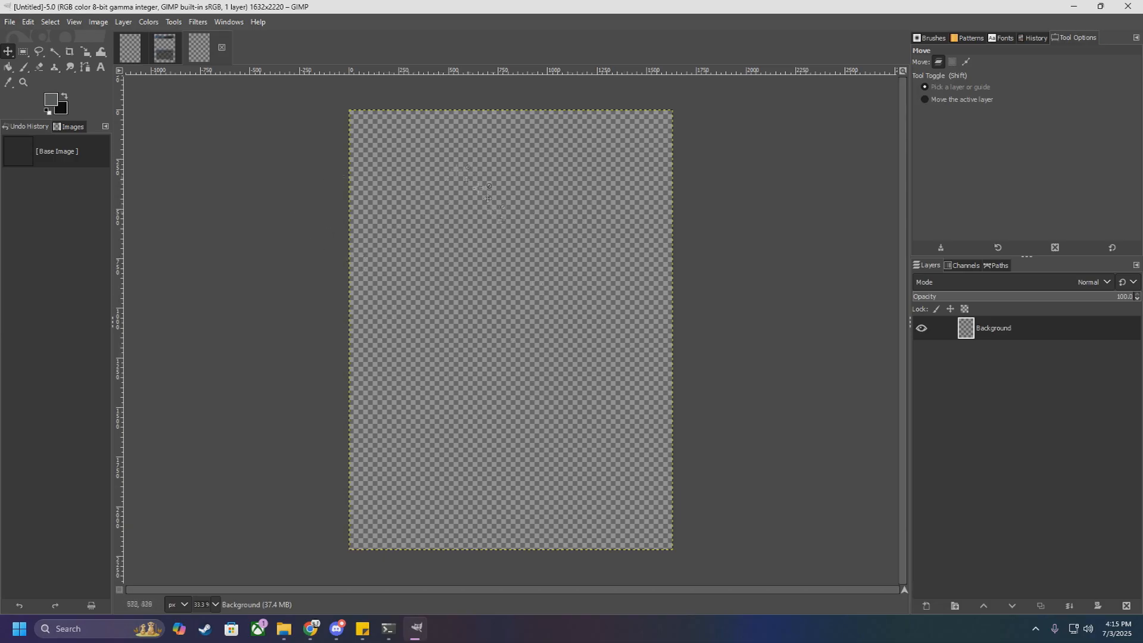
pyautogui.click(222, 50)
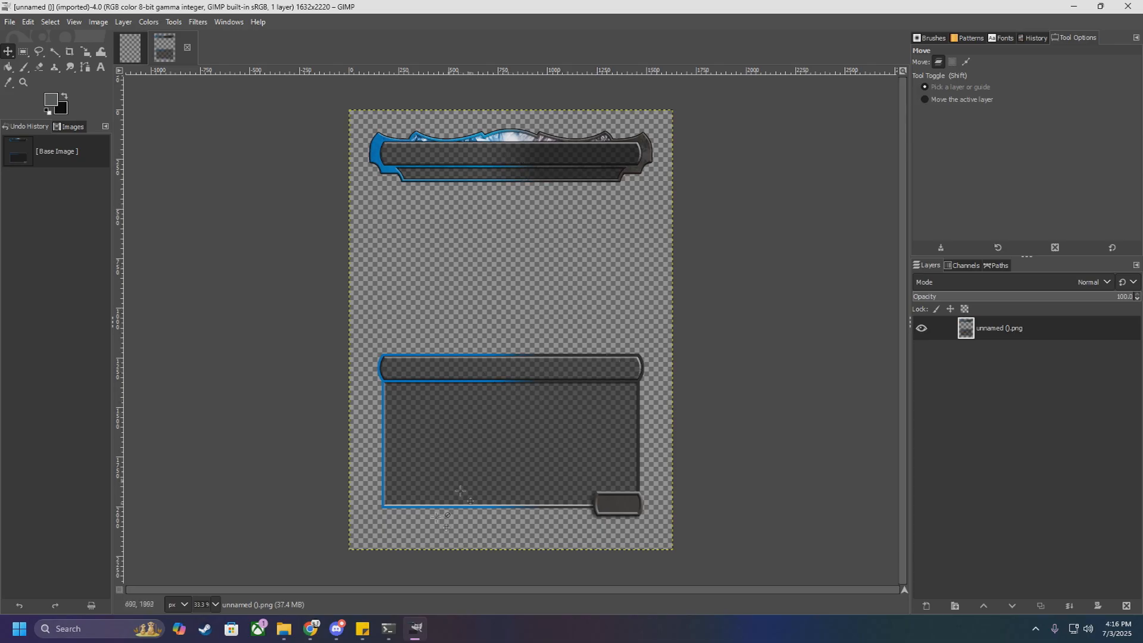
# Step: Switch to Card Conjurer's frame settings, and browse in File Explorer to the Colored creature frames folder inside NEW GENSHIN FRAMES
pyautogui.click(321, 630)
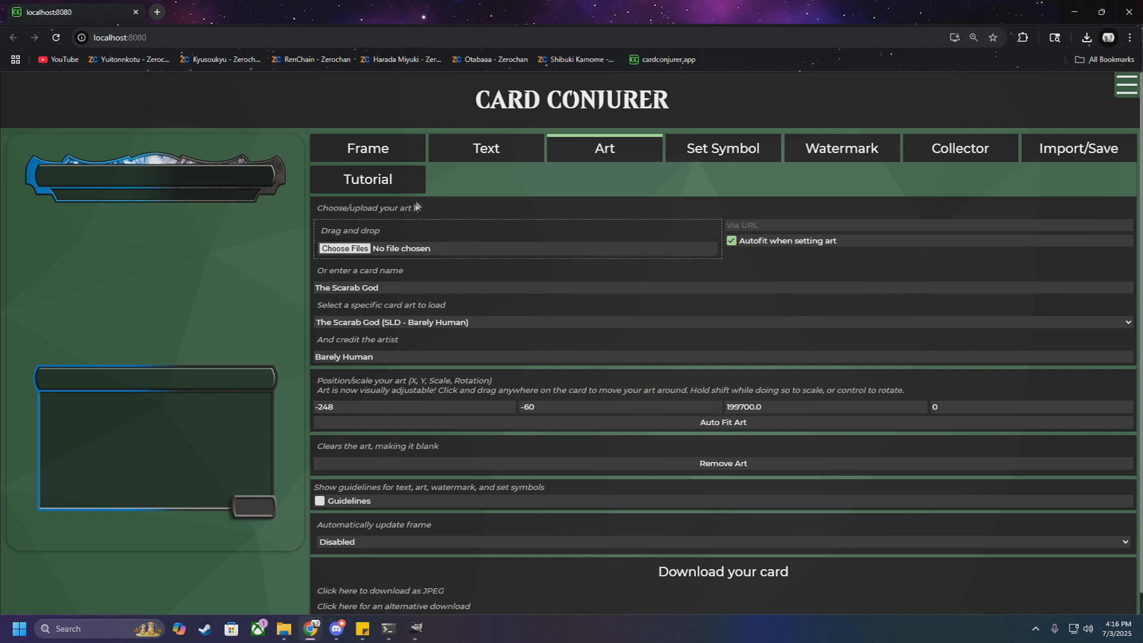
pyautogui.click(368, 151)
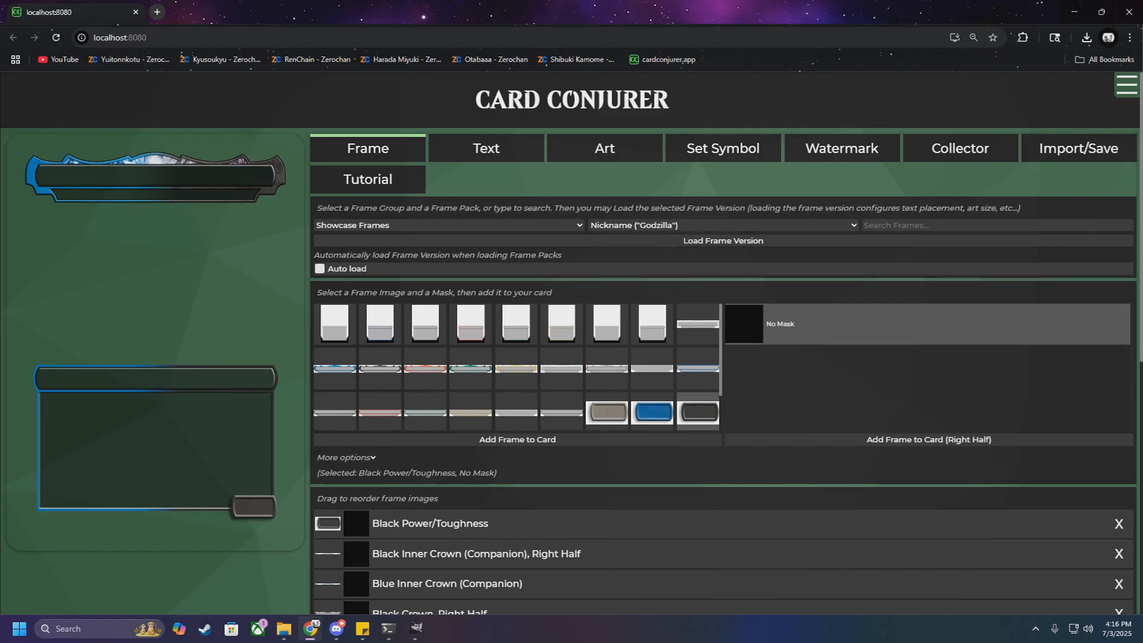
pyautogui.click(284, 629)
pyautogui.moveTo(551, 191); pyautogui.dragTo(754, 103)
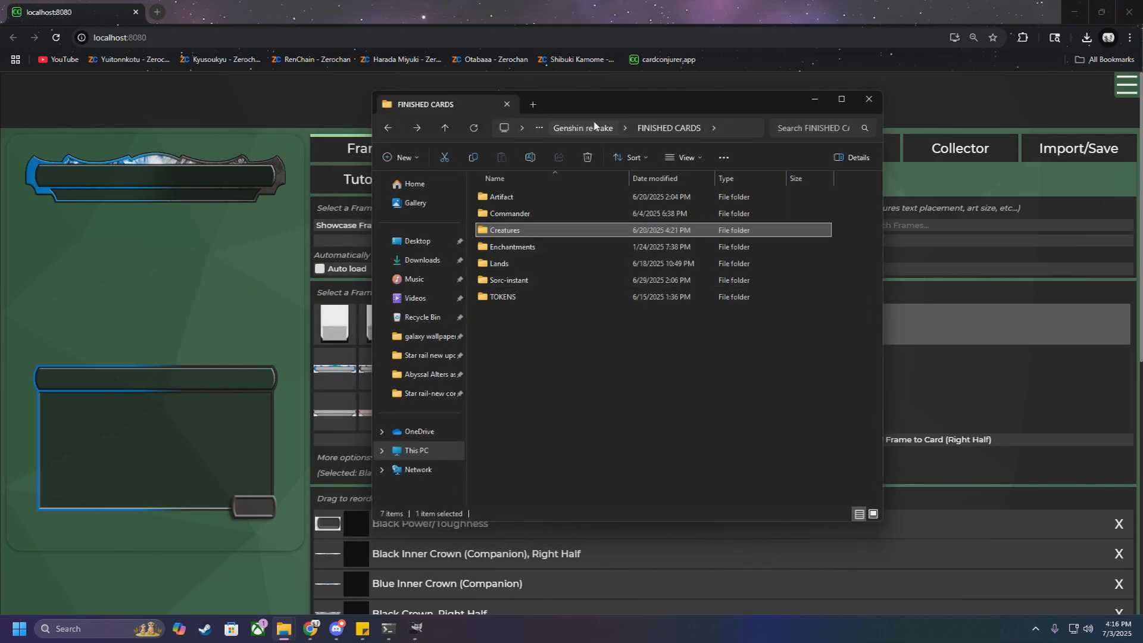
pyautogui.click(388, 129)
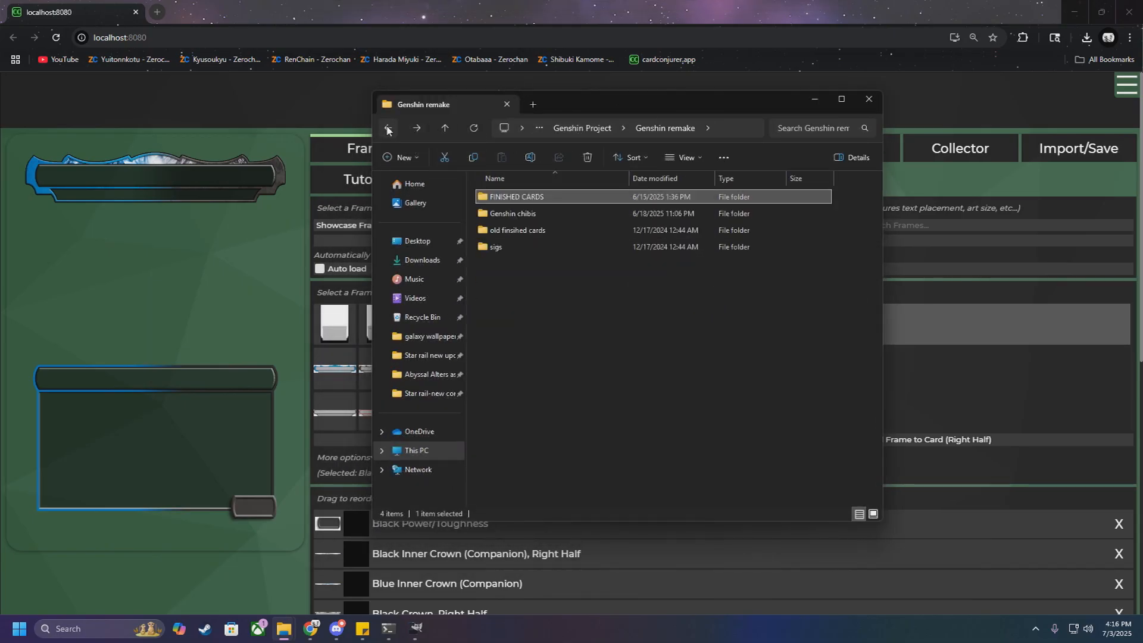
pyautogui.click(387, 129)
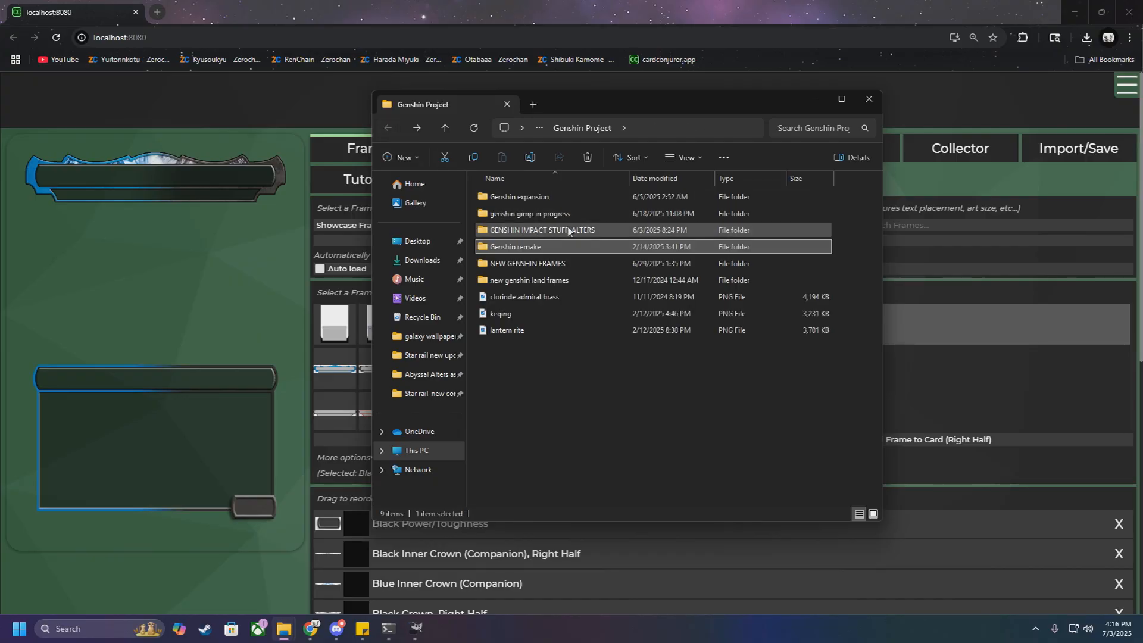
pyautogui.doubleClick(535, 263)
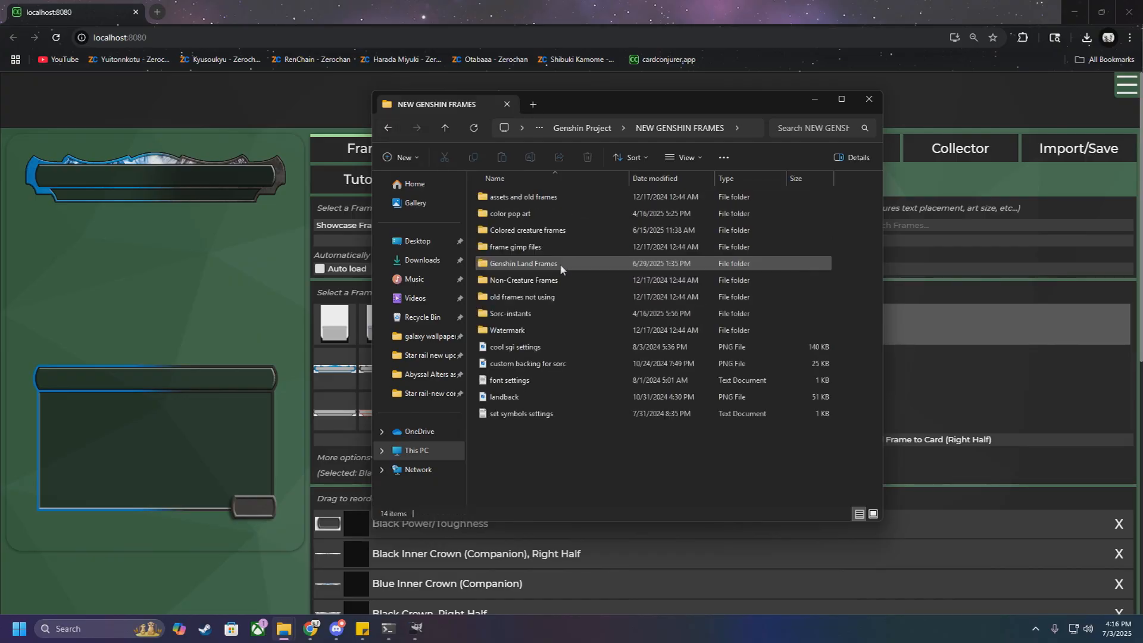
pyautogui.doubleClick(535, 230)
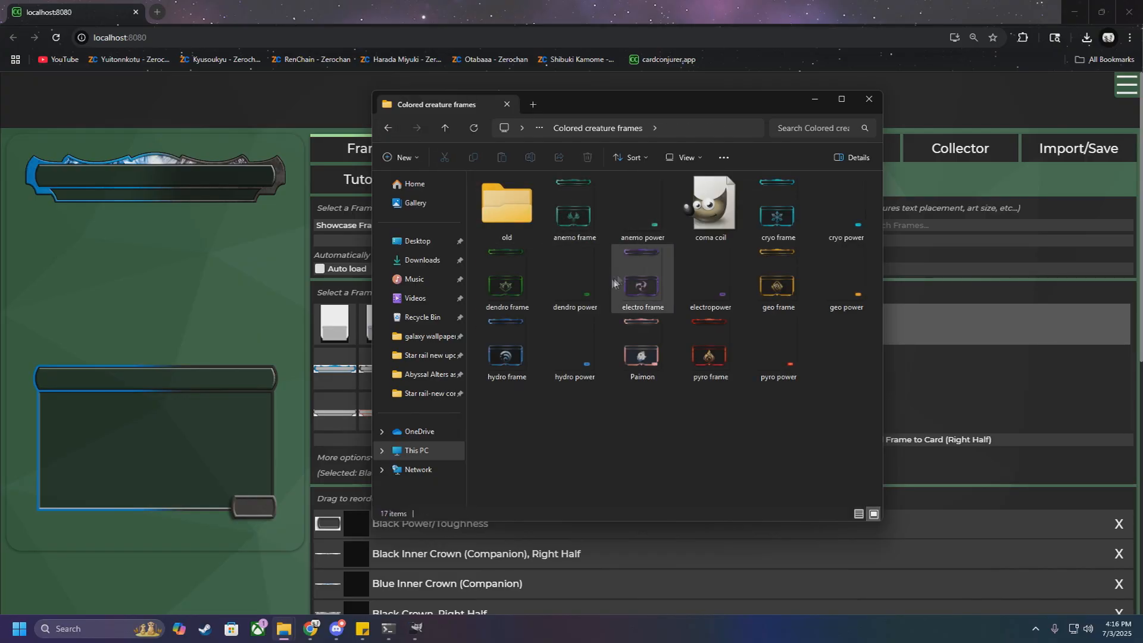
# Step: Preview the anemo frame, electro frame and hydro frame images, and return to Card Conjurer
pyautogui.doubleClick(595, 219)
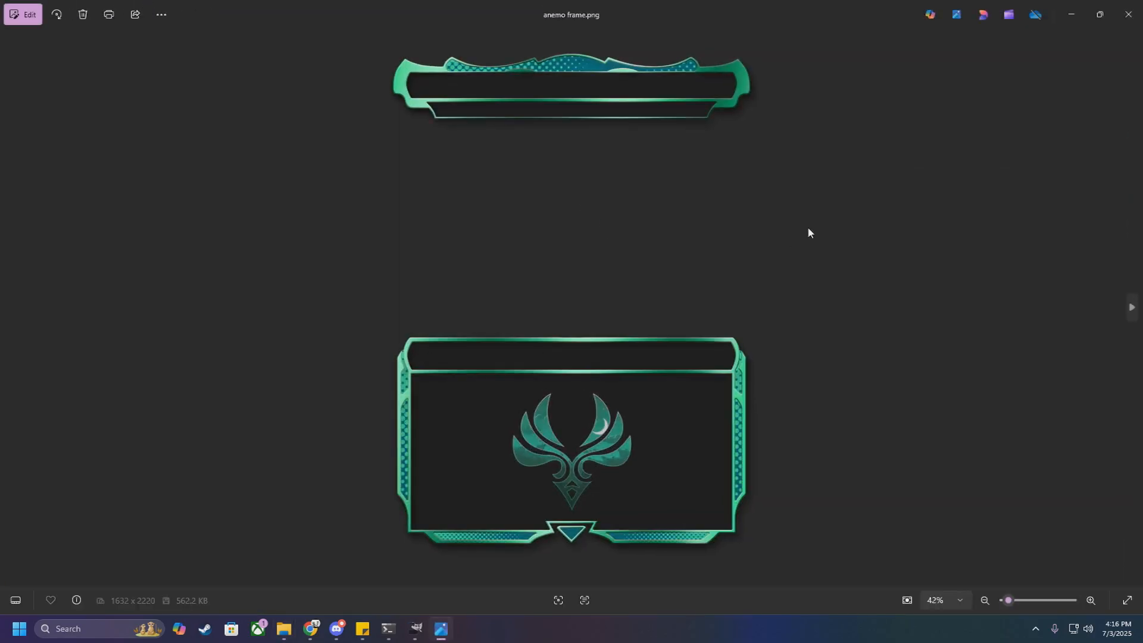
pyautogui.click(1129, 14)
pyautogui.doubleClick(637, 273)
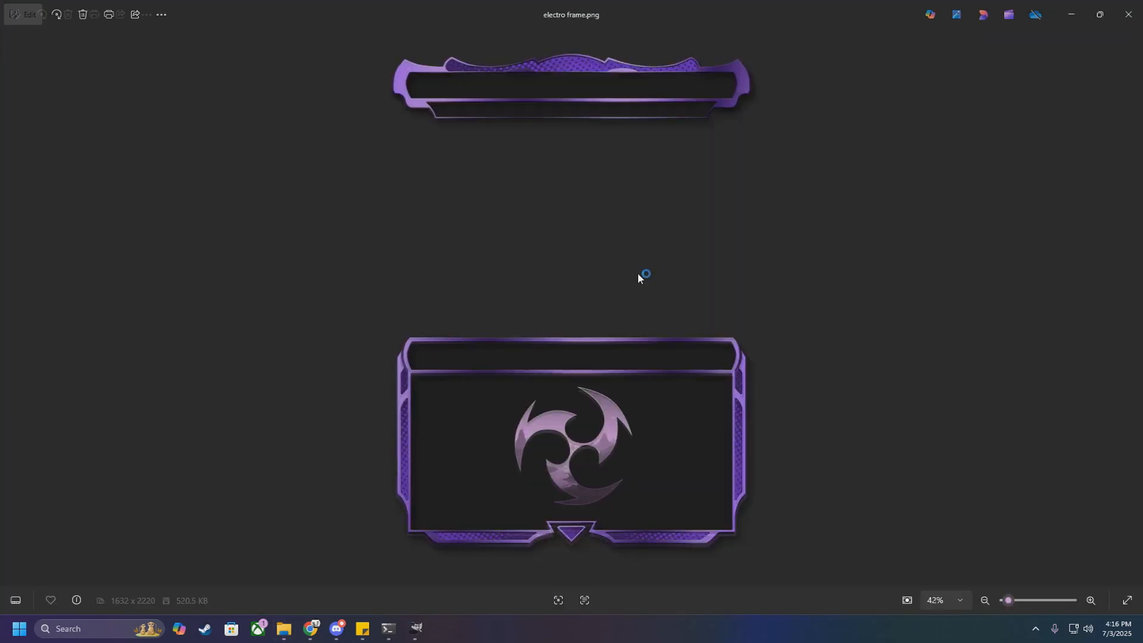
pyautogui.click(1128, 14)
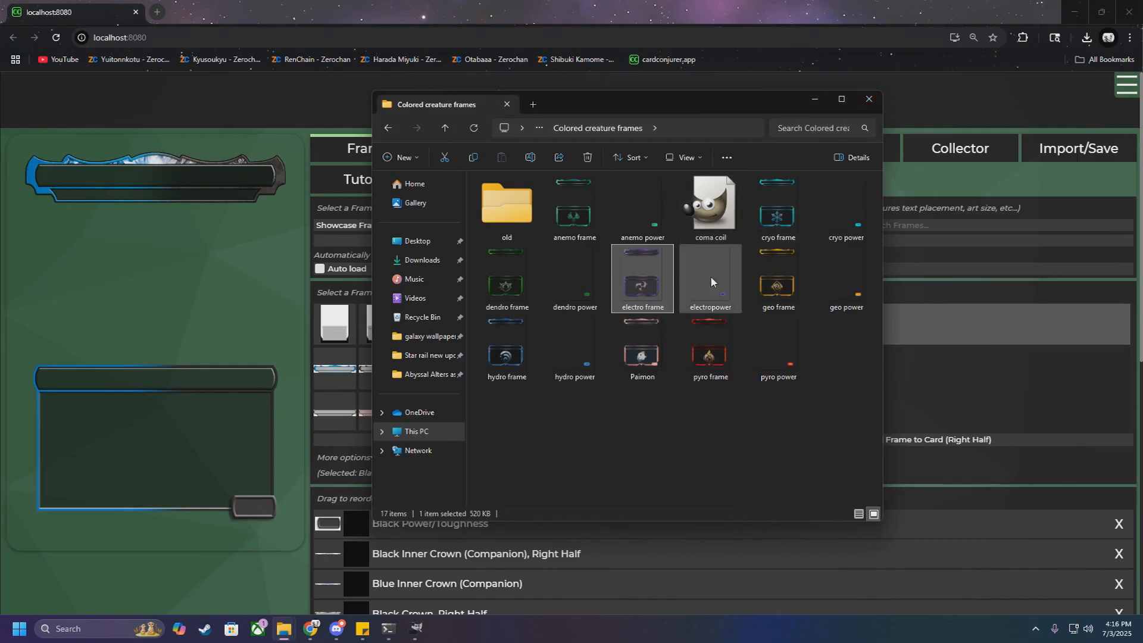
pyautogui.doubleClick(507, 351)
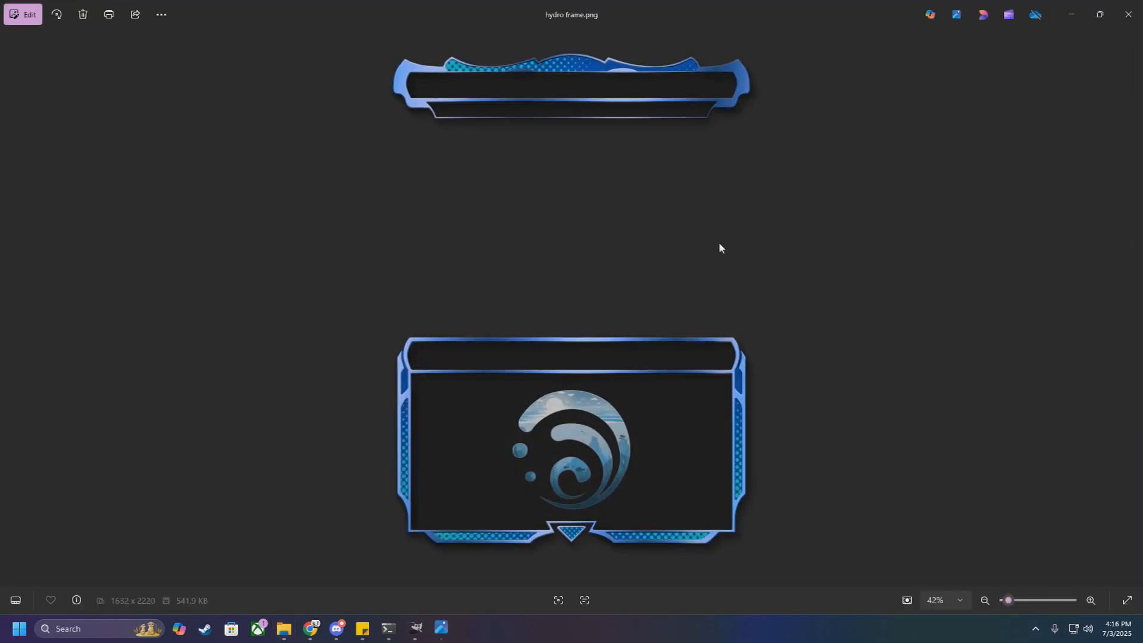
pyautogui.click(1128, 14)
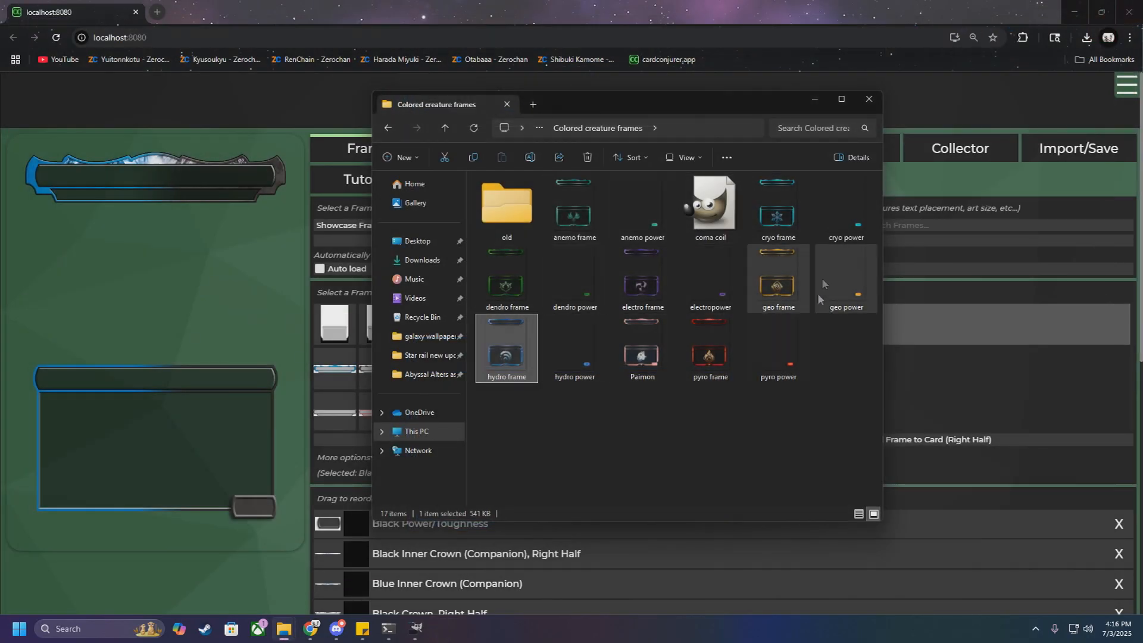
pyautogui.moveTo(638, 432); pyautogui.dragTo(682, 471)
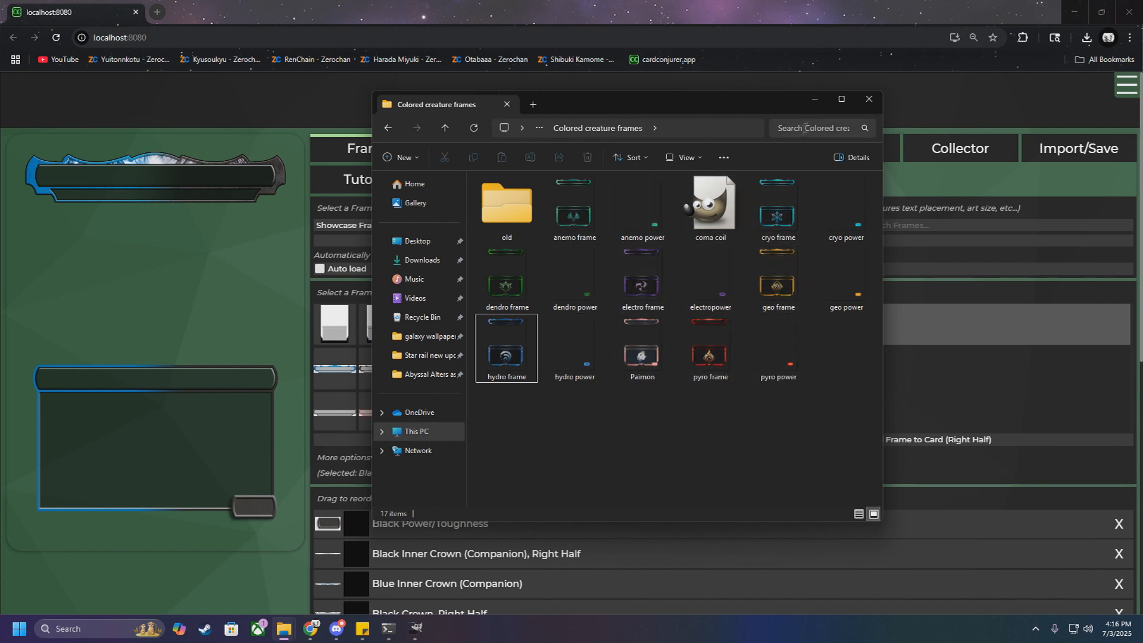
pyautogui.click(816, 100)
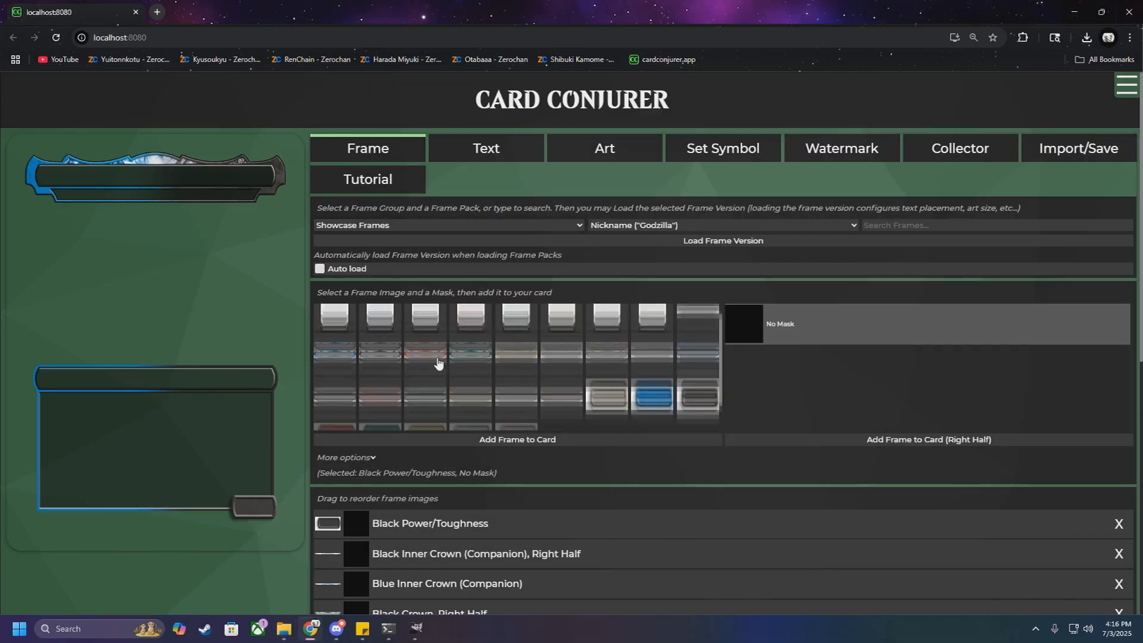
# Step: Remove all frame images from the card and toggle automatic frame version loading
pyautogui.scroll(-2, 438, 362)
pyautogui.click(1119, 524)
pyautogui.click(1119, 524)
pyautogui.click(1118, 524)
pyautogui.click(1119, 524)
pyautogui.click(1119, 523)
pyautogui.click(1119, 524)
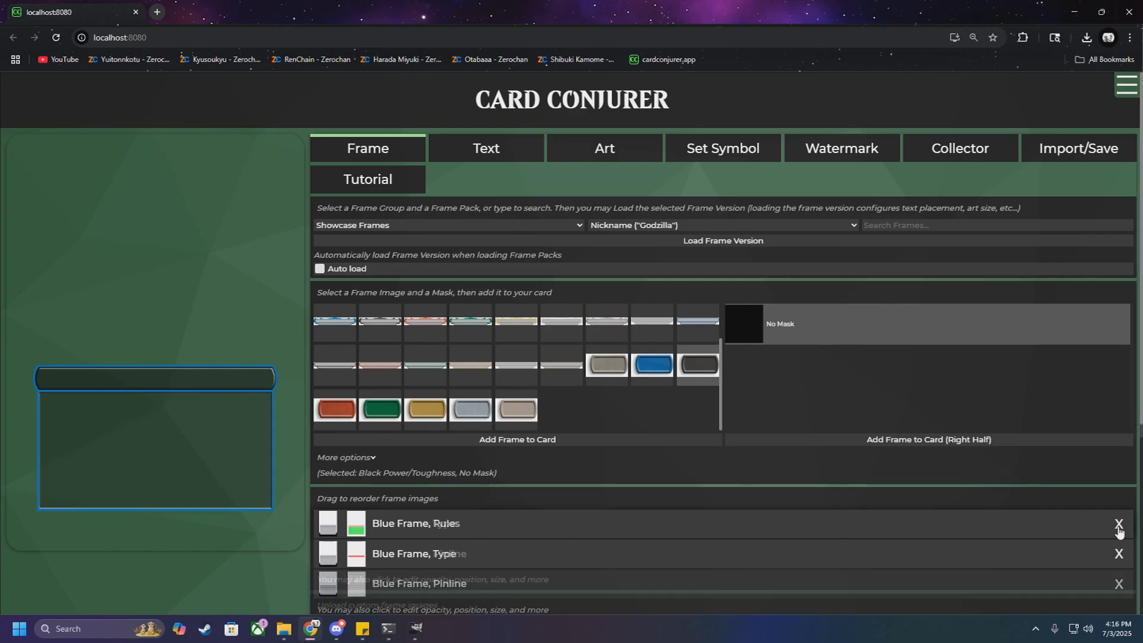
pyautogui.click(1118, 527)
pyautogui.click(1118, 526)
pyautogui.click(1118, 526)
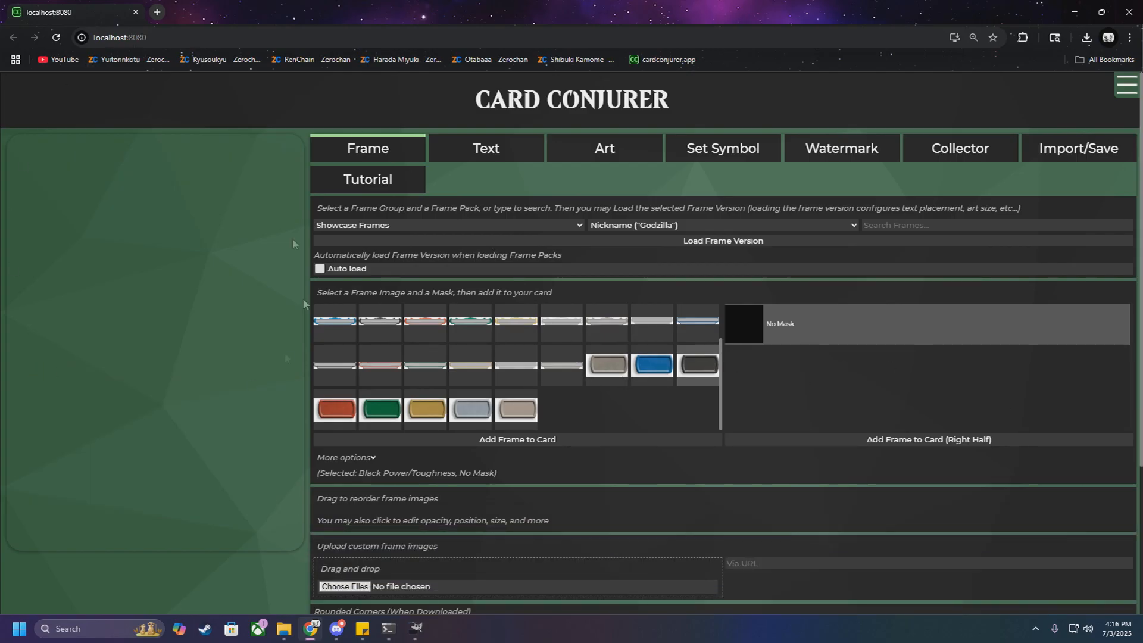
pyautogui.click(320, 269)
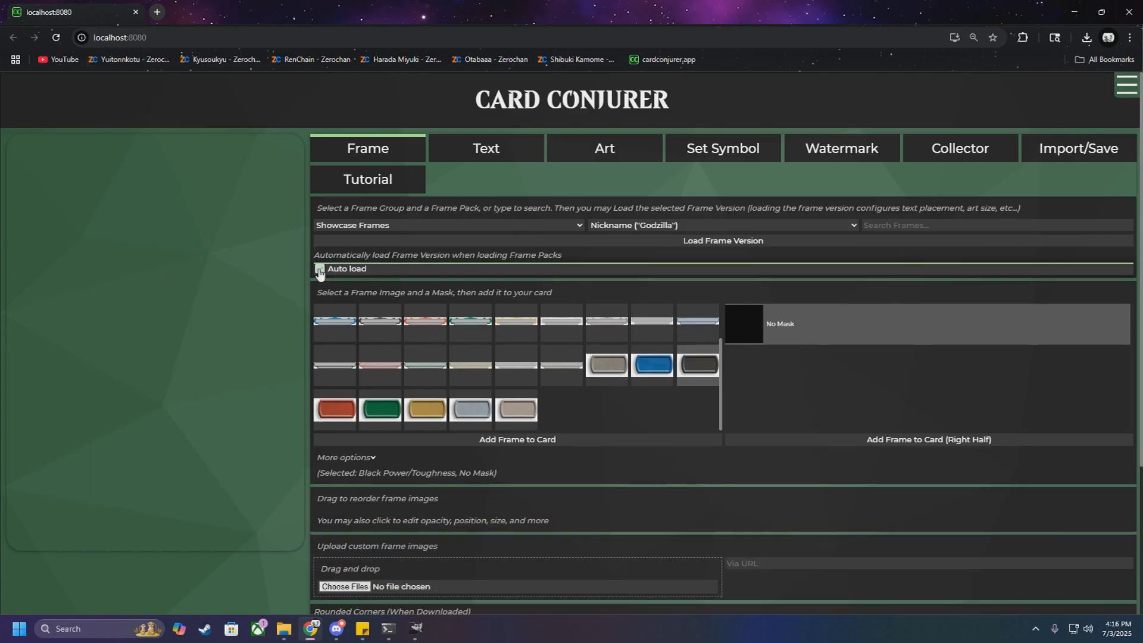
# Step: Replace the name of the real card to import with gis and import the match
pyautogui.click(1043, 160)
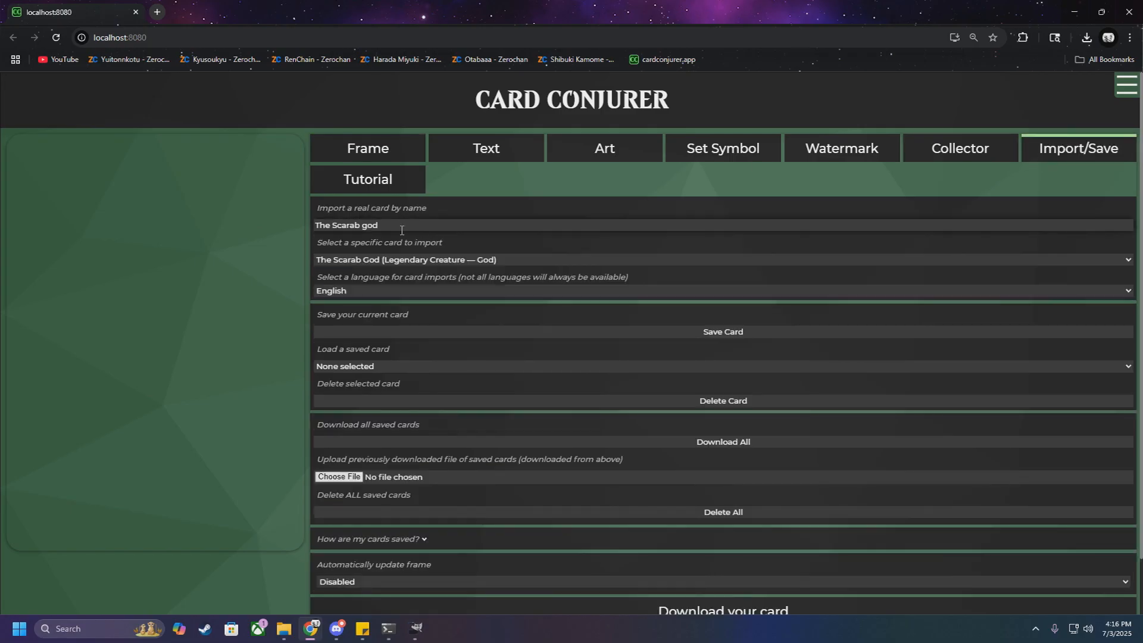
pyautogui.click(447, 260)
pyautogui.click(391, 262)
pyautogui.tripleClick(394, 225)
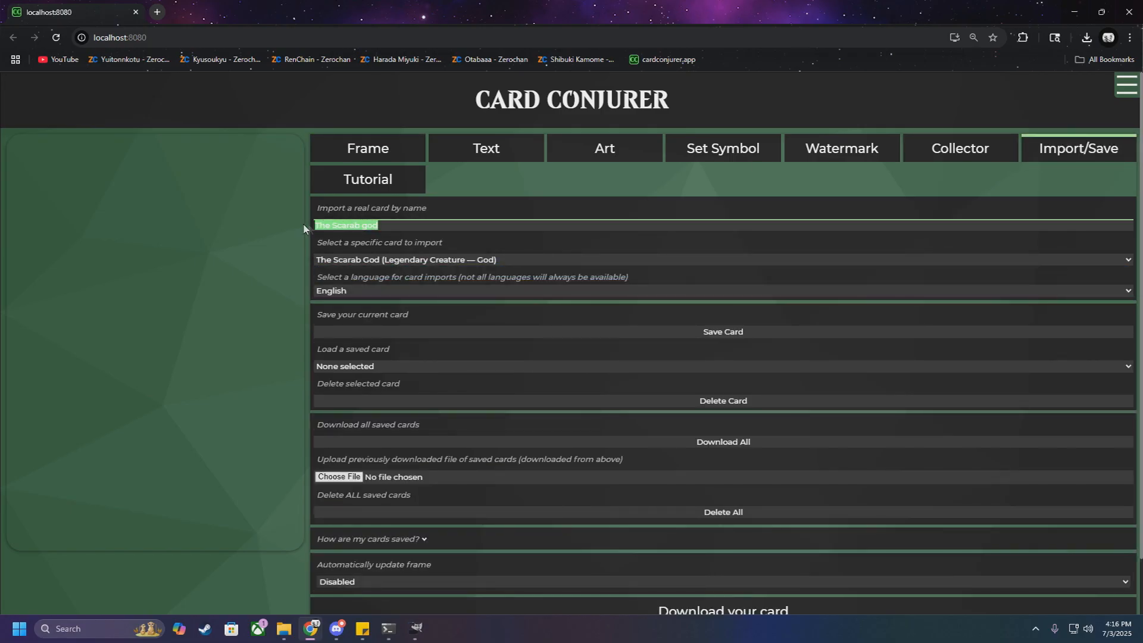
pyautogui.click(401, 225)
pyautogui.moveTo(402, 226); pyautogui.dragTo(319, 225)
pyautogui.write('gishath,')
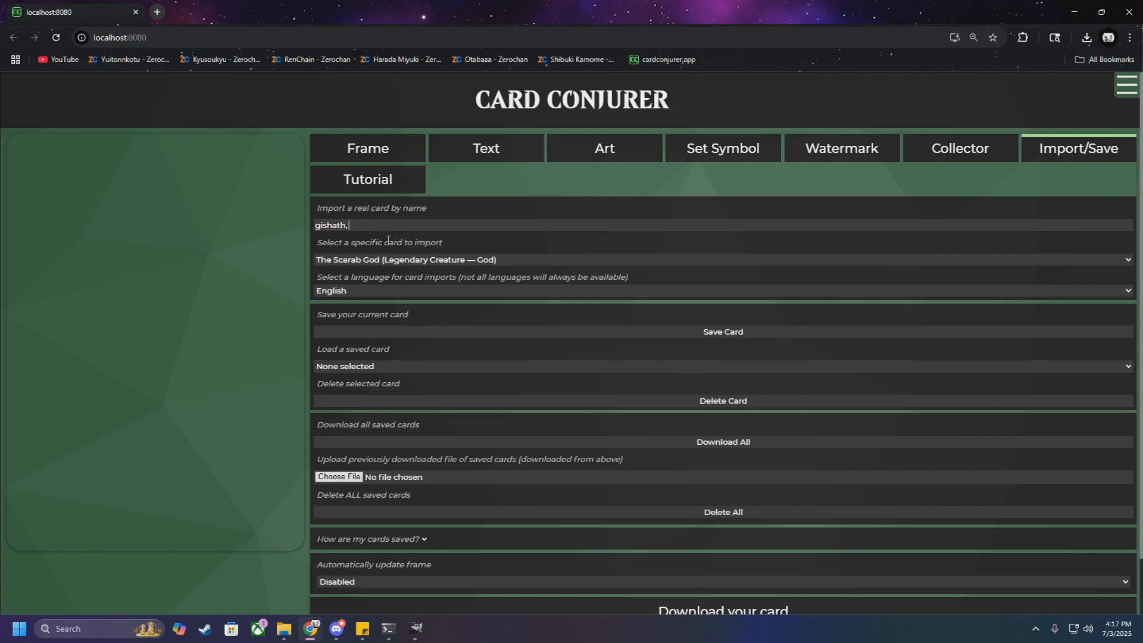
pyautogui.press('Return')
# Step: Import the real card named the scarab god, and remove its artwork
pyautogui.moveTo(373, 226); pyautogui.dragTo(315, 226)
pyautogui.write('the scarab god')
pyautogui.press('Return')
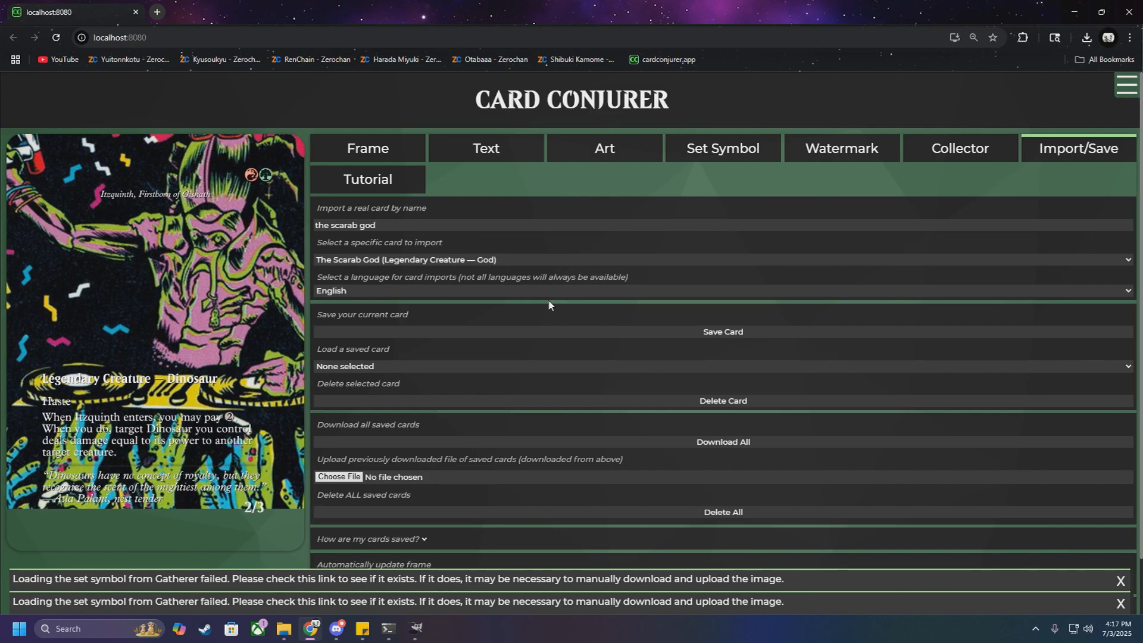
pyautogui.click(604, 151)
pyautogui.click(736, 463)
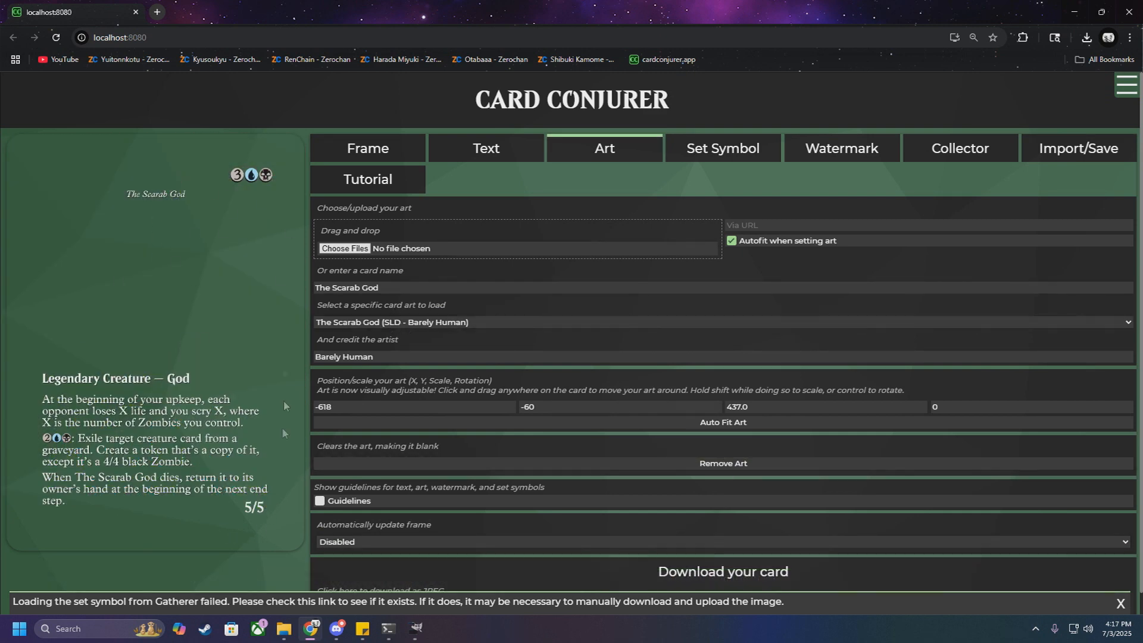
# Step: Enter Sung Jin Woo as the card's nickname, and clear the nickname text
pyautogui.click(522, 150)
pyautogui.click(655, 231)
pyautogui.click(517, 232)
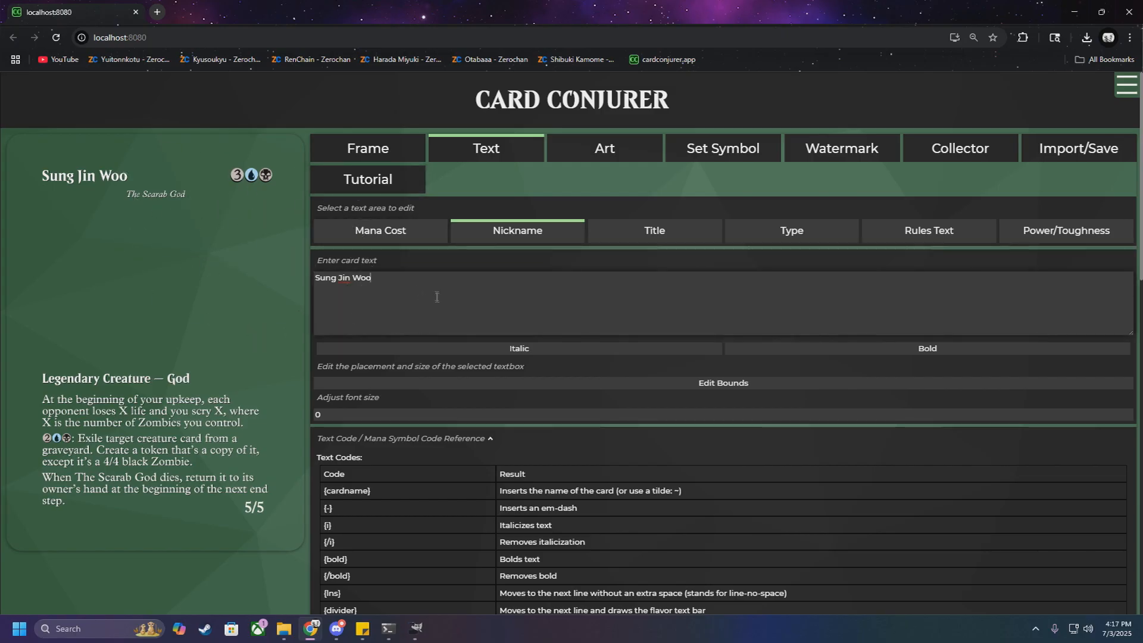
pyautogui.hotkey('ctrl', 'a')
pyautogui.press('BackSpace')
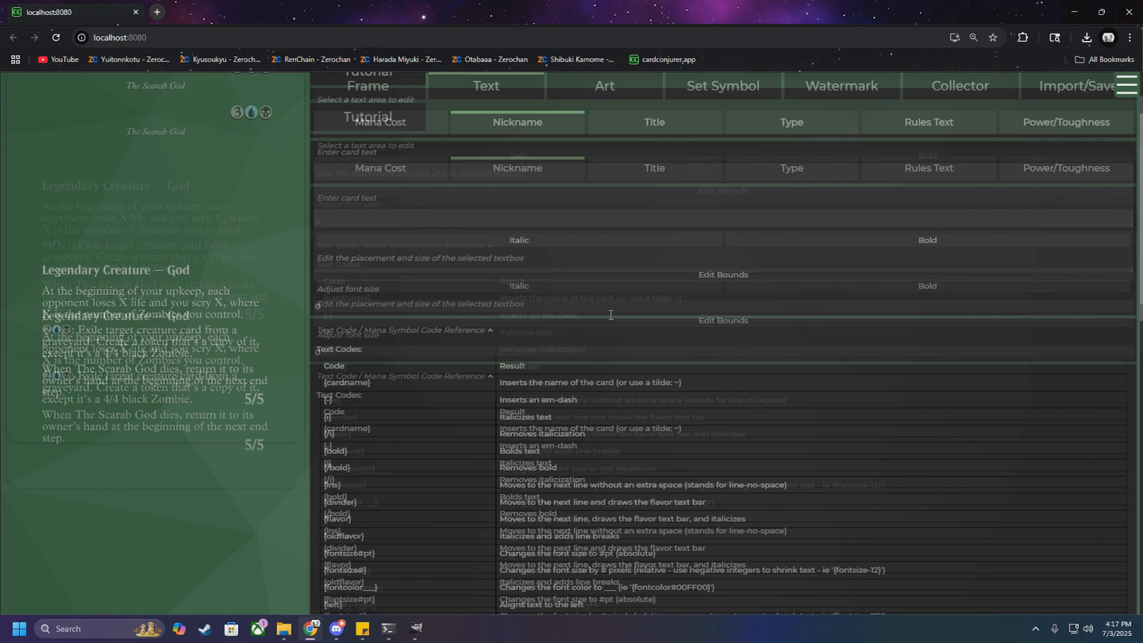
# Step: Review the card's download option, and preview The Scarab God (Sung Jinwoo, Shadow Monarch).png from the Downloads folder
pyautogui.scroll(-15, 741, 555)
pyautogui.scroll(-3, 721, 540)
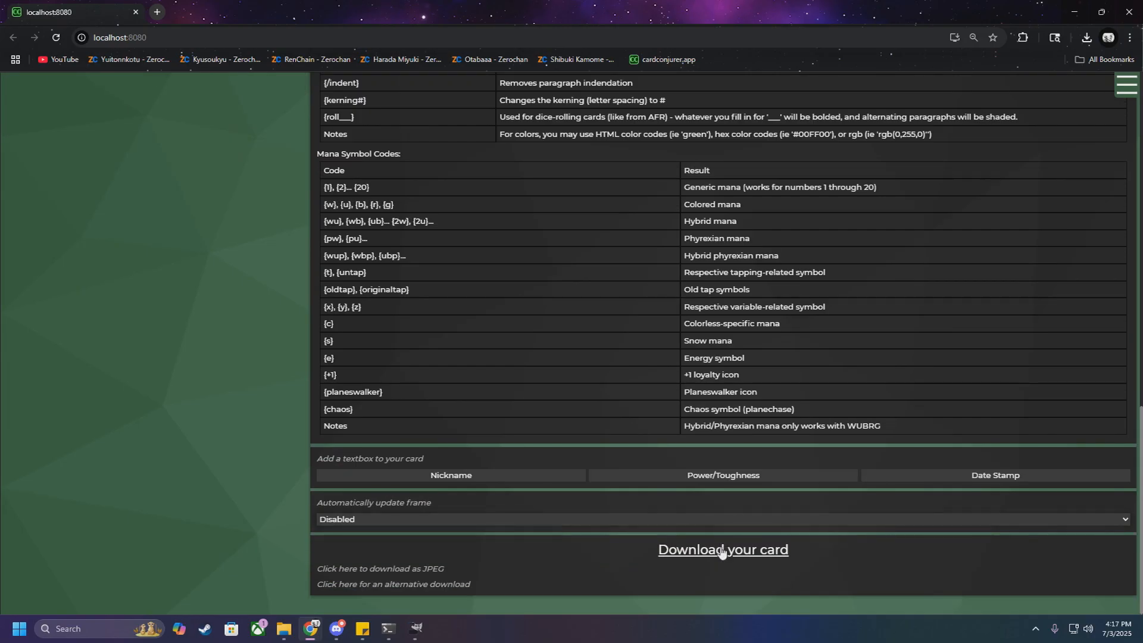
pyautogui.scroll(20, 241, 260)
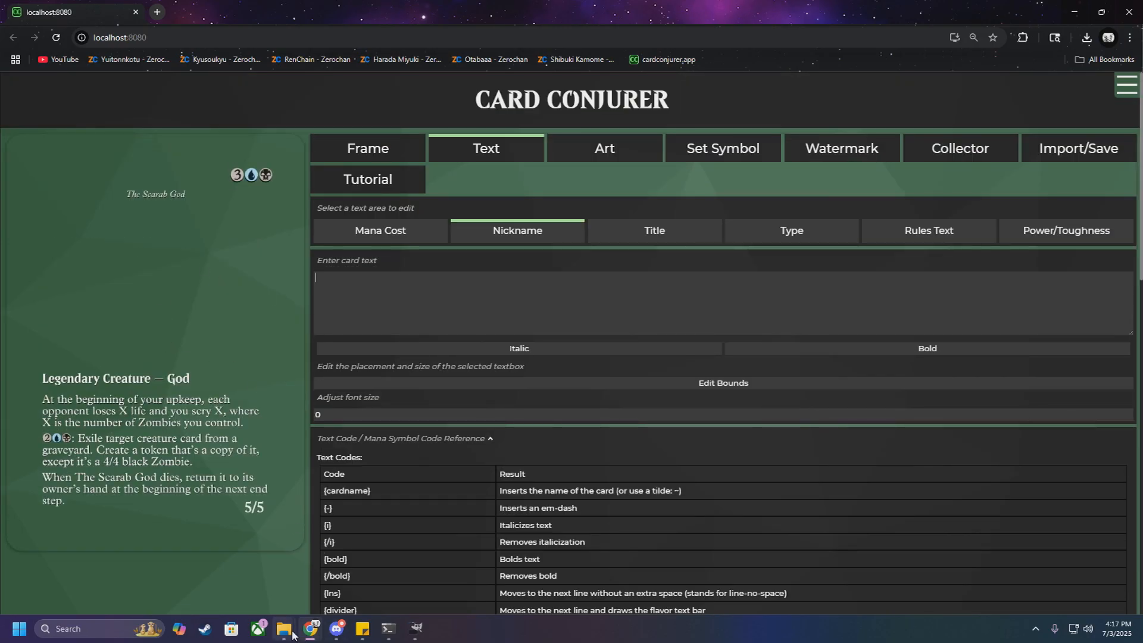
pyautogui.moveTo(284, 628)
pyautogui.click(367, 580)
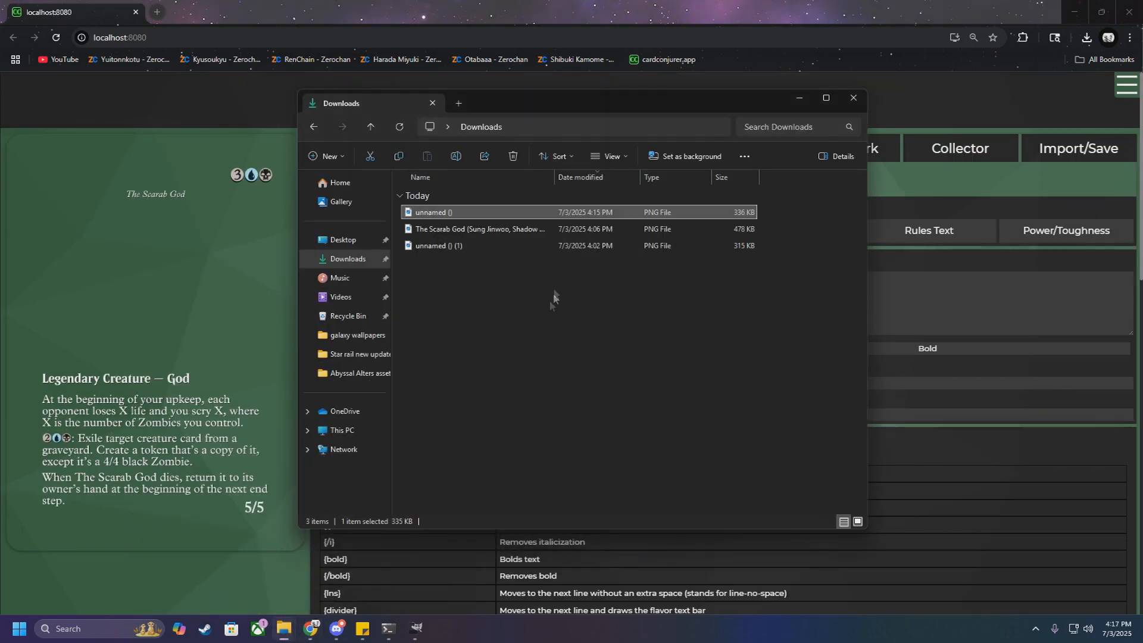
pyautogui.doubleClick(475, 230)
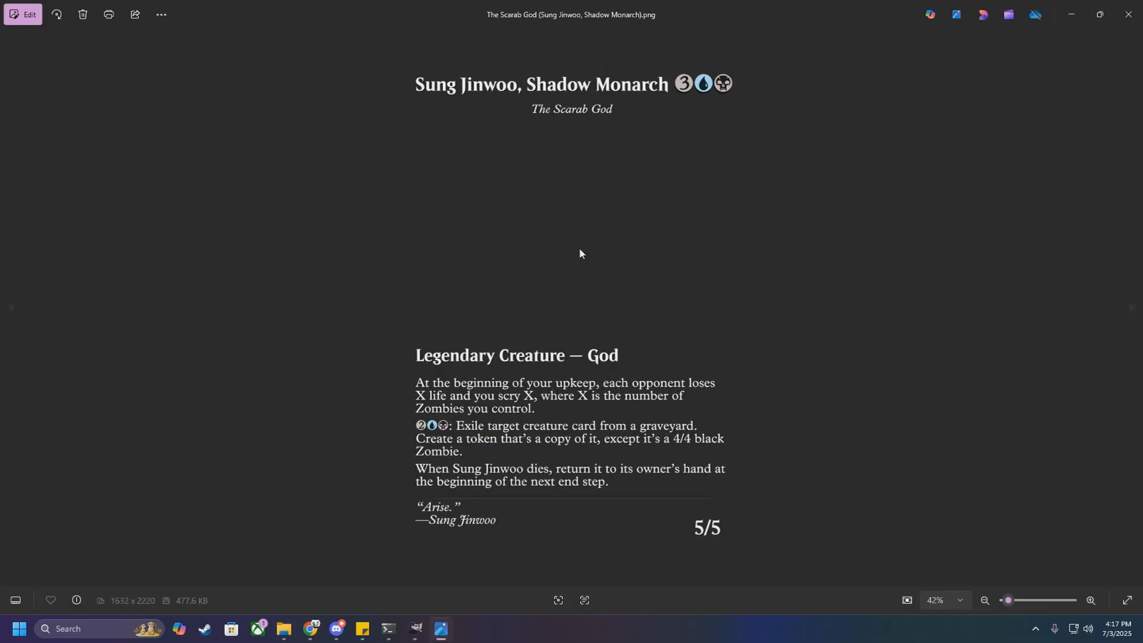
pyautogui.click(1128, 14)
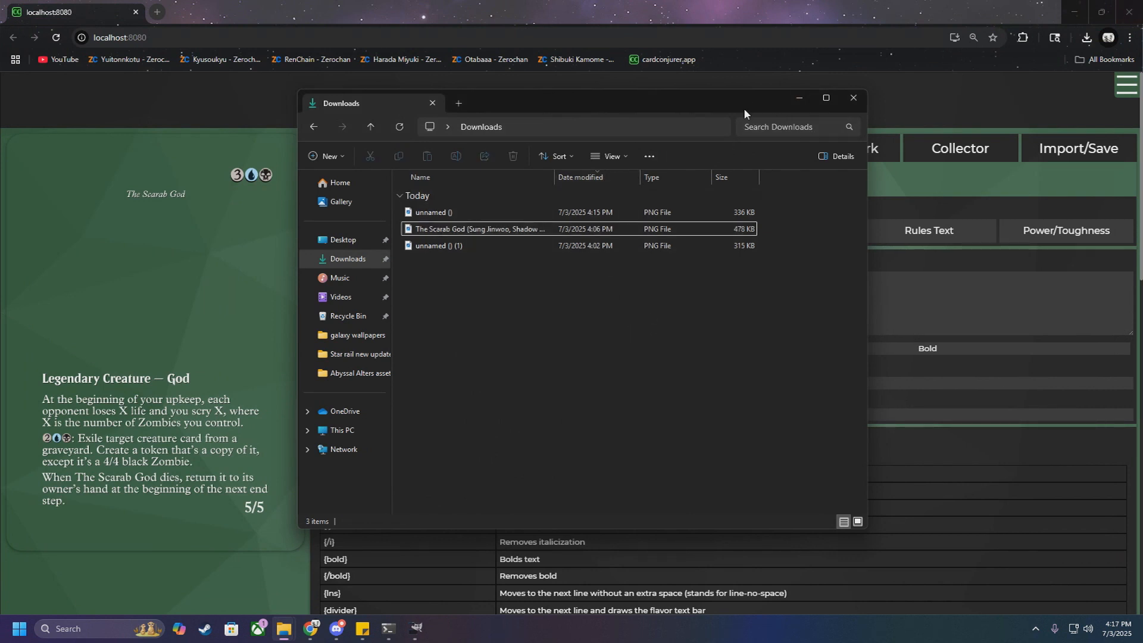
# Step: Switch to GIMP and add The Scarab God (Sung Jinwoo, Shadow Monarch).png from Downloads as a layer over the empty frame image
pyautogui.moveTo(682, 101); pyautogui.dragTo(0, 190)
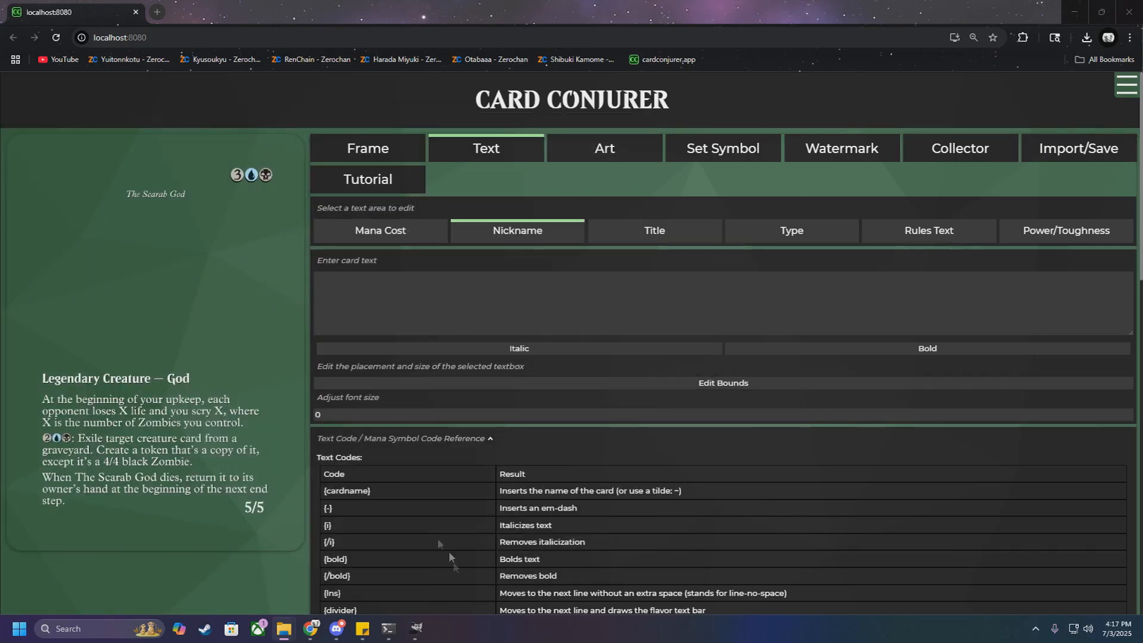
pyautogui.click(417, 629)
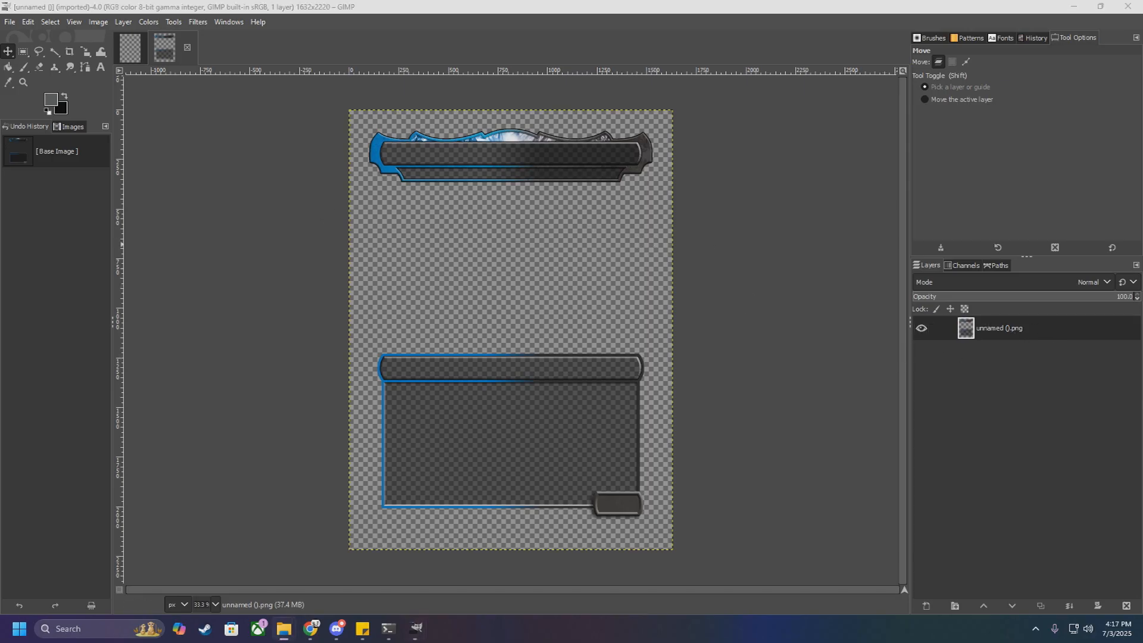
pyautogui.click(284, 628)
pyautogui.moveTo(357, 180); pyautogui.dragTo(0, 181)
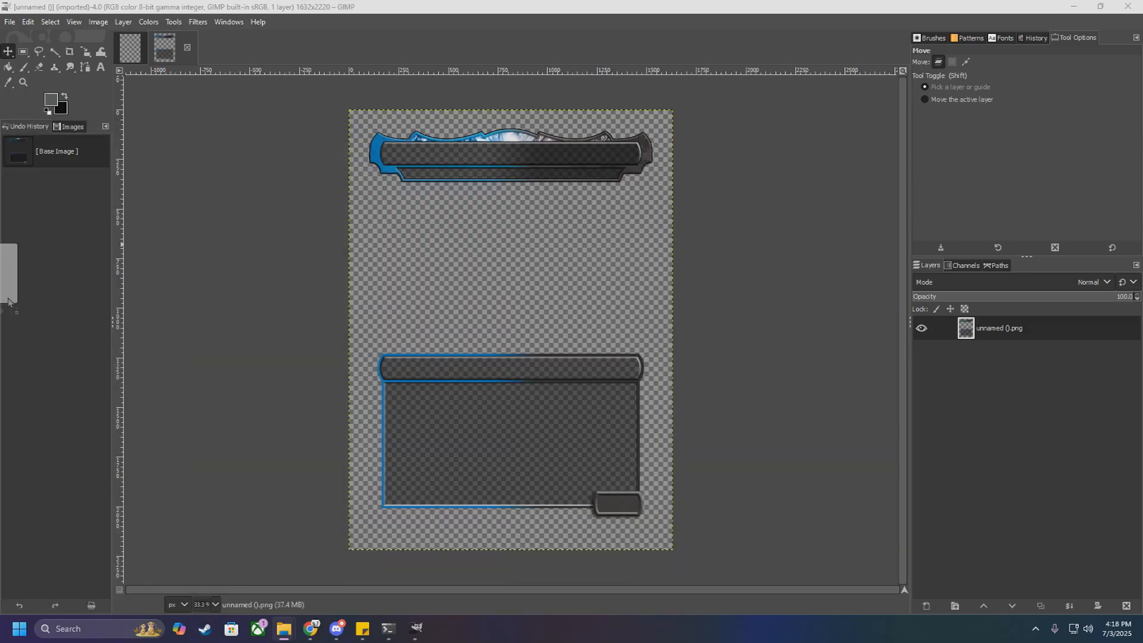
pyautogui.moveTo(519, 351); pyautogui.dragTo(548, 356)
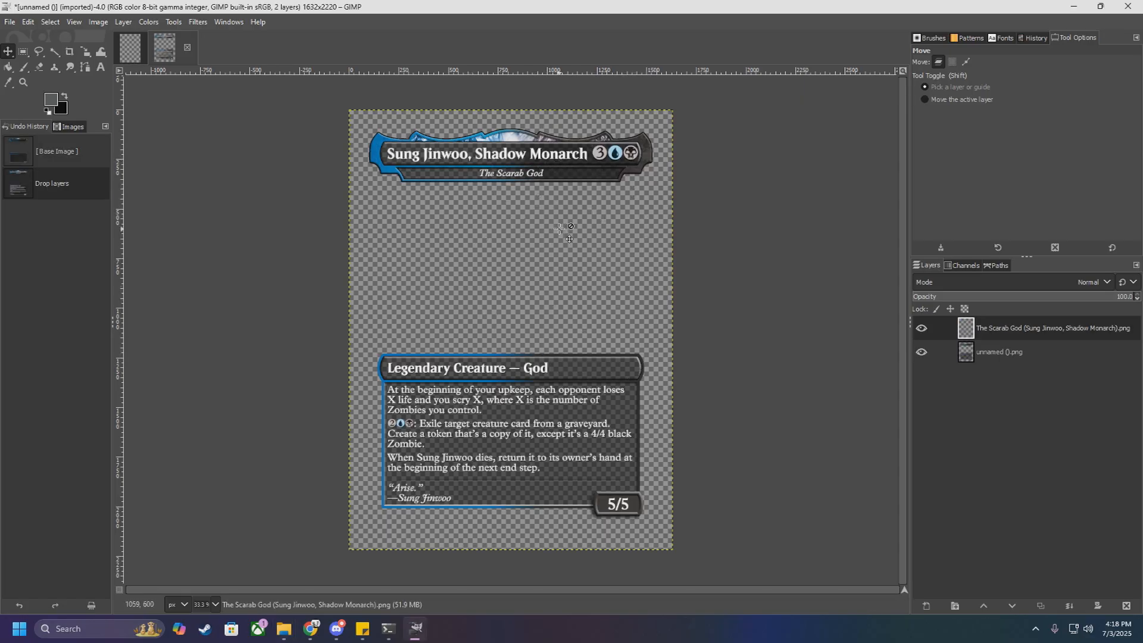
# Step: Try the card text layer beneath the frame layer, and return it to the top of the layer stack
pyautogui.moveTo(986, 330); pyautogui.dragTo(981, 356)
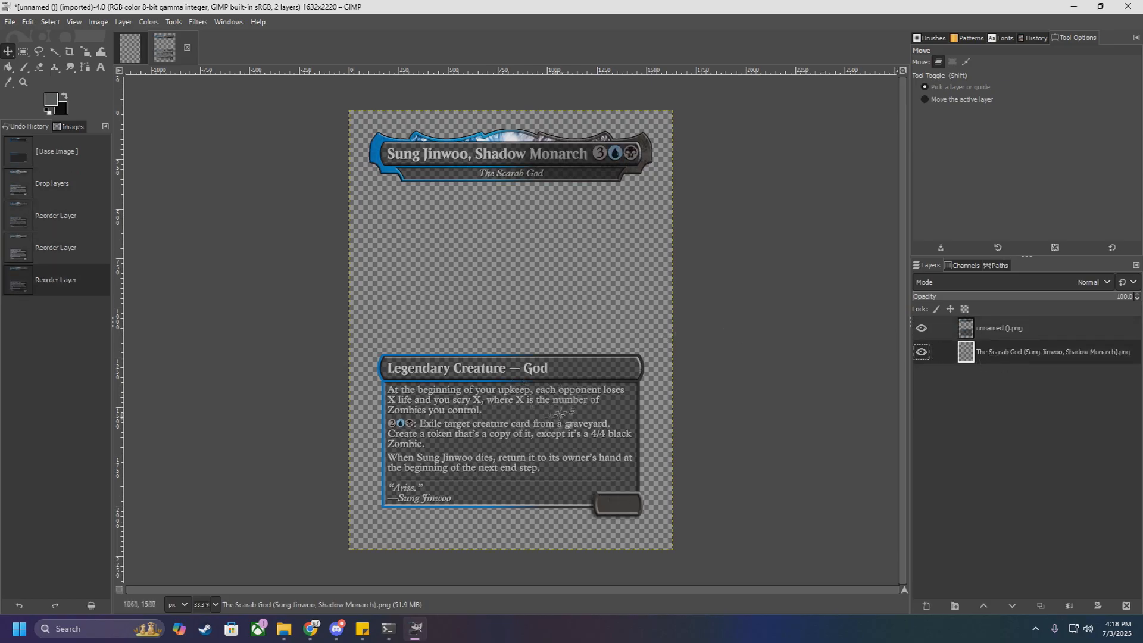
pyautogui.scroll(1, 515, 409)
pyautogui.scroll(-1, 513, 408)
pyautogui.moveTo(994, 355); pyautogui.dragTo(988, 329)
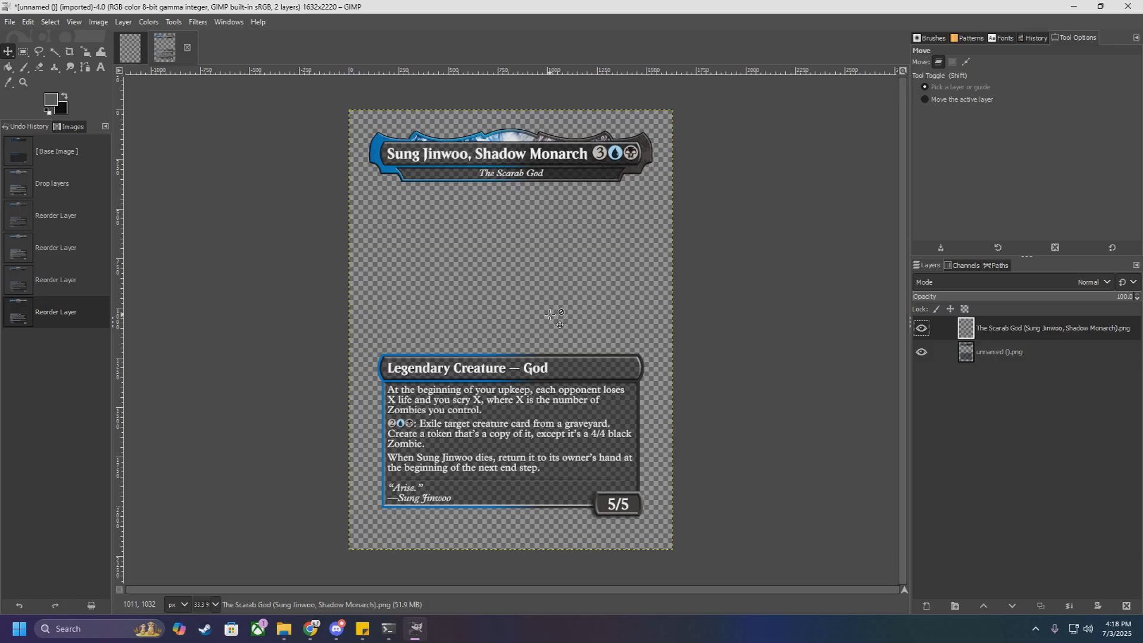
# Step: Save the project as solo leveling.xcf, and add the artwork je2f1704430223298.jpg beneath the frame and text layers
pyautogui.click(12, 24)
pyautogui.click(45, 140)
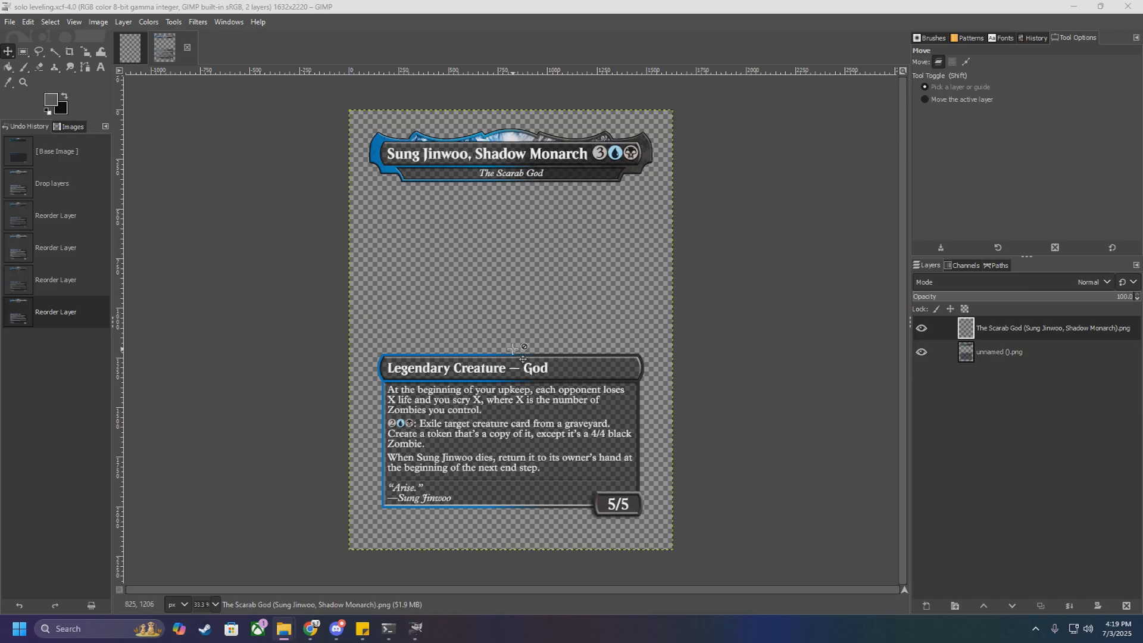
pyautogui.moveTo(513, 349); pyautogui.dragTo(515, 349)
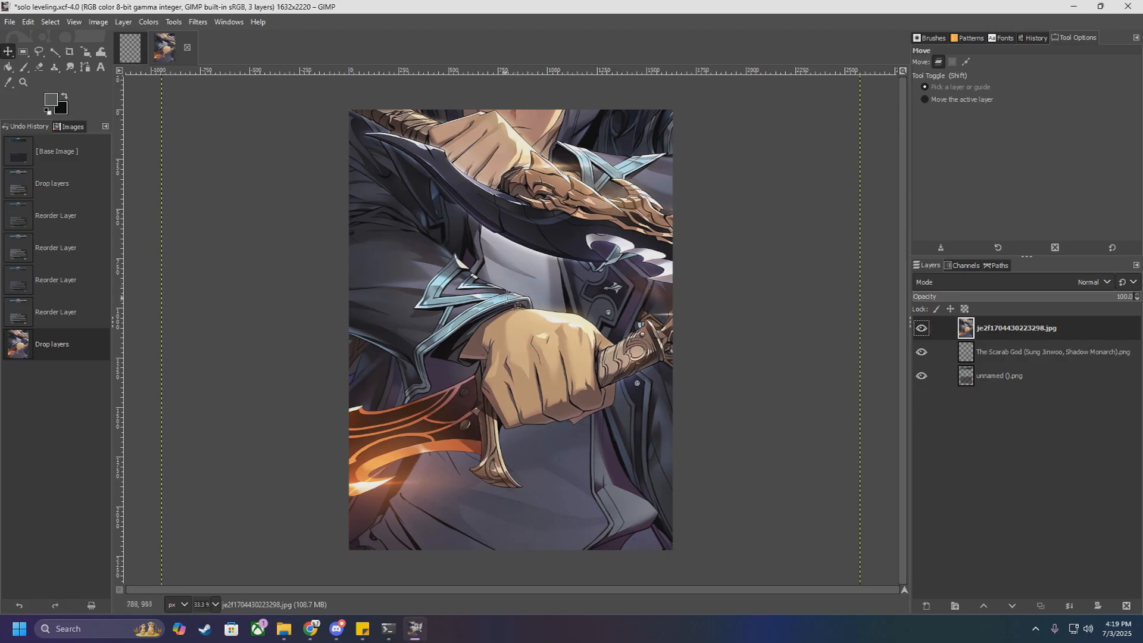
pyautogui.moveTo(1006, 328); pyautogui.dragTo(1002, 390)
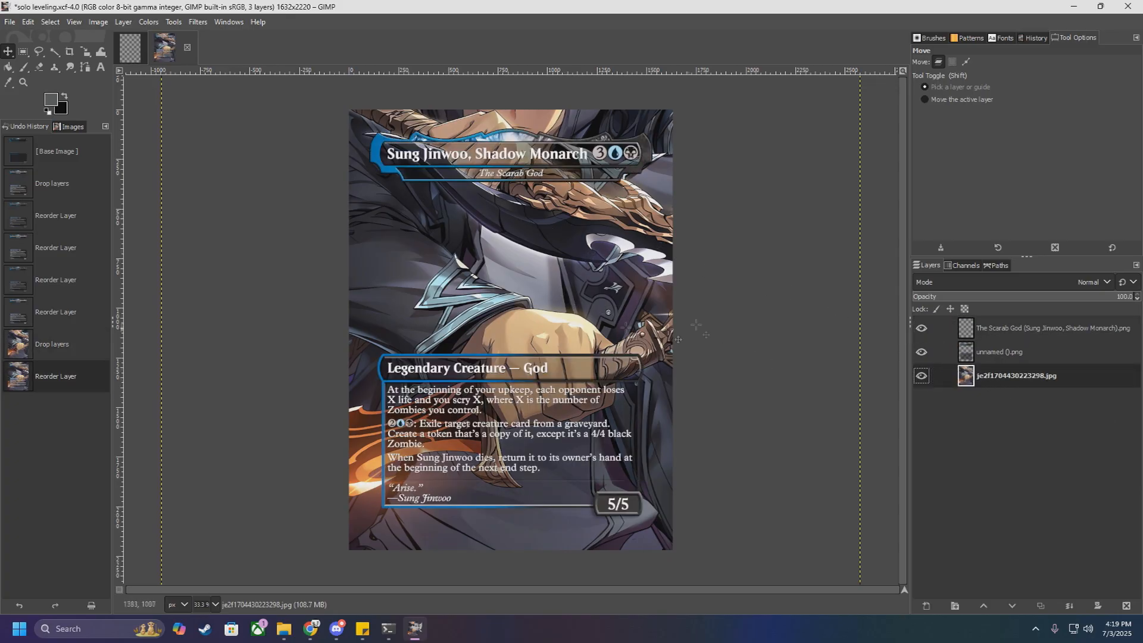
# Step: Move the oversized artwork layer so its upper-left corner sits just outside the card canvas's upper-left corner
pyautogui.scroll(-2, 636, 279)
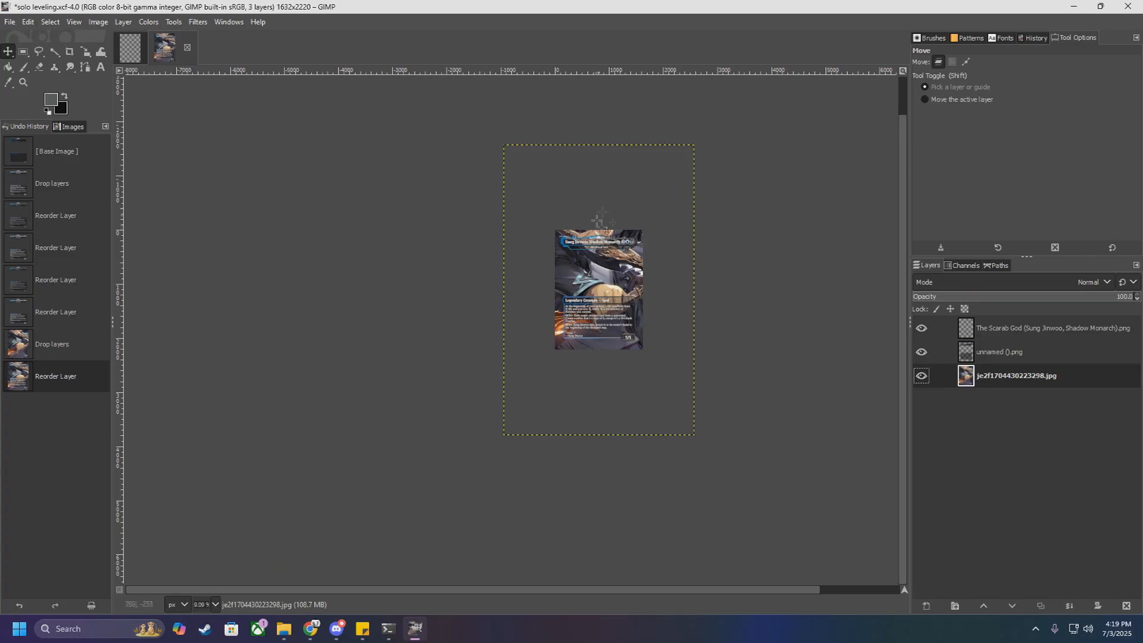
pyautogui.hotkey('shift', '3')
pyautogui.scroll(2, 623, 362)
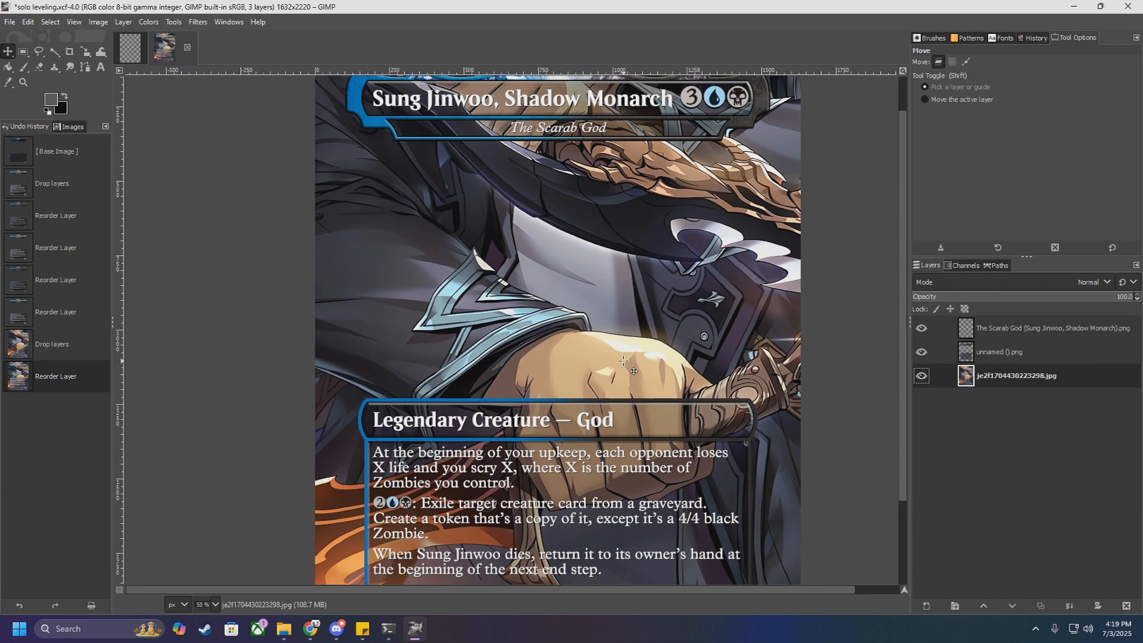
pyautogui.scroll(-3, 623, 362)
pyautogui.scroll(-3, 633, 356)
pyautogui.scroll(2, 633, 356)
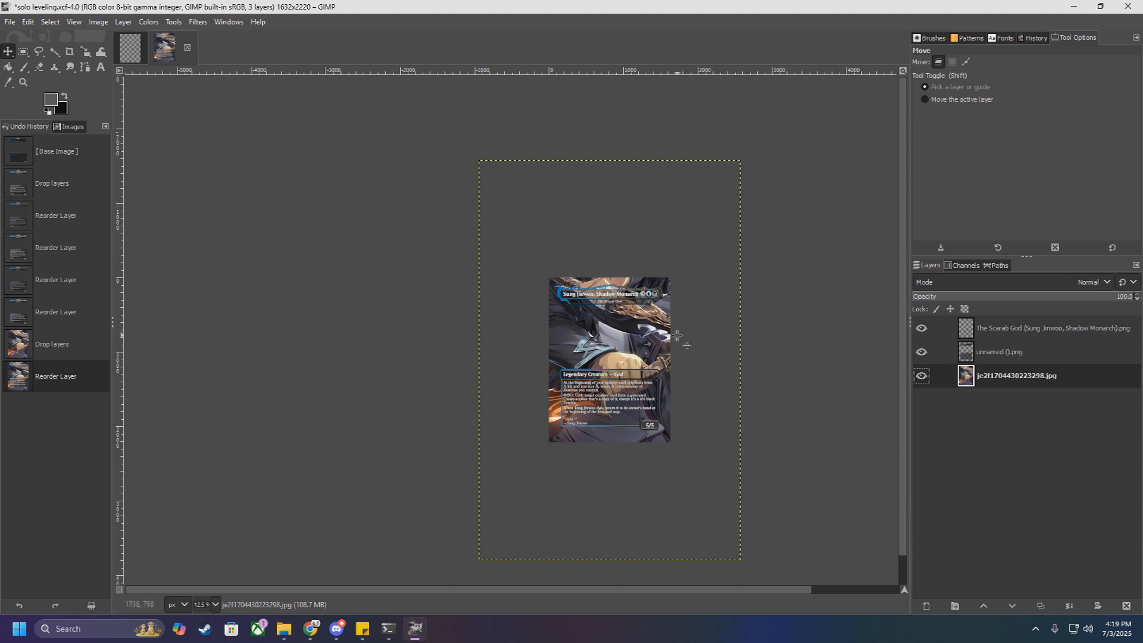
pyautogui.scroll(4, 621, 360)
pyautogui.scroll(-3, 621, 361)
pyautogui.scroll(-1, 621, 361)
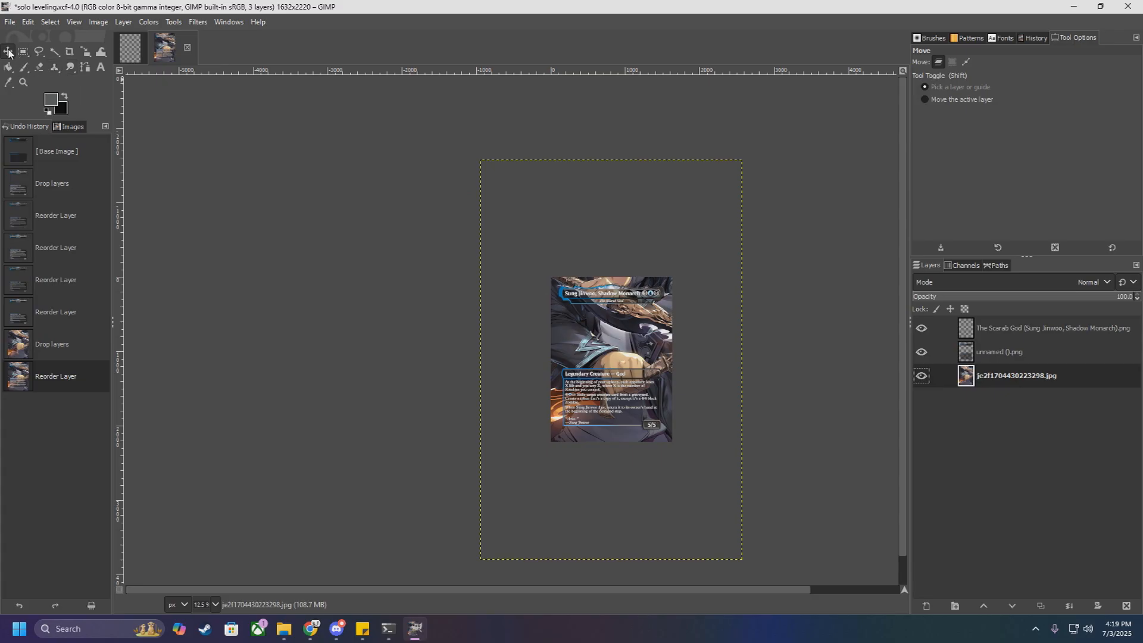
pyautogui.moveTo(624, 342); pyautogui.dragTo(678, 435)
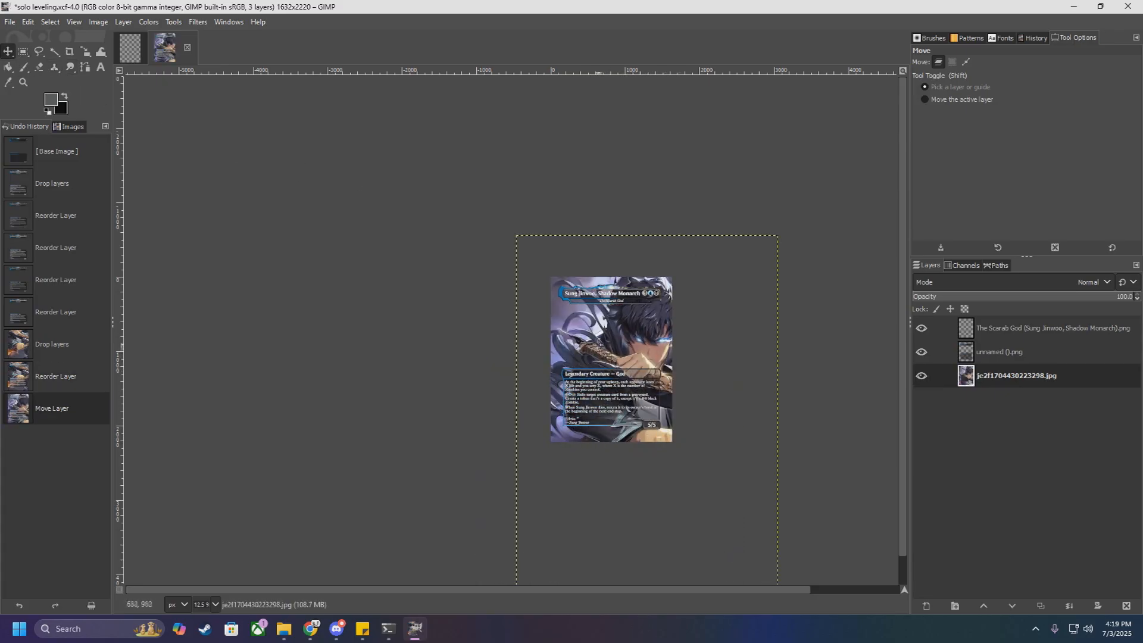
pyautogui.moveTo(589, 333); pyautogui.dragTo(620, 369)
pyautogui.scroll(6, 556, 278)
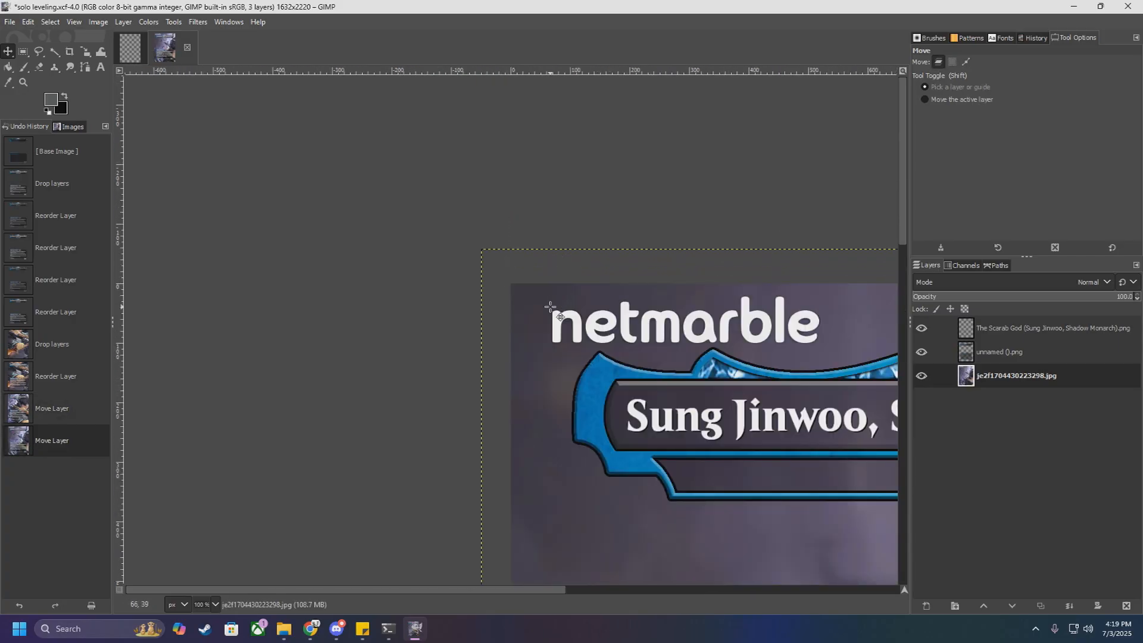
pyautogui.moveTo(550, 307); pyautogui.dragTo(571, 322)
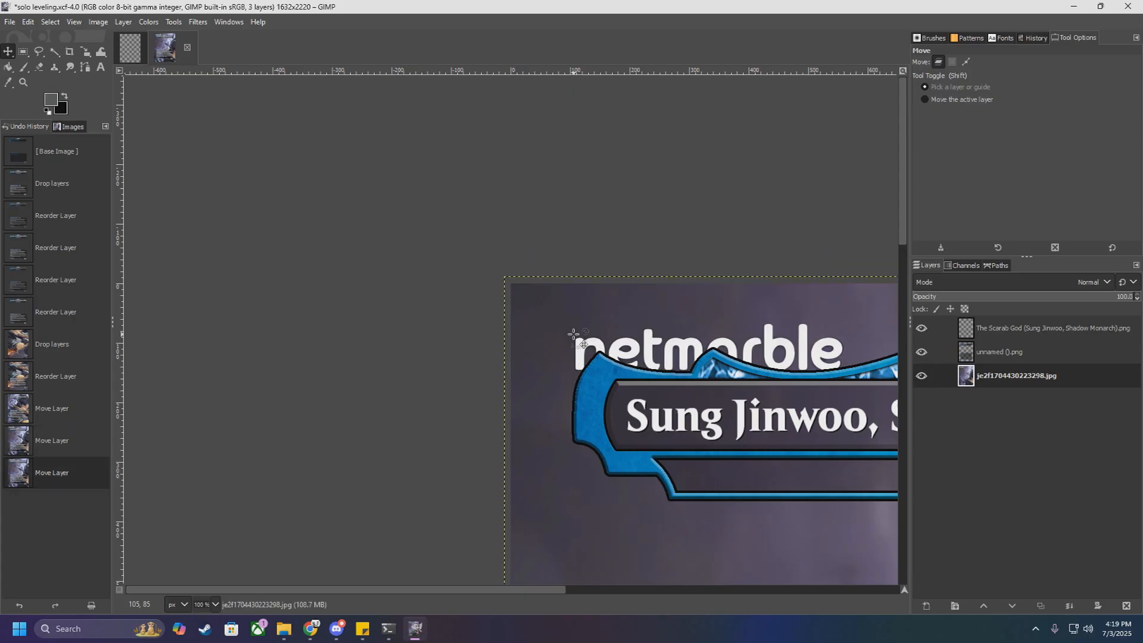
pyautogui.scroll(-4, 571, 323)
pyautogui.scroll(-5, 574, 337)
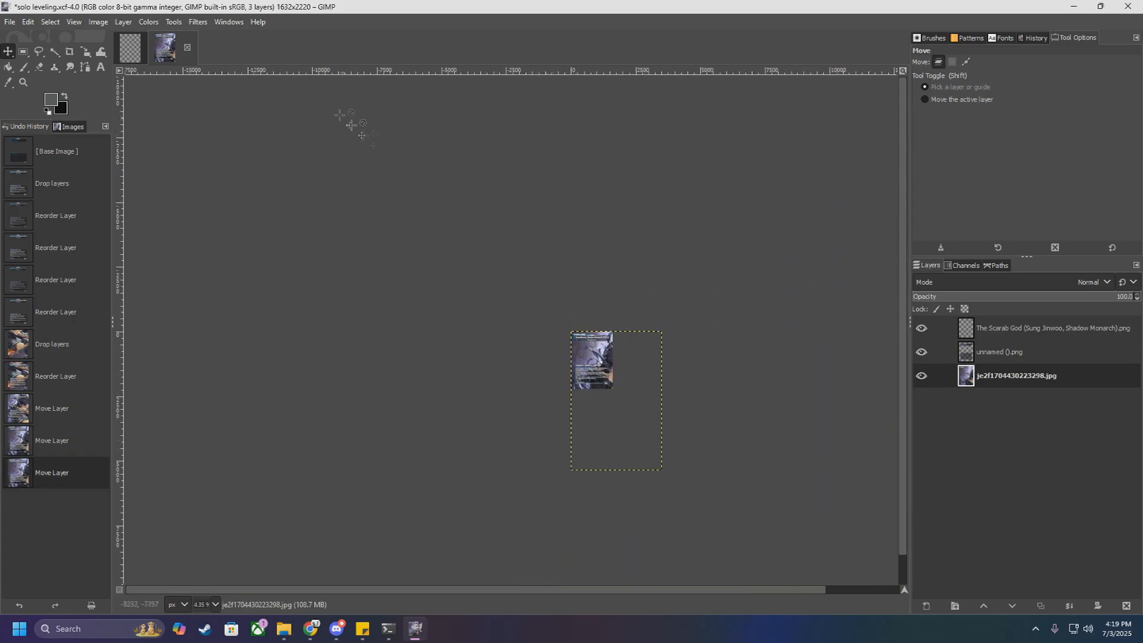
# Step: Scale the artwork layer proportionally to 1644 × 2508 pixels so it spans the card canvas
pyautogui.click(173, 21)
pyautogui.moveTo(206, 71)
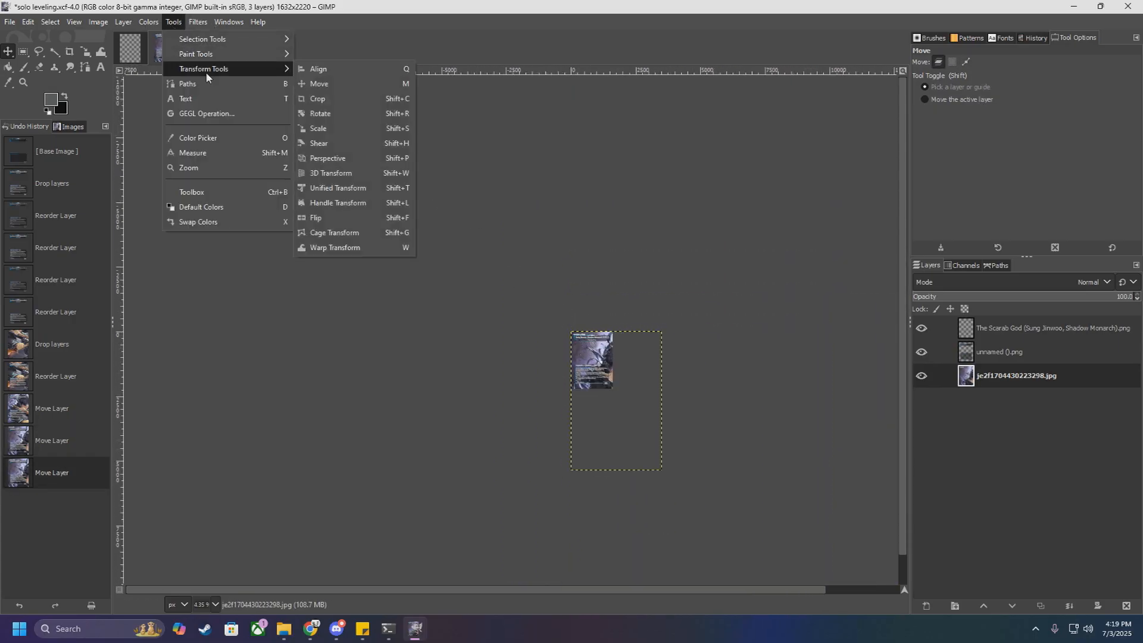
pyautogui.click(340, 130)
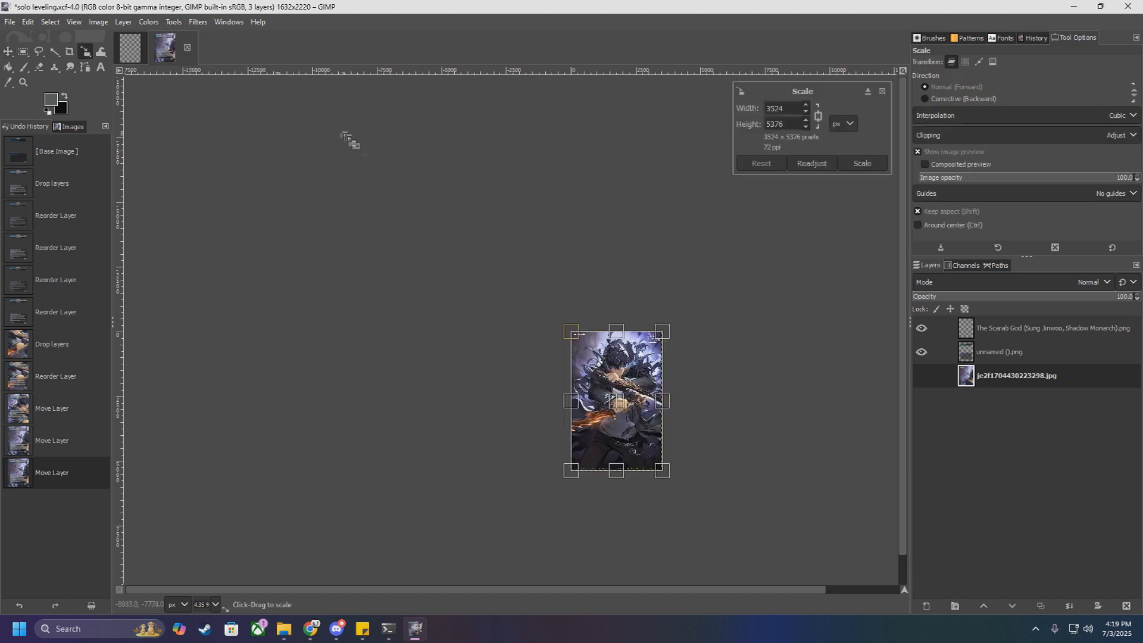
pyautogui.scroll(5, 678, 488)
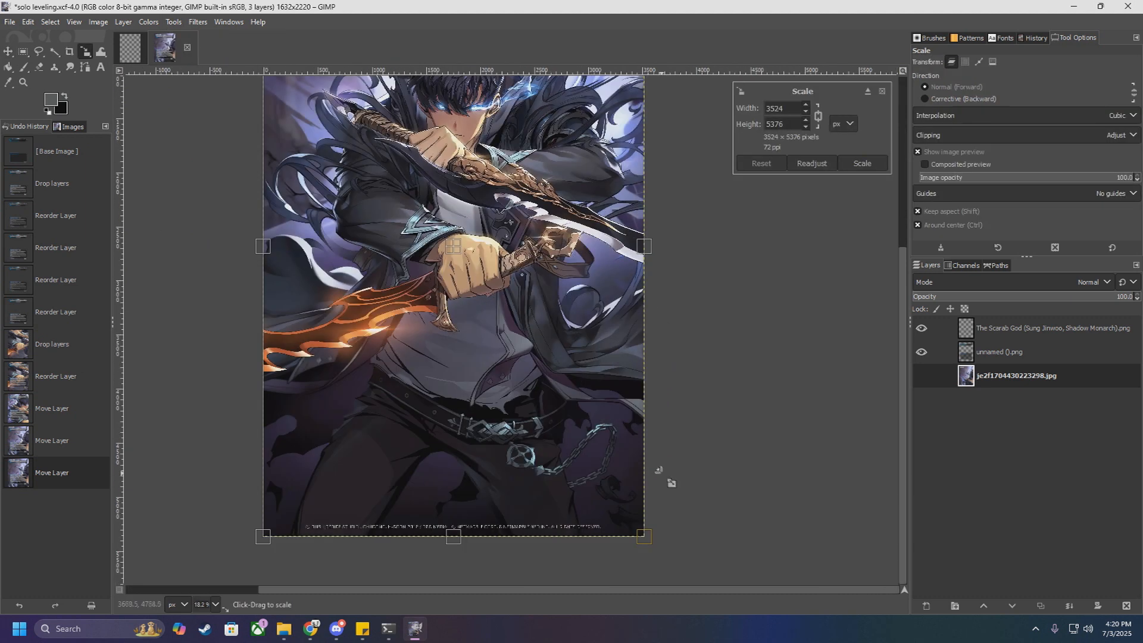
pyautogui.scroll(-3, 657, 468)
pyautogui.moveTo(658, 518); pyautogui.dragTo(614, 285)
pyautogui.scroll(3, 543, 308)
pyautogui.scroll(2, 497, 357)
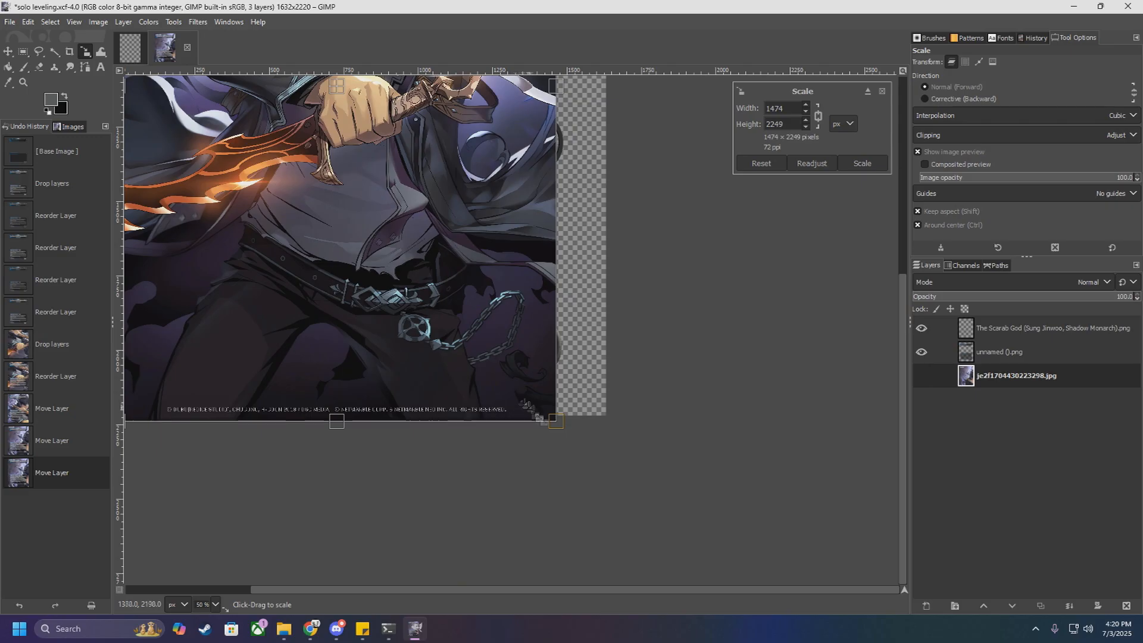
pyautogui.scroll(-2, 538, 416)
pyautogui.scroll(-1, 540, 415)
pyautogui.moveTo(548, 296); pyautogui.dragTo(563, 341)
pyautogui.scroll(5, 563, 341)
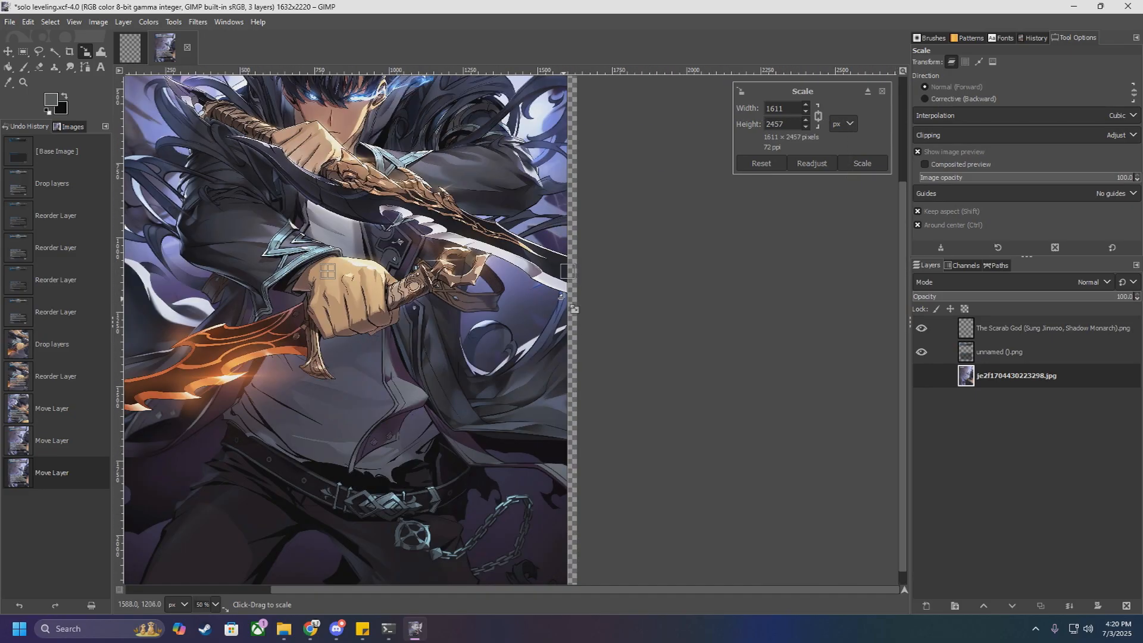
pyautogui.moveTo(585, 267); pyautogui.dragTo(594, 328)
pyautogui.scroll(-4, 594, 331)
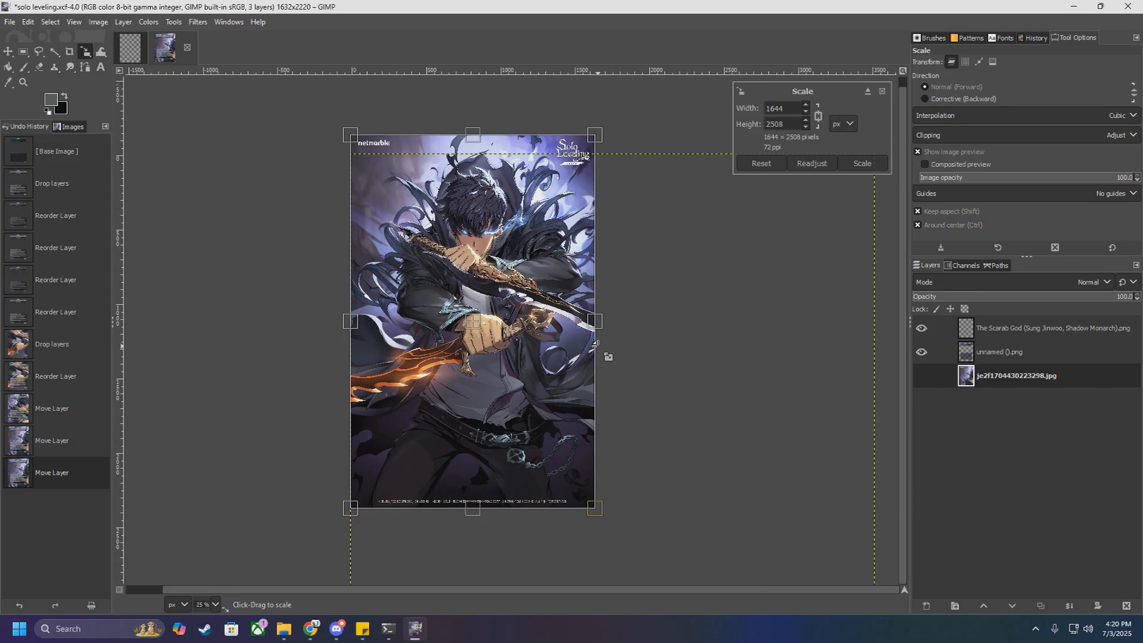
pyautogui.click(873, 165)
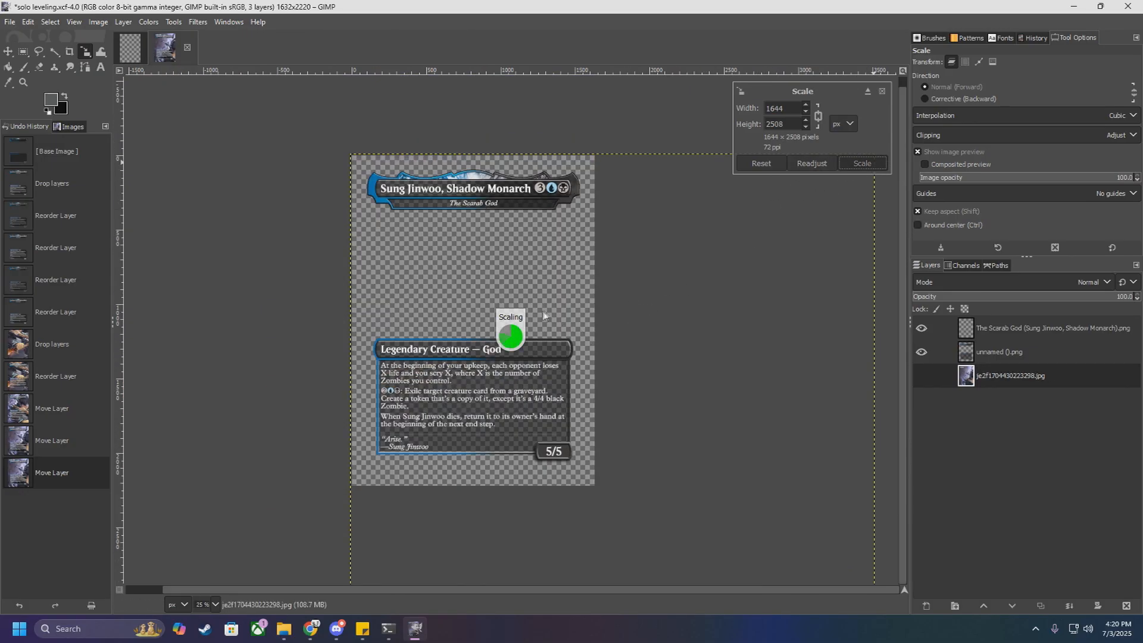
# Step: Check the scaled artwork against the card edges, and shift its layer slightly to the right with the Move tool
pyautogui.click(8, 51)
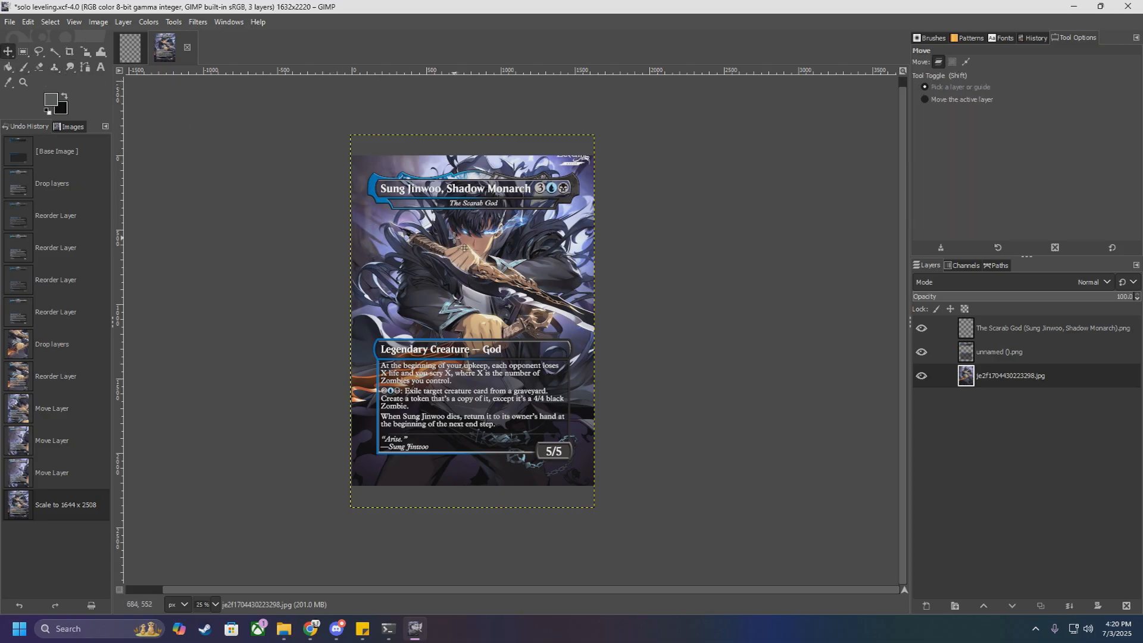
pyautogui.scroll(2, 500, 174)
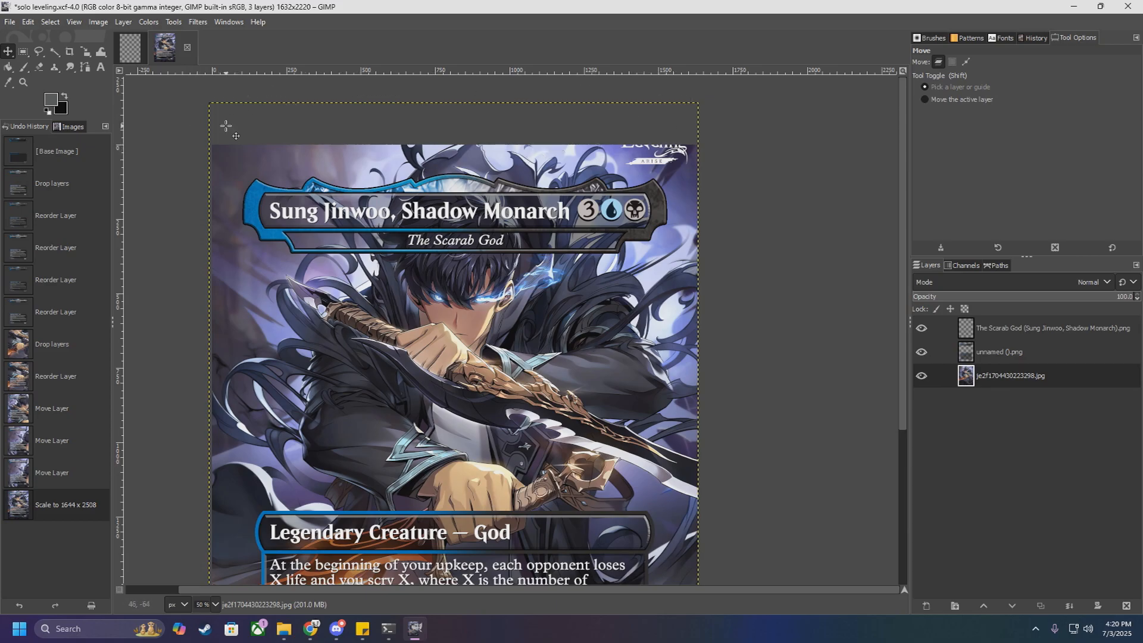
pyautogui.scroll(-5, 226, 127)
pyautogui.scroll(-2, 330, 239)
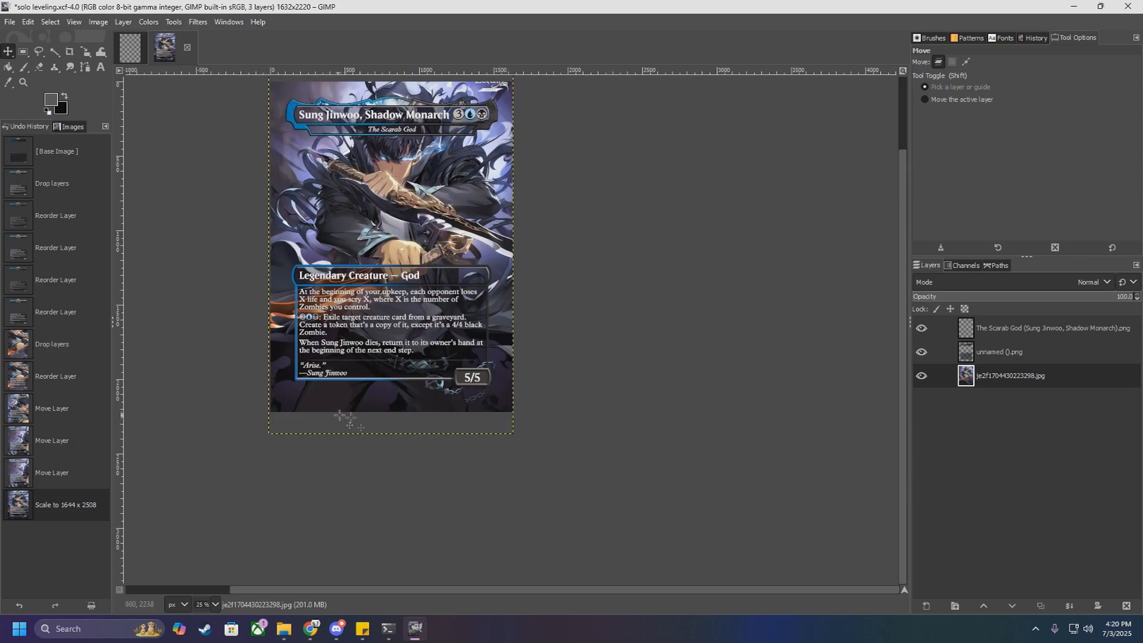
pyautogui.scroll(2, 384, 425)
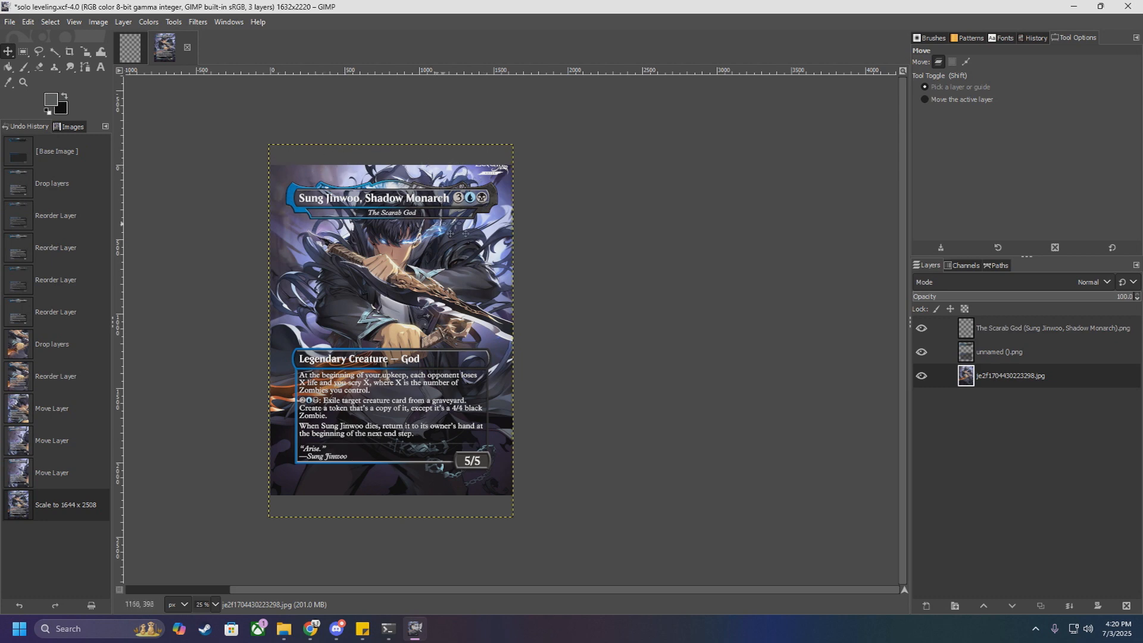
pyautogui.scroll(6, 506, 235)
pyautogui.scroll(-5, 535, 266)
pyautogui.scroll(-2, 309, 320)
pyautogui.scroll(4, 151, 312)
pyautogui.scroll(-2, 150, 313)
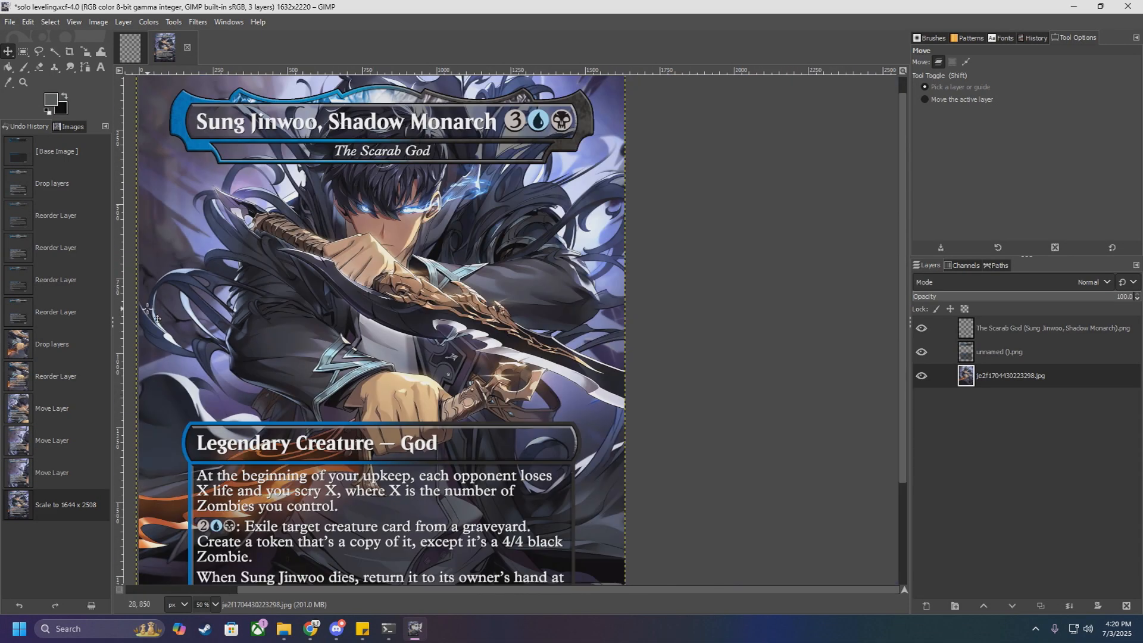
pyautogui.moveTo(454, 311); pyautogui.dragTo(459, 316)
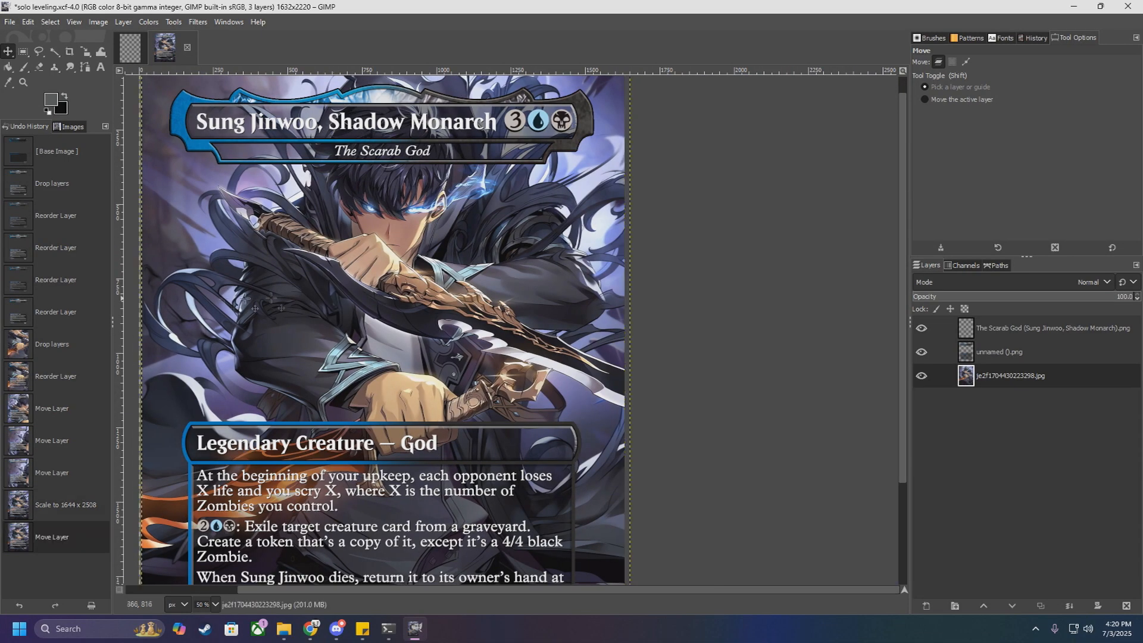
# Step: Nudge the artwork layer with the Move tool to line up its edge with the card canvas's left edge
pyautogui.scroll(4, 140, 305)
pyautogui.moveTo(231, 297); pyautogui.dragTo(223, 297)
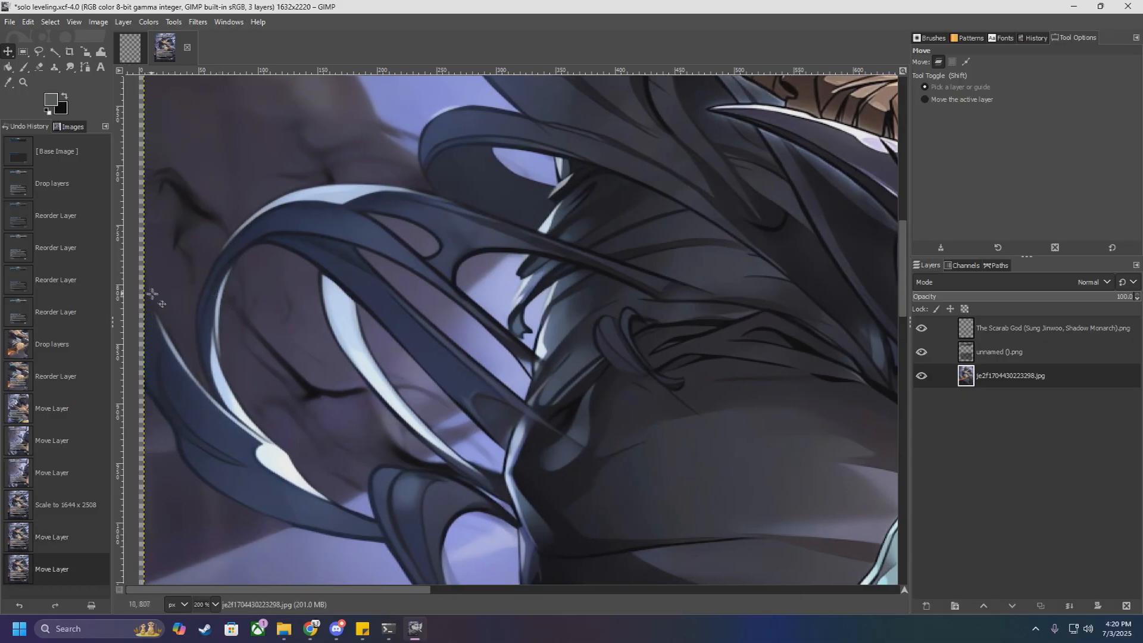
pyautogui.scroll(-3, 192, 319)
pyautogui.moveTo(227, 322); pyautogui.dragTo(237, 316)
pyautogui.scroll(6, 229, 322)
pyautogui.scroll(-9, 208, 321)
pyautogui.scroll(6, 446, 343)
pyautogui.scroll(-4, 545, 348)
pyautogui.scroll(-2, 546, 347)
pyautogui.moveTo(462, 280); pyautogui.dragTo(450, 312)
pyautogui.scroll(4, 318, 256)
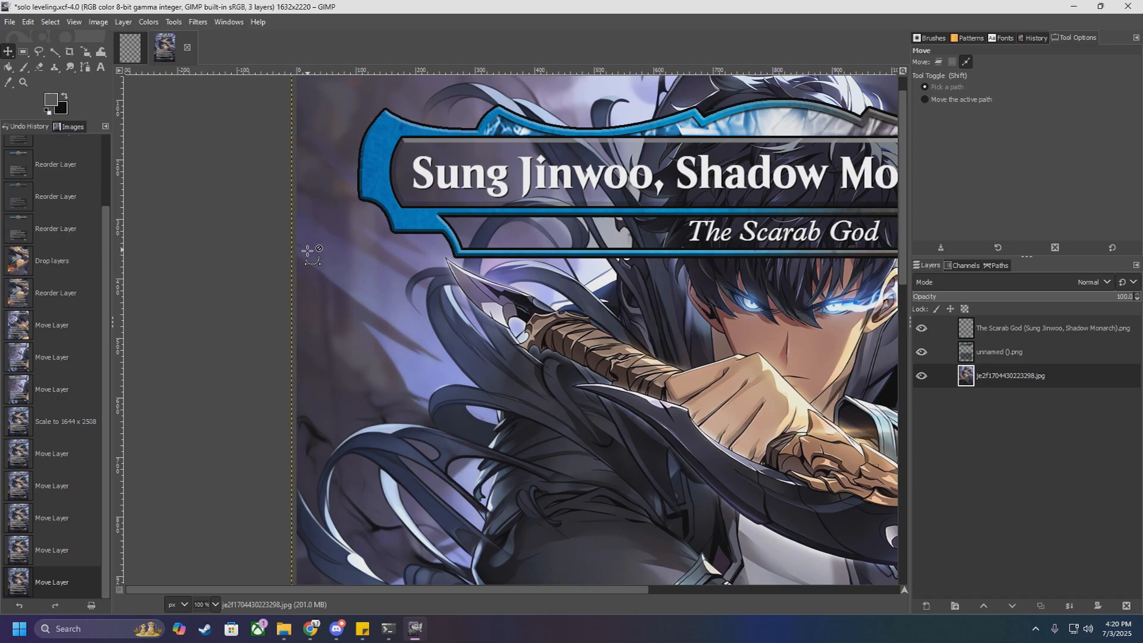
# Step: Fine-tune the artwork layer's position so it slightly overhangs both card sides, and save the project solo leveling.xcf
pyautogui.scroll(-3, 318, 256)
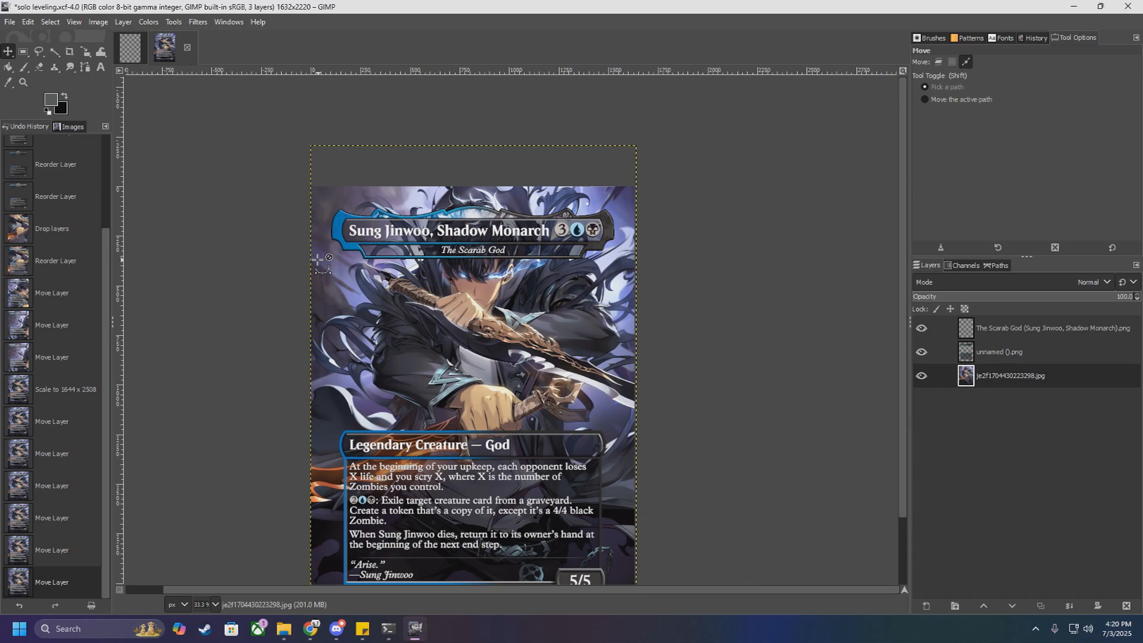
pyautogui.scroll(4, 635, 183)
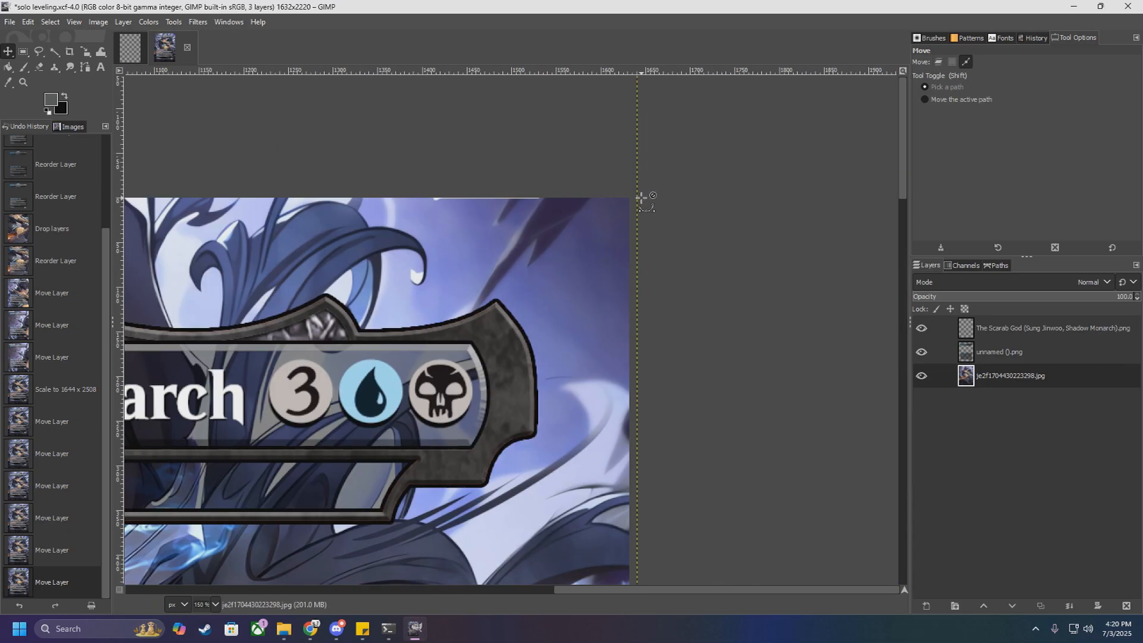
pyautogui.scroll(-3, 598, 226)
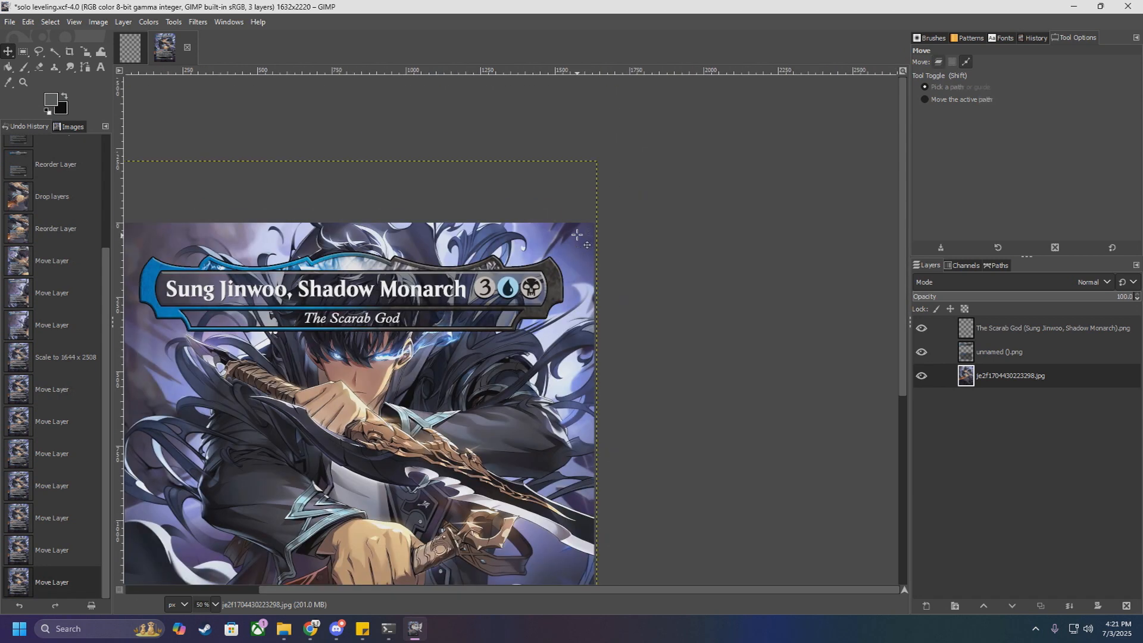
pyautogui.scroll(-5, 577, 237)
pyautogui.scroll(-1, 532, 397)
pyautogui.scroll(1, 370, 471)
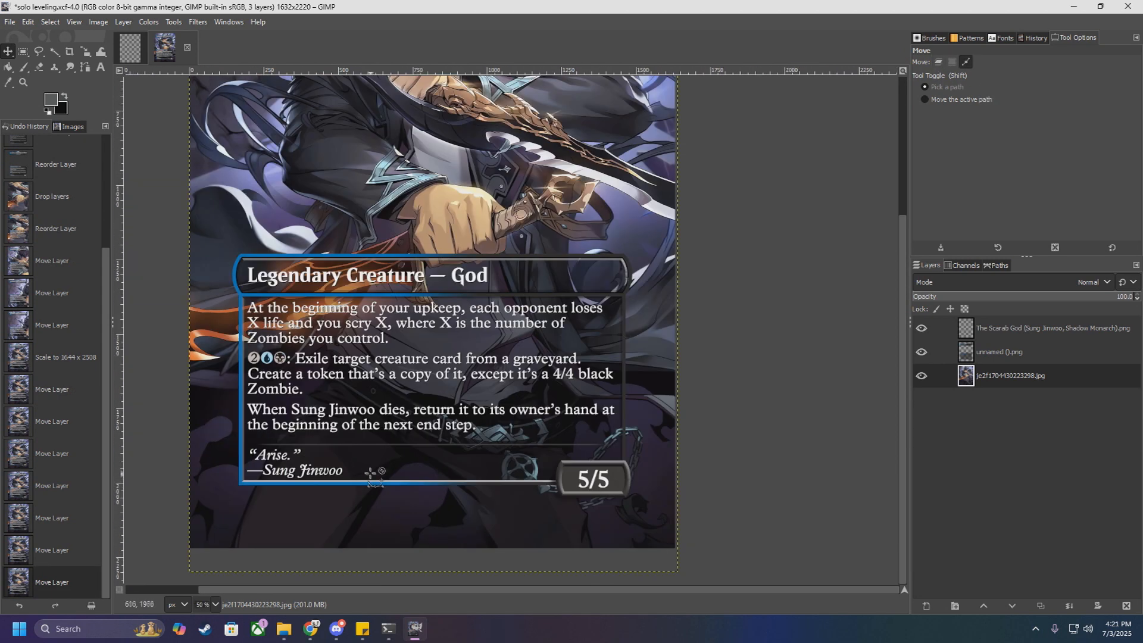
pyautogui.scroll(-1, 369, 472)
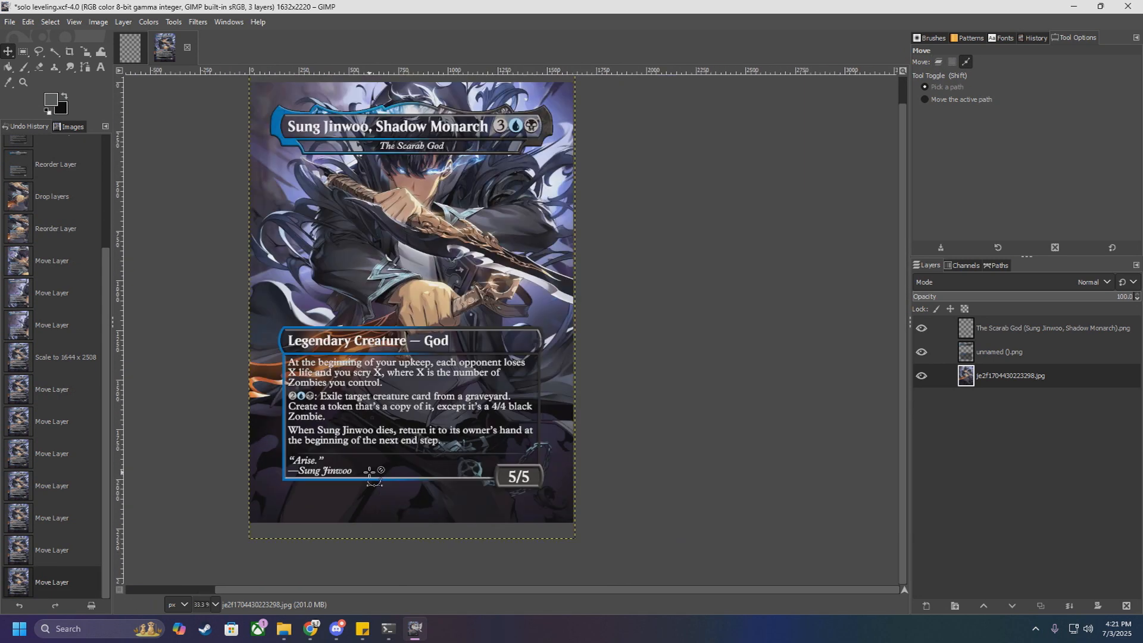
pyautogui.click(10, 22)
pyautogui.click(26, 139)
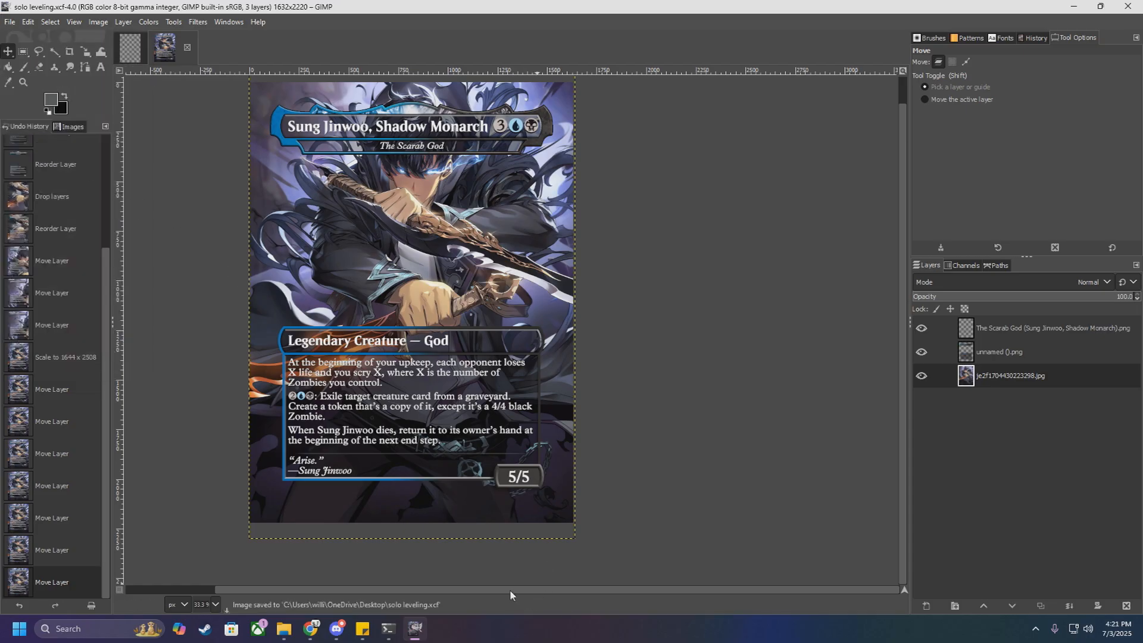
# Step: Examine the whole card composition, comparing the artwork, frame and text legibility up close and at full size
pyautogui.moveTo(510, 592); pyautogui.dragTo(414, 572)
pyautogui.scroll(1, 545, 346)
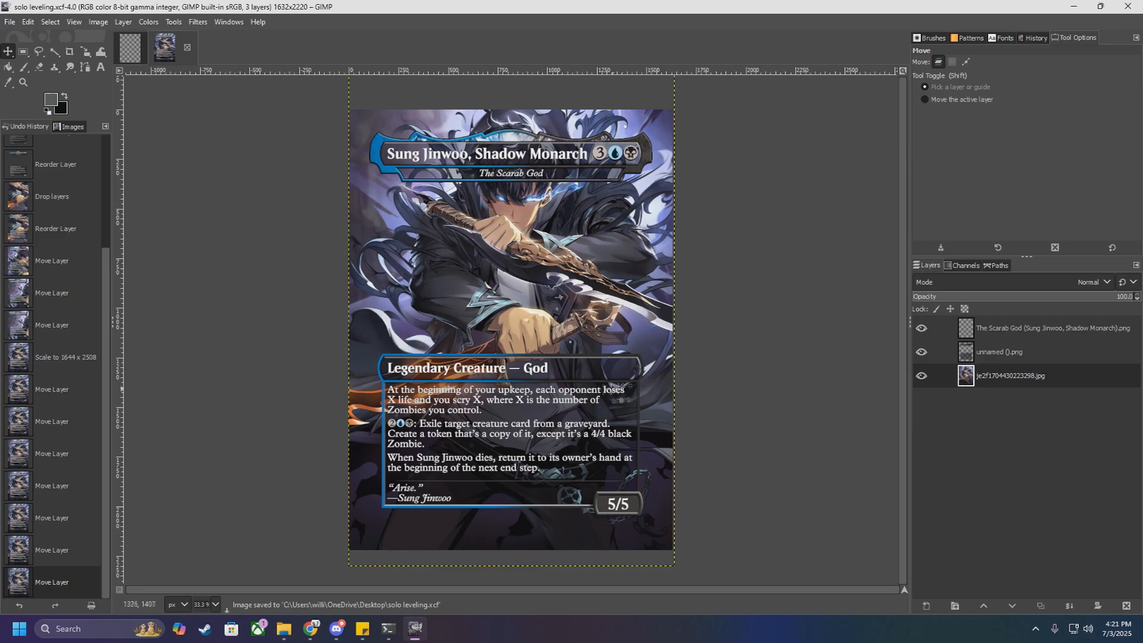
pyautogui.scroll(2, 537, 386)
pyautogui.scroll(-3, 538, 384)
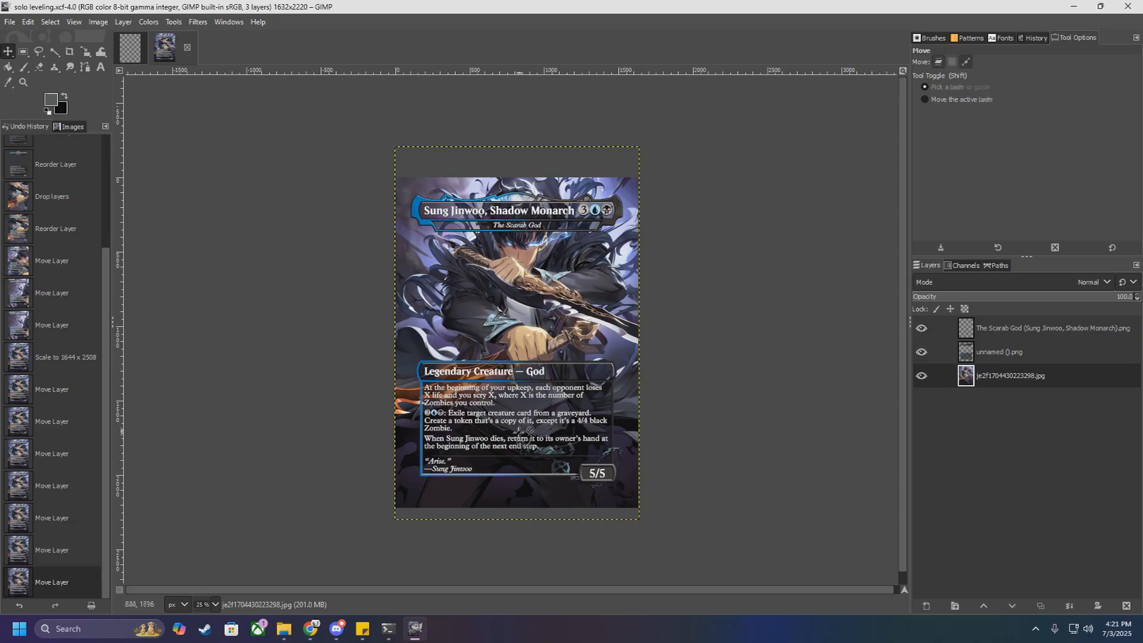
pyautogui.keyDown('ctrl'); pyautogui.scroll(2, 519, 428); pyautogui.keyUp('ctrl')
pyautogui.keyDown('ctrl'); pyautogui.scroll(-1, 519, 428); pyautogui.keyUp('ctrl')
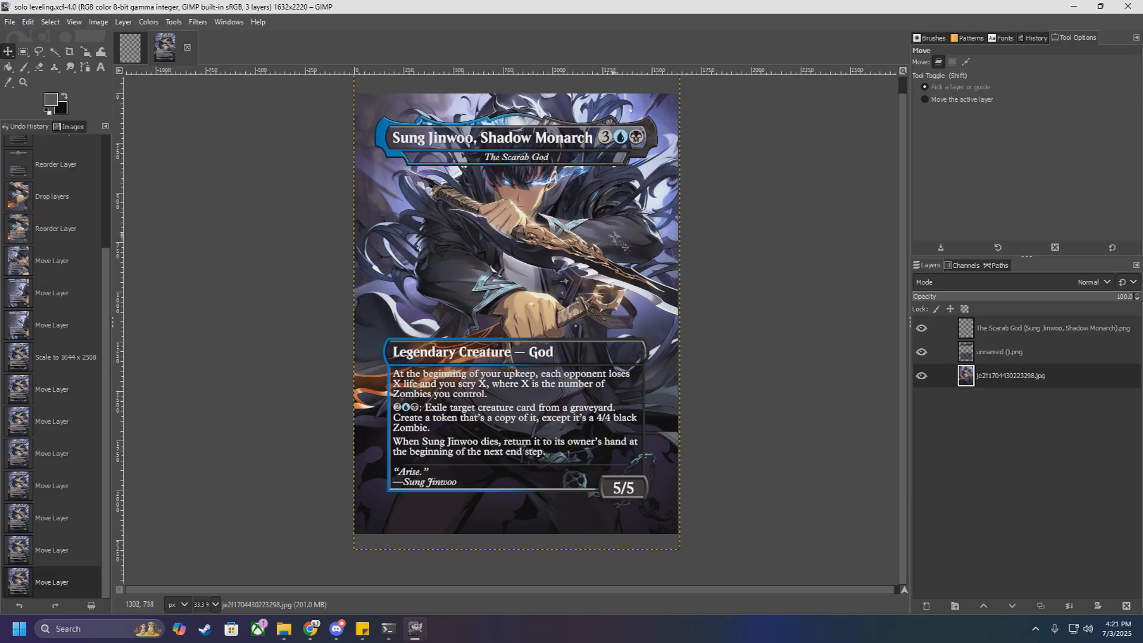
pyautogui.scroll(2, 597, 412)
pyautogui.scroll(-2, 598, 412)
pyautogui.moveTo(598, 412); pyautogui.dragTo(598, 428)
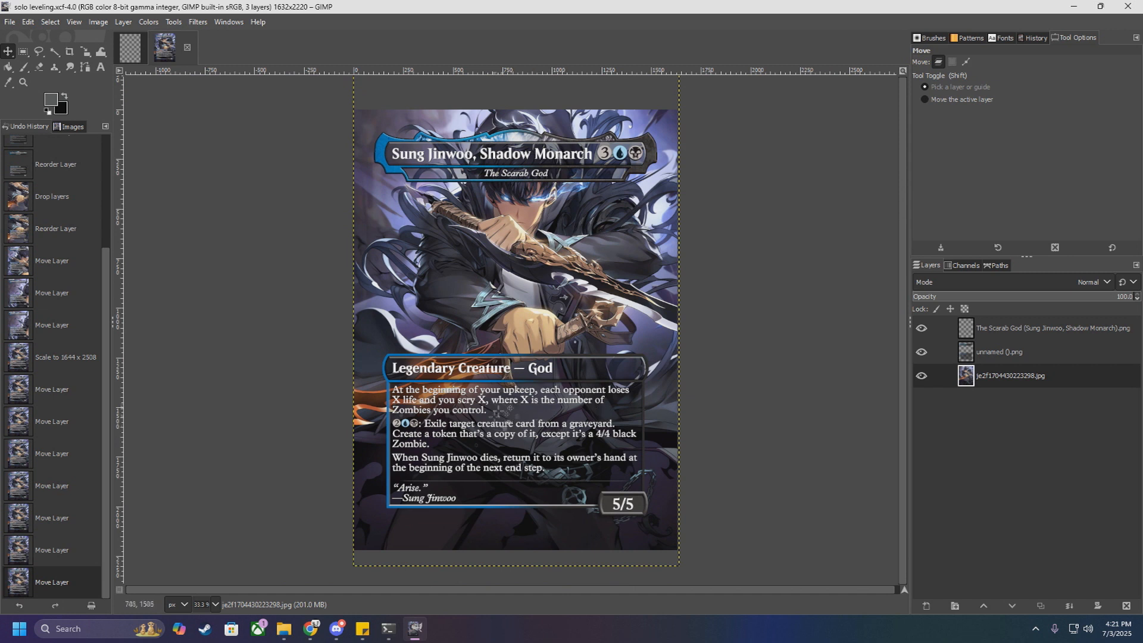
pyautogui.click(1012, 331)
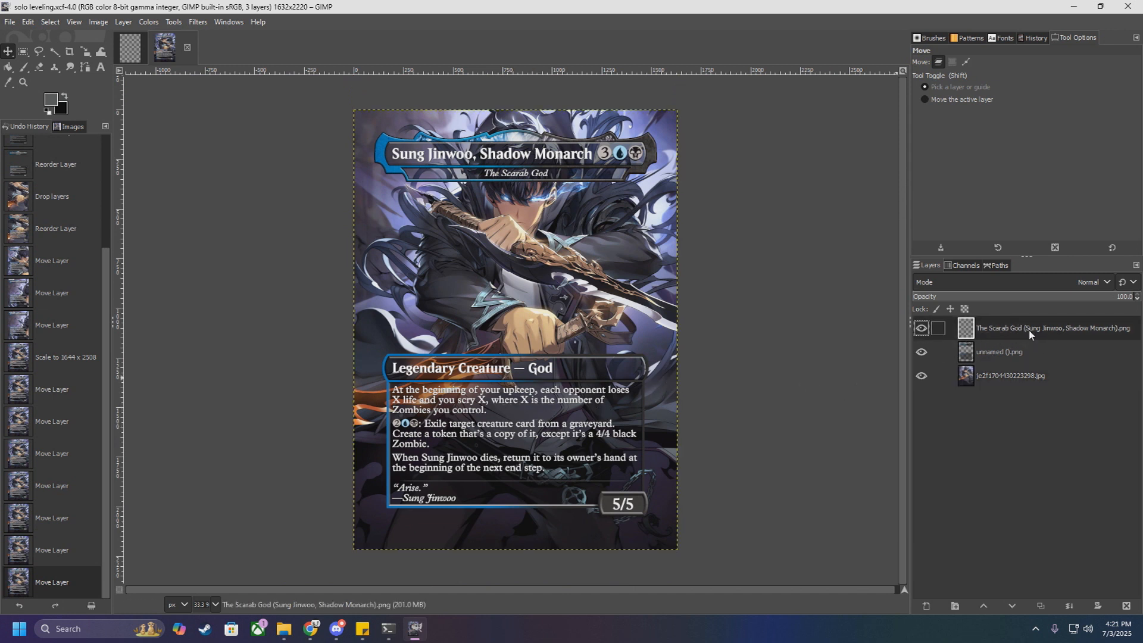
pyautogui.click(198, 23)
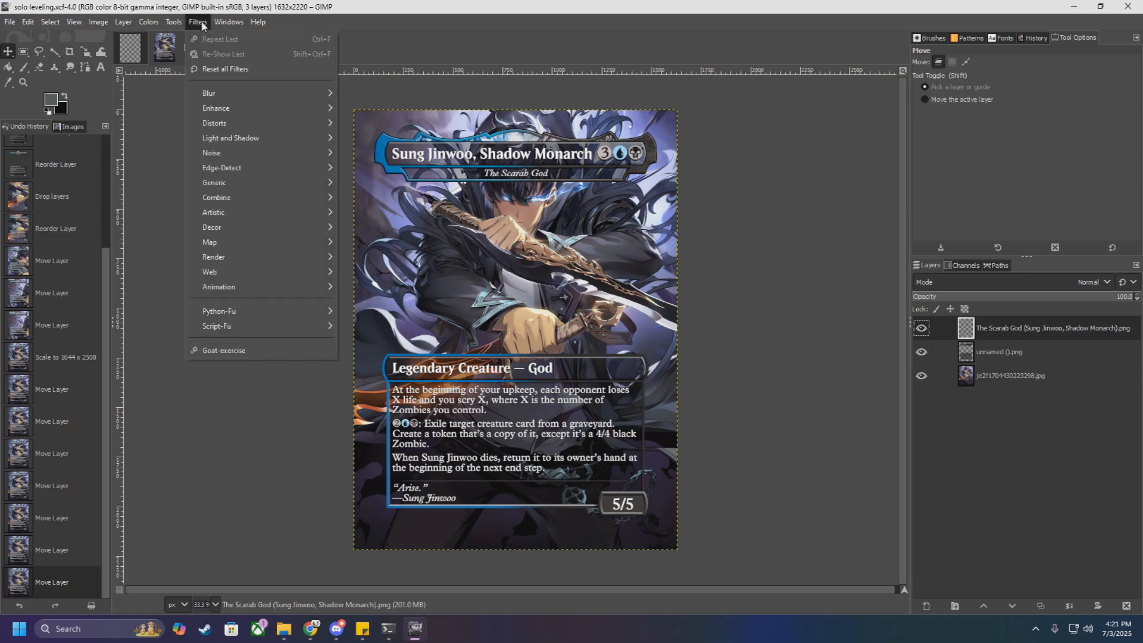
pyautogui.moveTo(237, 140)
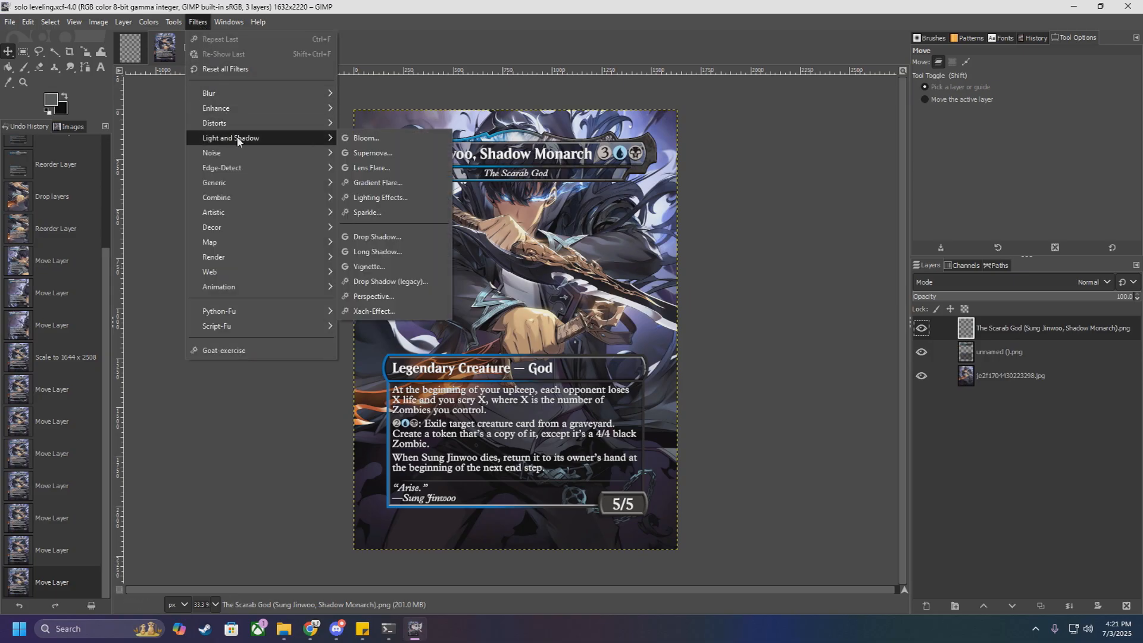
pyautogui.click(383, 238)
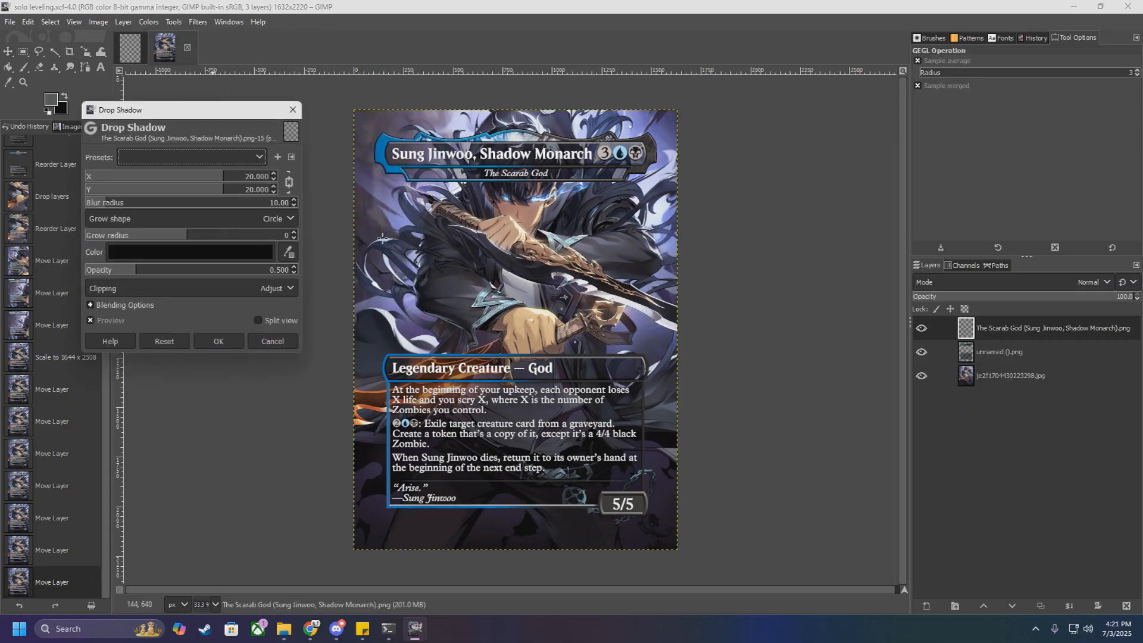
pyautogui.keyDown('ctrl'); pyautogui.scroll(3, 445, 156); pyautogui.keyUp('ctrl')
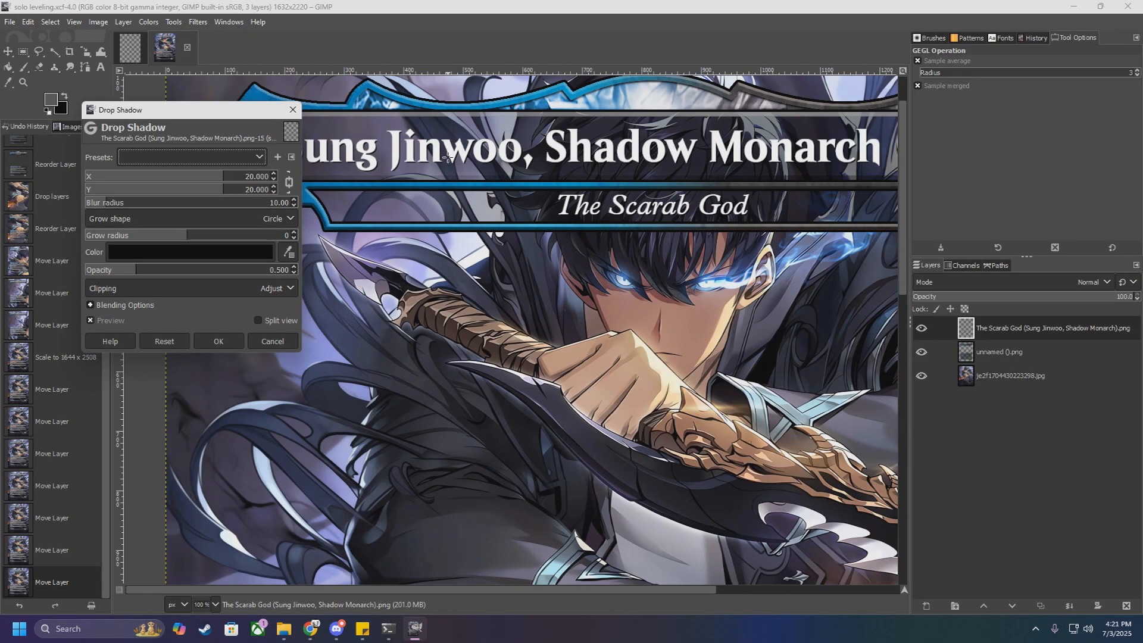
pyautogui.keyDown('ctrl'); pyautogui.scroll(-3, 448, 166); pyautogui.keyUp('ctrl')
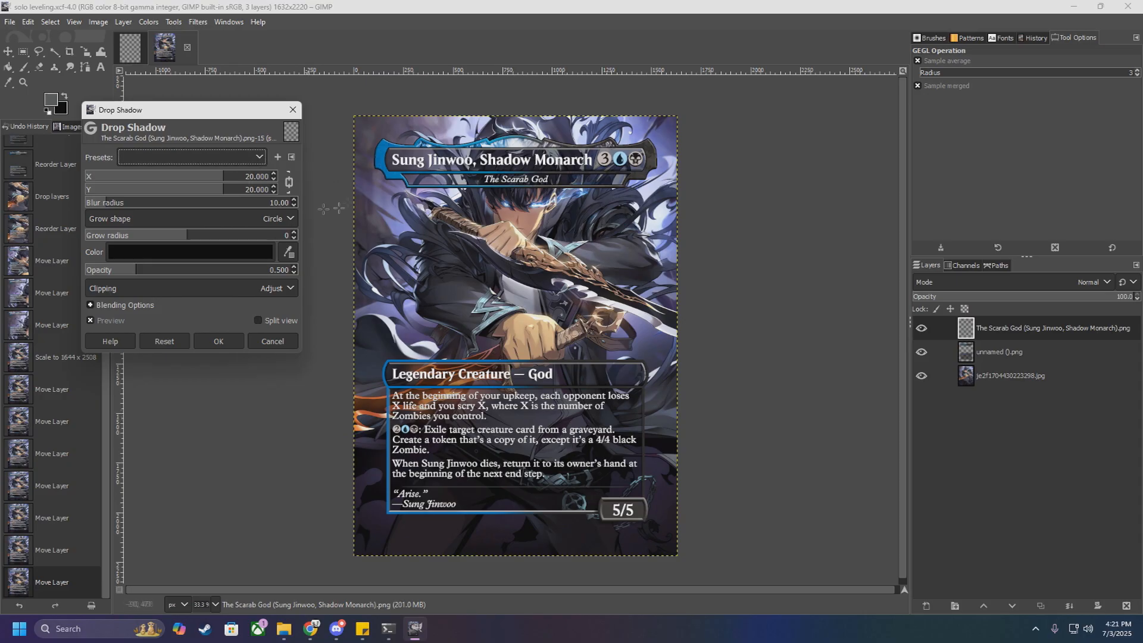
pyautogui.click(244, 158)
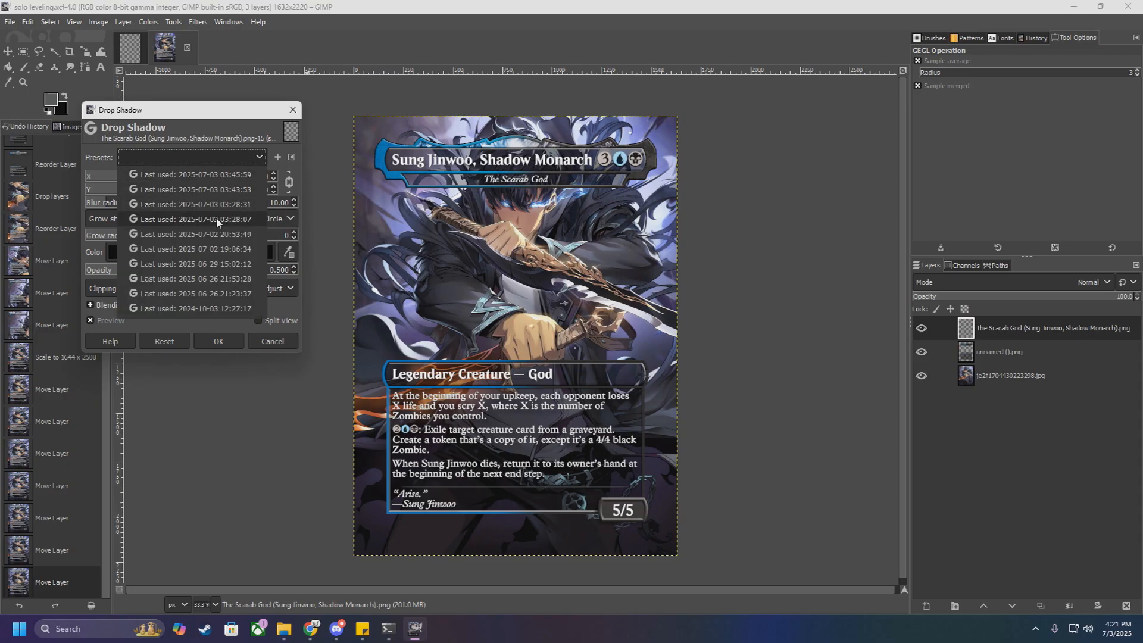
pyautogui.click(216, 218)
pyautogui.click(235, 160)
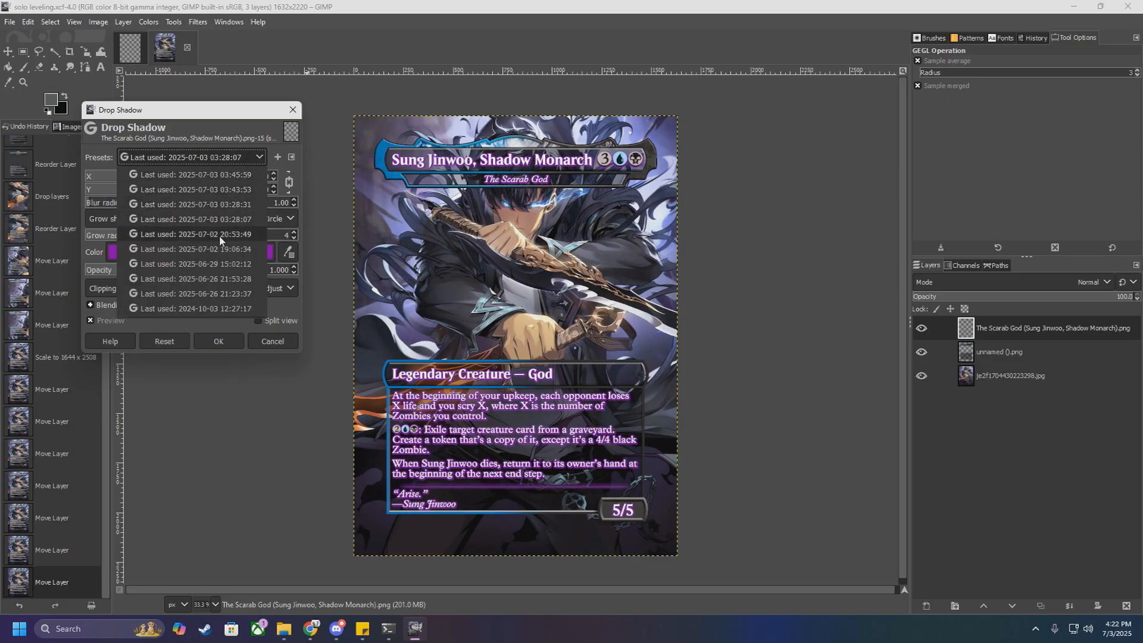
pyautogui.click(219, 240)
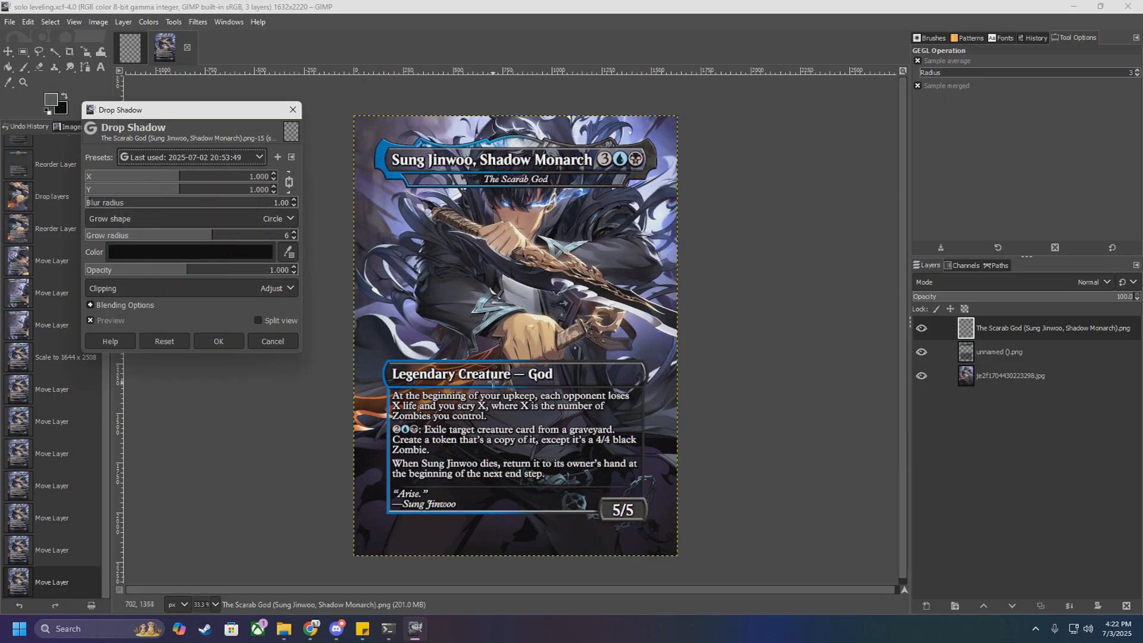
# Step: Try a grow radius of 17 for the text's drop shadow, and return it to 6
pyautogui.scroll(3, 493, 377)
pyautogui.scroll(-3, 493, 377)
pyautogui.scroll(1, 495, 262)
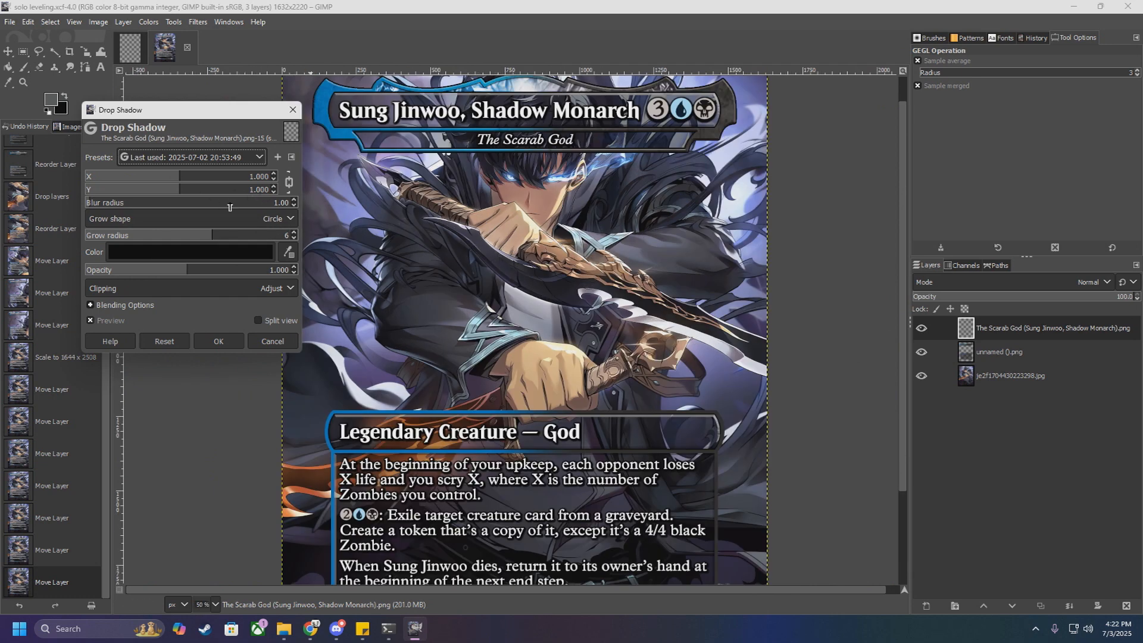
pyautogui.scroll(9, 292, 233)
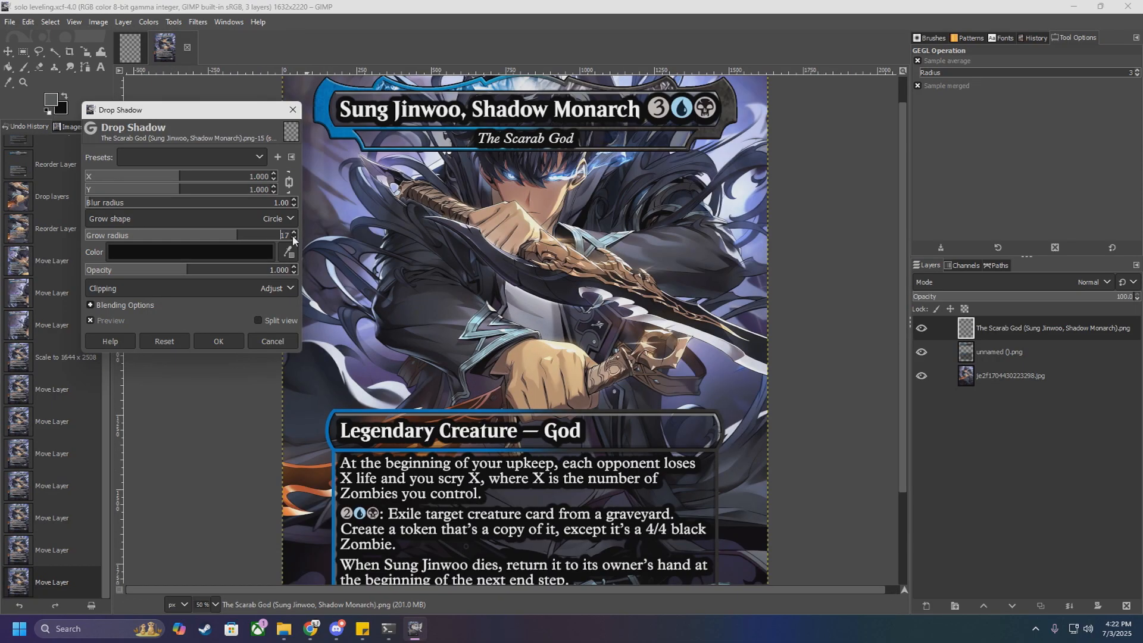
pyautogui.scroll(-8, 294, 236)
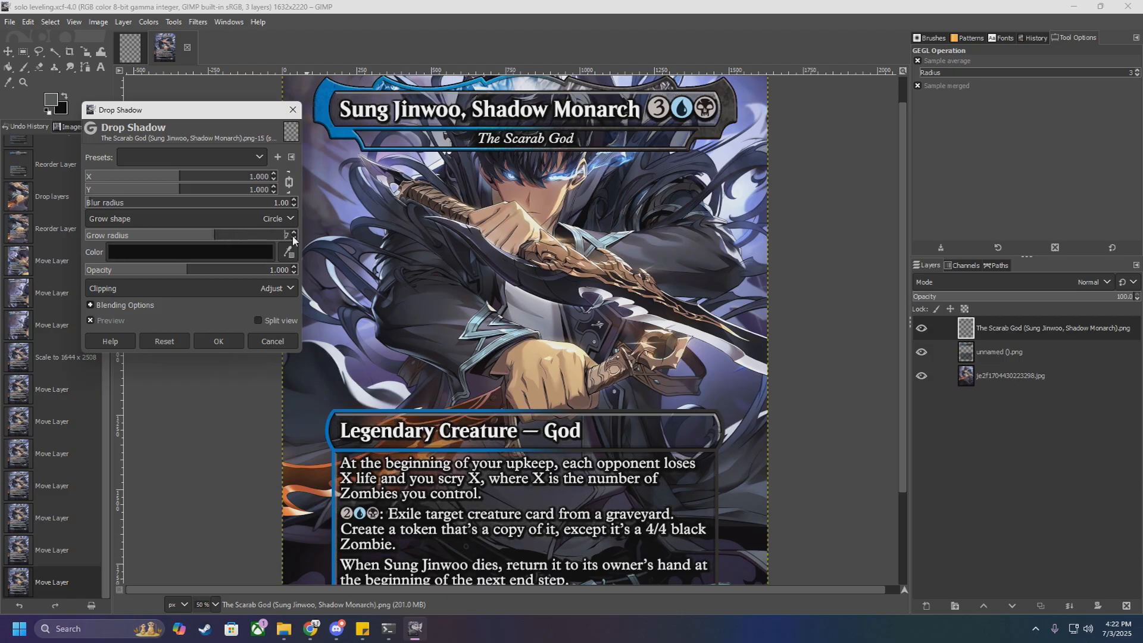
pyautogui.scroll(-2, 496, 255)
# Step: Check the shadow around the rules text, keep its color at black (000000), and apply the drop shadow to the text layer
pyautogui.scroll(4, 510, 385)
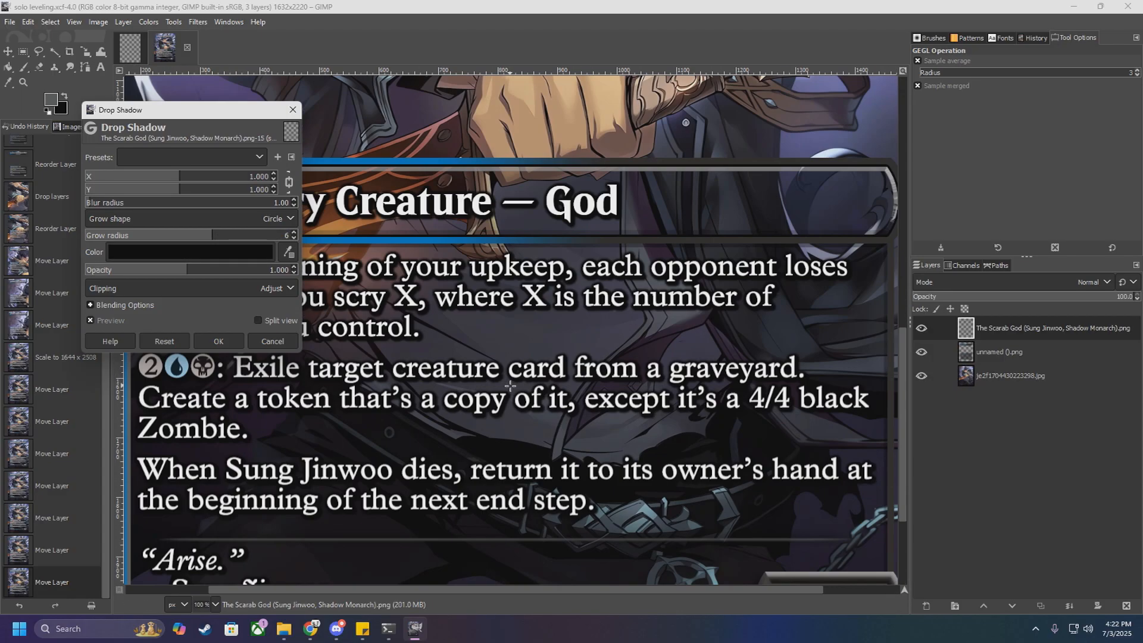
pyautogui.scroll(-3, 510, 386)
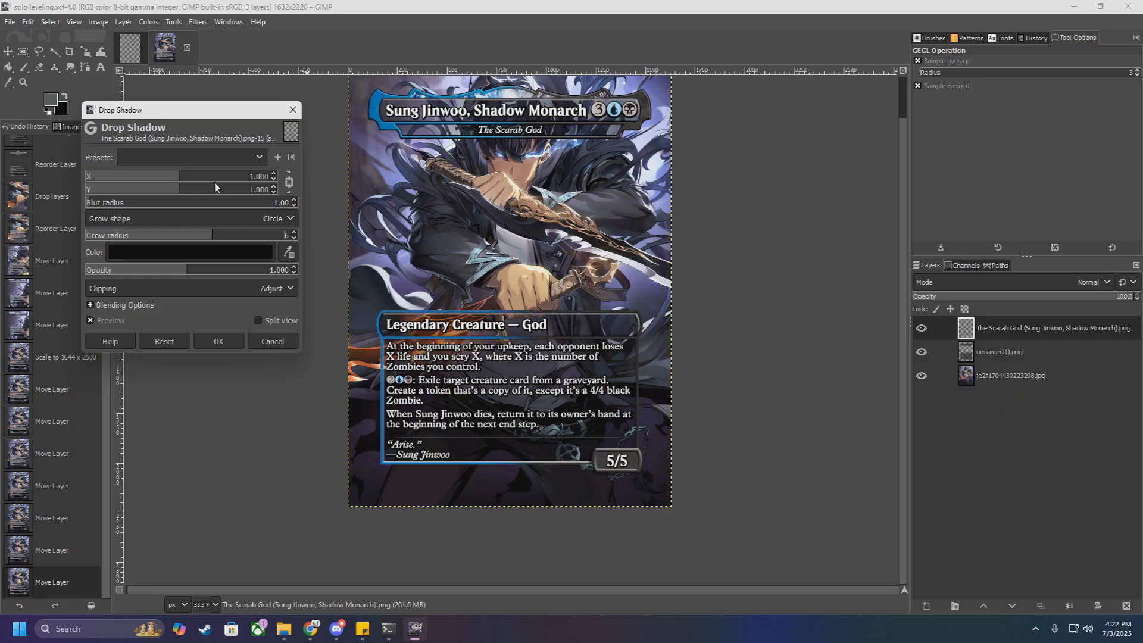
pyautogui.scroll(5, 463, 351)
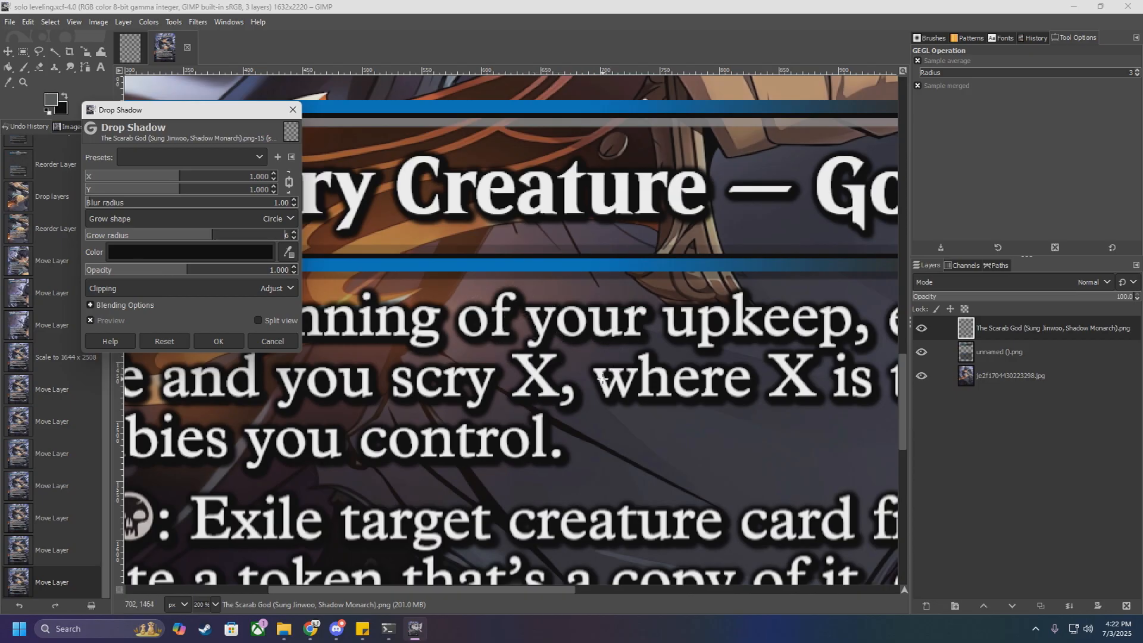
pyautogui.scroll(-5, 603, 379)
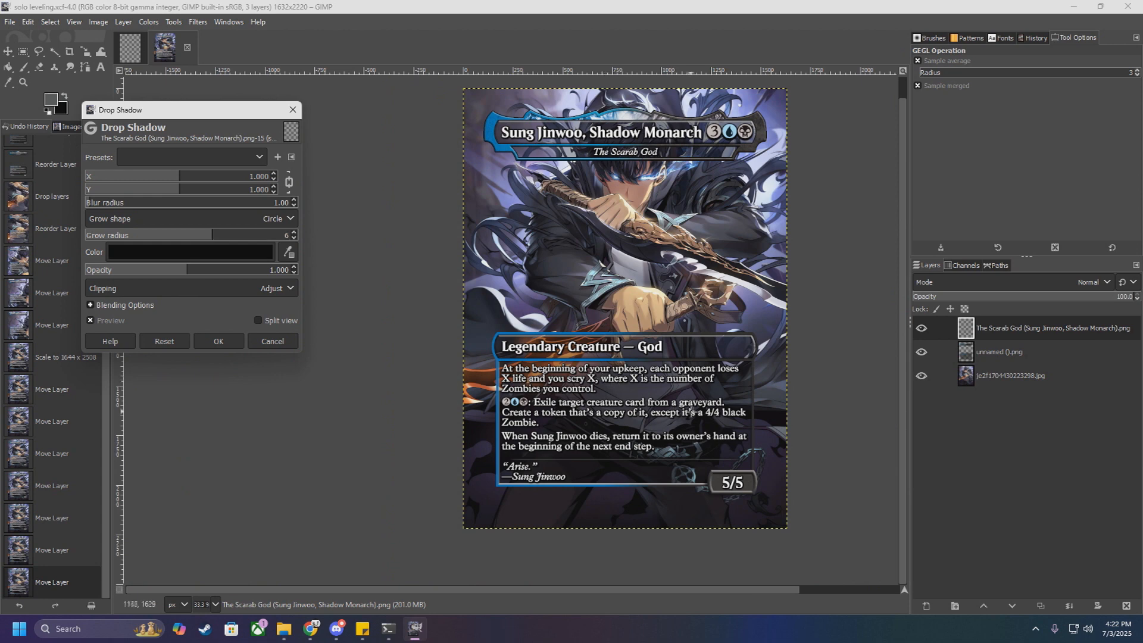
pyautogui.scroll(1, 692, 411)
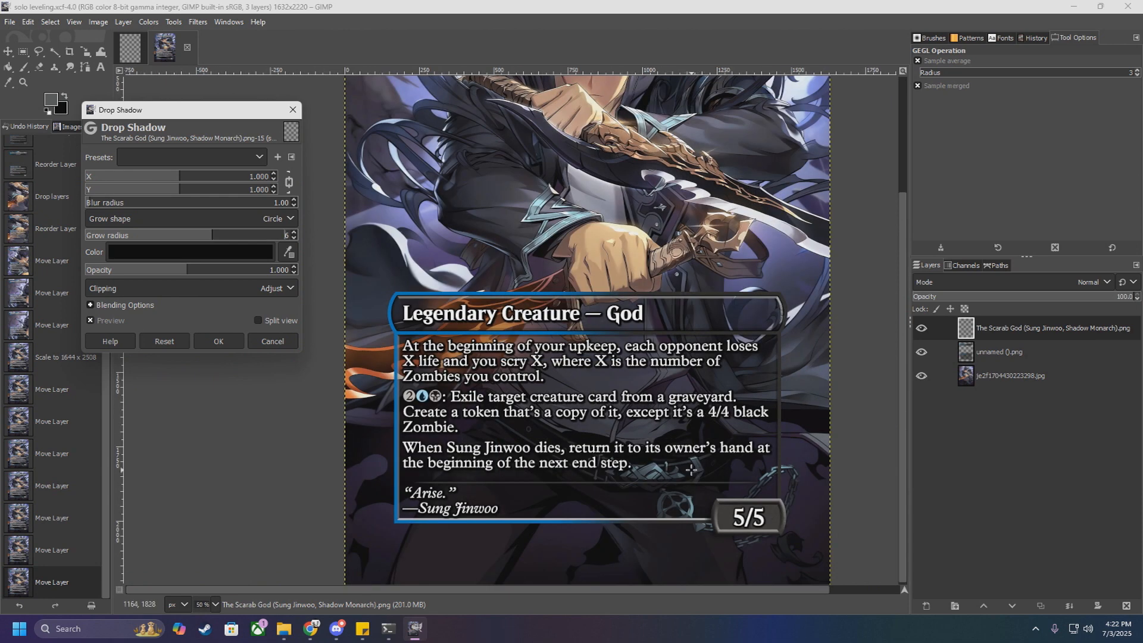
pyautogui.scroll(-1, 690, 470)
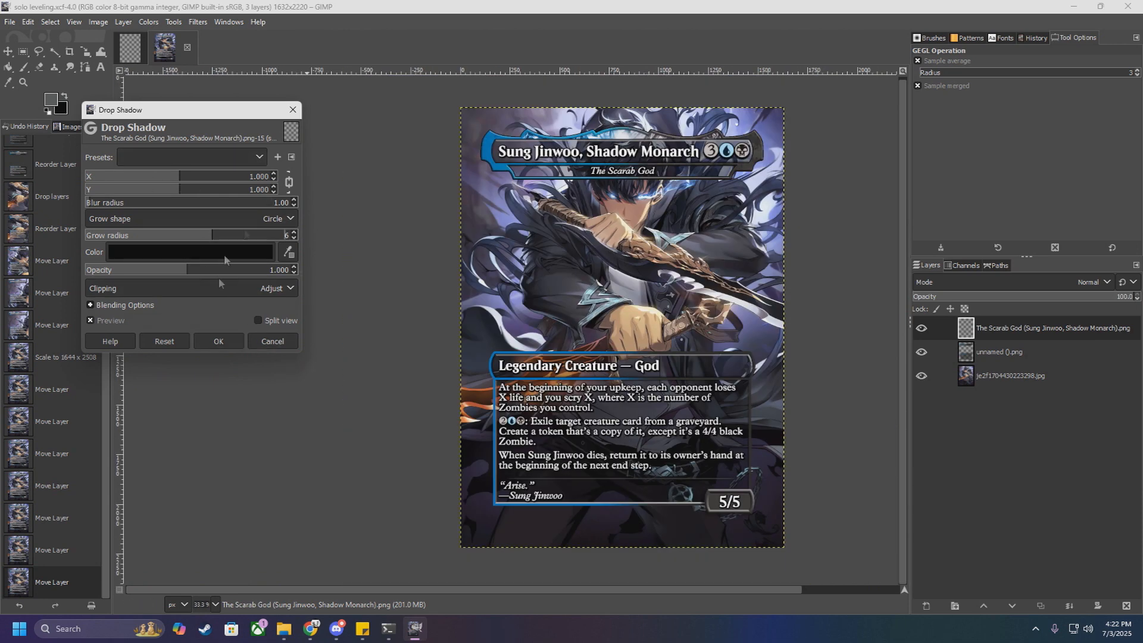
pyautogui.moveTo(204, 113); pyautogui.dragTo(326, 122)
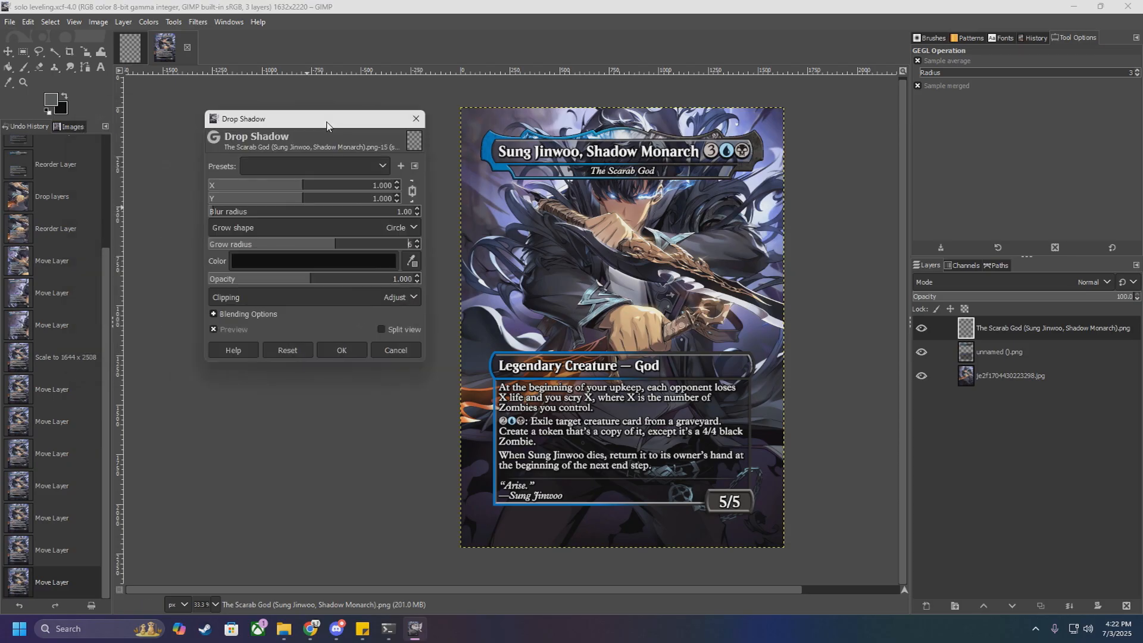
pyautogui.click(352, 260)
pyautogui.moveTo(303, 240); pyautogui.dragTo(326, 344)
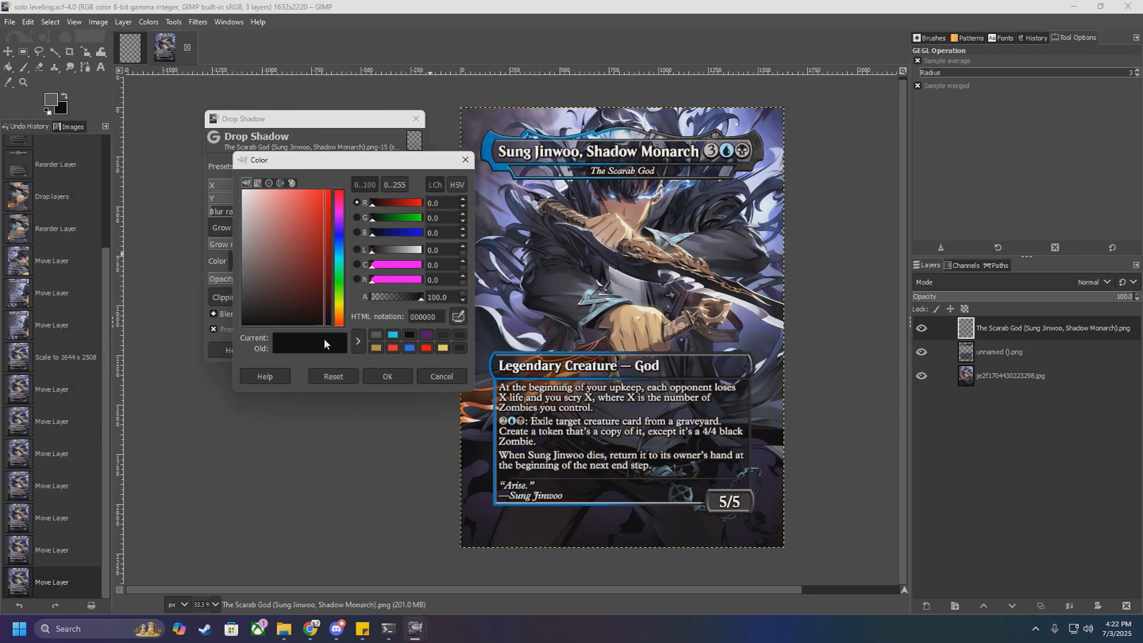
pyautogui.click(381, 376)
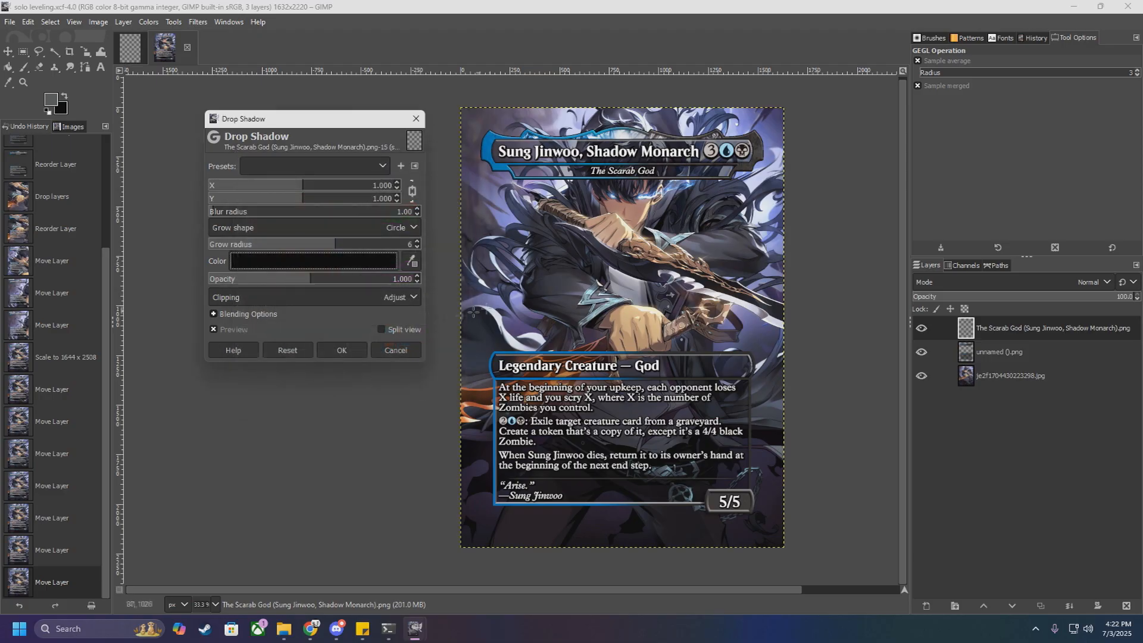
pyautogui.click(346, 351)
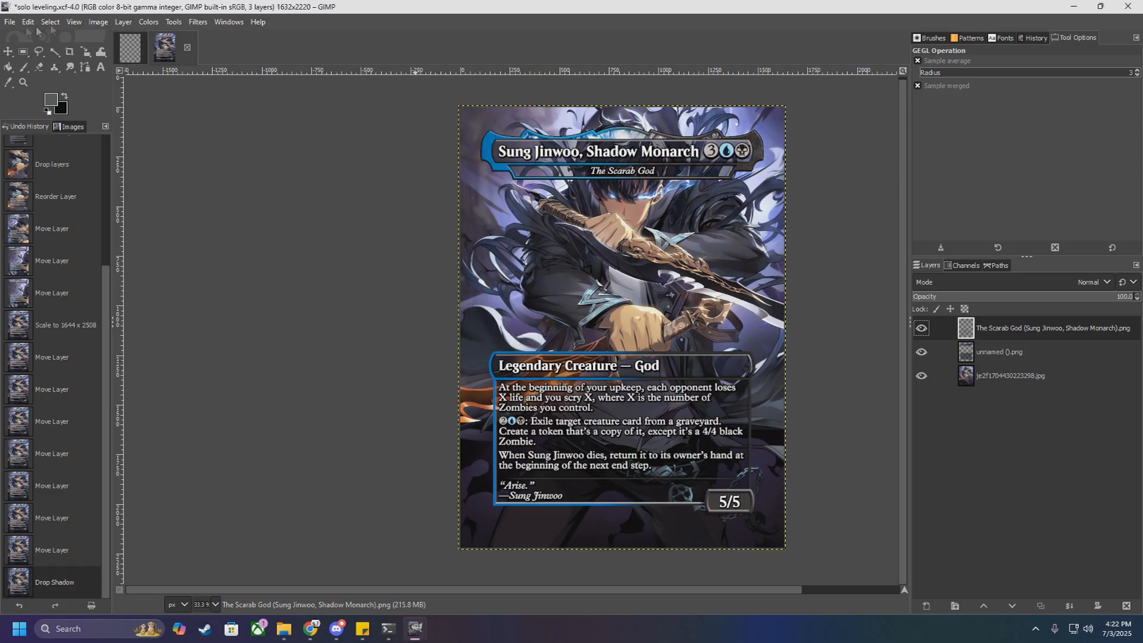
# Step: Save the project with the text's drop shadow, and inspect the card's title area up close
pyautogui.click(9, 22)
pyautogui.click(71, 133)
pyautogui.scroll(2, 679, 154)
pyautogui.scroll(3, 679, 154)
pyautogui.scroll(-4, 679, 156)
pyautogui.scroll(1, 724, 156)
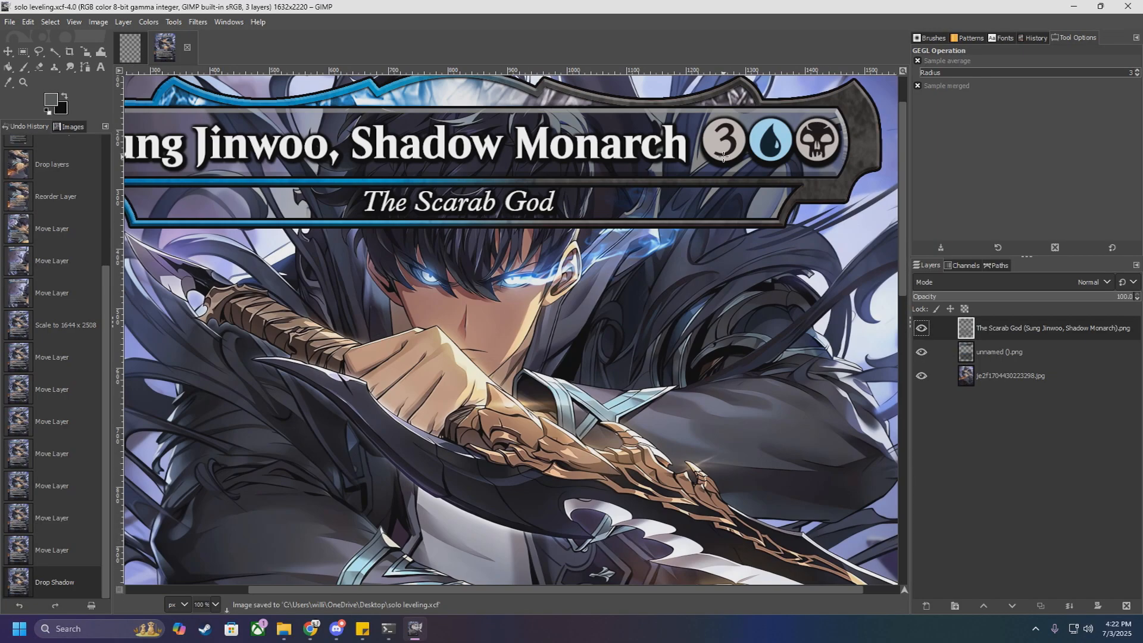
# Step: Inspect the whole card and the legibility of its drop-shadowed title, type line and rules text
pyautogui.scroll(-1, 723, 156)
pyautogui.scroll(-1, 772, 181)
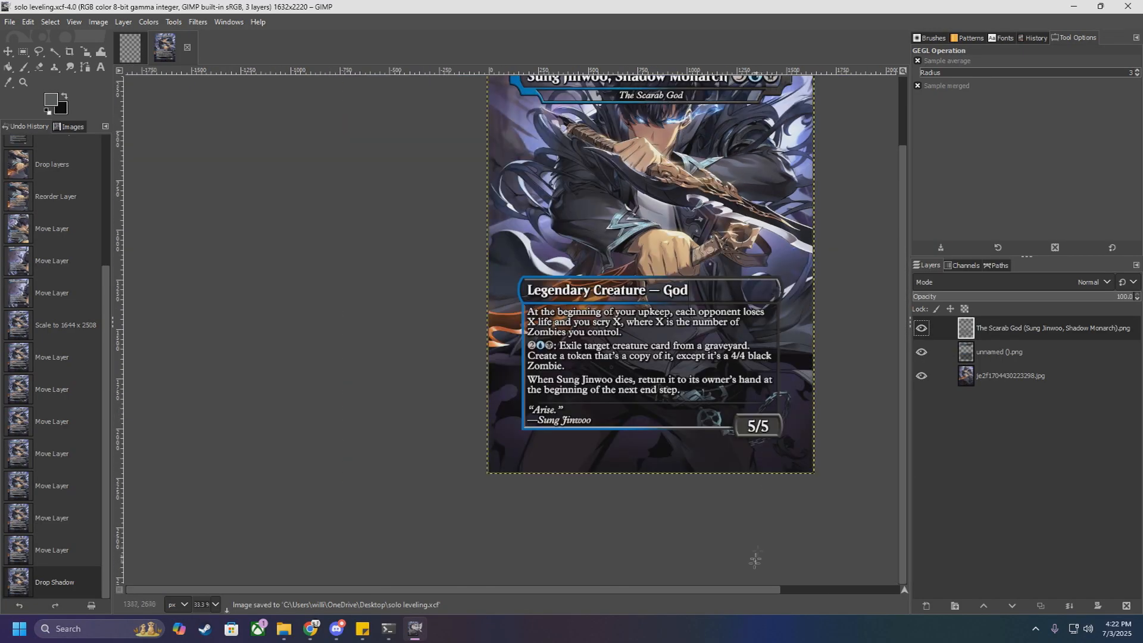
pyautogui.scroll(-2, 721, 591)
pyautogui.scroll(2, 669, 520)
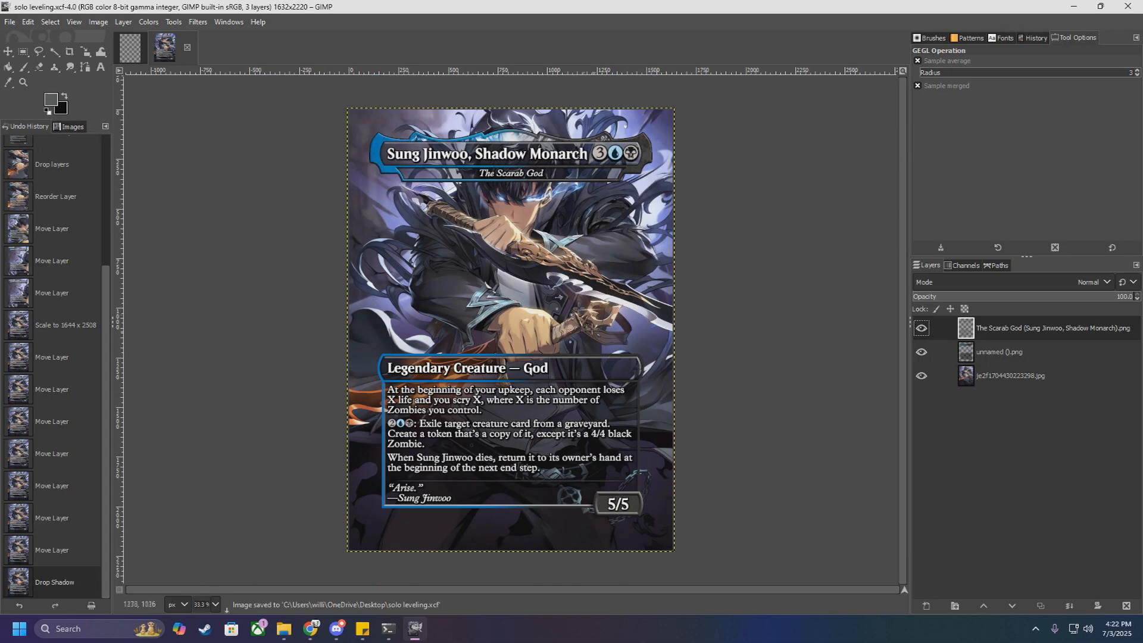
pyautogui.scroll(3, 537, 214)
pyautogui.scroll(-2, 537, 213)
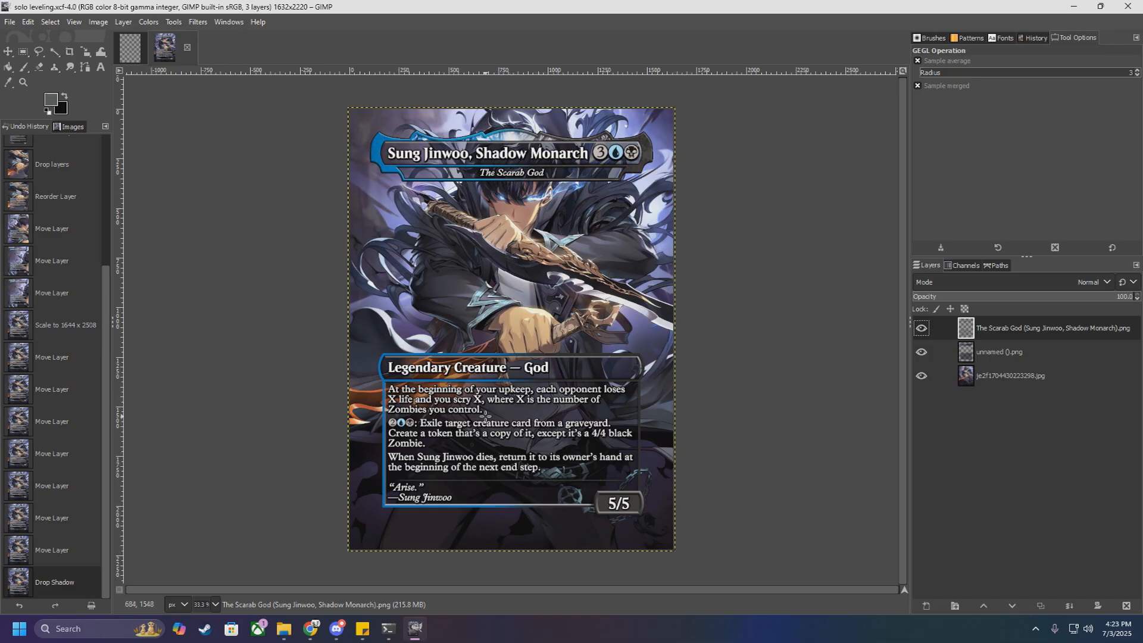
pyautogui.scroll(1, 467, 402)
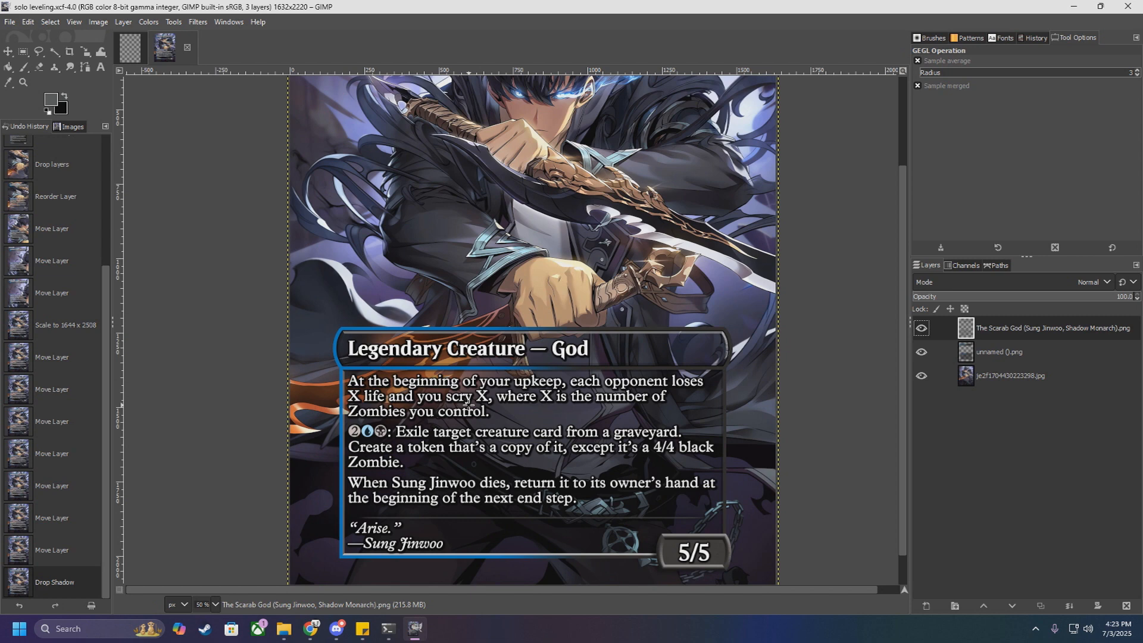
pyautogui.scroll(-1, 468, 404)
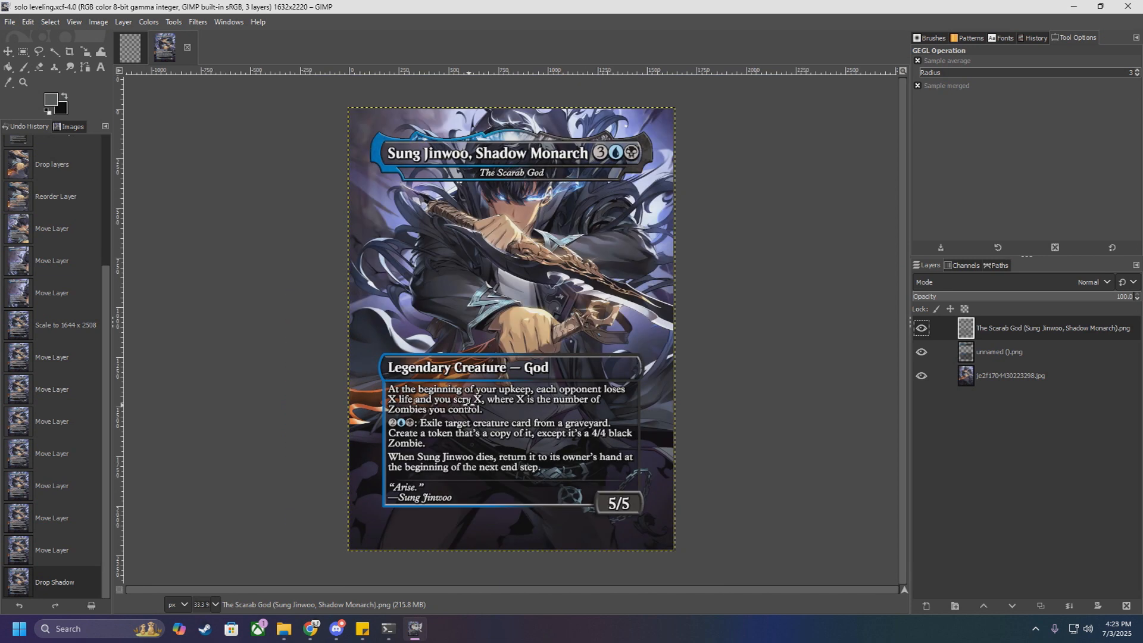
# Step: Select the je2f1704430223298.jpg artwork layer and hide The Scarab God text layer
pyautogui.click(998, 385)
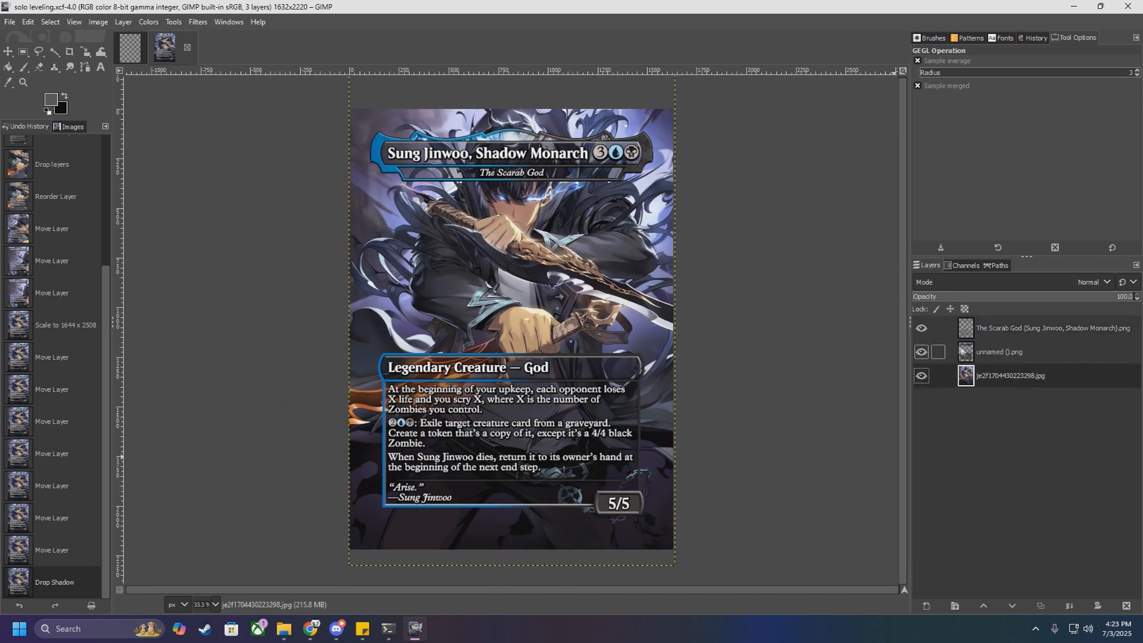
pyautogui.click(921, 328)
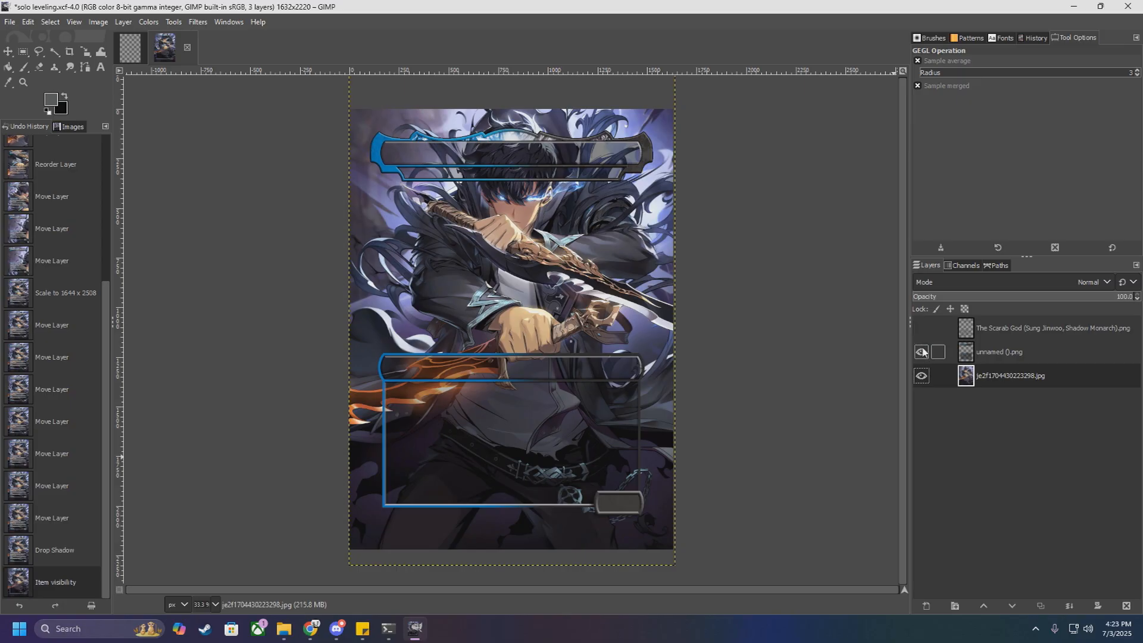
pyautogui.scroll(2, 514, 383)
pyautogui.scroll(-1, 515, 384)
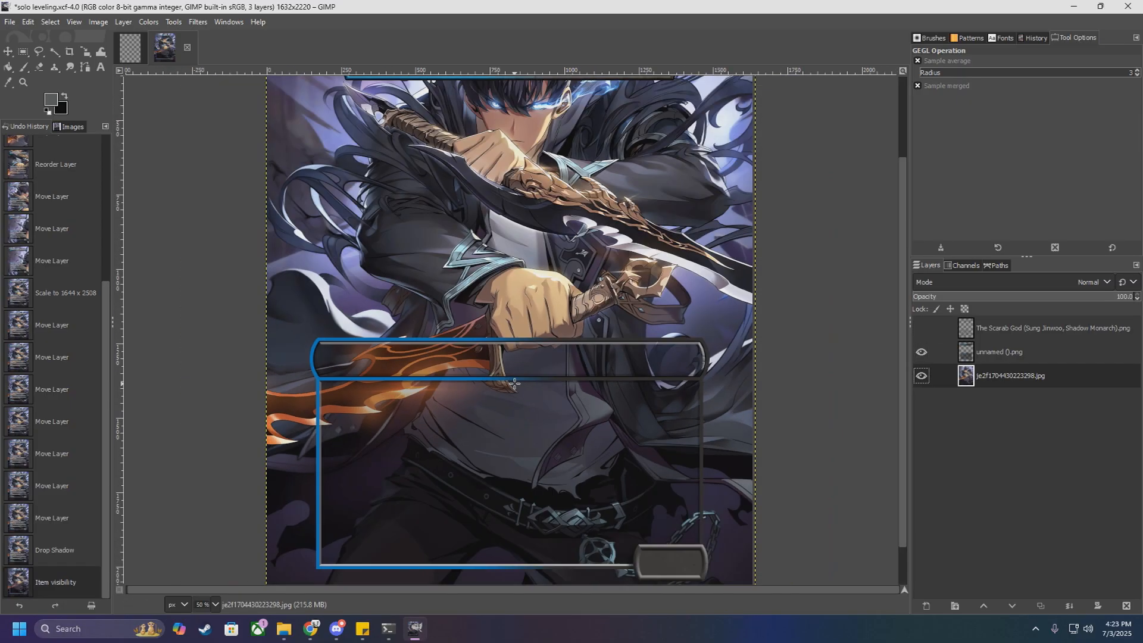
# Step: Examine where the character's head, lower fist and dagger pass behind the frame's title and type bars
pyautogui.scroll(3, 515, 383)
pyautogui.scroll(-1, 493, 211)
pyautogui.scroll(2, 493, 210)
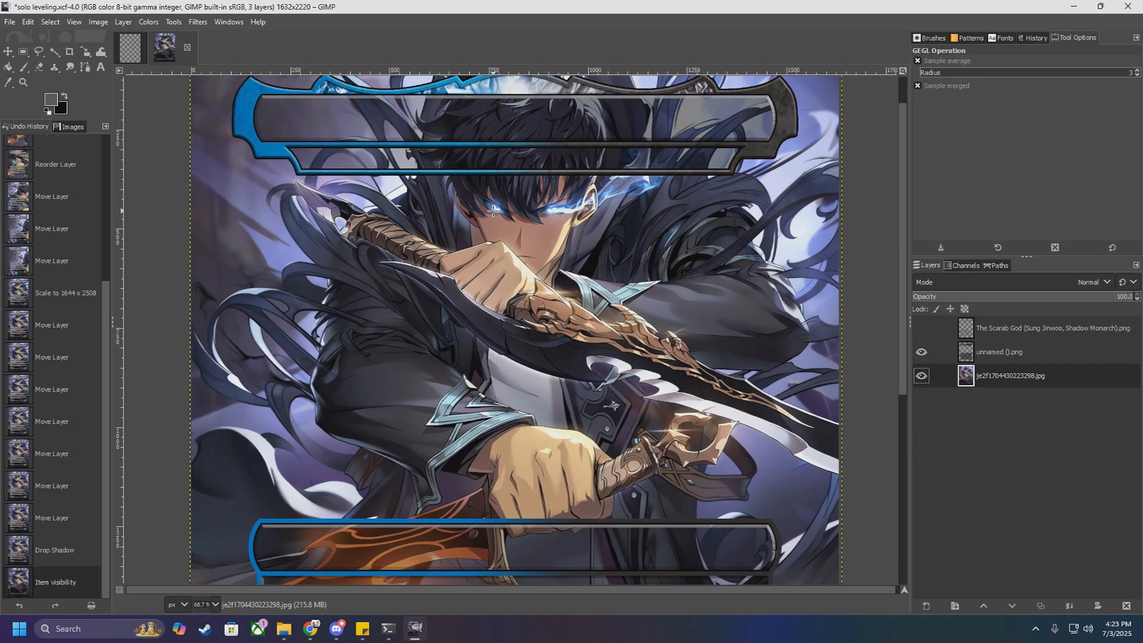
pyautogui.scroll(-1, 493, 211)
pyautogui.scroll(-1, 493, 211)
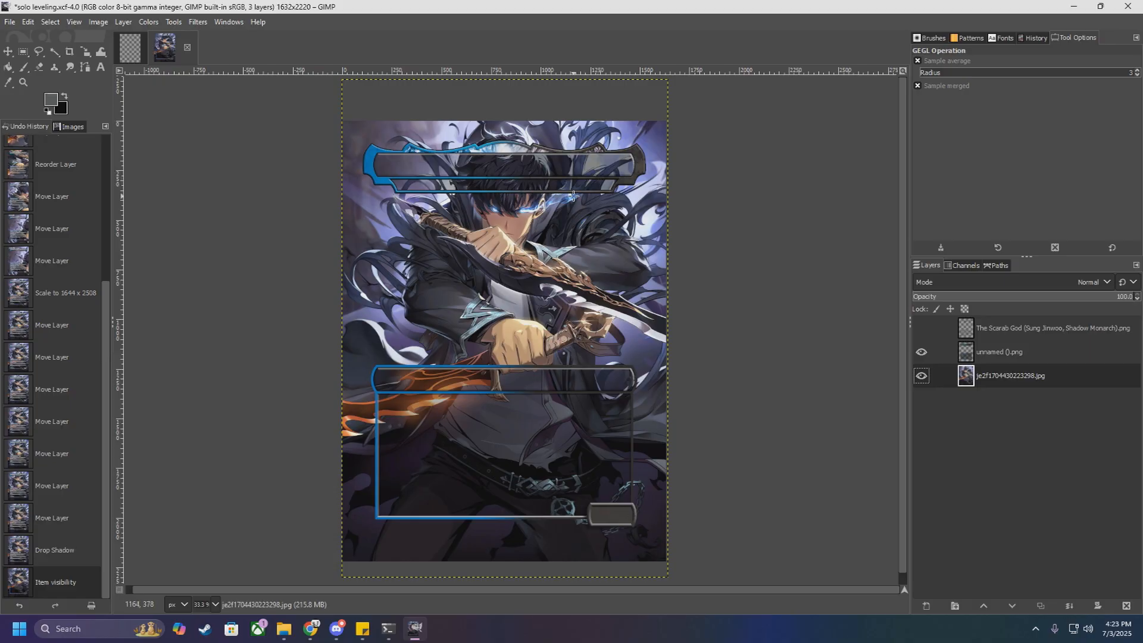
pyautogui.scroll(3, 574, 197)
pyautogui.scroll(-2, 566, 193)
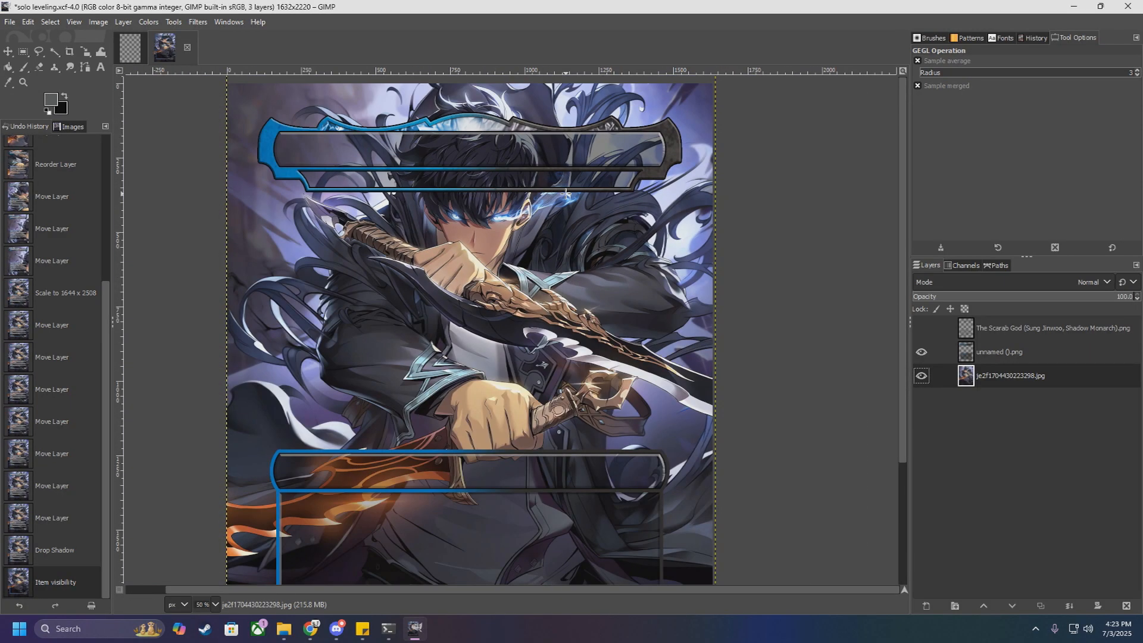
pyautogui.scroll(-1, 566, 194)
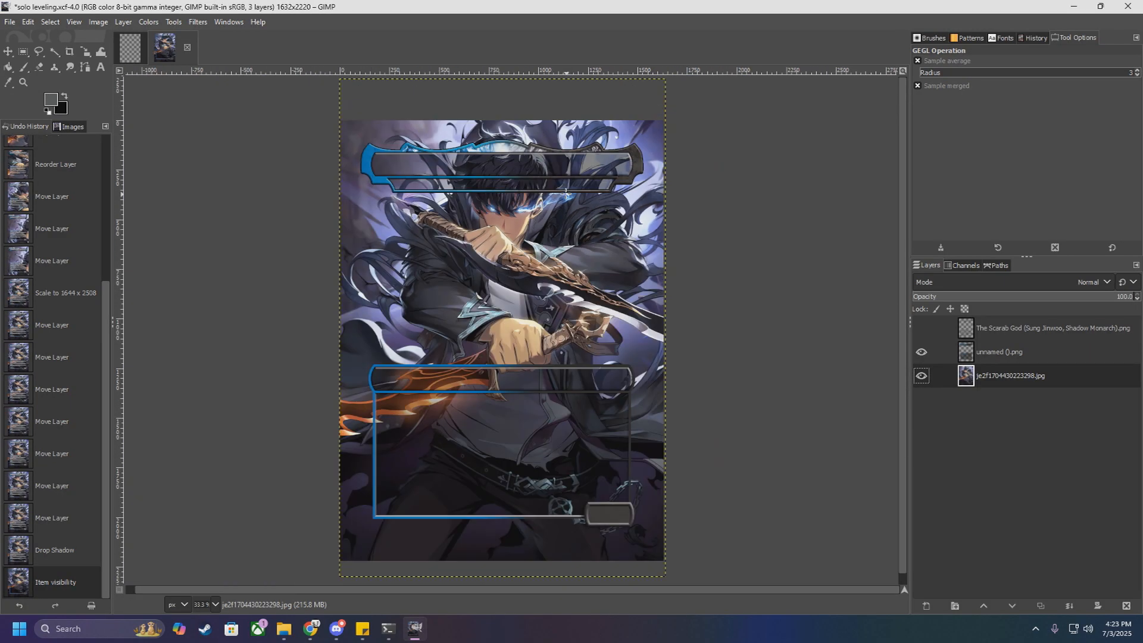
pyautogui.scroll(2, 566, 192)
pyautogui.scroll(-2, 546, 222)
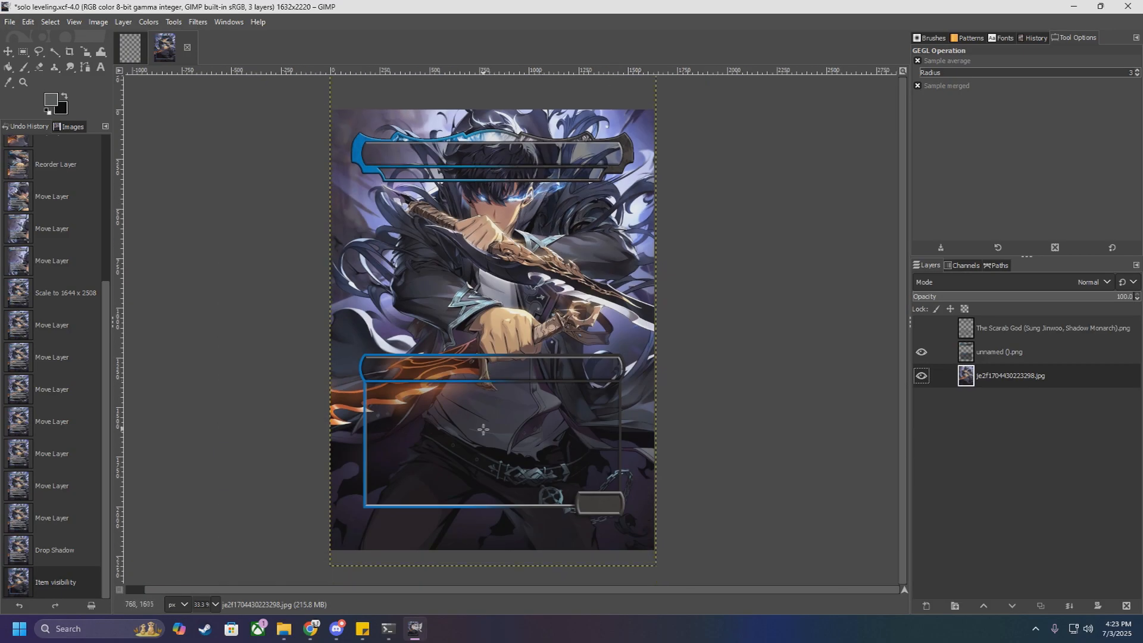
pyautogui.scroll(2, 459, 421)
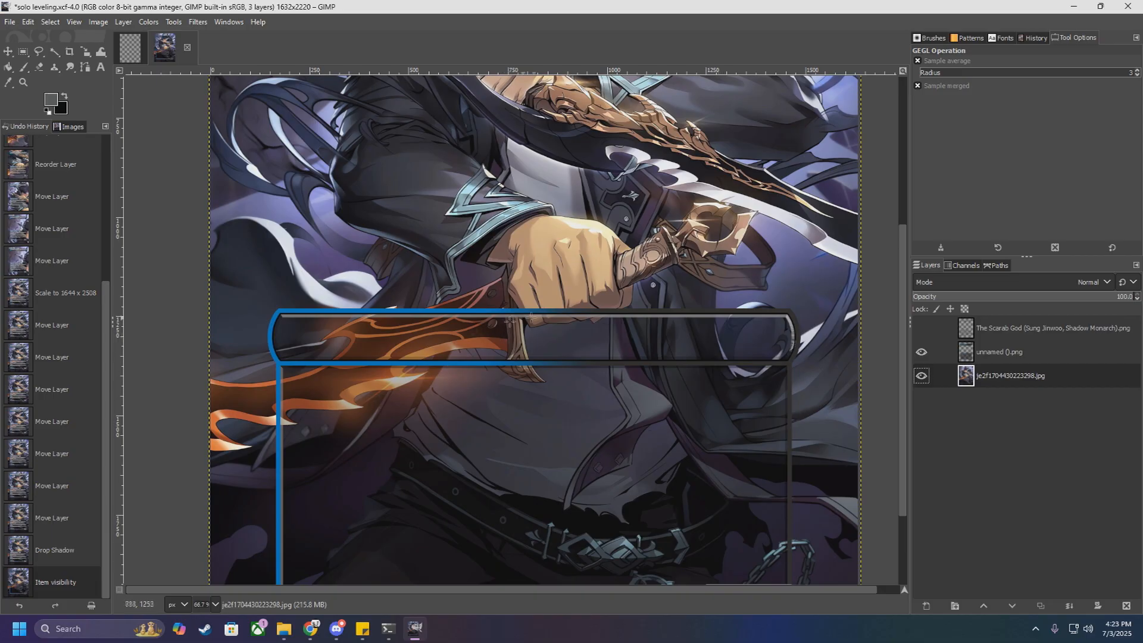
pyautogui.scroll(-2, 440, 351)
pyautogui.scroll(3, 507, 177)
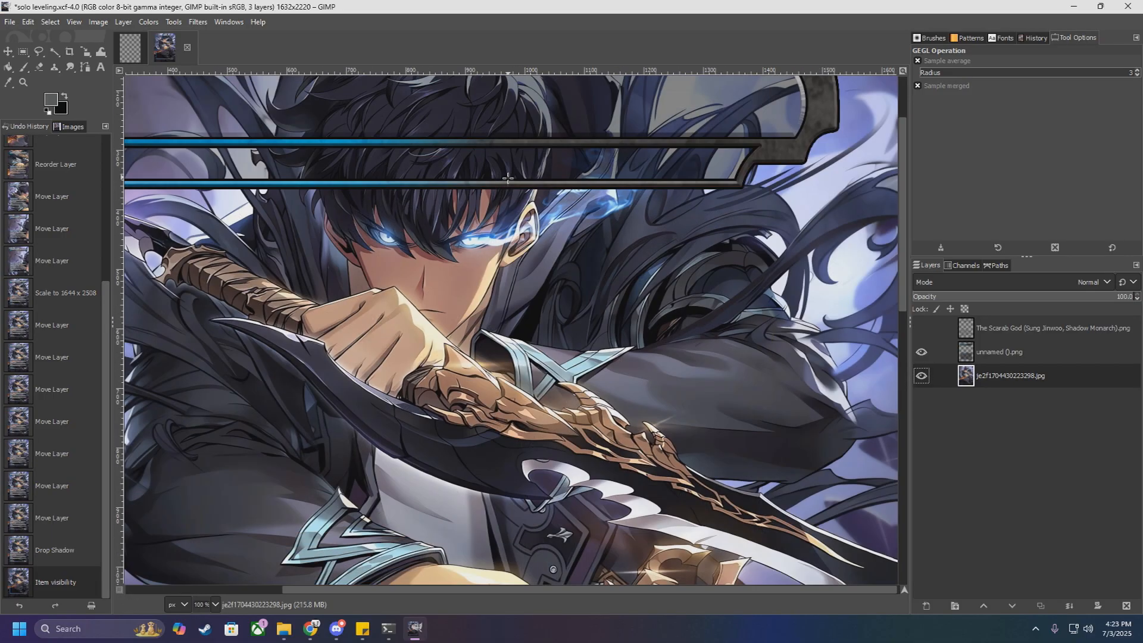
pyautogui.scroll(-3, 416, 277)
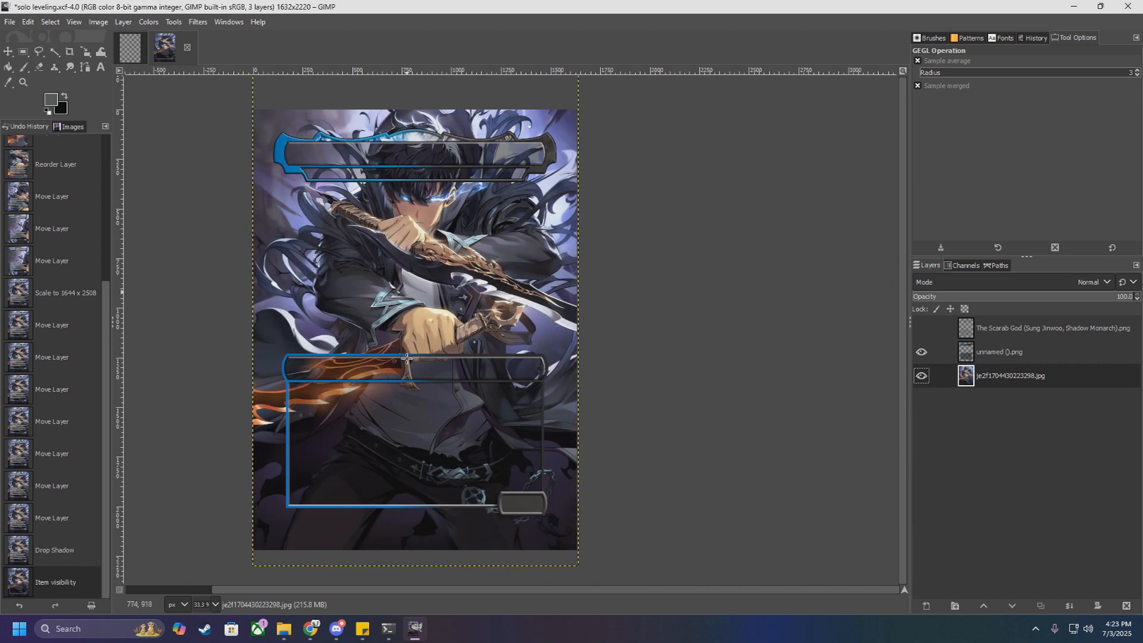
pyautogui.scroll(2, 356, 382)
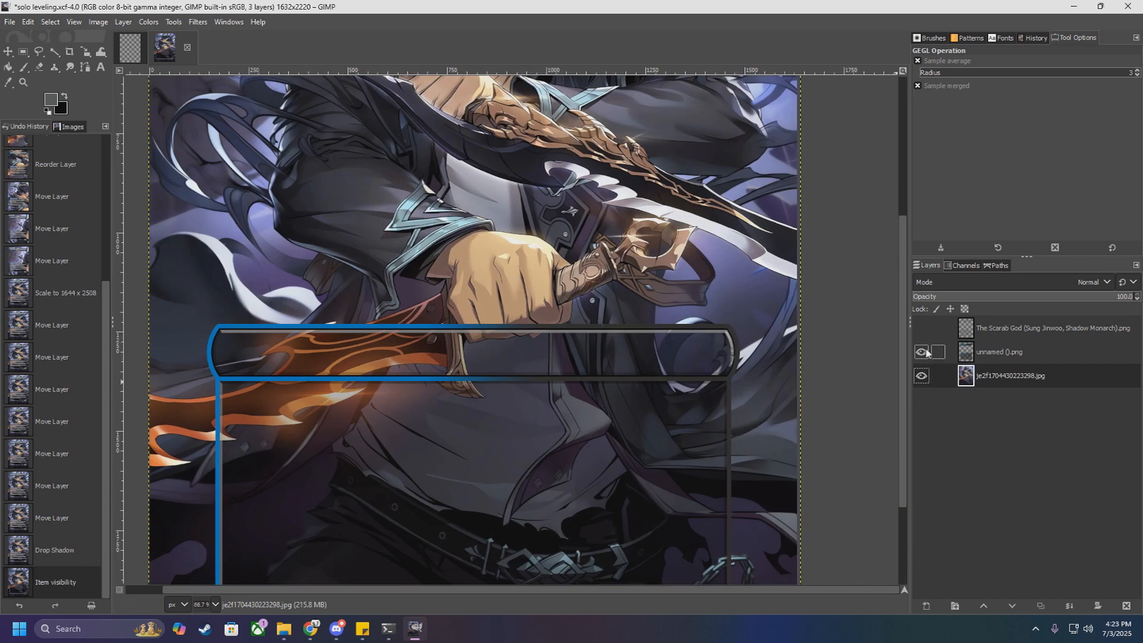
pyautogui.scroll(-3, 582, 349)
pyautogui.scroll(3, 575, 347)
# Step: Activate the Free Select tool, and toggle the unnamed ().png frame layer off and on to check its overlap with the lower fist
pyautogui.click(39, 53)
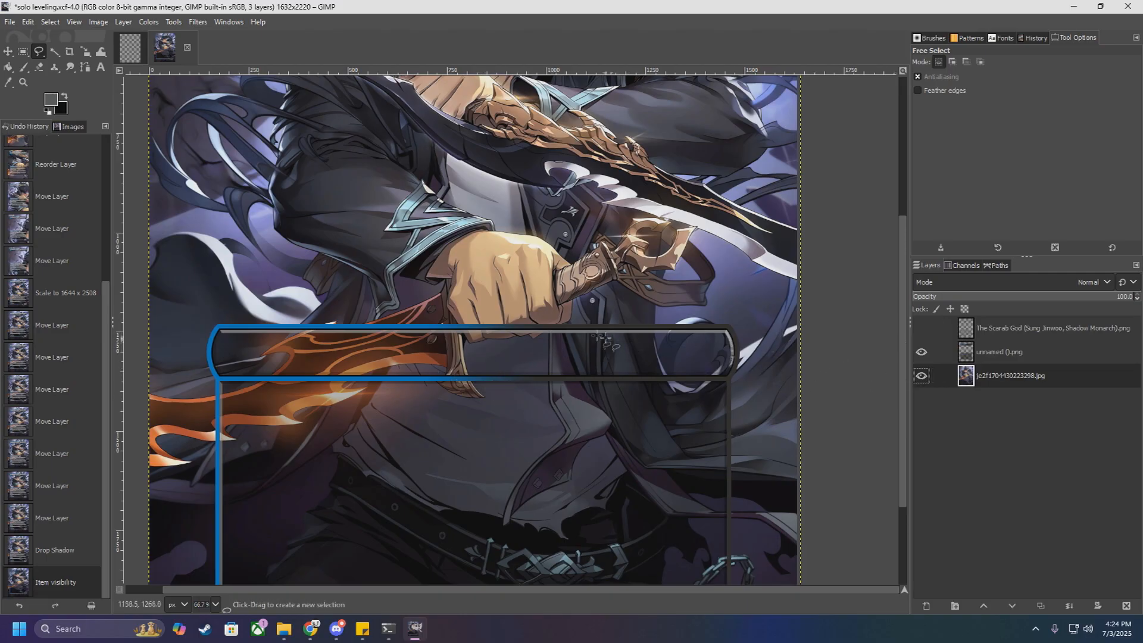
pyautogui.scroll(2, 571, 328)
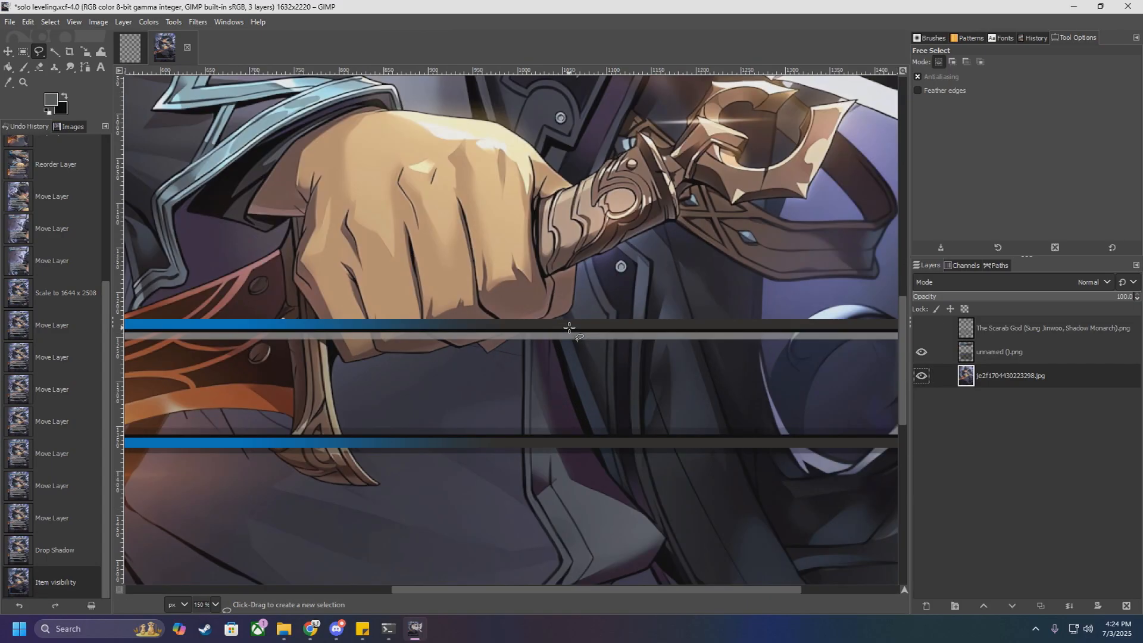
pyautogui.scroll(-3, 569, 327)
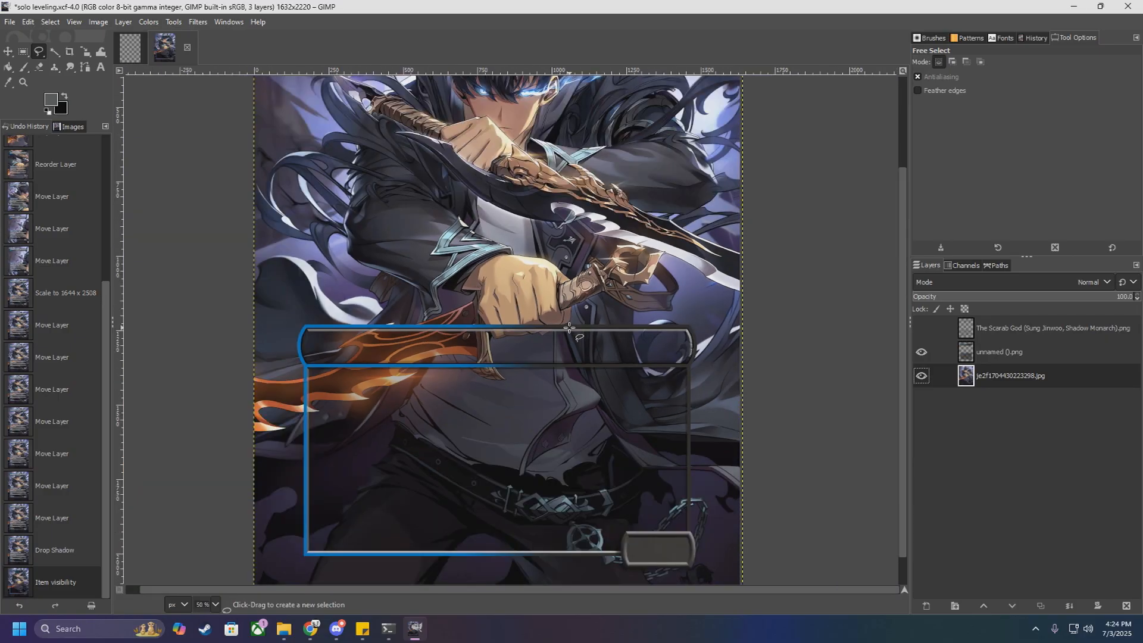
pyautogui.scroll(-1, 569, 328)
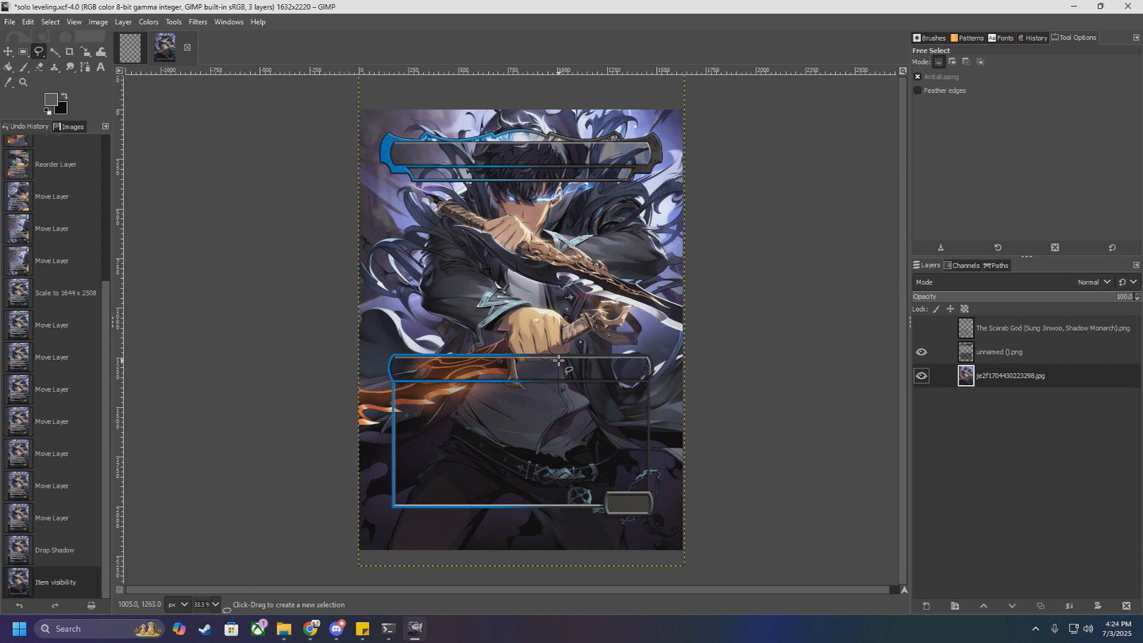
pyautogui.scroll(4, 559, 360)
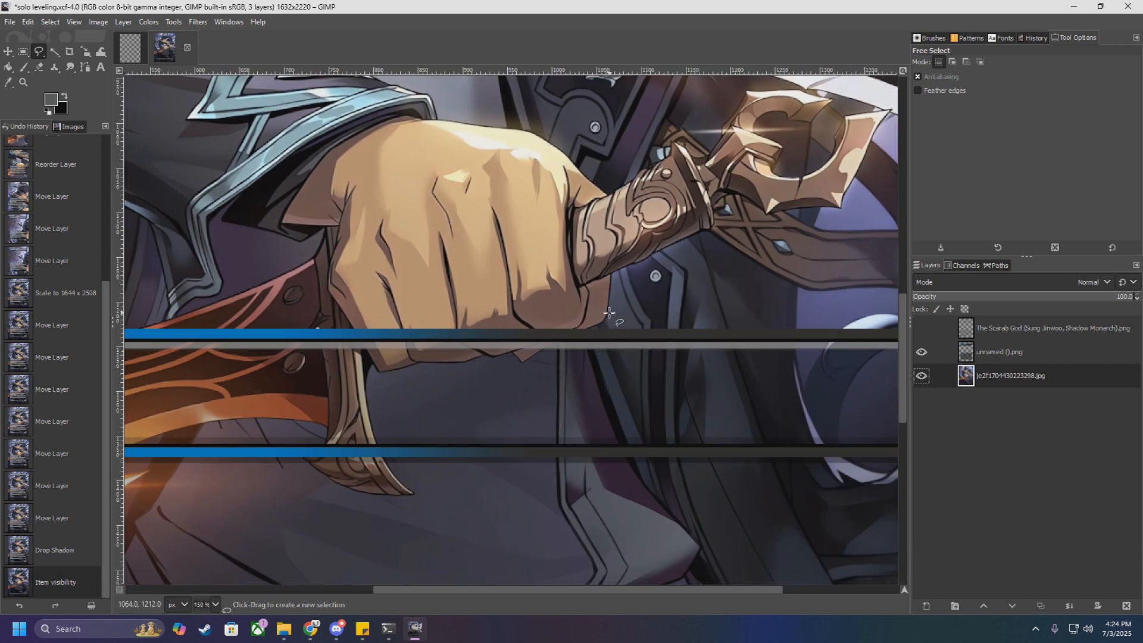
pyautogui.scroll(2, 609, 313)
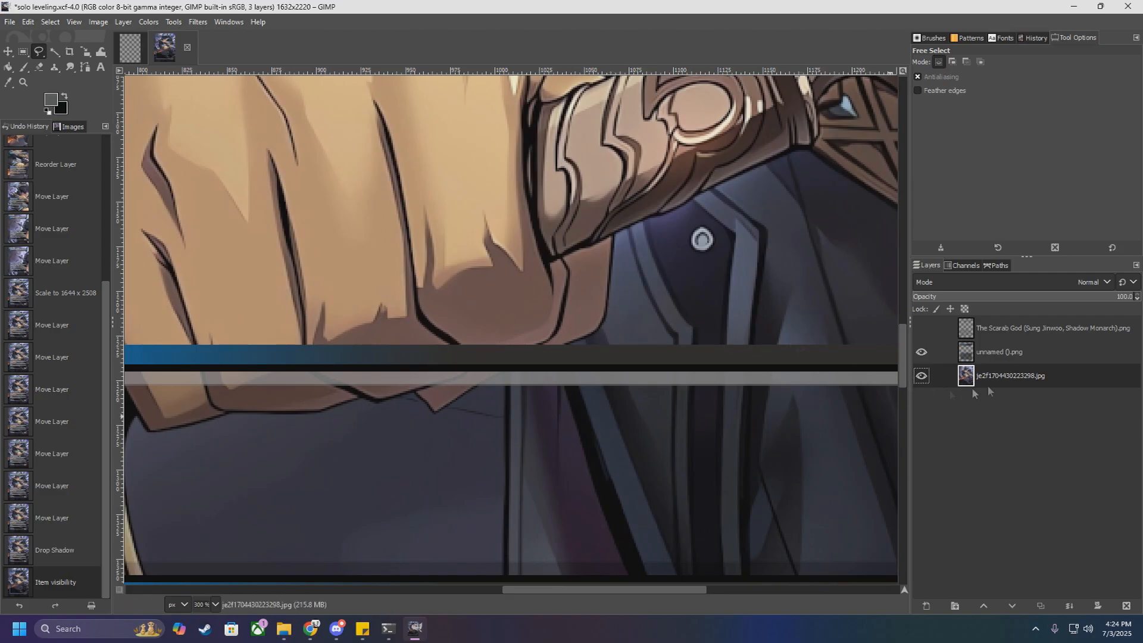
pyautogui.scroll(-3, 858, 356)
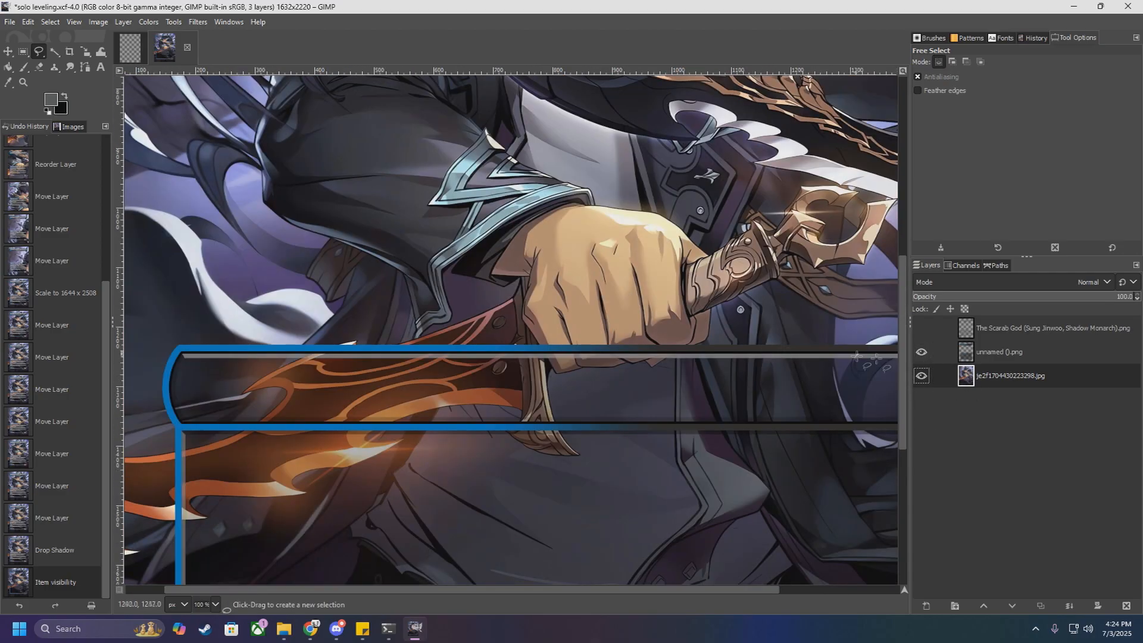
pyautogui.click(921, 352)
pyautogui.click(921, 352)
pyautogui.scroll(-3, 761, 341)
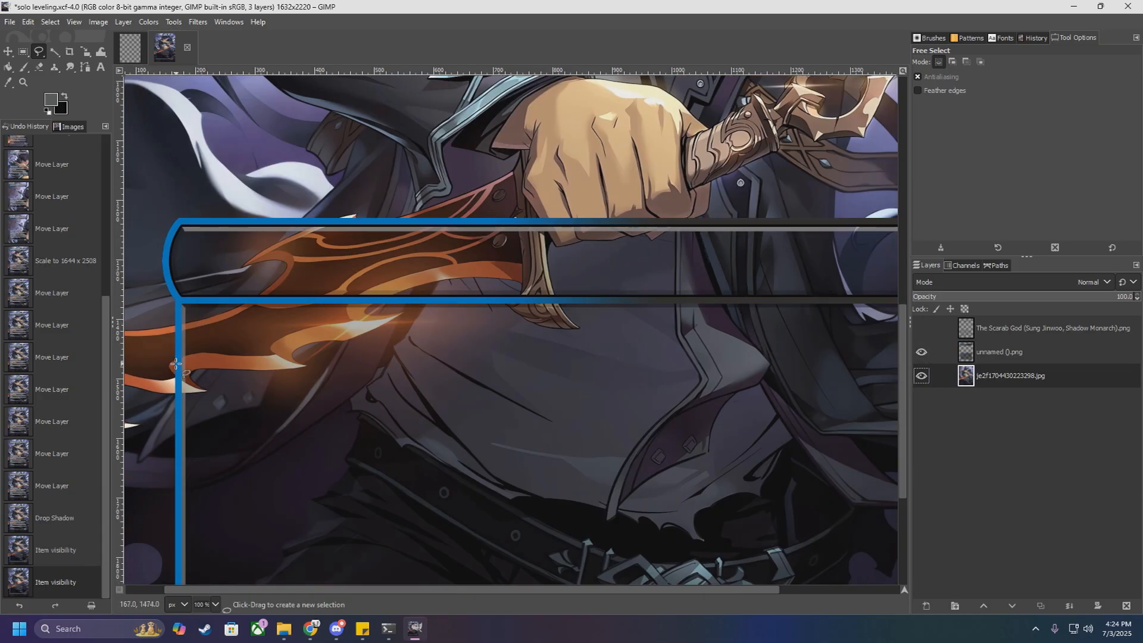
# Step: Start a freehand selection along the lower fist's outer edge and pointed underside, hiding the unnamed ().png frame layer to expose the outline
pyautogui.scroll(5, 703, 194)
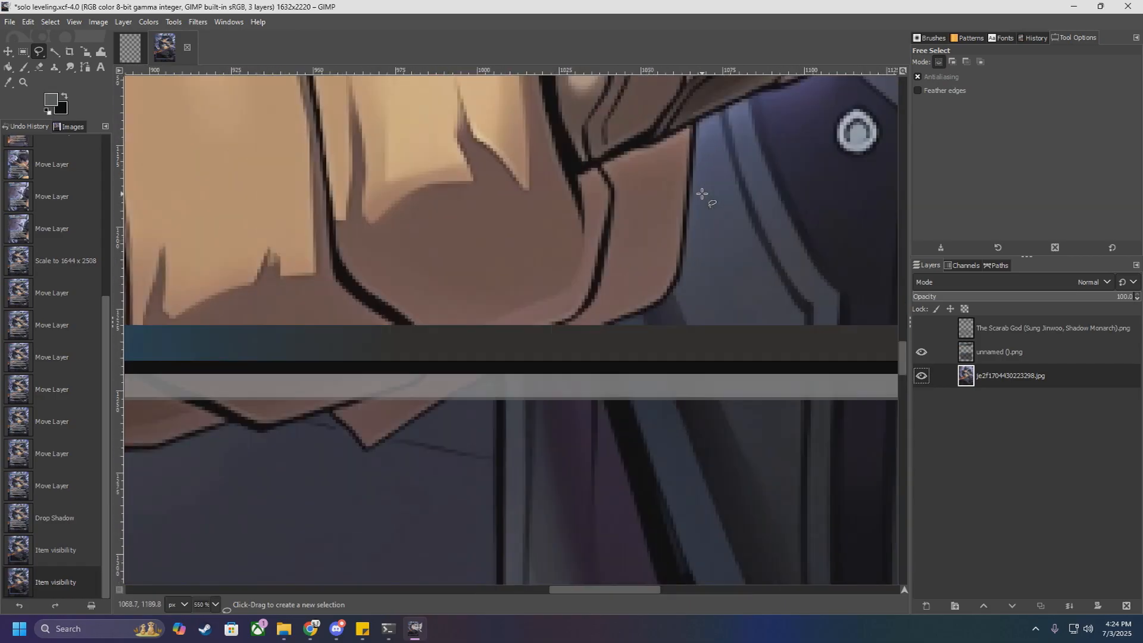
pyautogui.moveTo(691, 182)
pyautogui.mouseDown()
pyautogui.moveTo(682, 273)
pyautogui.moveTo(647, 311)
pyautogui.moveTo(656, 330)
pyautogui.moveTo(599, 329)
pyautogui.moveTo(422, 414)
pyautogui.mouseUp()
pyautogui.click(922, 353)
pyautogui.click(378, 444)
pyautogui.moveTo(351, 430)
pyautogui.mouseDown()
pyautogui.moveTo(333, 417)
pyautogui.moveTo(296, 419)
pyautogui.mouseUp()
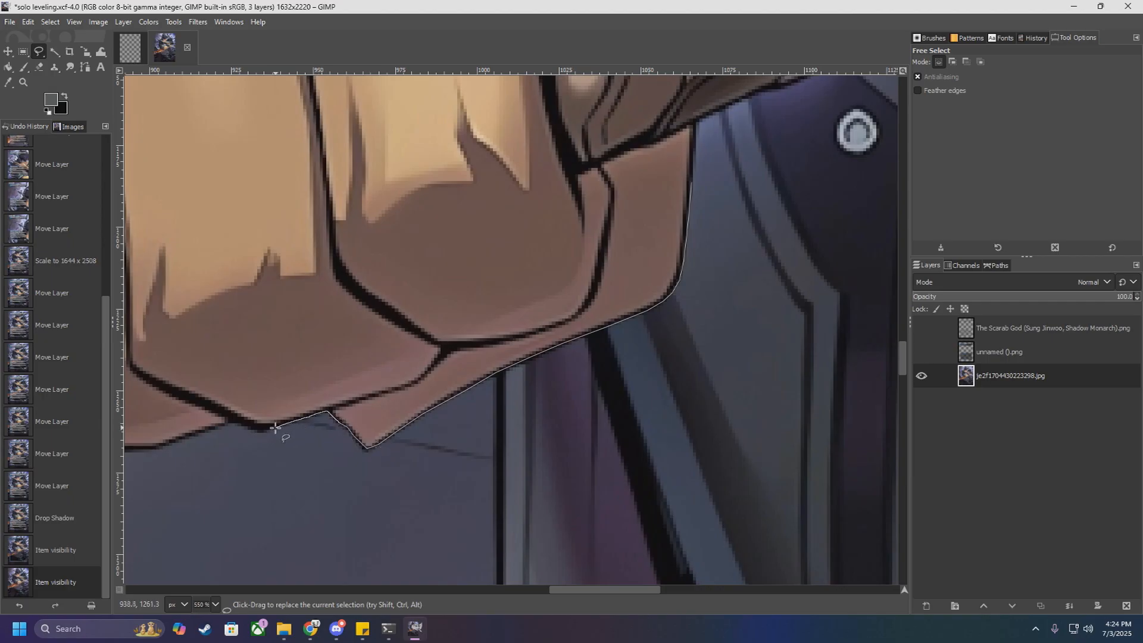
# Step: Continue the selection outline along the fist's underside, around its lower corner, up to the dagger's hilt guard
pyautogui.moveTo(620, 590); pyautogui.dragTo(569, 594)
pyautogui.scroll(-1, 565, 529)
pyautogui.moveTo(584, 299)
pyautogui.mouseDown()
pyautogui.moveTo(490, 323)
pyautogui.moveTo(334, 324)
pyautogui.mouseUp()
pyautogui.click(309, 335)
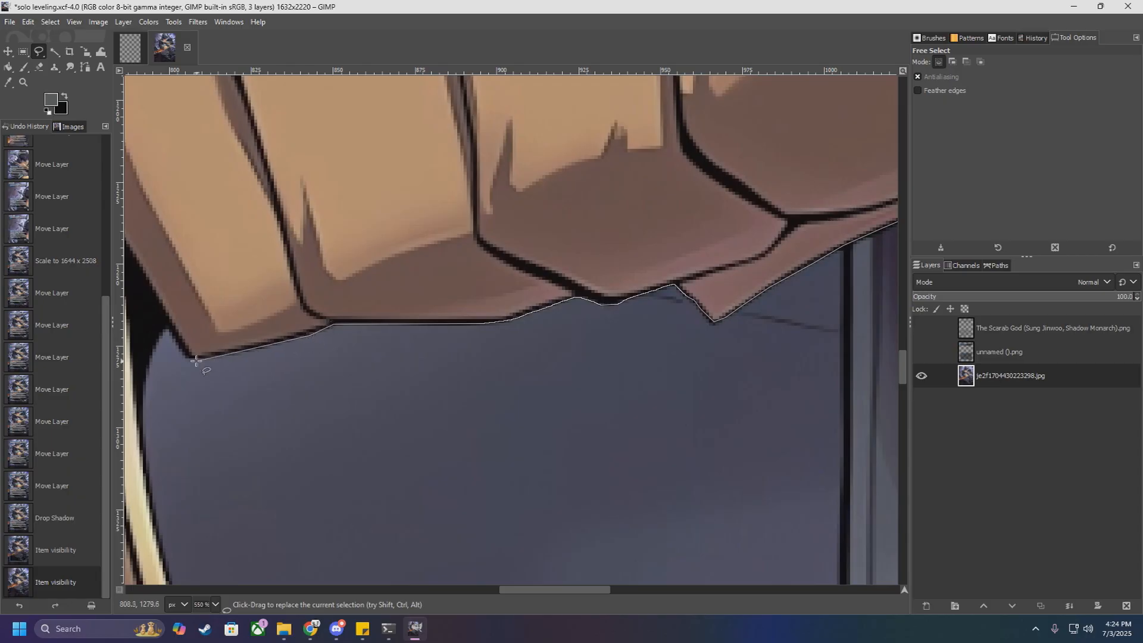
pyautogui.click(187, 359)
pyautogui.click(159, 339)
pyautogui.click(151, 355)
# Step: Continue the selection outline from the fist's lower corner down the inner edge of the dagger's hilt guard
pyautogui.scroll(-3, 154, 358)
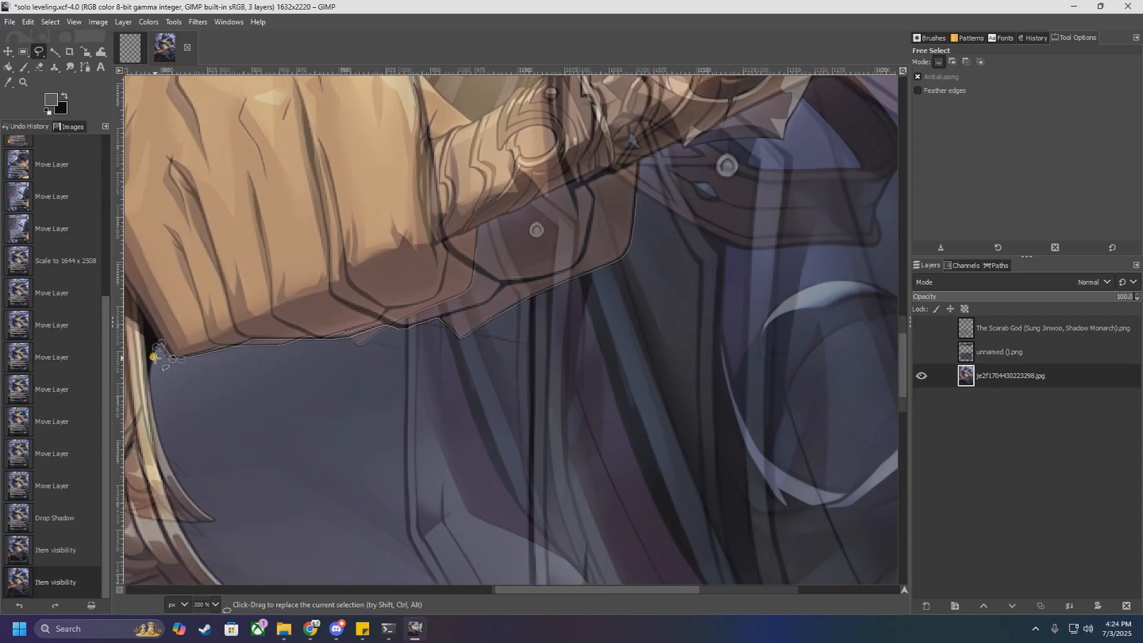
pyautogui.moveTo(570, 590); pyautogui.dragTo(468, 590)
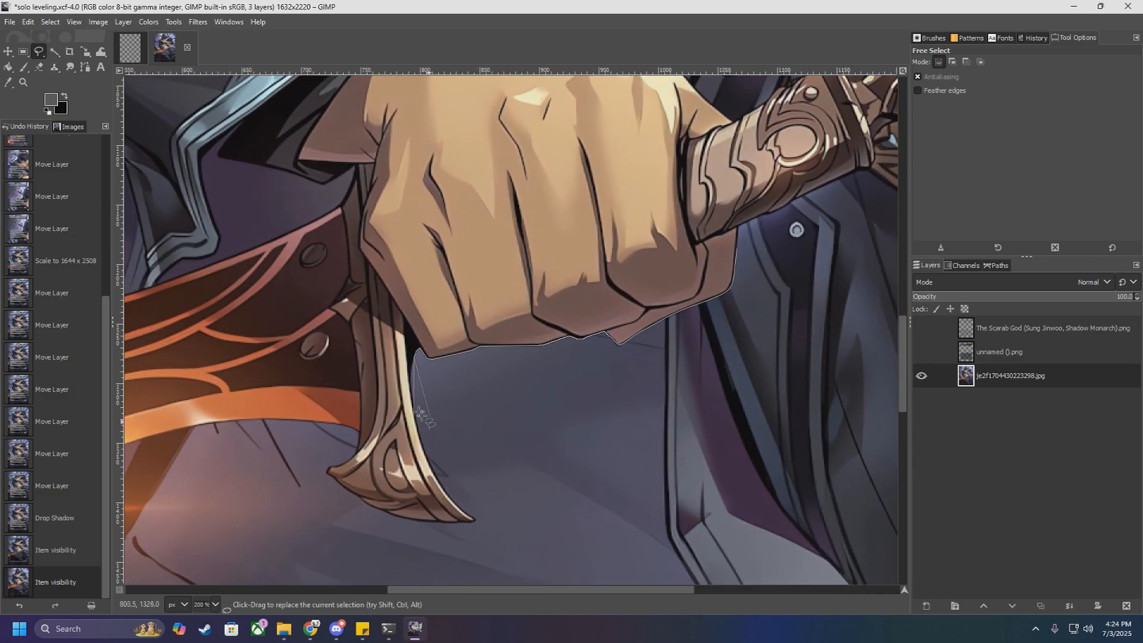
pyautogui.scroll(2, 414, 398)
pyautogui.click(414, 330)
pyautogui.click(411, 344)
pyautogui.click(409, 361)
pyautogui.click(415, 412)
pyautogui.click(421, 445)
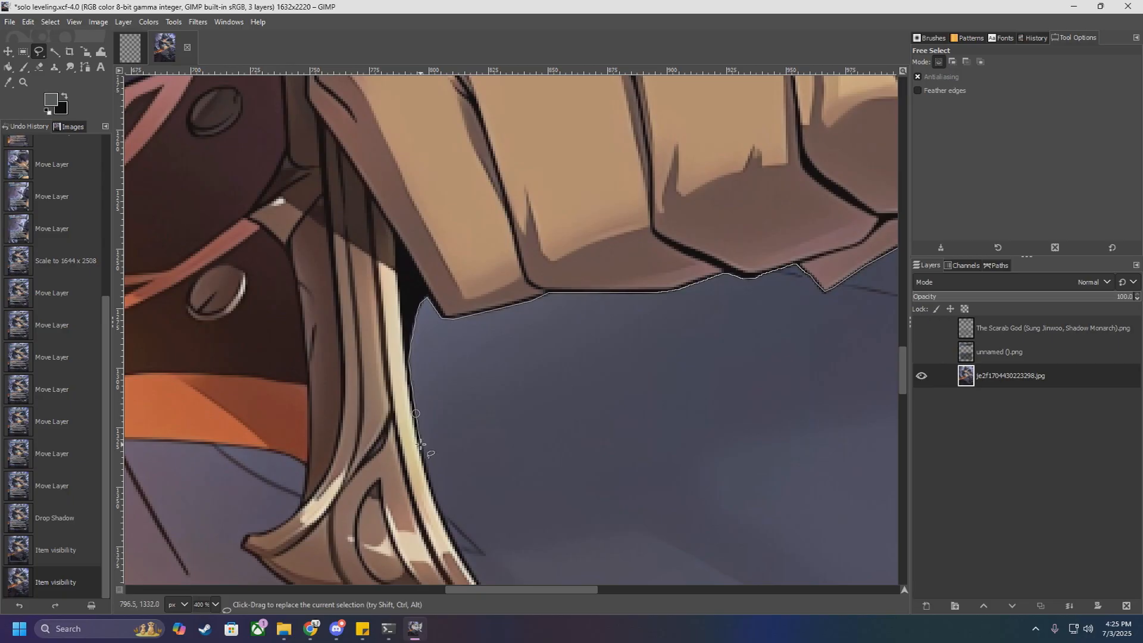
# Step: Outline the rest of the hilt guard, around its pointed tip and curved underside, back up to the blade
pyautogui.scroll(-5, 430, 473)
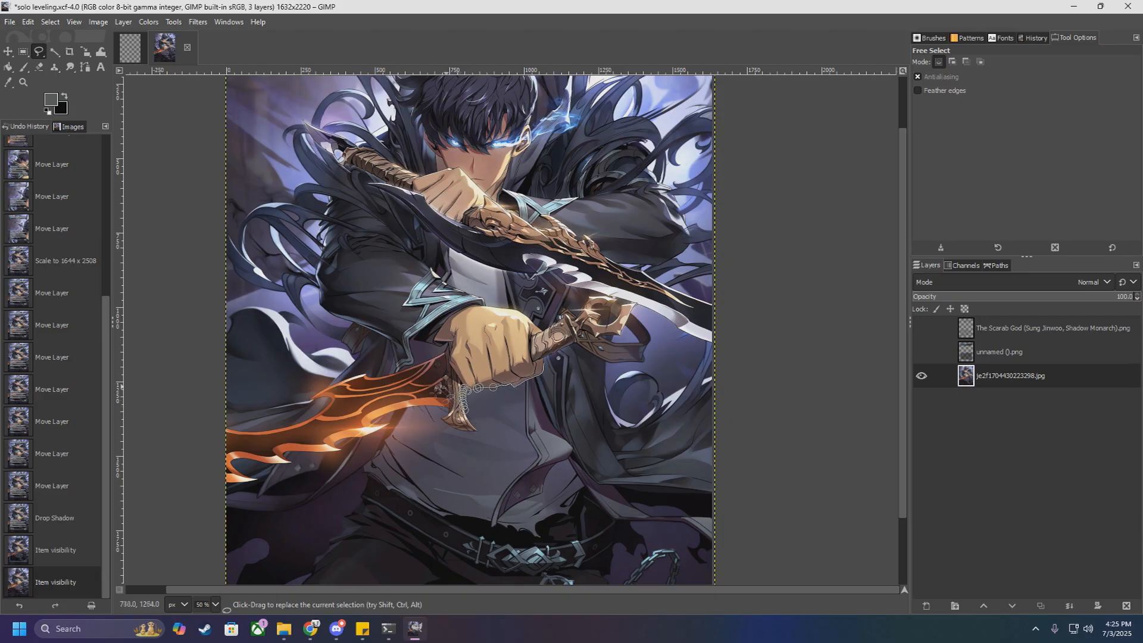
pyautogui.scroll(5, 470, 423)
pyautogui.scroll(2, 468, 421)
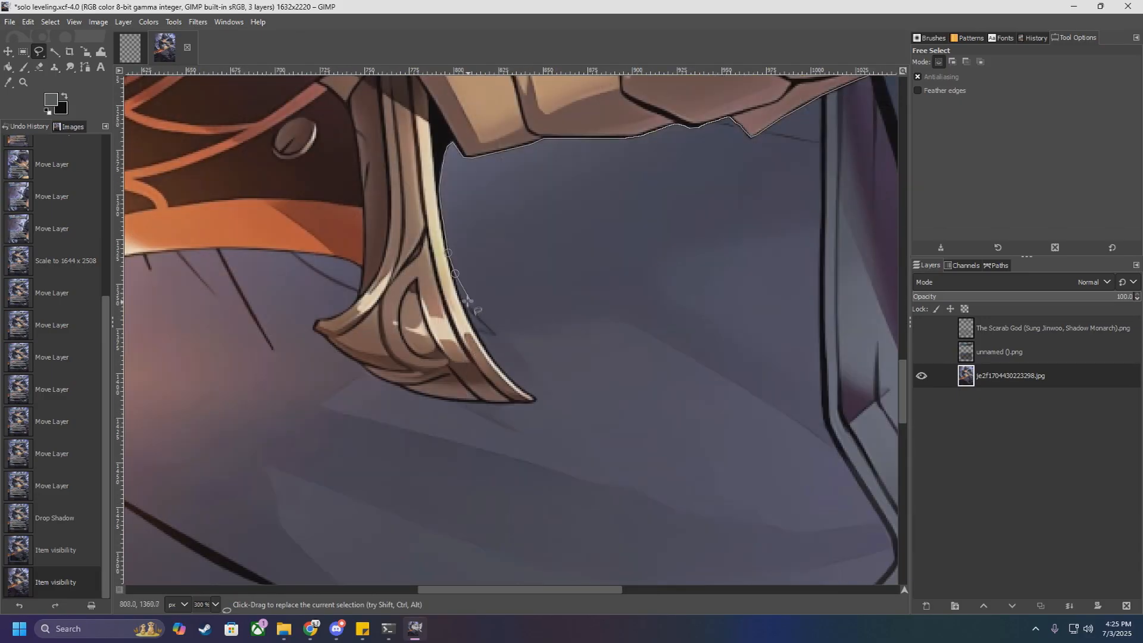
pyautogui.click(455, 289)
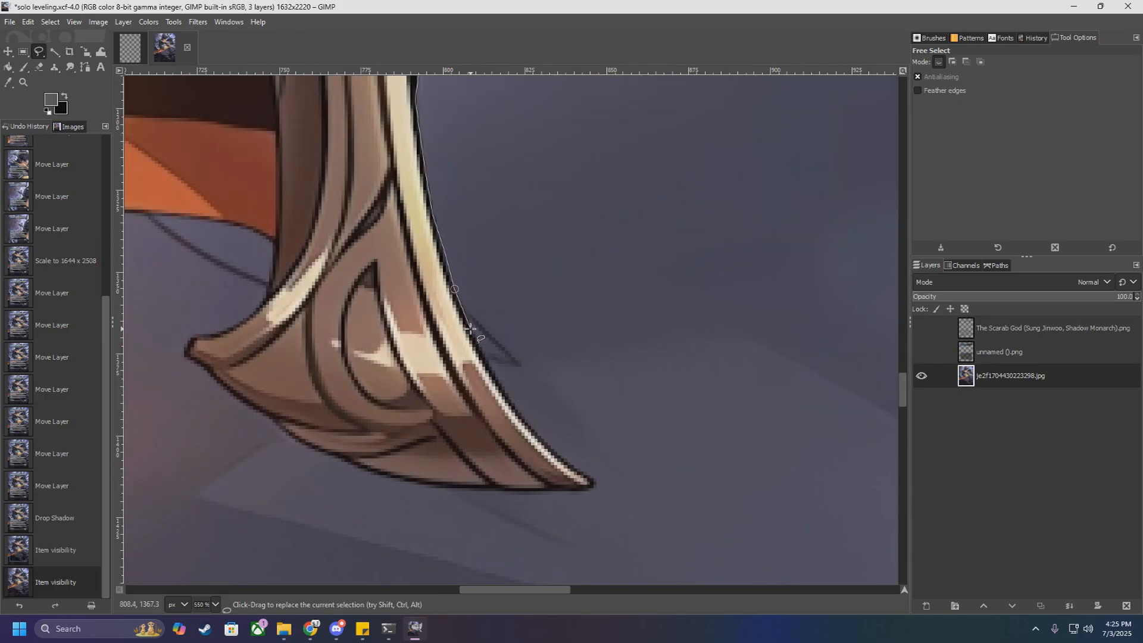
pyautogui.moveTo(473, 331)
pyautogui.mouseDown()
pyautogui.moveTo(592, 488)
pyautogui.moveTo(491, 496)
pyautogui.moveTo(371, 478)
pyautogui.moveTo(271, 423)
pyautogui.moveTo(206, 367)
pyautogui.moveTo(217, 329)
pyautogui.moveTo(269, 273)
pyautogui.moveTo(272, 240)
pyautogui.mouseUp()
# Step: Trace the outline along the blade's orange lower edge, heading away from the hilt guard
pyautogui.scroll(-6, 282, 243)
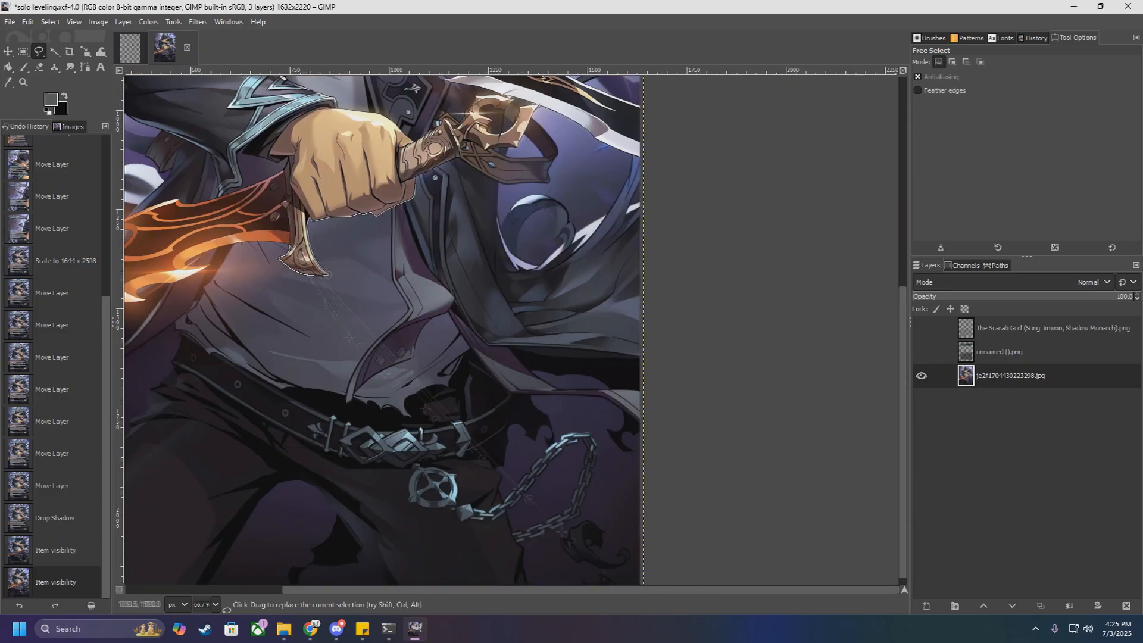
pyautogui.scroll(5, 232, 230)
pyautogui.click(543, 285)
pyautogui.click(486, 279)
pyautogui.click(391, 276)
pyautogui.click(280, 280)
pyautogui.click(169, 305)
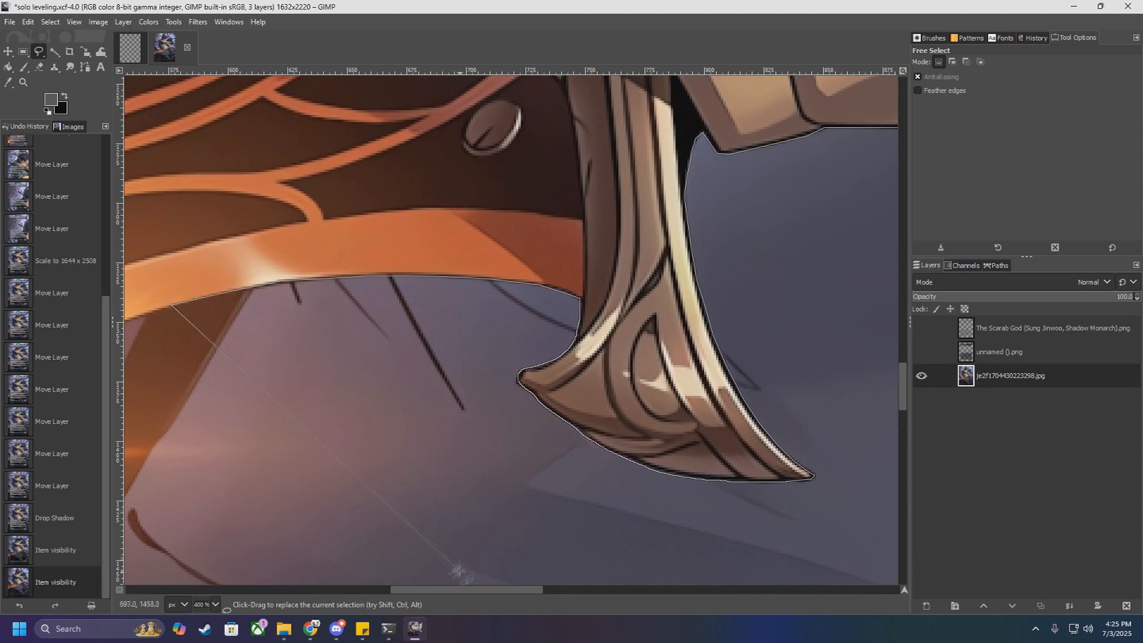
# Step: Outline the blade's first lower notch and barb, following the barb's underside past its glowing tip
pyautogui.moveTo(461, 590); pyautogui.dragTo(357, 590)
pyautogui.moveTo(500, 430); pyautogui.dragTo(636, 413)
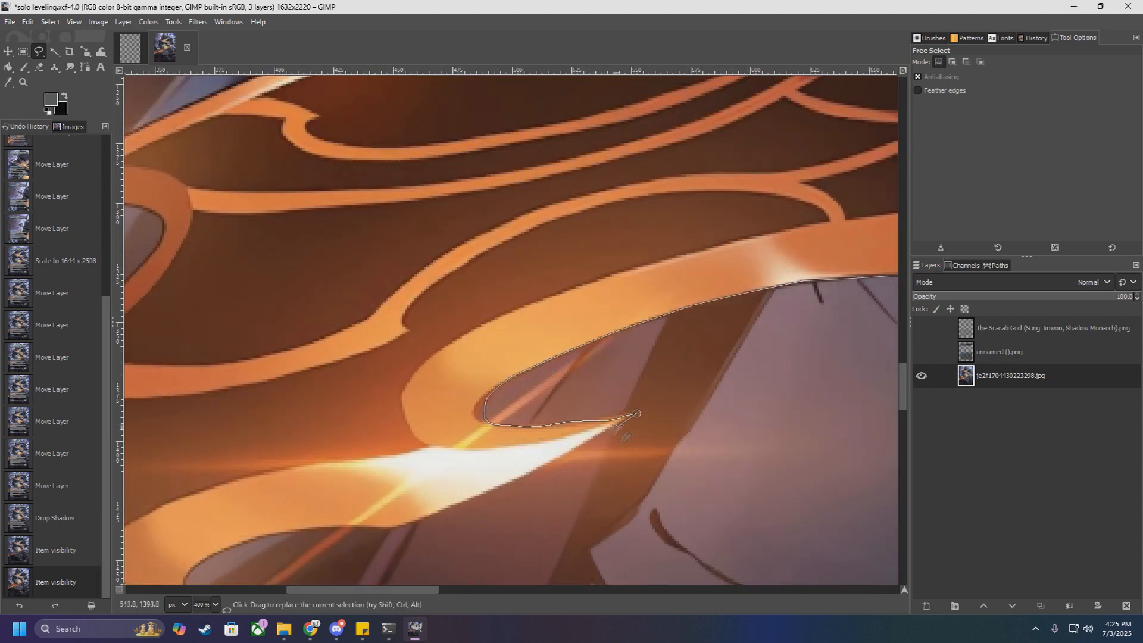
pyautogui.click(460, 506)
pyautogui.moveTo(396, 528); pyautogui.dragTo(363, 528)
pyautogui.moveTo(321, 527); pyautogui.dragTo(293, 531)
# Step: Outline the blade's second lower notch and barb along the barb's underside
pyautogui.scroll(-2, 272, 536)
pyautogui.moveTo(272, 411)
pyautogui.mouseDown()
pyautogui.moveTo(229, 422)
pyautogui.moveTo(250, 496)
pyautogui.moveTo(225, 508)
pyautogui.mouseUp()
pyautogui.scroll(-4, 273, 523)
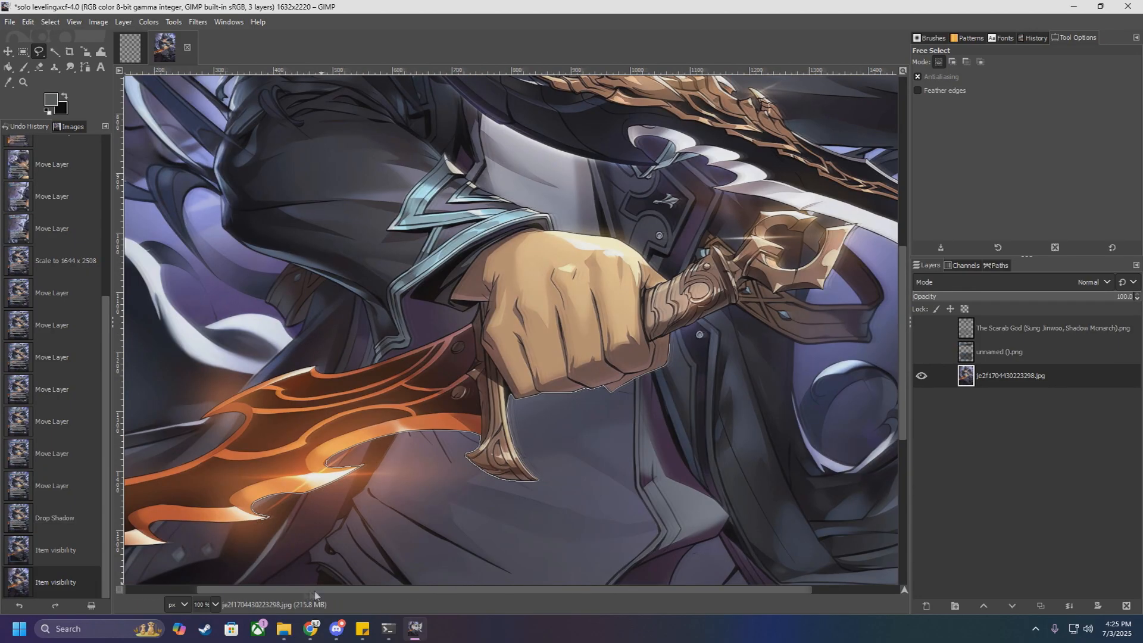
pyautogui.scroll(3, 202, 538)
pyautogui.click(386, 477)
pyautogui.click(340, 481)
# Step: Show the unnamed ().png frame layer and outline the third notch and barb to just beyond the frame's left border
pyautogui.click(921, 352)
pyautogui.scroll(-3, 638, 371)
pyautogui.scroll(3, 462, 435)
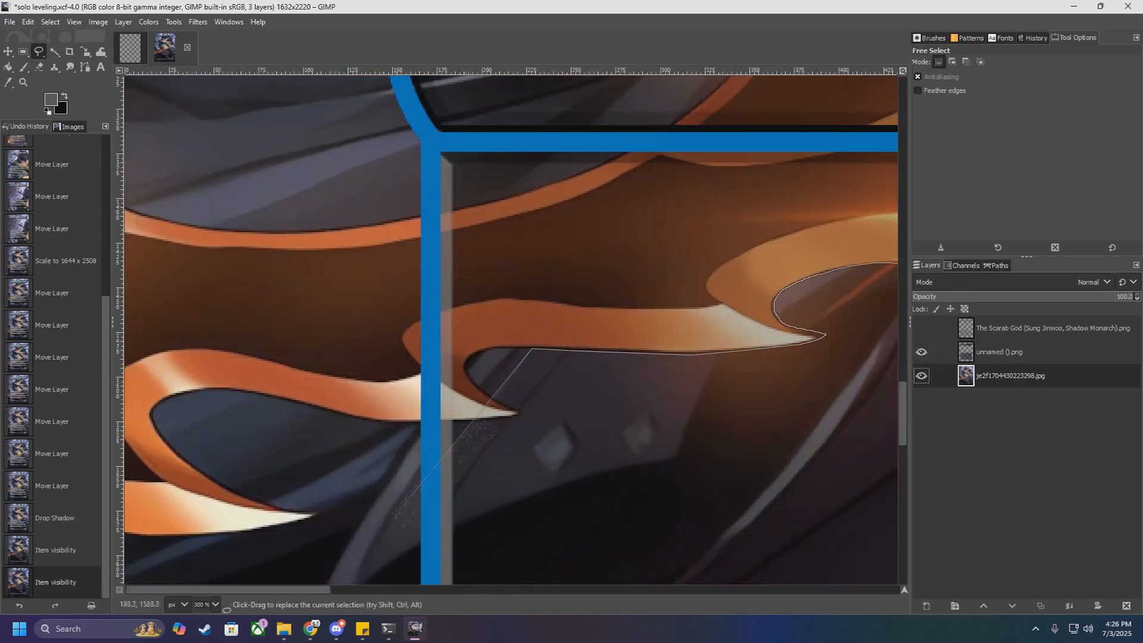
pyautogui.click(506, 347)
pyautogui.moveTo(491, 351)
pyautogui.mouseDown()
pyautogui.moveTo(472, 374)
pyautogui.moveTo(507, 402)
pyautogui.moveTo(481, 424)
pyautogui.moveTo(339, 413)
pyautogui.mouseUp()
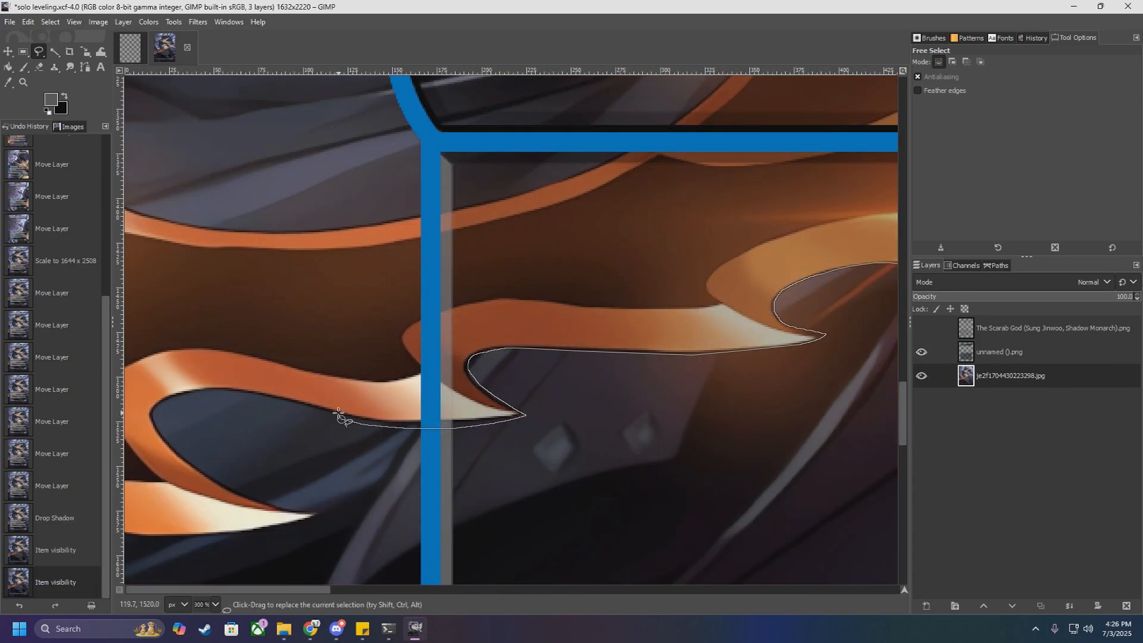
# Step: Carry the outline across the blade just outside the frame's left border, and follow the blade's upper edge into the type bar
pyautogui.scroll(-2, 337, 415)
pyautogui.scroll(-1, 338, 415)
pyautogui.scroll(2, 441, 340)
pyautogui.scroll(-2, 441, 340)
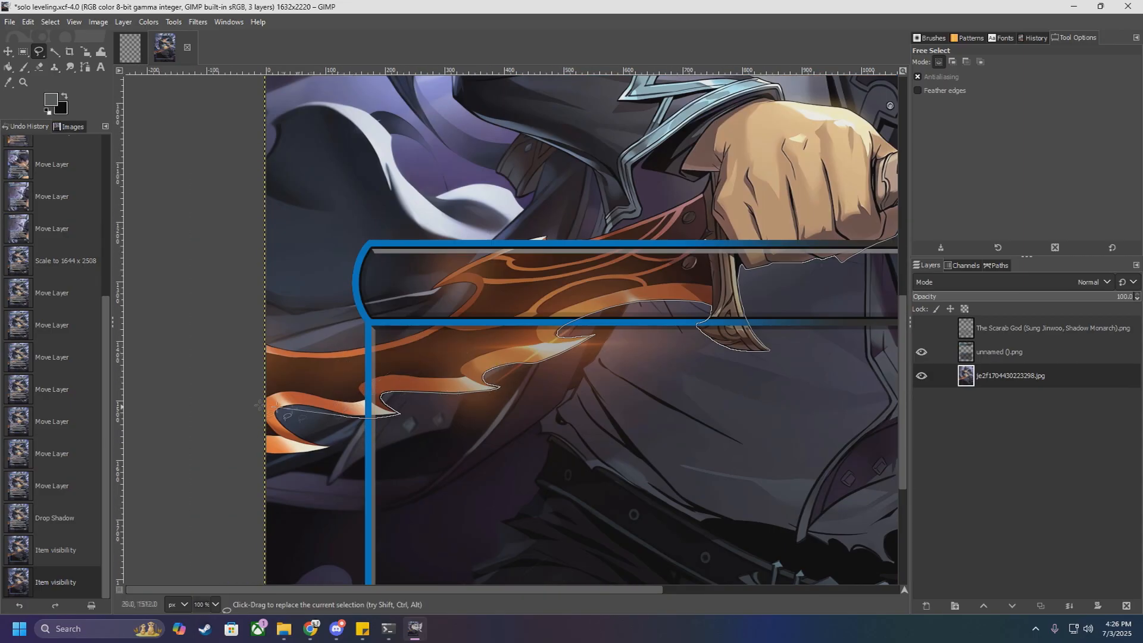
pyautogui.scroll(3, 358, 383)
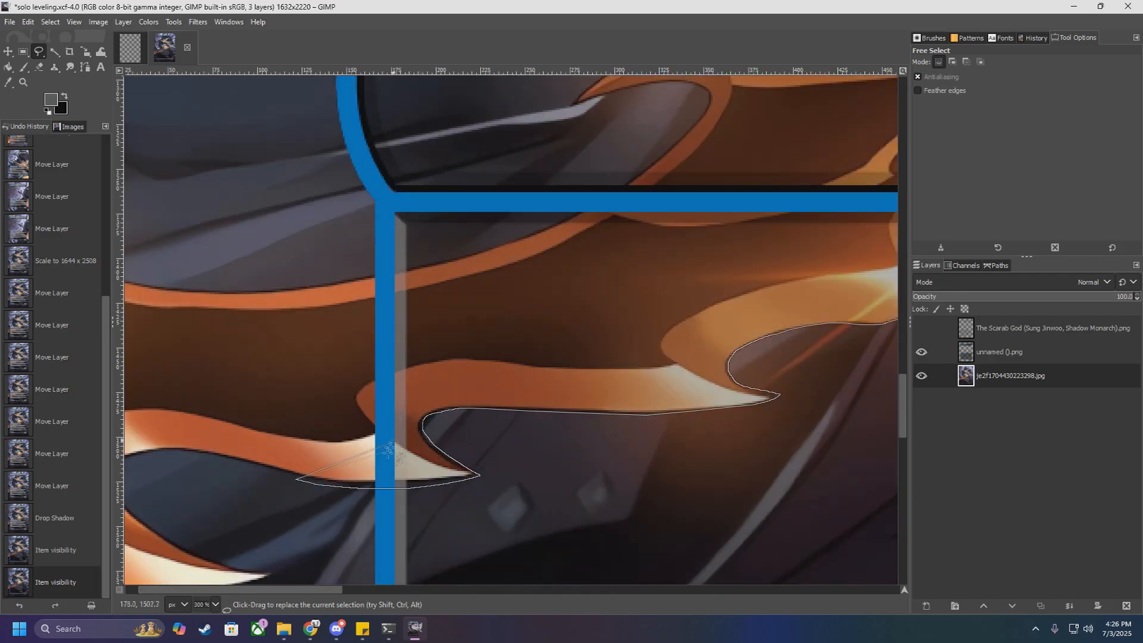
pyautogui.click(307, 287)
pyautogui.click(421, 268)
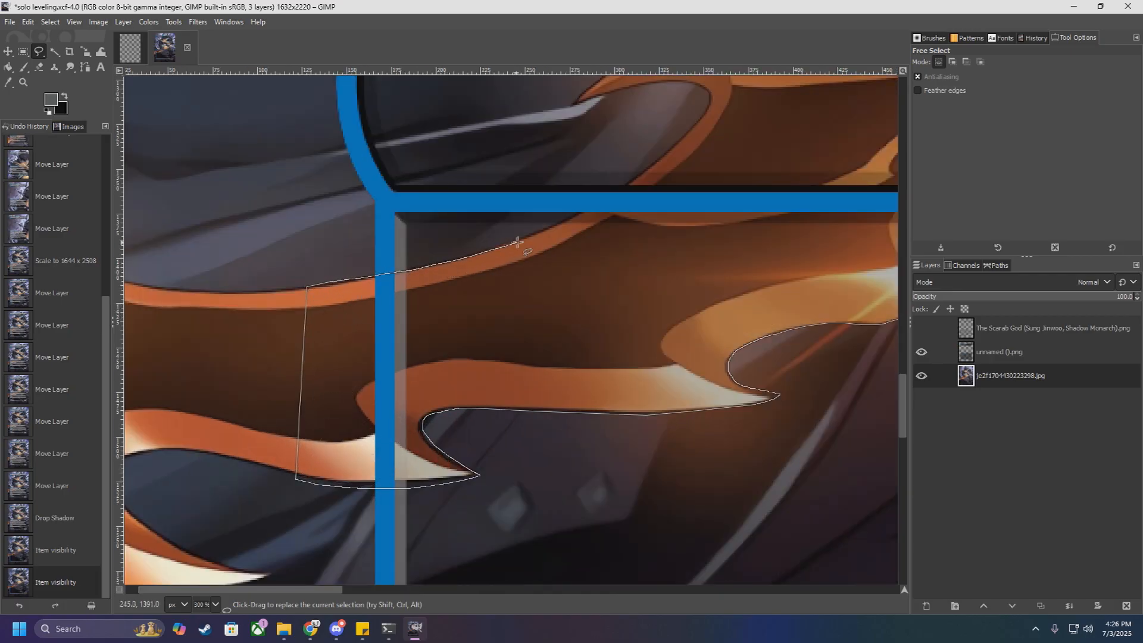
pyautogui.moveTo(553, 228); pyautogui.dragTo(668, 151)
pyautogui.scroll(3, 677, 143)
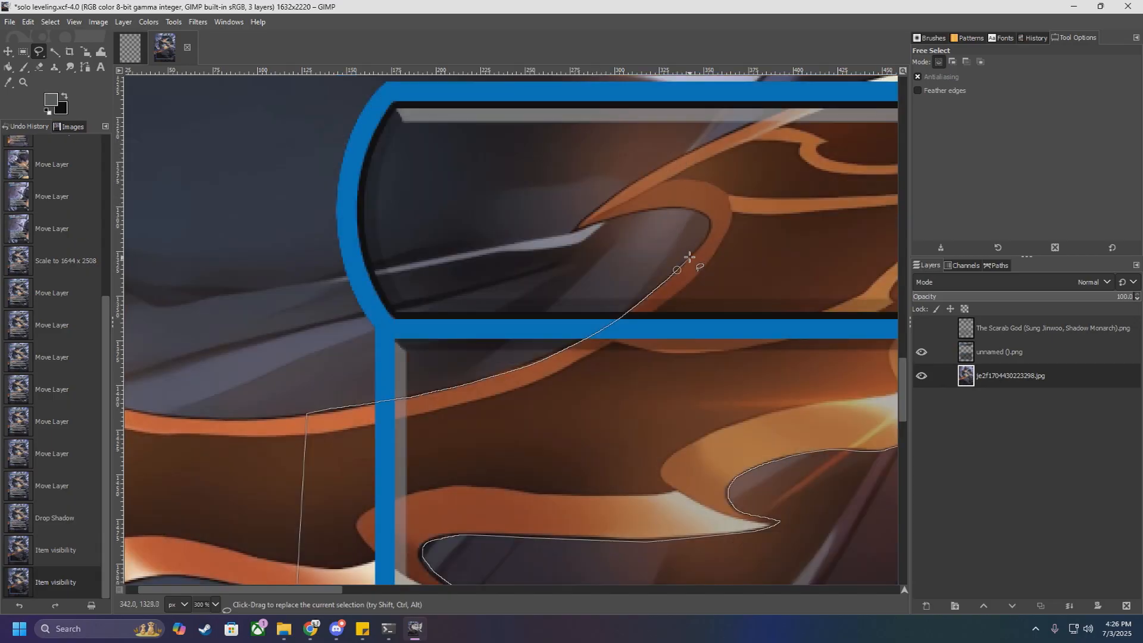
# Step: Trace around the hooked notch in the blade's upper edge, removing a misplaced point along the way
pyautogui.moveTo(692, 253)
pyautogui.mouseDown()
pyautogui.moveTo(697, 209)
pyautogui.moveTo(641, 209)
pyautogui.moveTo(587, 238)
pyautogui.moveTo(619, 192)
pyautogui.moveTo(707, 140)
pyautogui.mouseUp()
pyautogui.press('BackSpace')
pyautogui.moveTo(622, 187); pyautogui.dragTo(738, 124)
pyautogui.scroll(2, 739, 124)
# Step: Hide the unnamed ().png frame layer and trace the blade's upper edge, around its small spike, up to the fist
pyautogui.moveTo(240, 589); pyautogui.dragTo(353, 589)
pyautogui.click(922, 351)
pyautogui.moveTo(356, 364); pyautogui.dragTo(502, 319)
pyautogui.click(496, 324)
pyautogui.click(514, 346)
pyautogui.click(675, 313)
pyautogui.click(756, 286)
pyautogui.click(859, 241)
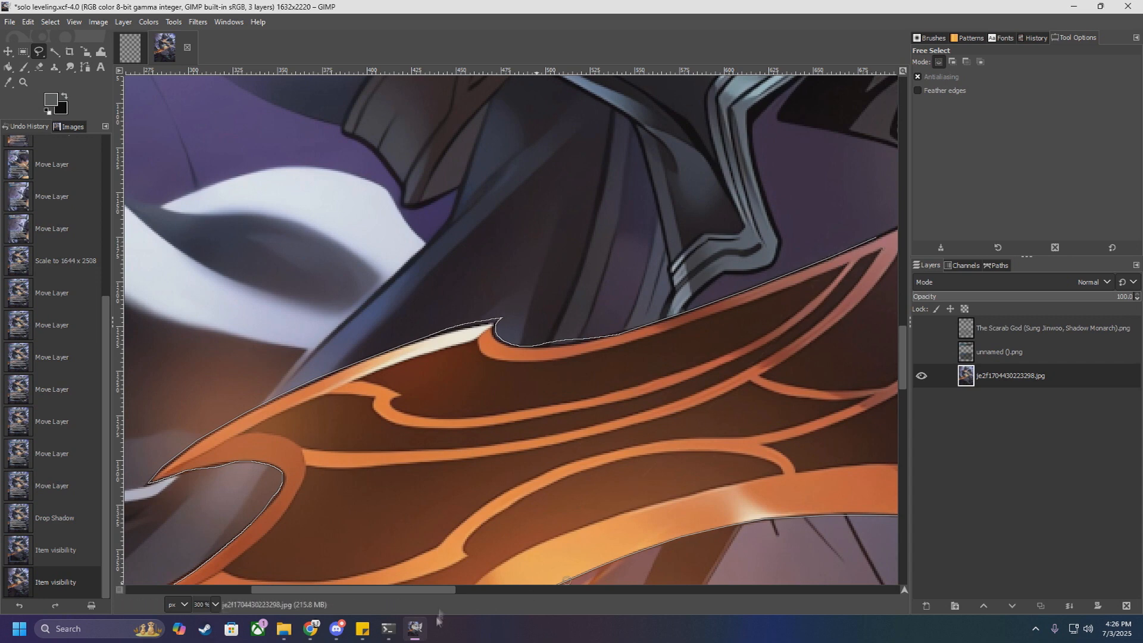
pyautogui.moveTo(437, 590); pyautogui.dragTo(563, 590)
pyautogui.click(411, 235)
pyautogui.click(459, 212)
pyautogui.click(490, 195)
# Step: Show the unnamed ().png frame layer, run the outline across the fist above the type bar, and close the selection at its starting point
pyautogui.scroll(-3, 582, 247)
pyautogui.click(922, 352)
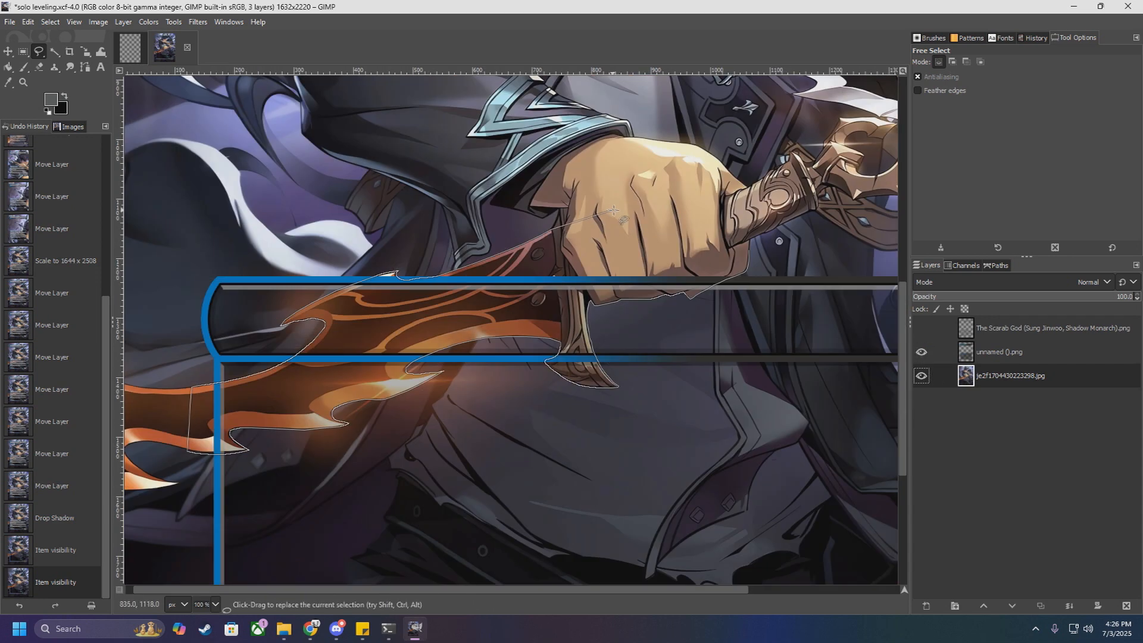
pyautogui.click(676, 216)
pyautogui.scroll(2, 728, 225)
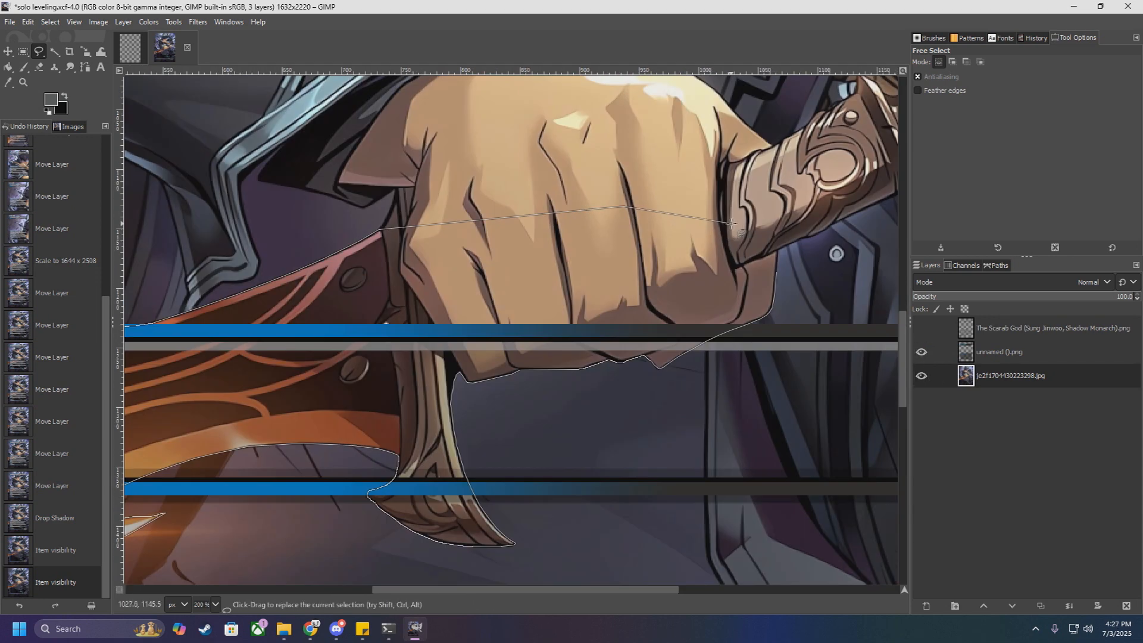
pyautogui.click(751, 227)
pyautogui.scroll(3, 777, 250)
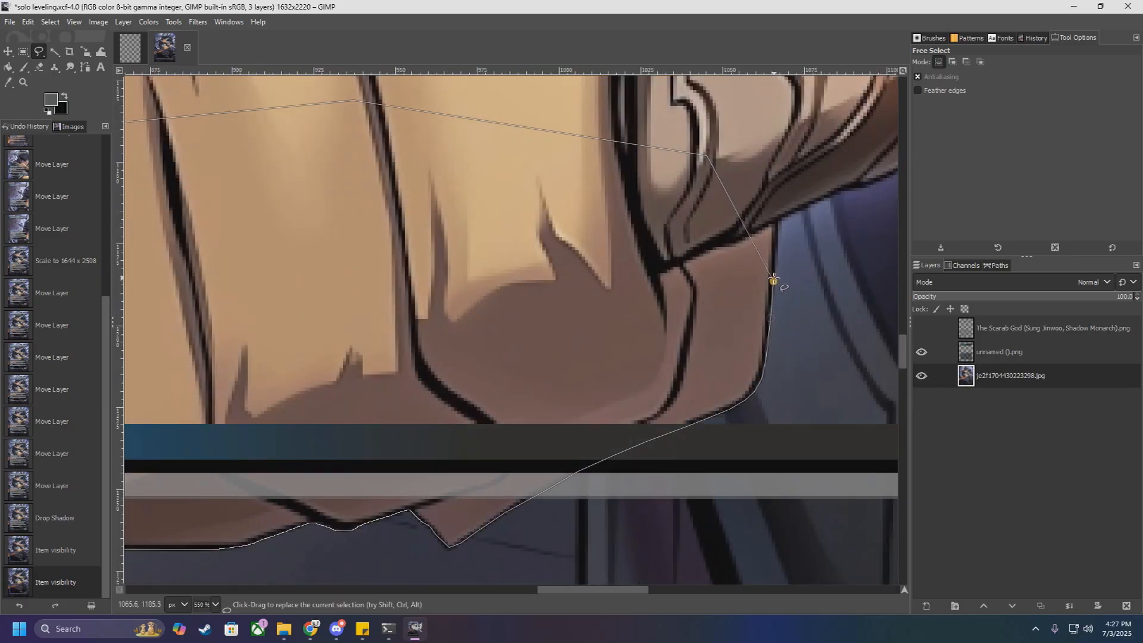
pyautogui.click(774, 281)
pyautogui.scroll(-5, 659, 304)
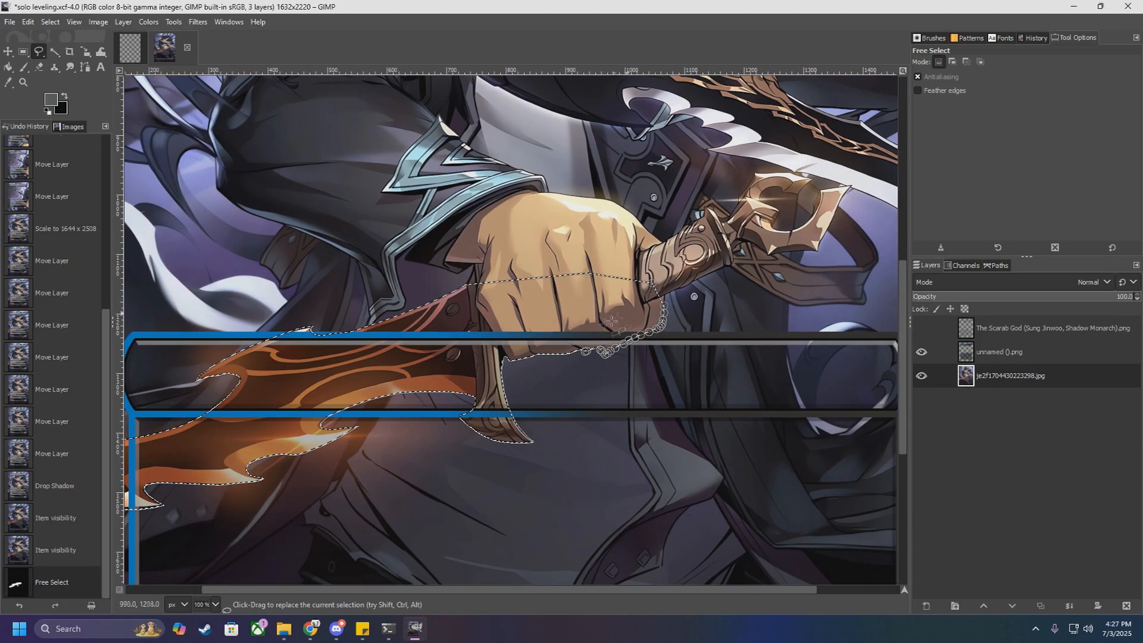
pyautogui.press('Return')
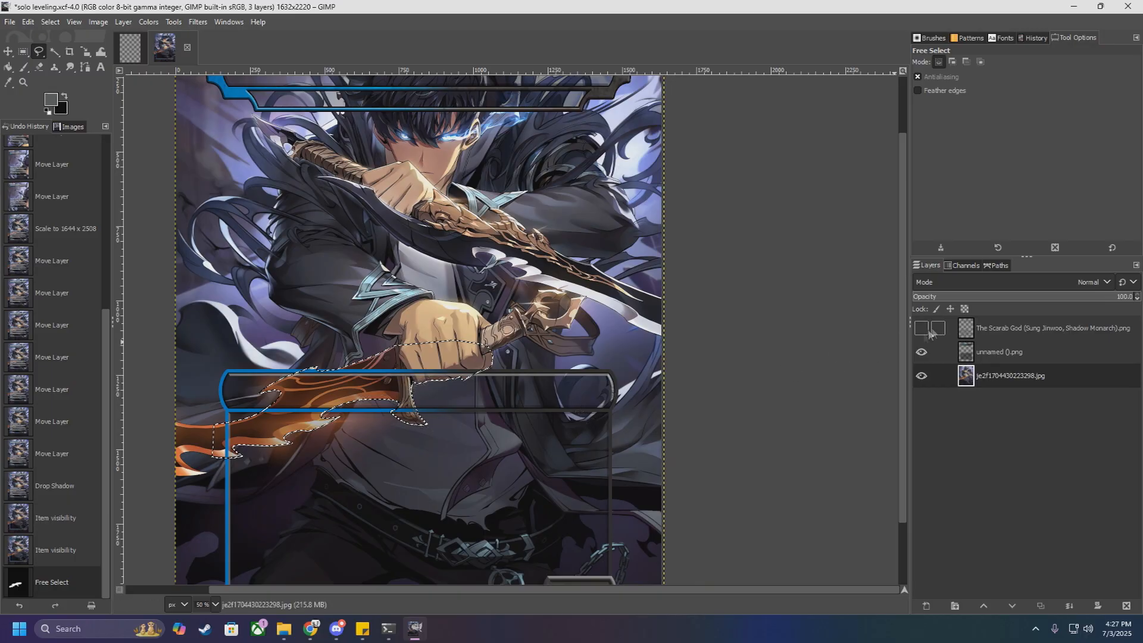
# Step: Copy the selected fist and dagger from the je2f1704430223298.jpg artwork layer
pyautogui.click(1008, 355)
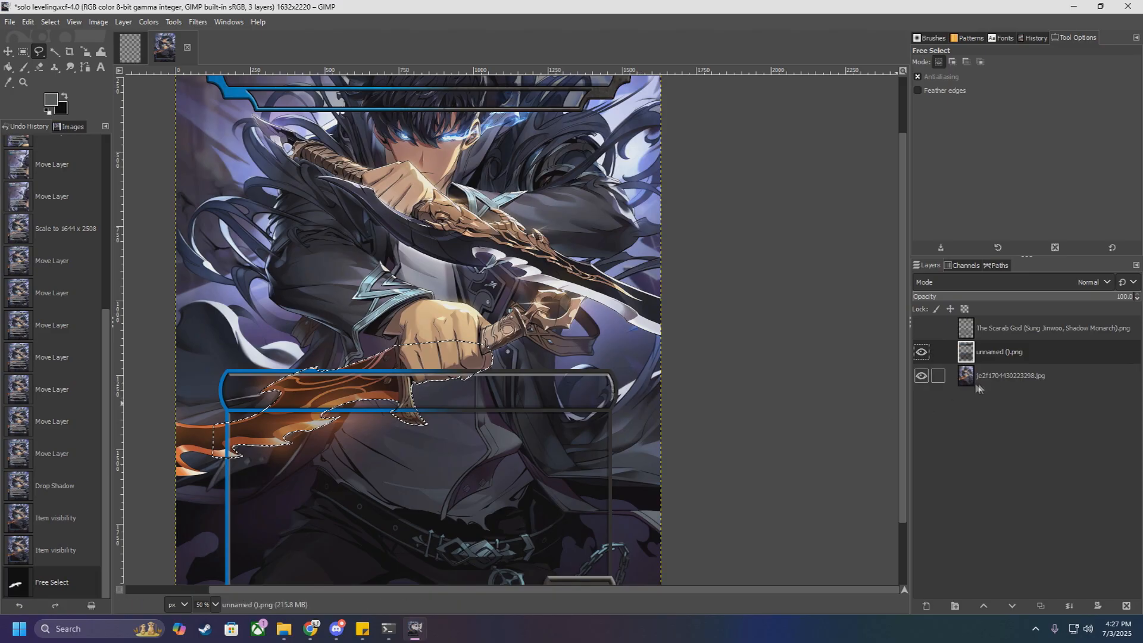
pyautogui.click(996, 379)
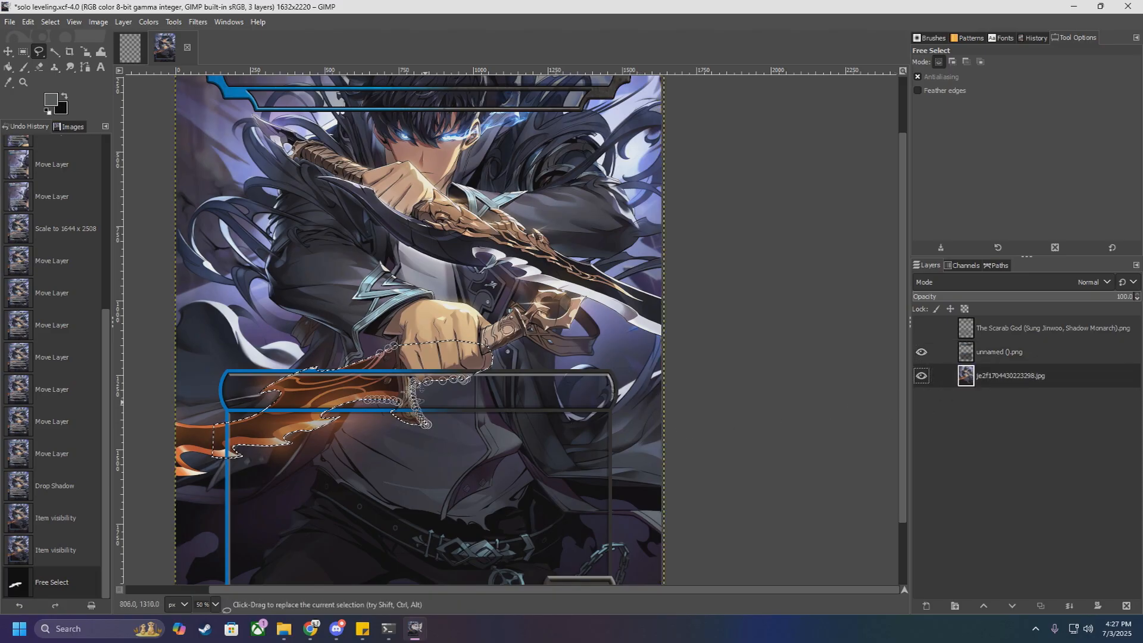
pyautogui.hotkey('ctrl', 'c')
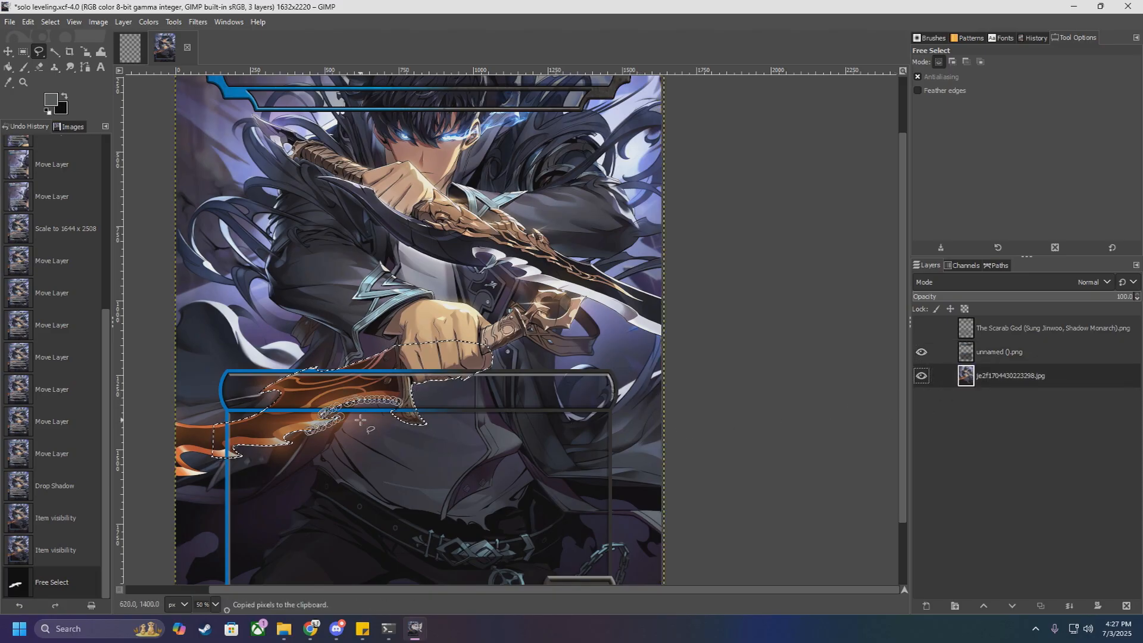
# Step: Paste the copied fist and dagger onto the unnamed ().png frame layer and anchor the floating selection
pyautogui.scroll(1, 361, 421)
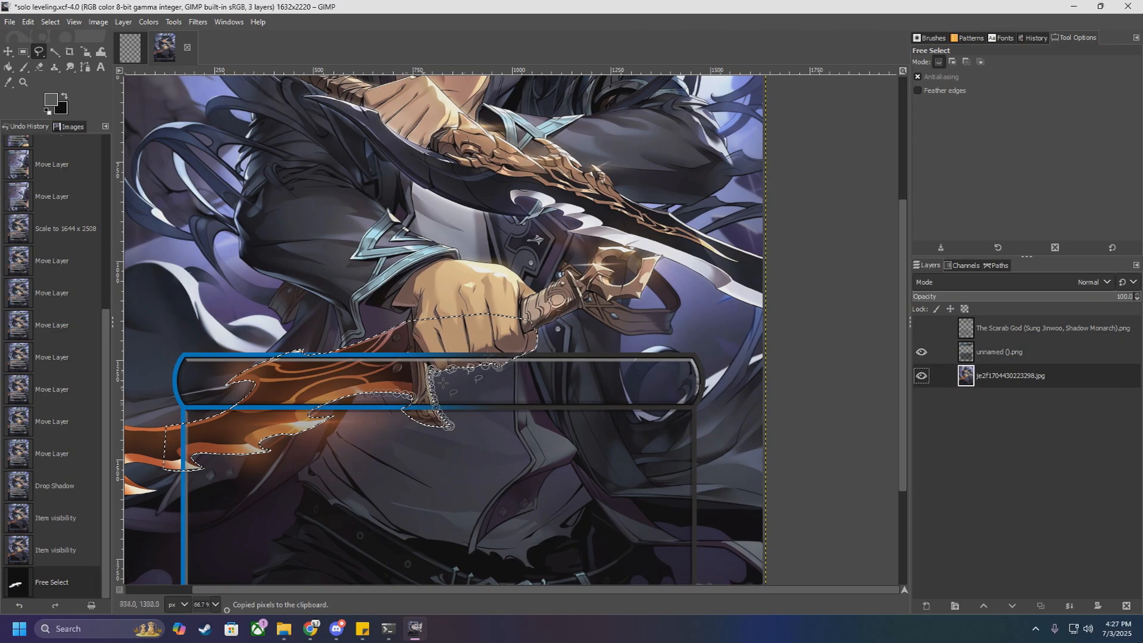
pyautogui.click(1001, 353)
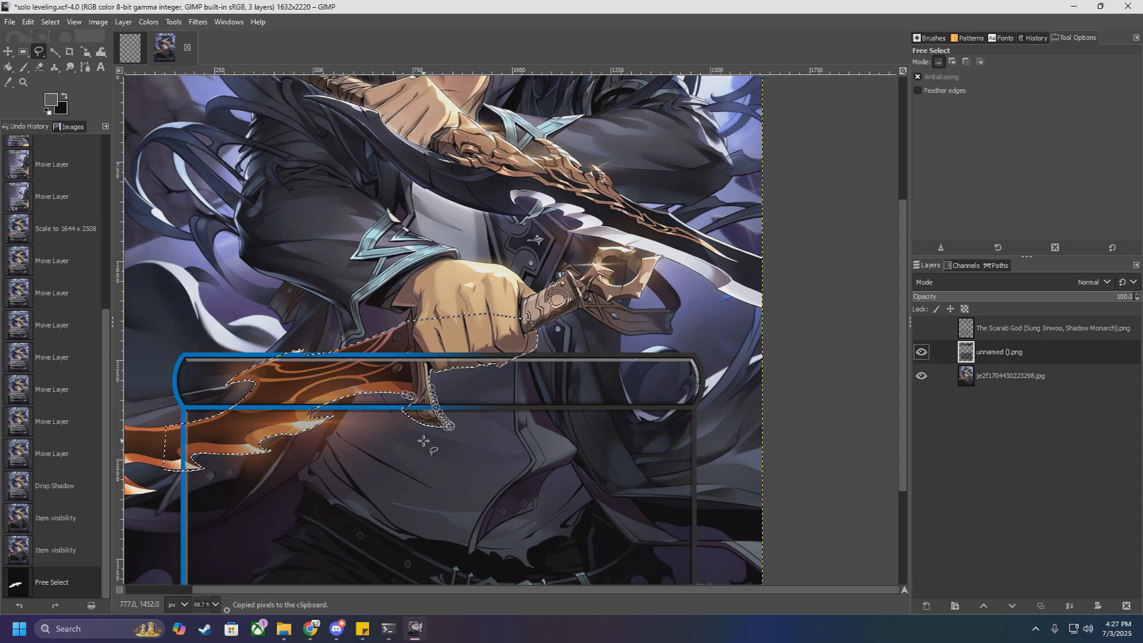
pyautogui.hotkey('ctrl', 'v')
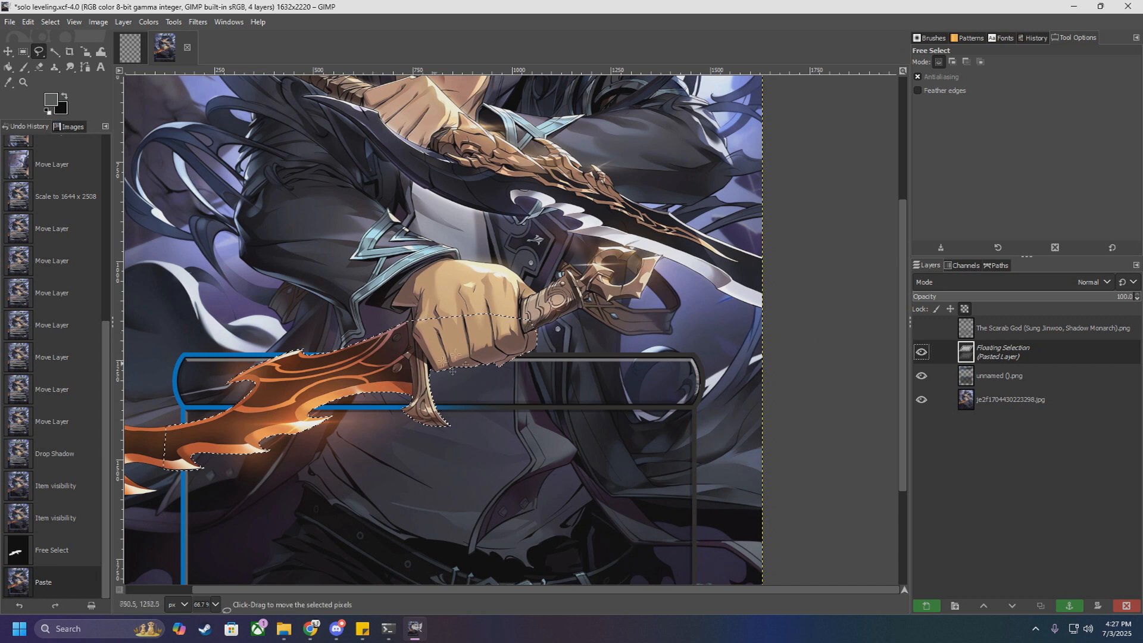
pyautogui.rightClick(1014, 354)
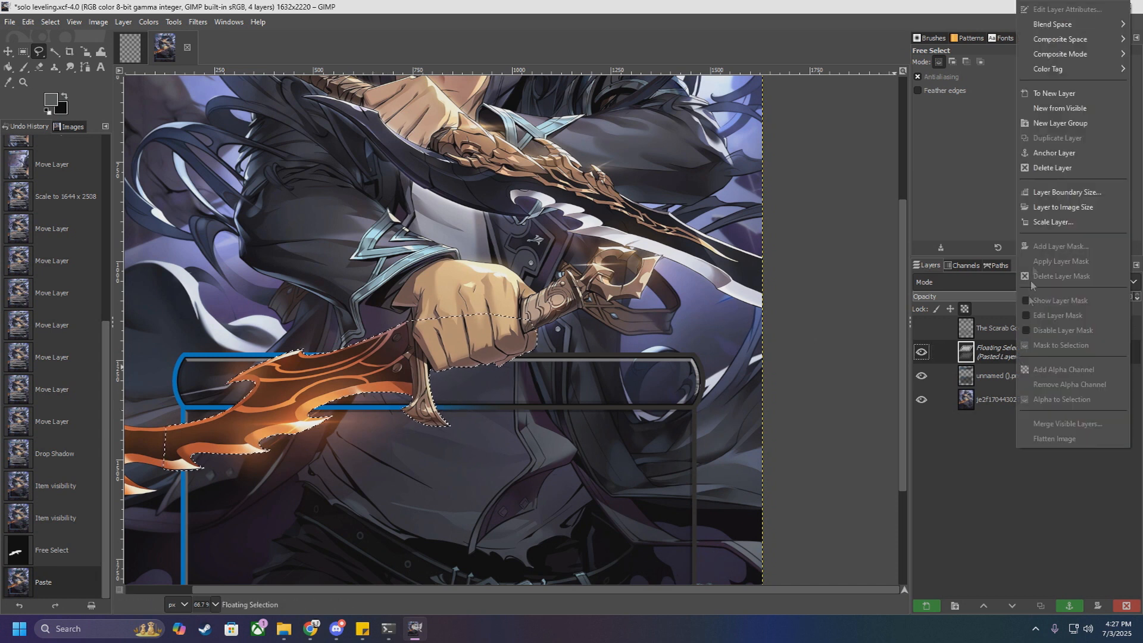
pyautogui.click(1055, 153)
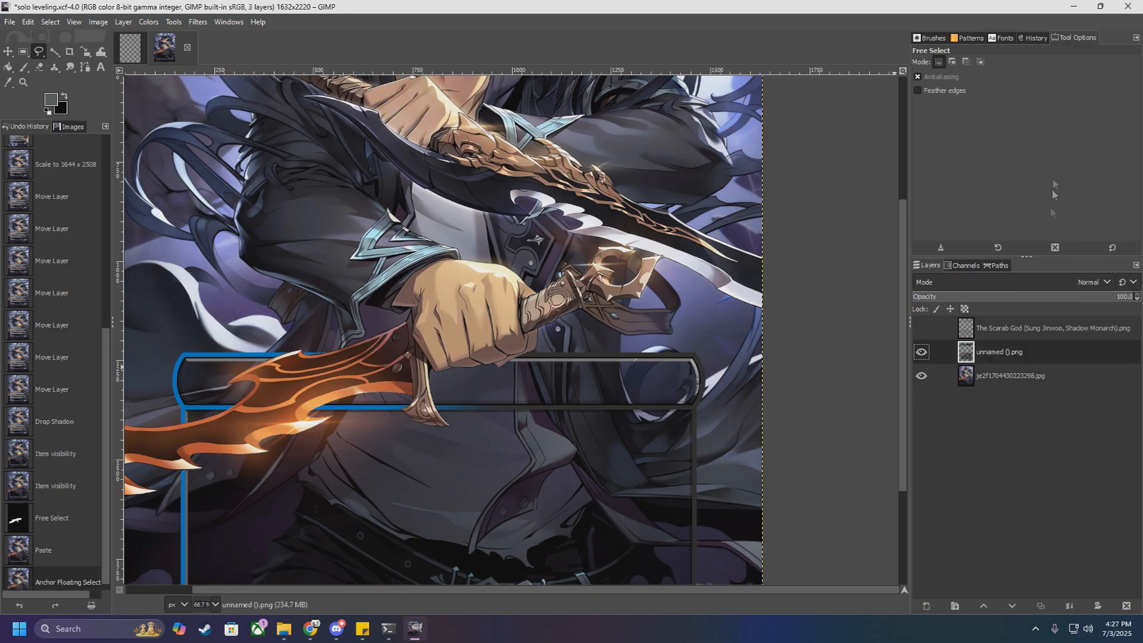
# Step: Hide the je2f1704430223298.jpg artwork layer and examine the fist and dagger cutout over the frame
pyautogui.click(921, 375)
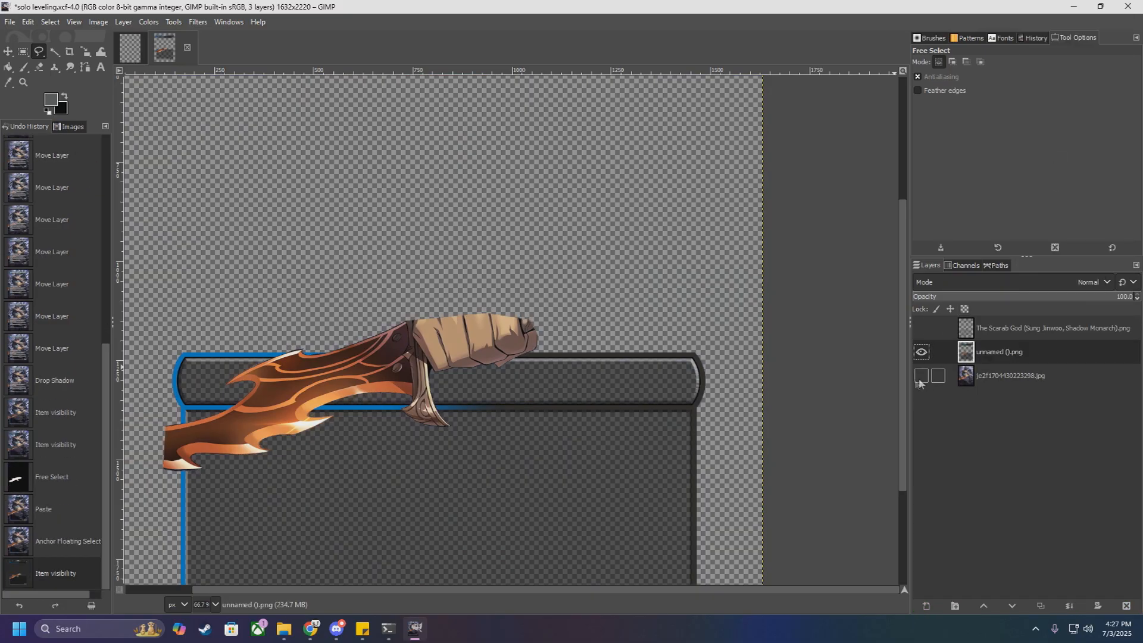
pyautogui.scroll(-3, 593, 453)
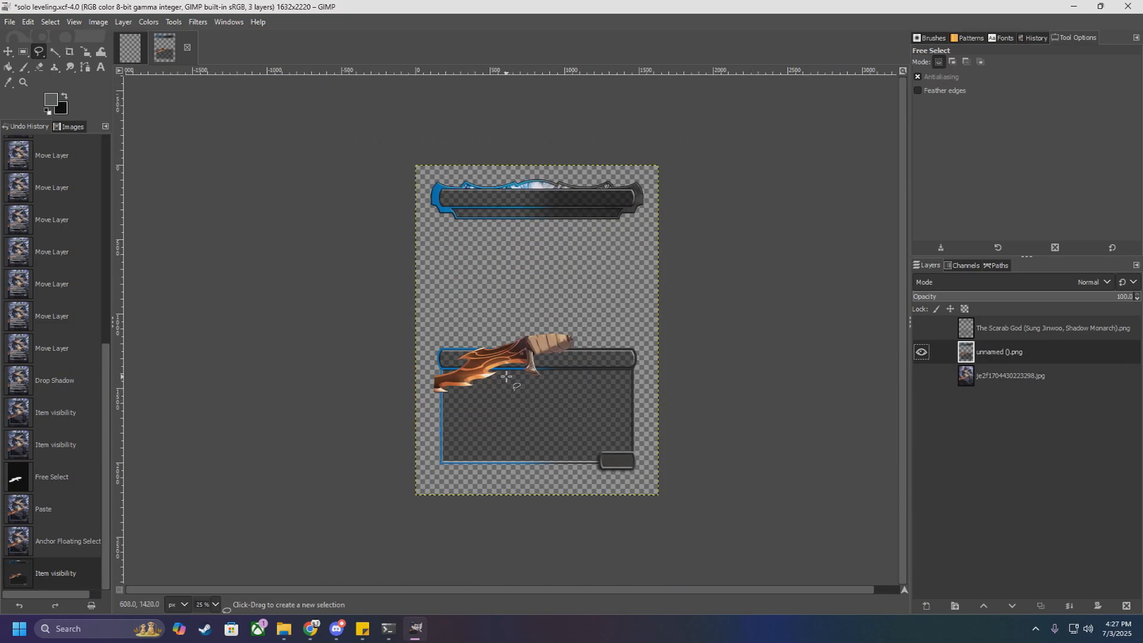
pyautogui.scroll(3, 507, 377)
pyautogui.scroll(-1, 515, 364)
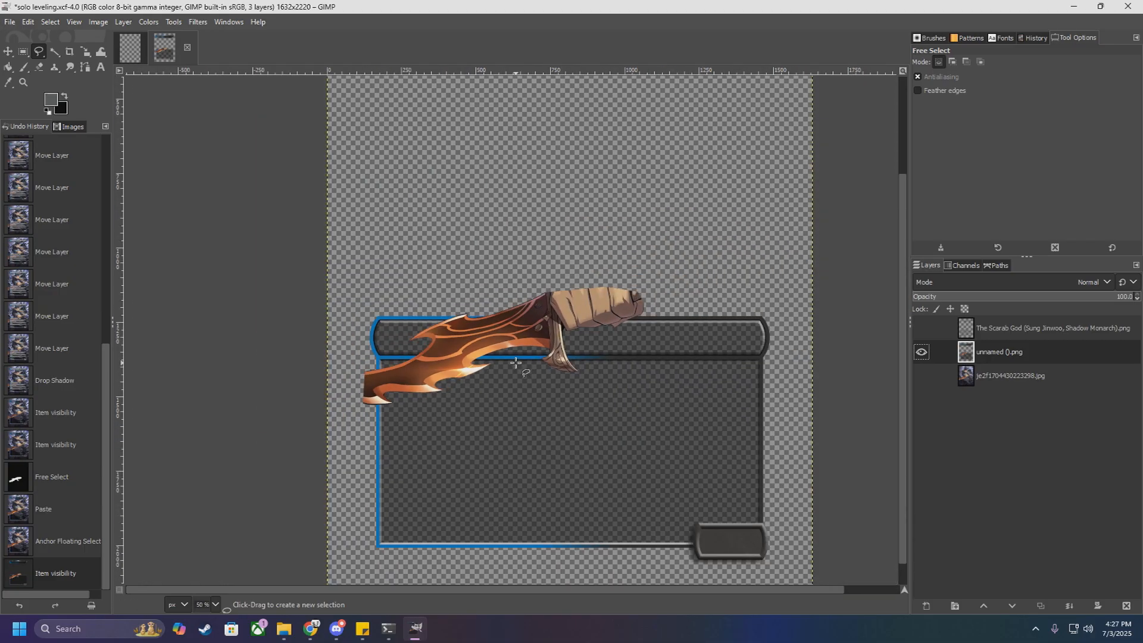
pyautogui.scroll(-1, 516, 362)
pyautogui.scroll(2, 515, 362)
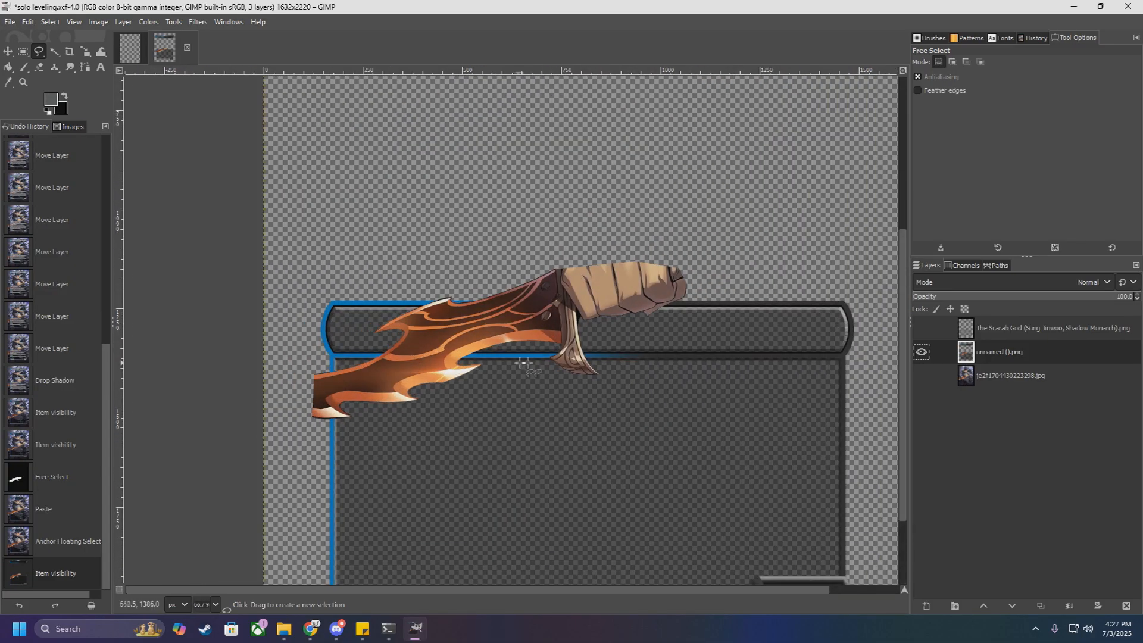
pyautogui.scroll(-2, 593, 364)
pyautogui.scroll(3, 595, 366)
pyautogui.scroll(-2, 545, 348)
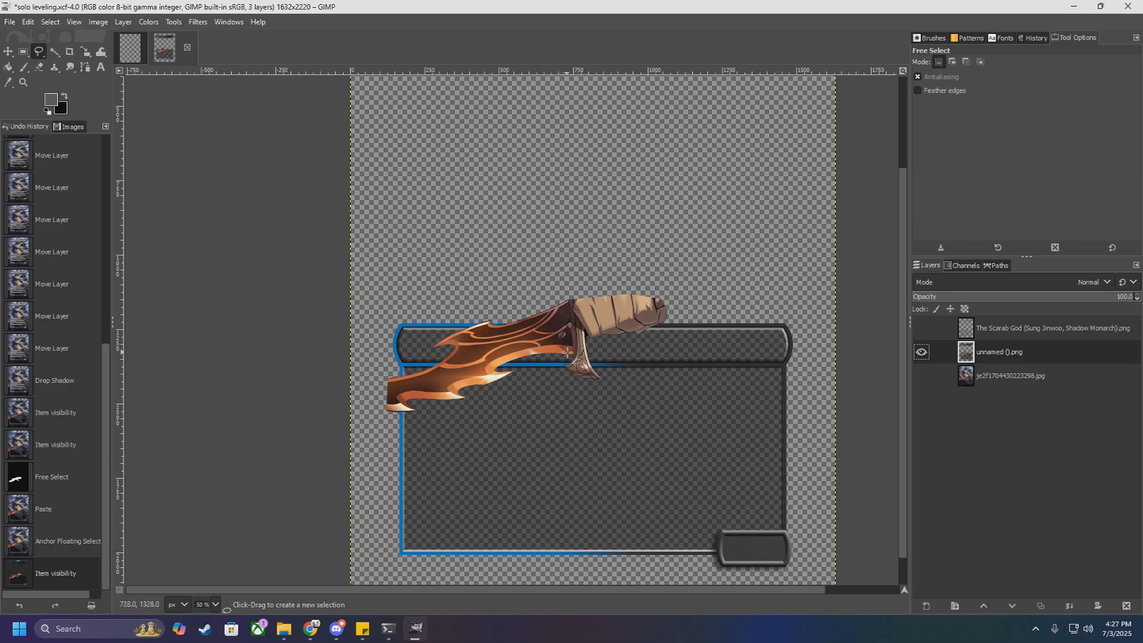
# Step: Examine the fist and dagger cutout over the frame and undo the last two changes
pyautogui.scroll(2, 600, 369)
pyautogui.scroll(-2, 602, 369)
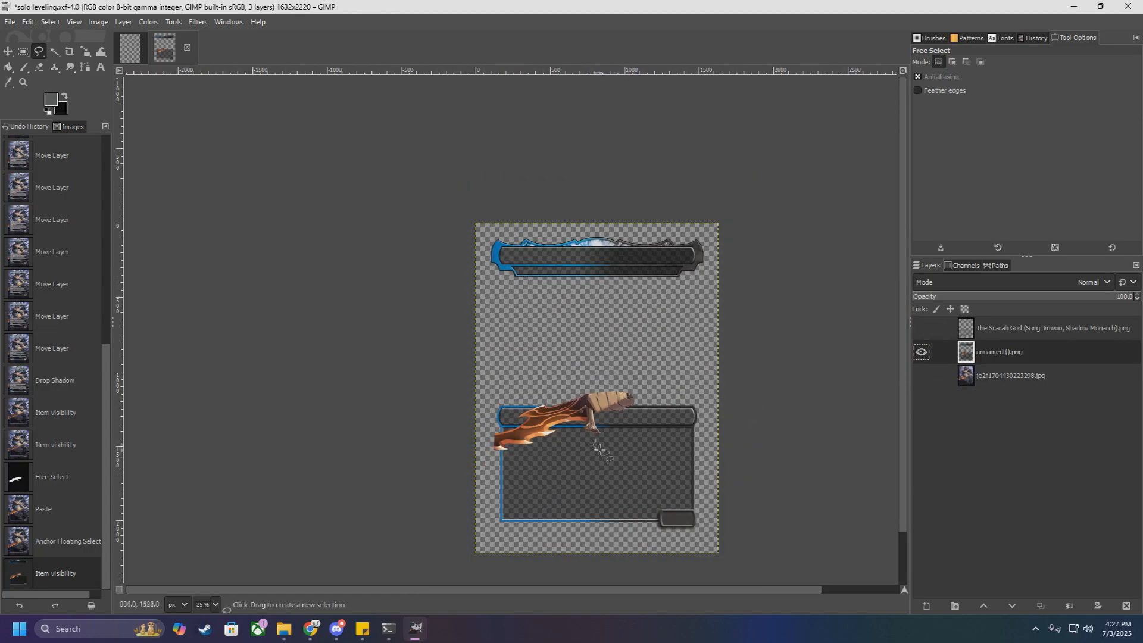
pyautogui.scroll(3, 596, 444)
pyautogui.hotkey('ctrl', 'z')
pyautogui.hotkey('ctrl', 'z')
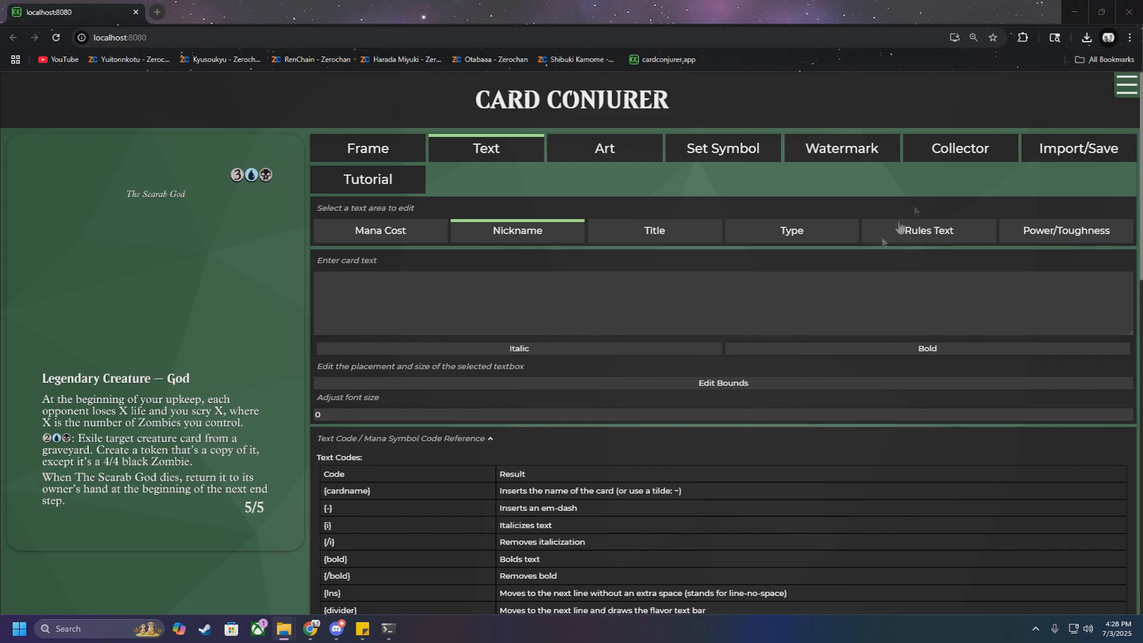
# Step: Switch back to GIMP and examine the full card, especially where the type bar crosses the fist and dagger
pyautogui.click(1076, 13)
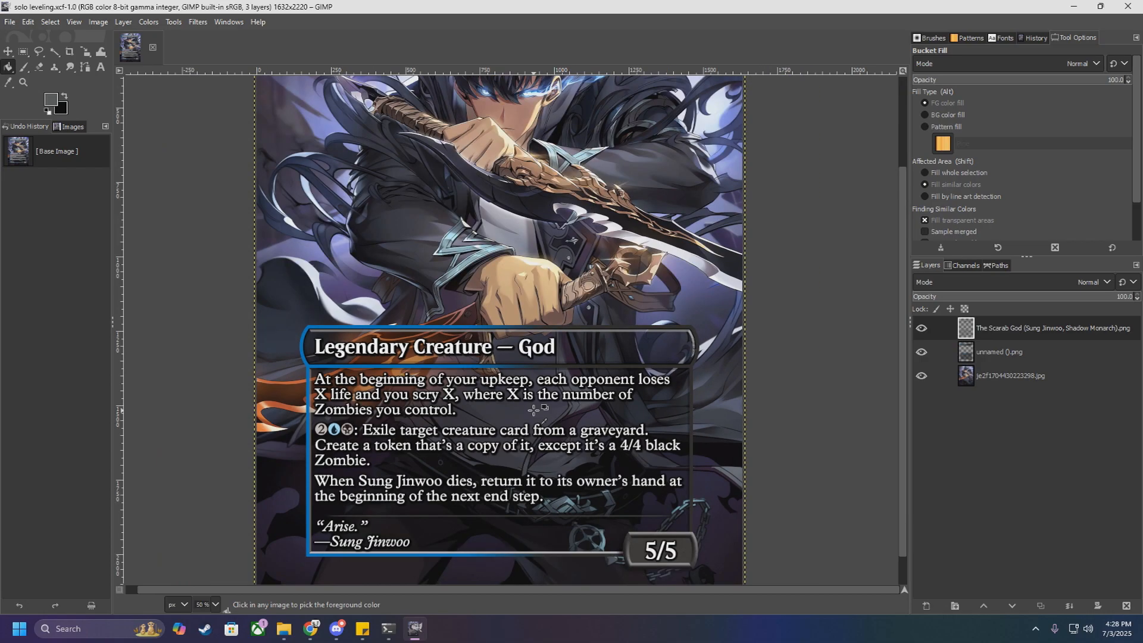
pyautogui.scroll(3, 533, 410)
pyautogui.scroll(-1, 534, 410)
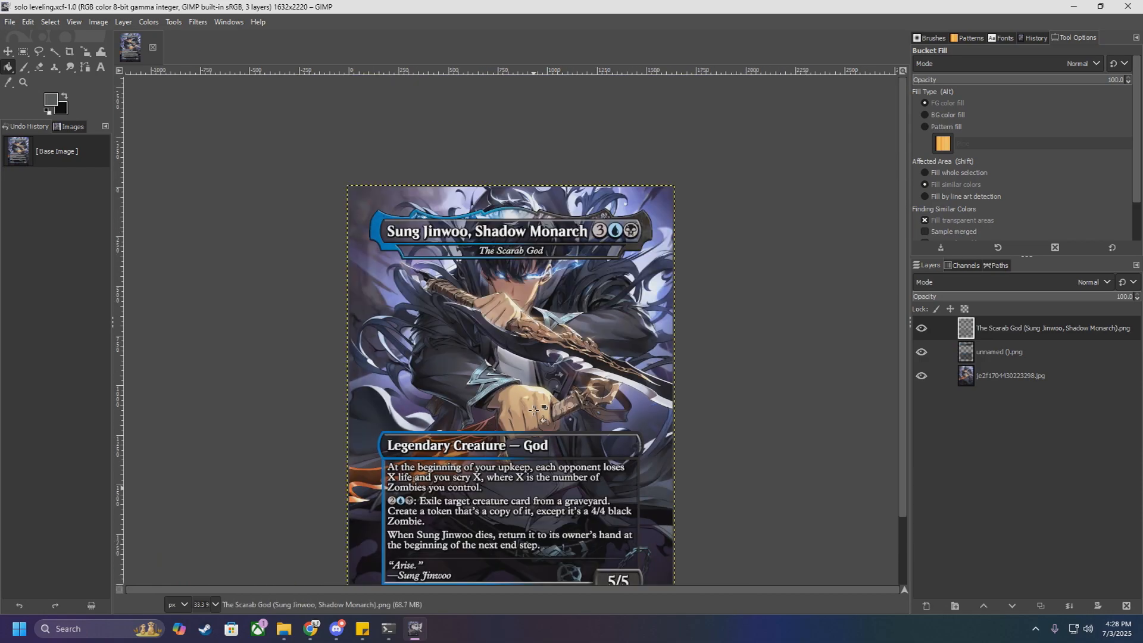
pyautogui.scroll(-2, 533, 409)
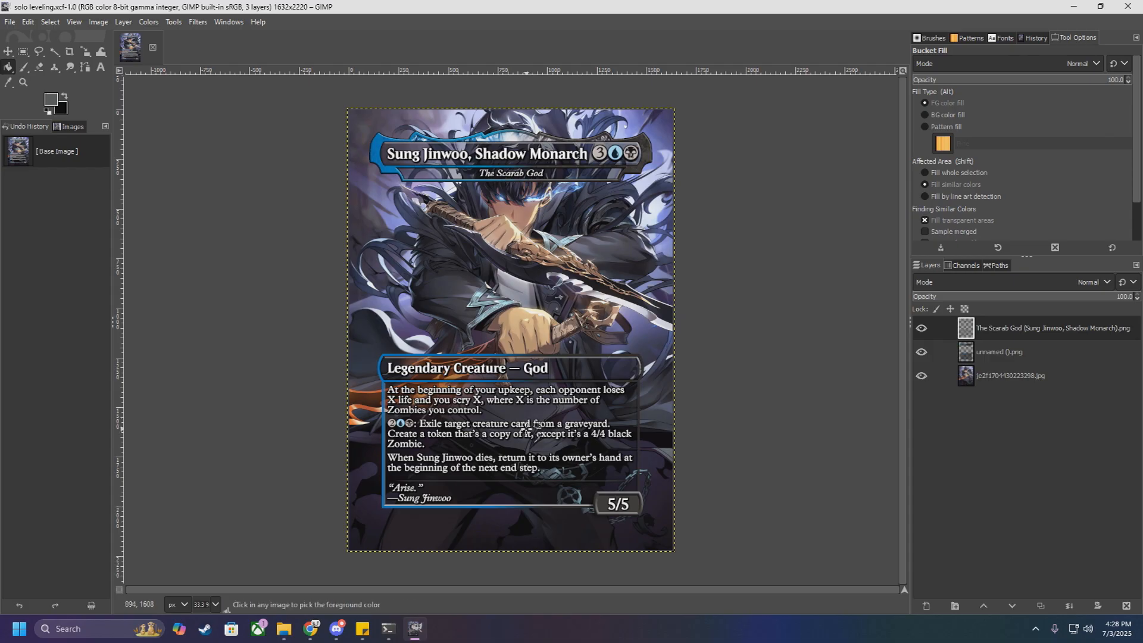
pyautogui.scroll(1, 532, 427)
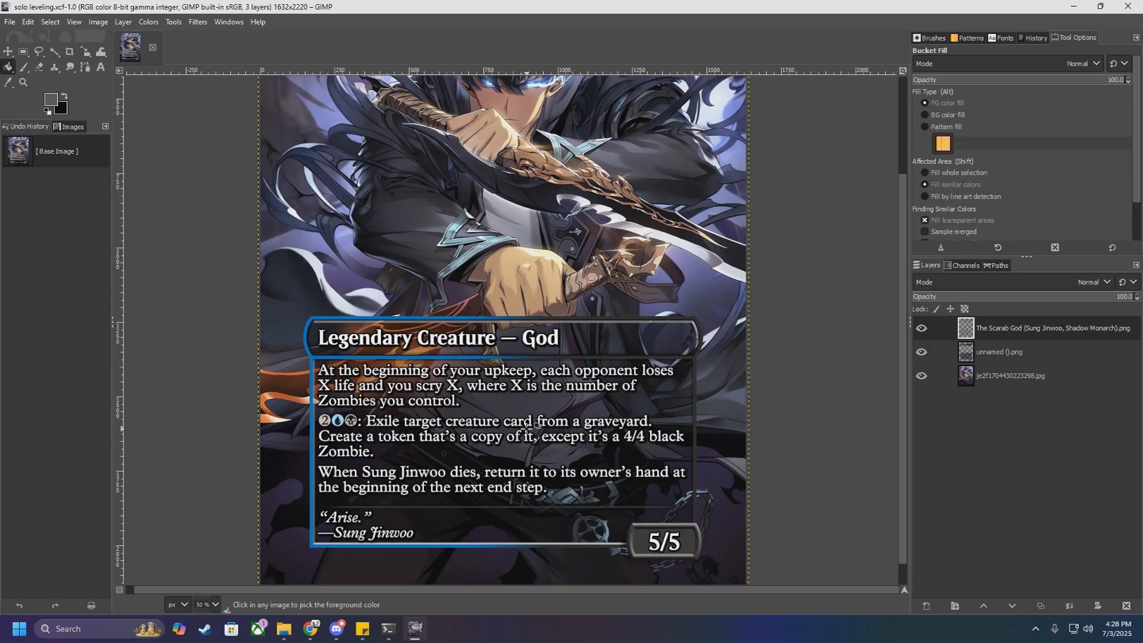
pyautogui.scroll(-1, 531, 427)
pyautogui.scroll(1, 532, 427)
pyautogui.scroll(1, 489, 357)
pyautogui.scroll(2, 489, 357)
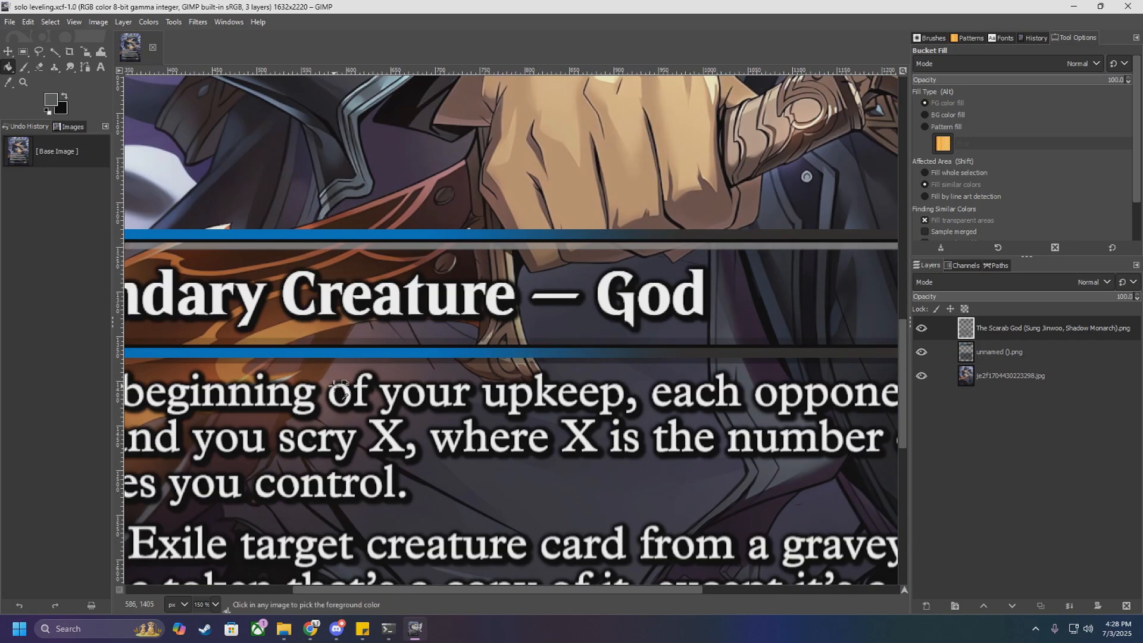
pyautogui.scroll(-3, 305, 368)
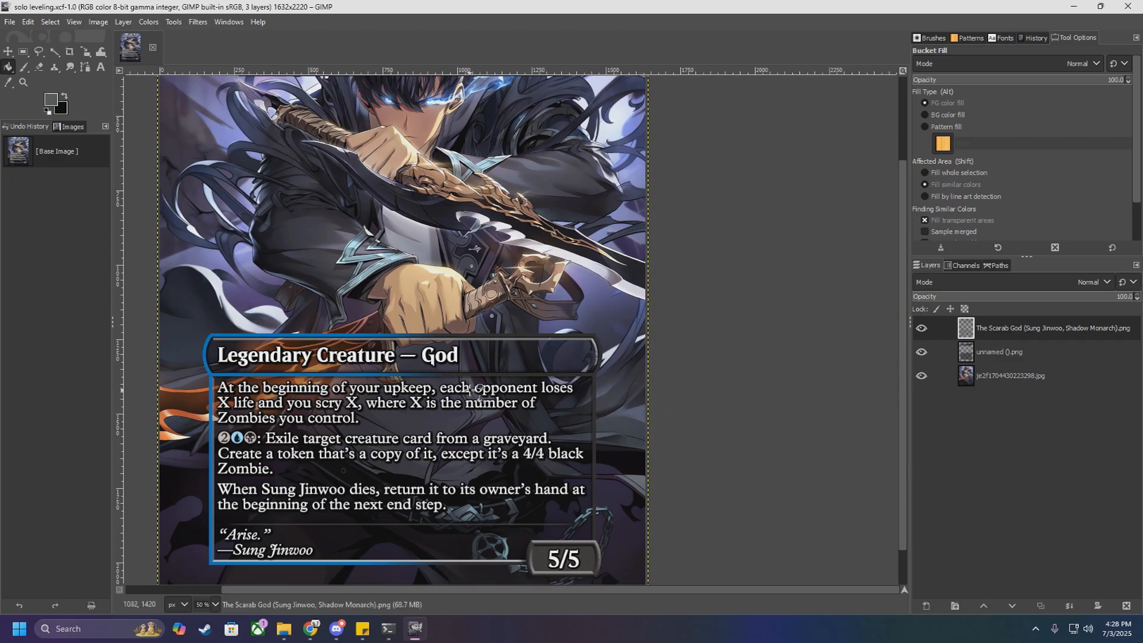
pyautogui.scroll(-1, 473, 390)
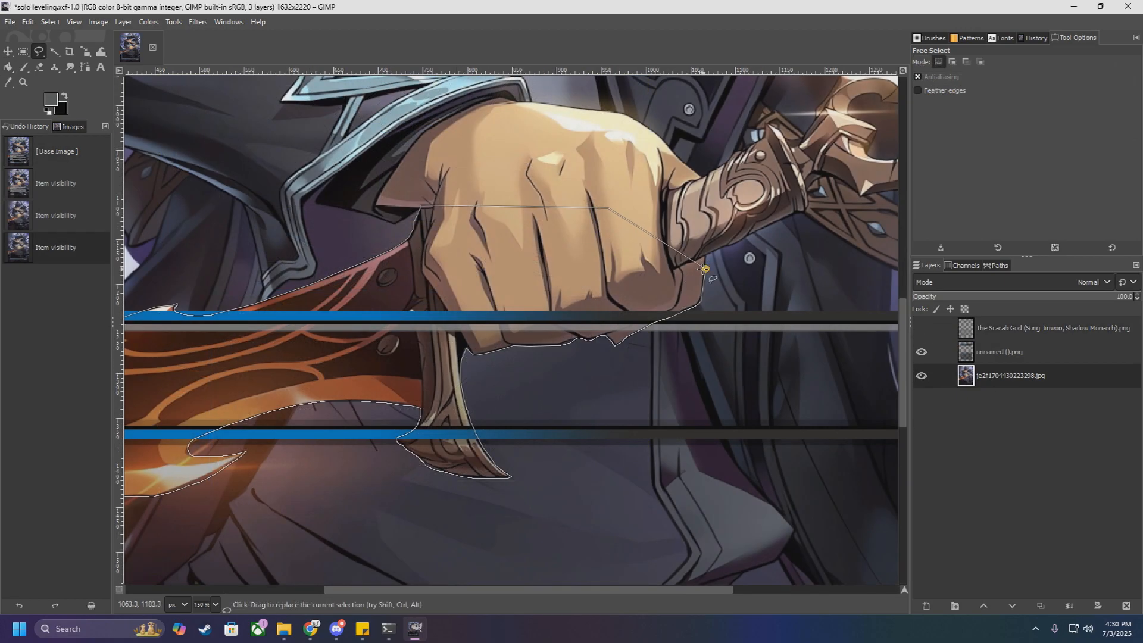
# Step: Commit the free selection around the fist and dagger and copy it from the je2f1704430223298.jpg artwork layer
pyautogui.press('Return')
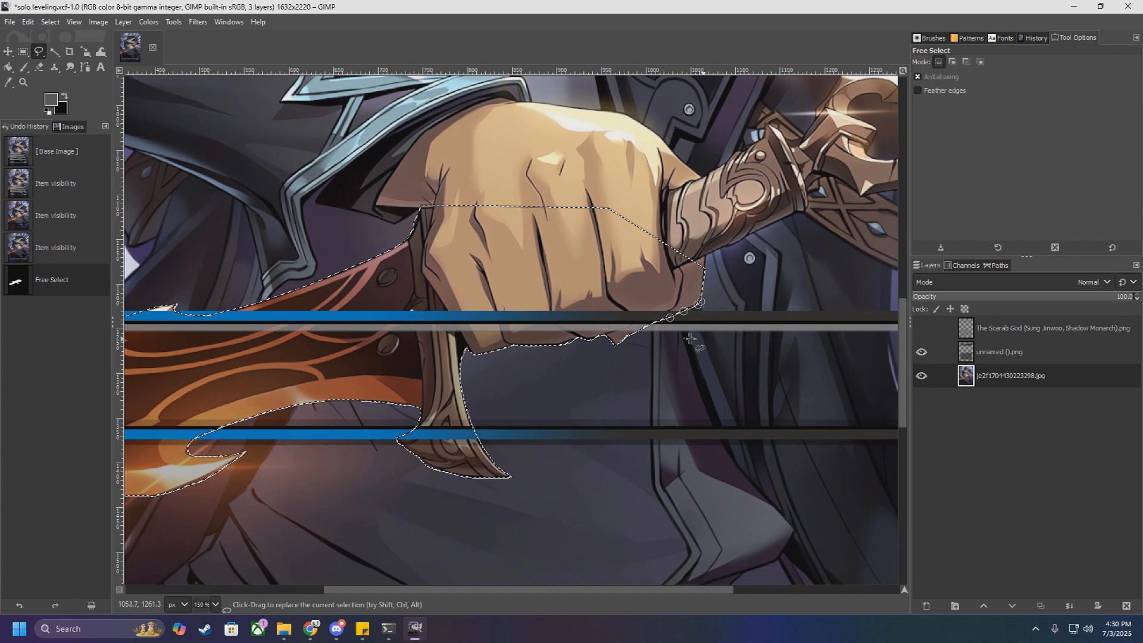
pyautogui.scroll(-4, 589, 360)
pyautogui.press('Return')
pyautogui.hotkey('ctrl', 'c')
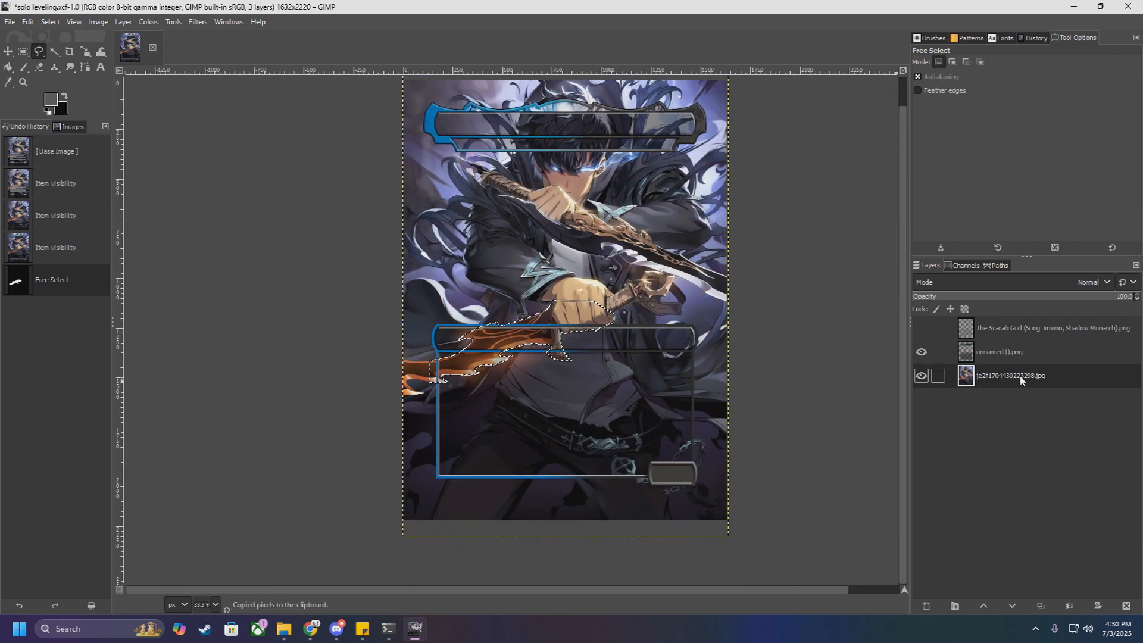
# Step: Paste the fist and dagger above the unnamed ().png frame layer, turn the floating selection into a new layer, and save the project
pyautogui.click(997, 352)
pyautogui.hotkey('ctrl', 'v')
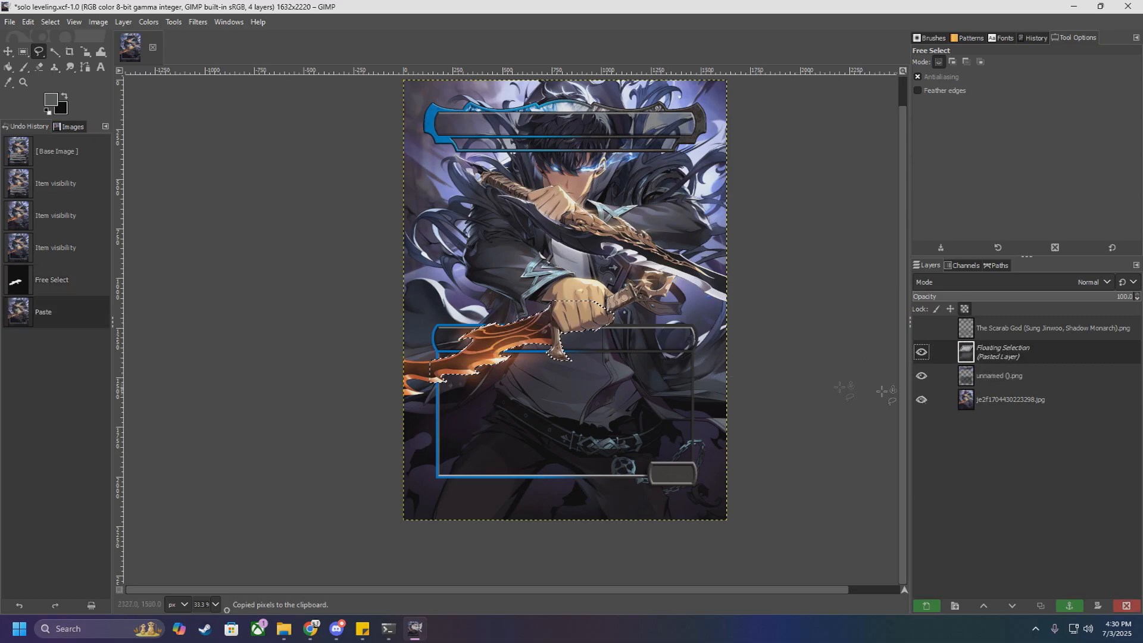
pyautogui.rightClick(1008, 356)
pyautogui.click(1052, 100)
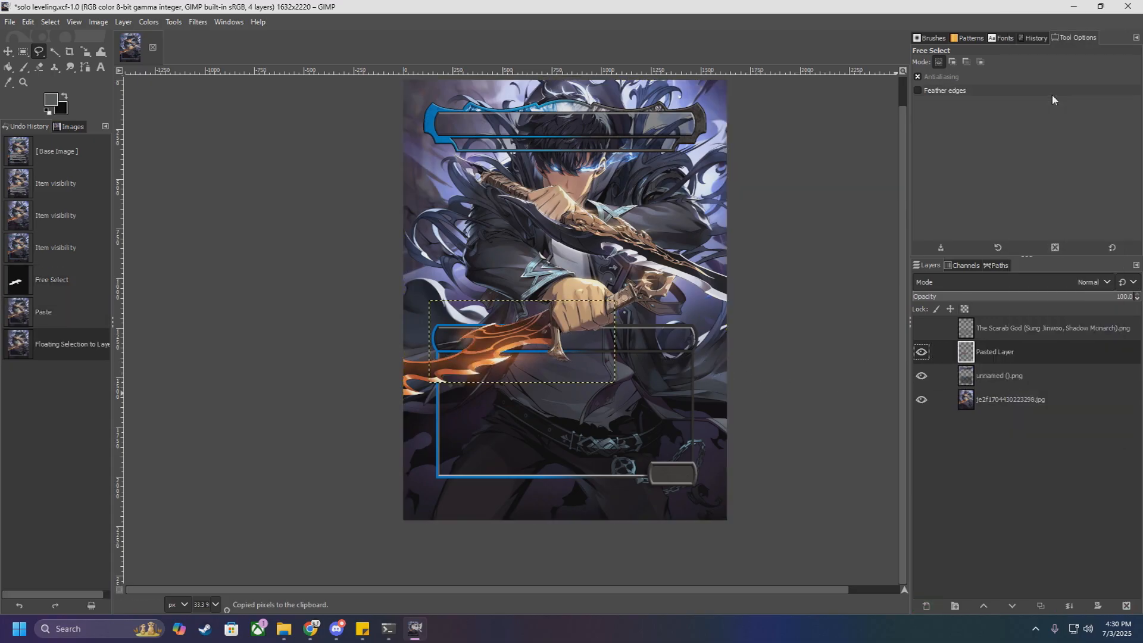
pyautogui.click(10, 21)
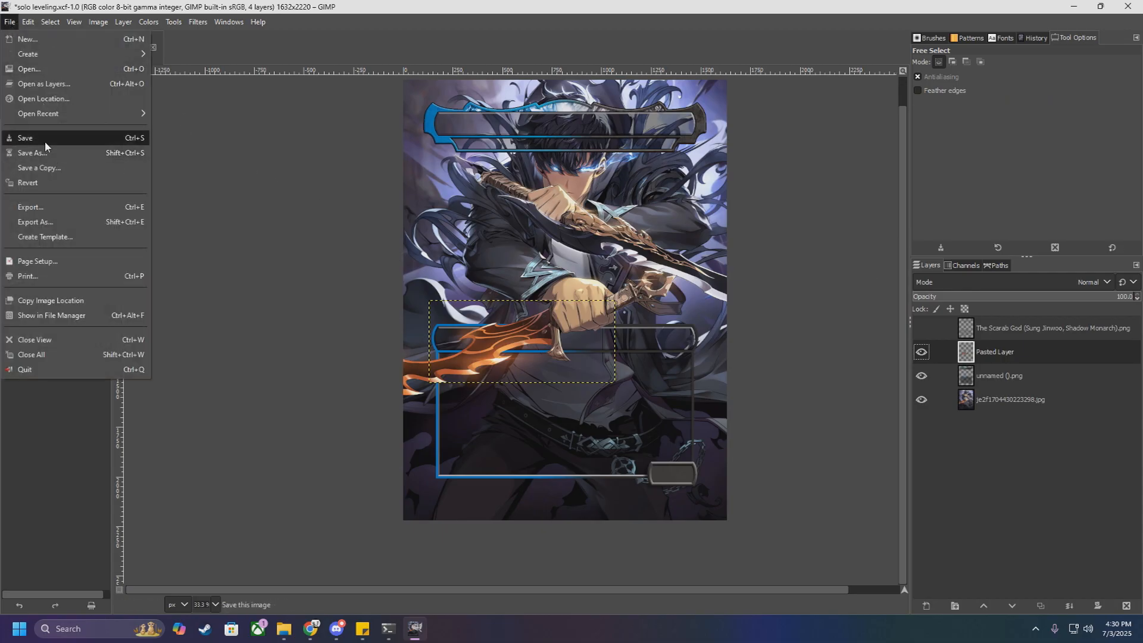
pyautogui.click(27, 136)
# Step: Toggle the Pasted Layer's visibility to compare the card with and without the fist and dagger overlapping the frame
pyautogui.scroll(2, 608, 415)
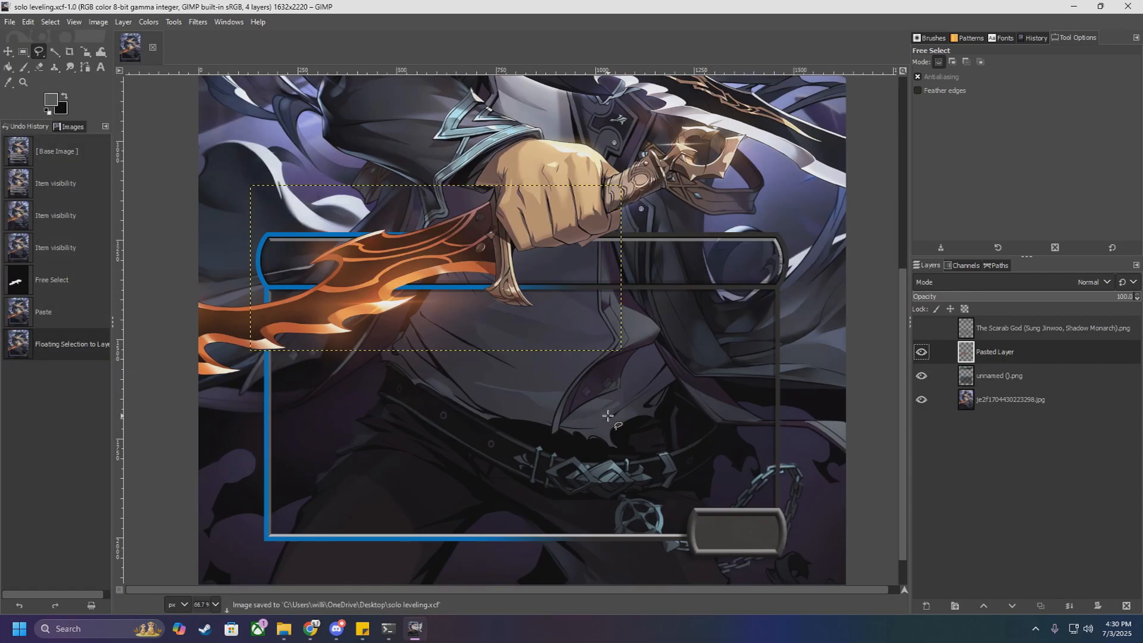
pyautogui.scroll(-1, 608, 415)
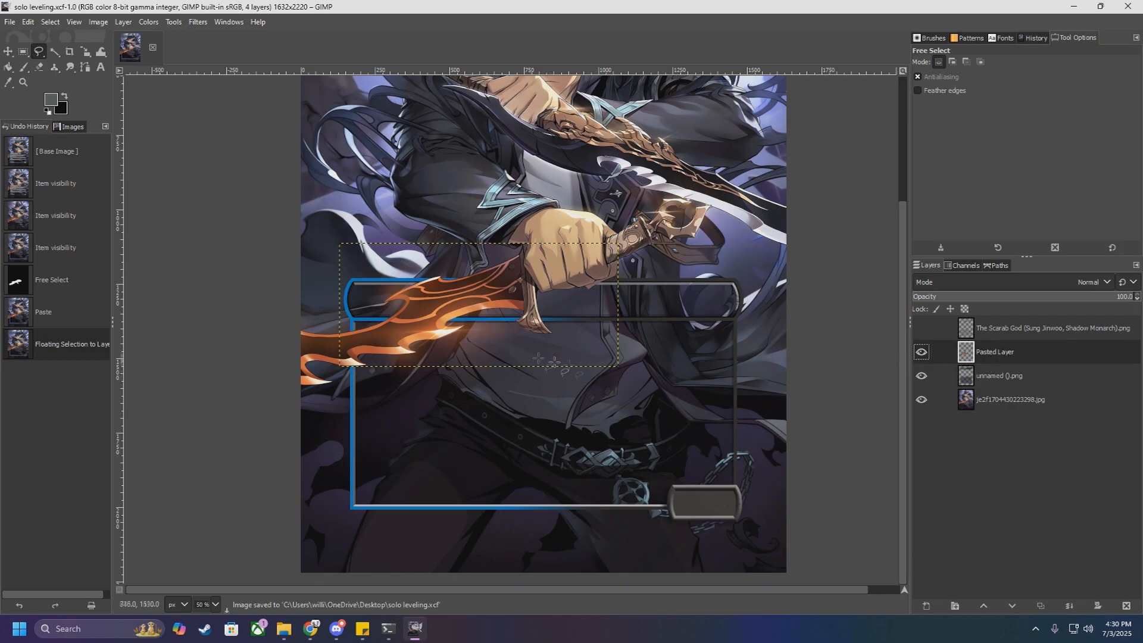
pyautogui.scroll(5, 556, 356)
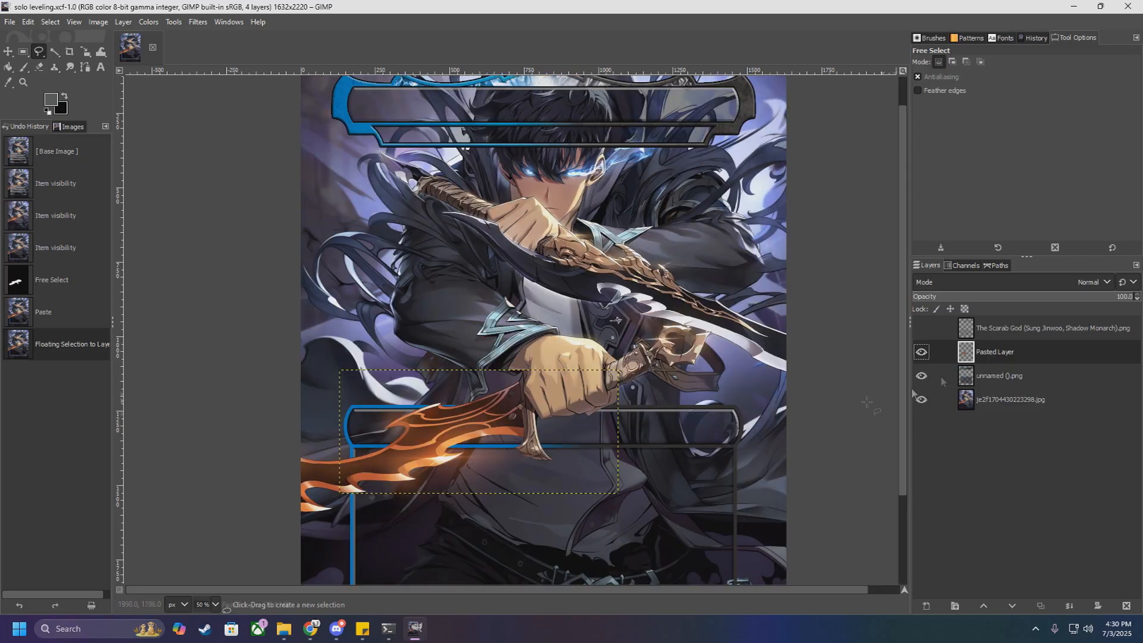
pyautogui.click(922, 354)
pyautogui.click(924, 354)
pyautogui.click(923, 353)
pyautogui.click(922, 353)
pyautogui.click(922, 354)
pyautogui.click(923, 353)
pyautogui.click(922, 353)
pyautogui.click(923, 353)
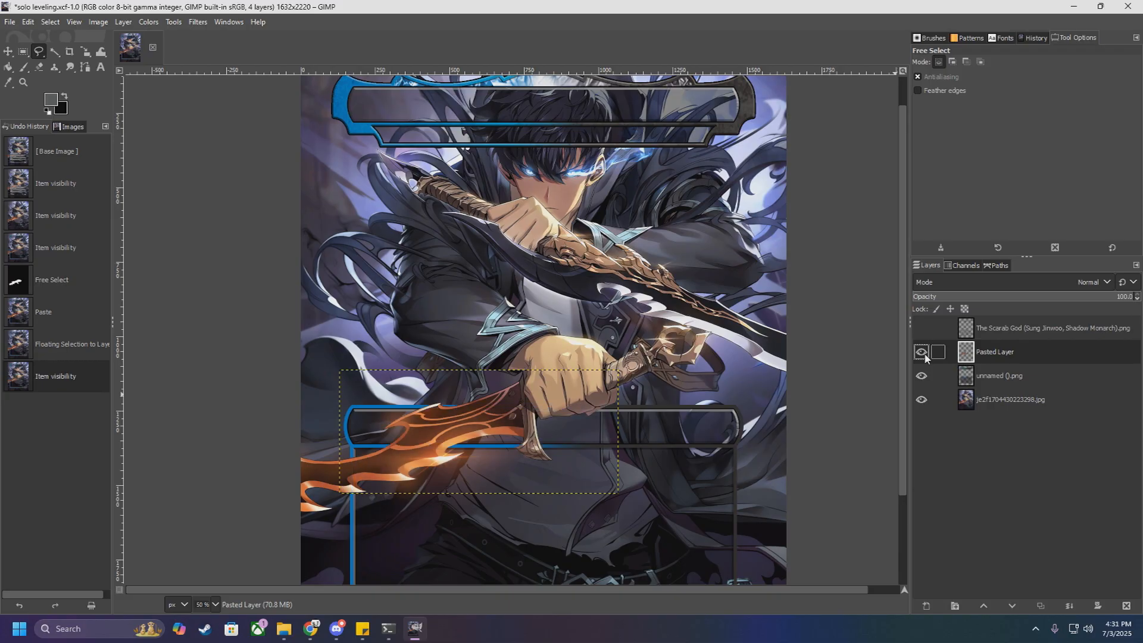
# Step: Examine the edges of the fist and dagger cutout and the hair behind the title bar
pyautogui.scroll(-2, 628, 446)
pyautogui.scroll(3, 605, 362)
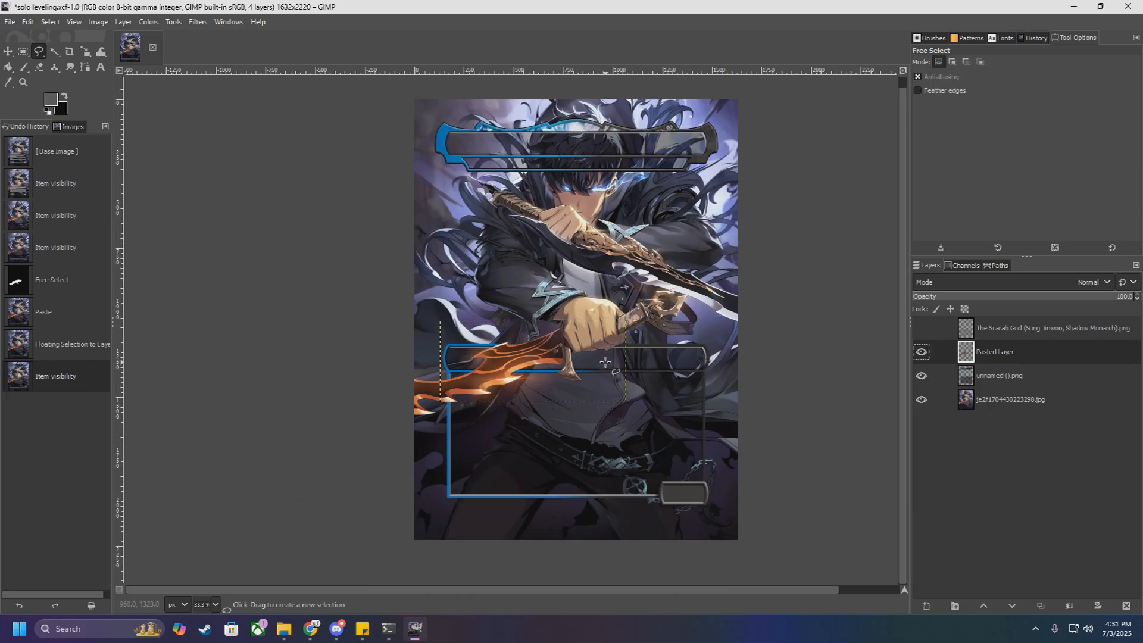
pyautogui.scroll(1, 605, 362)
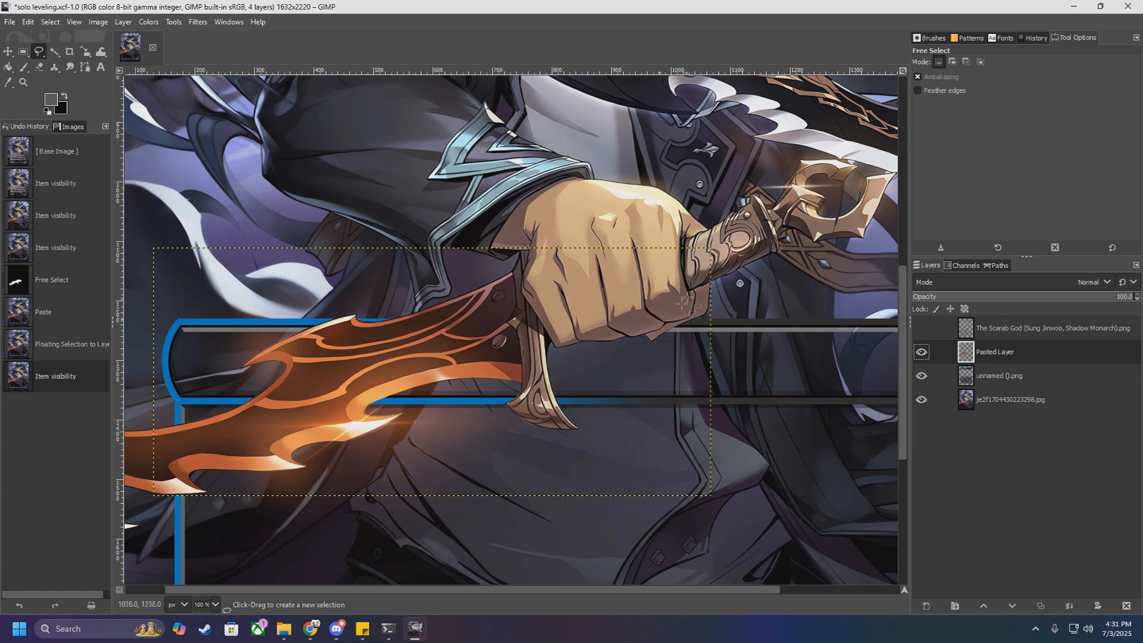
pyautogui.scroll(-3, 739, 284)
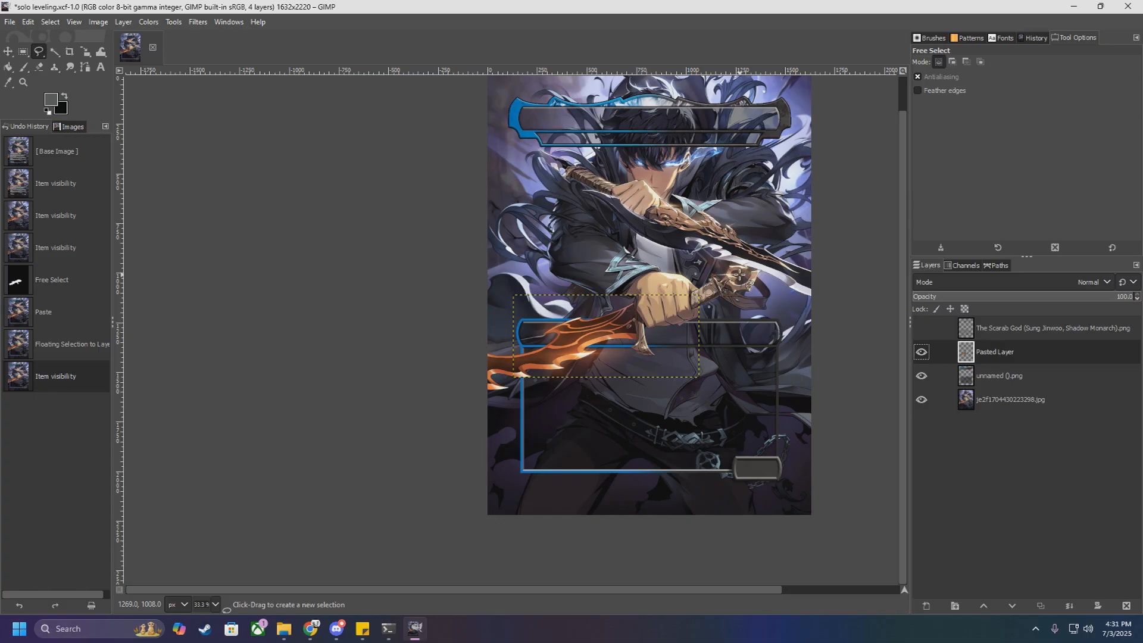
pyautogui.scroll(3, 704, 357)
pyautogui.scroll(-3, 606, 344)
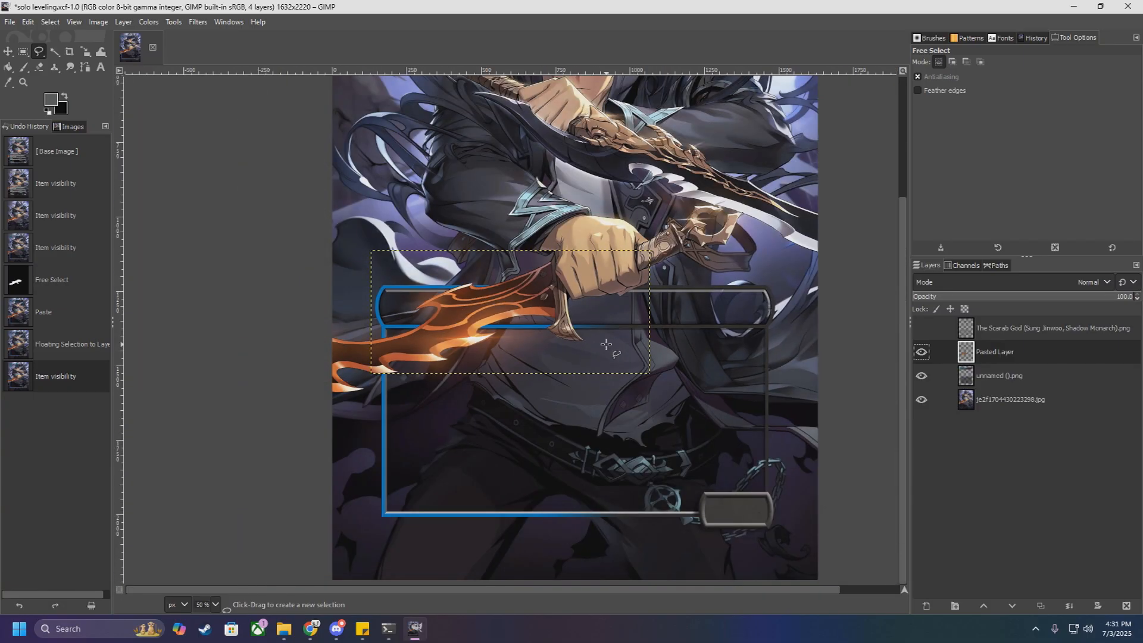
pyautogui.scroll(4, 616, 287)
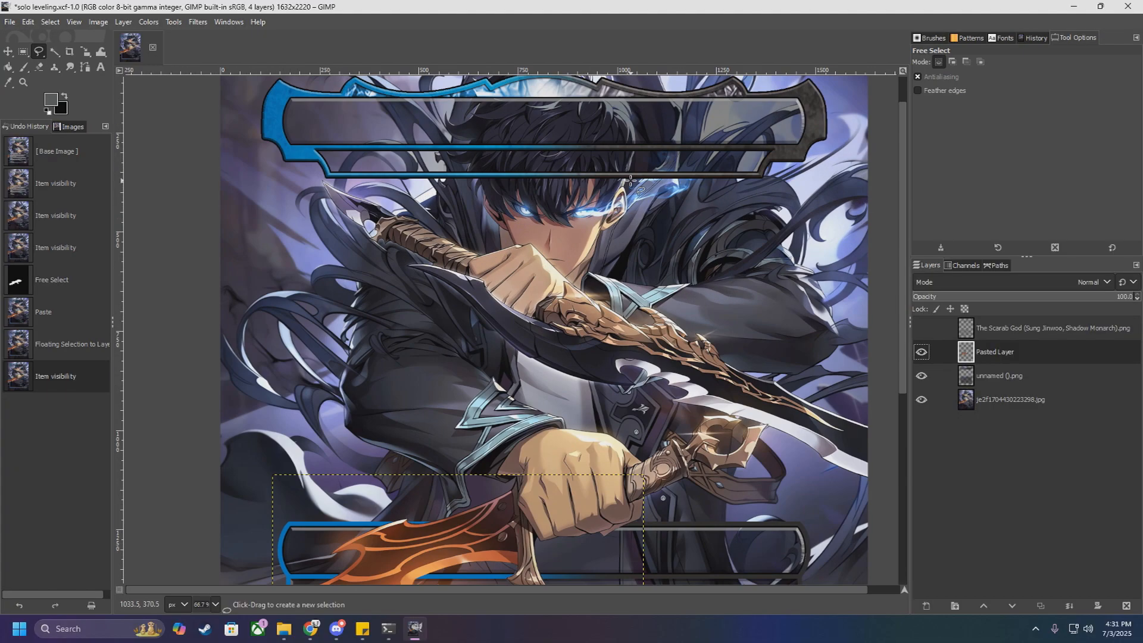
pyautogui.scroll(-4, 608, 206)
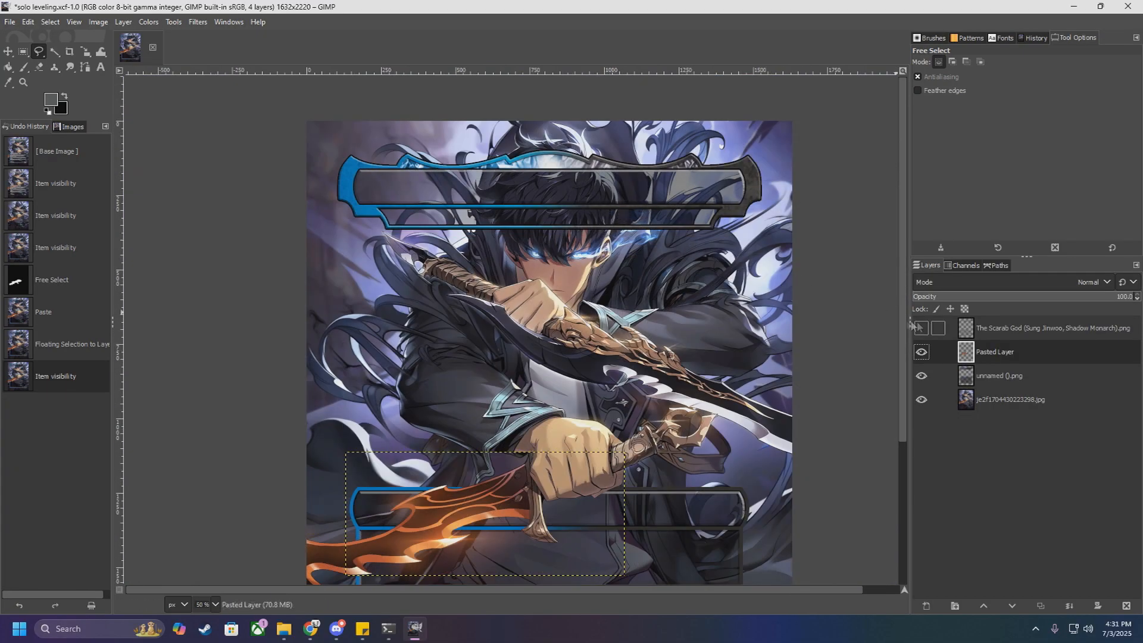
# Step: Isolate the je2f1704430223298.jpg artwork layer as the active layer and check the character's hair against the unnamed ().png frame
pyautogui.click(922, 328)
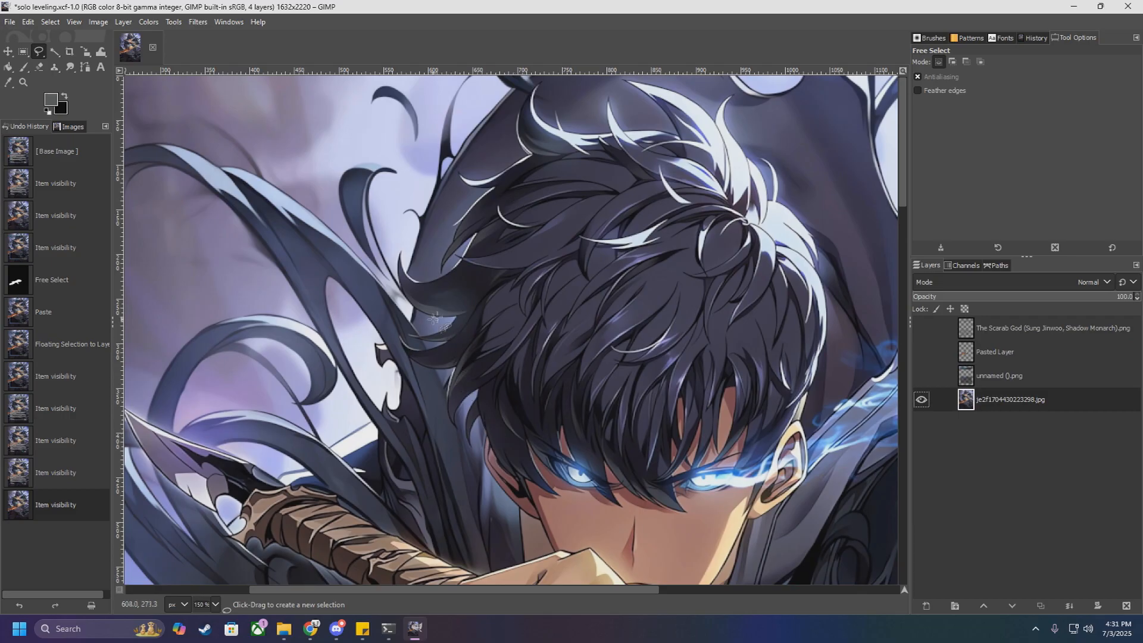
pyautogui.scroll(-2, 482, 283)
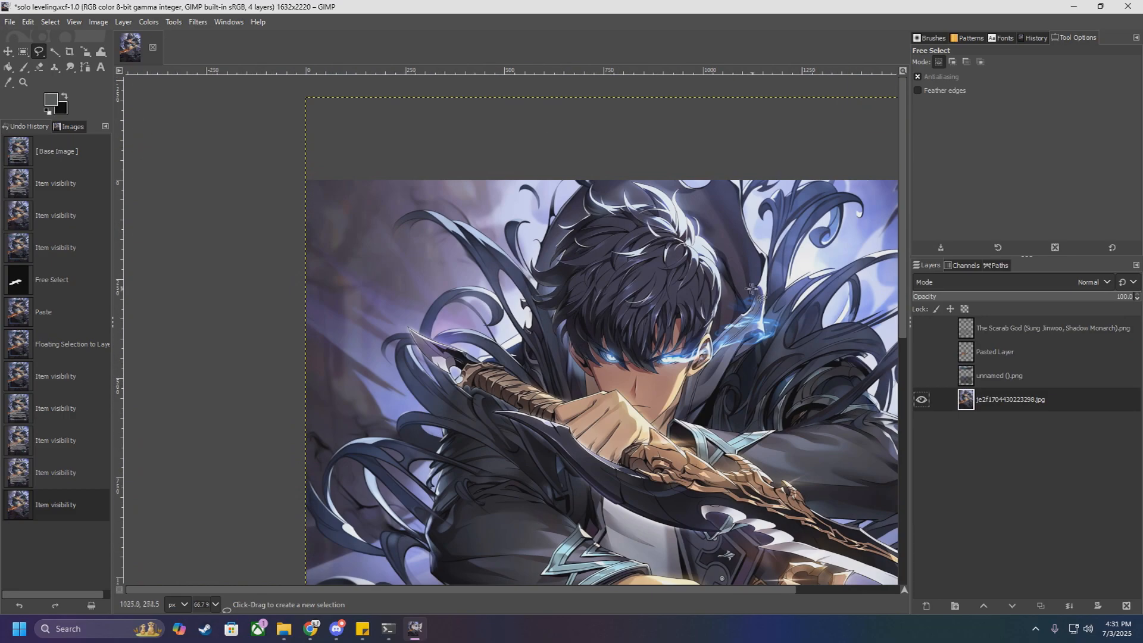
pyautogui.scroll(2, 557, 332)
pyautogui.click(921, 376)
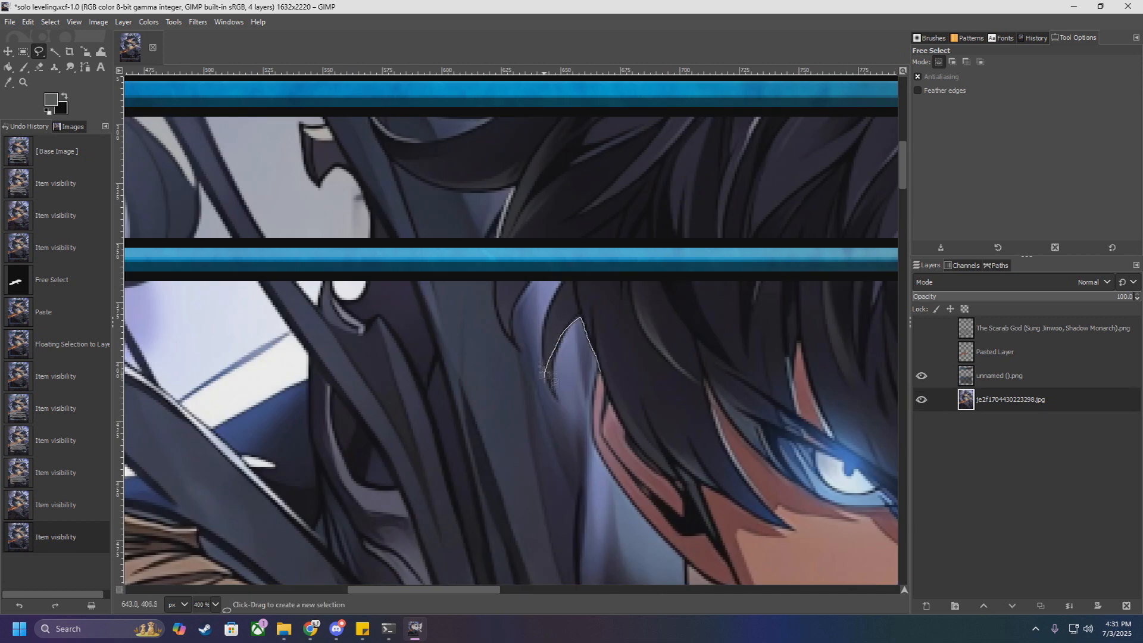
# Step: Start a free selection outline along the hair strands beside the face, with the unnamed ().png frame layer hidden
pyautogui.moveTo(545, 376)
pyautogui.mouseDown()
pyautogui.moveTo(549, 307)
pyautogui.moveTo(574, 245)
pyautogui.moveTo(522, 302)
pyautogui.moveTo(521, 352)
pyautogui.moveTo(494, 285)
pyautogui.moveTo(511, 192)
pyautogui.moveTo(408, 178)
pyautogui.mouseUp()
pyautogui.click(922, 376)
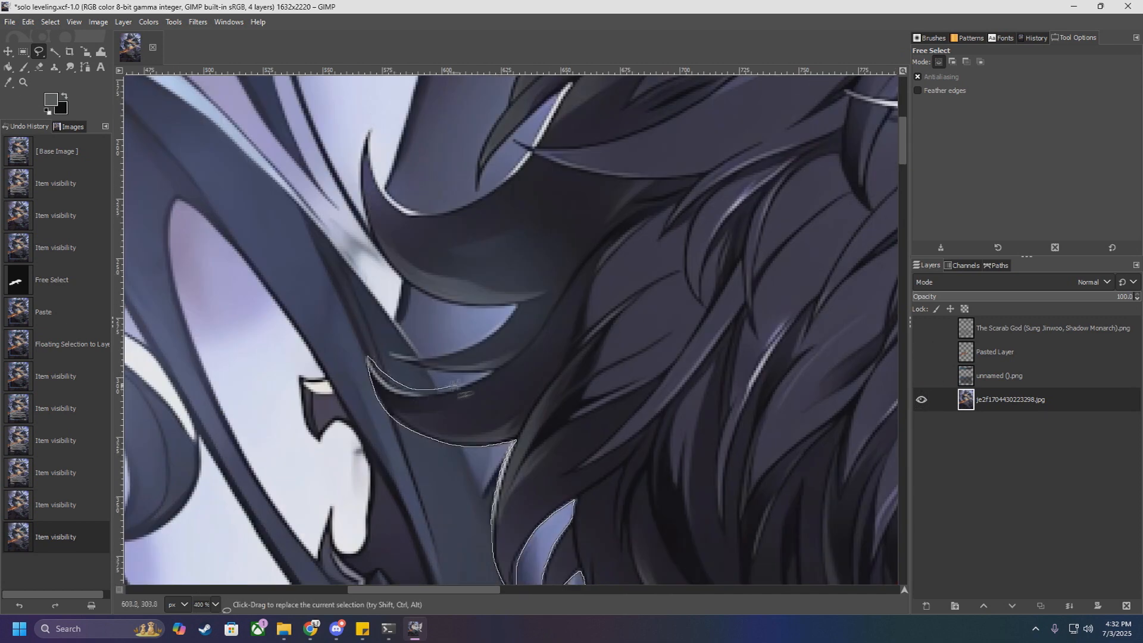
pyautogui.moveTo(364, 356)
pyautogui.mouseDown()
pyautogui.moveTo(387, 355)
pyautogui.moveTo(417, 292)
pyautogui.moveTo(372, 168)
pyautogui.moveTo(479, 196)
pyautogui.mouseUp()
pyautogui.click(370, 131)
pyautogui.click(374, 160)
pyautogui.scroll(1, 483, 196)
pyautogui.moveTo(484, 321)
pyautogui.mouseDown()
pyautogui.moveTo(538, 268)
pyautogui.moveTo(514, 257)
pyautogui.moveTo(477, 283)
pyautogui.moveTo(540, 158)
pyautogui.mouseUp()
# Step: Continue the outline up the hair strands to above the title bar's top edge and show the unnamed ().png frame layer
pyautogui.scroll(2, 539, 157)
pyautogui.click(562, 382)
pyautogui.moveTo(587, 362)
pyautogui.mouseDown()
pyautogui.moveTo(545, 334)
pyautogui.moveTo(519, 297)
pyautogui.moveTo(568, 322)
pyautogui.moveTo(640, 296)
pyautogui.moveTo(691, 260)
pyautogui.moveTo(678, 191)
pyautogui.mouseUp()
pyautogui.click(680, 187)
pyautogui.scroll(1, 685, 156)
pyautogui.click(707, 133)
pyautogui.click(921, 376)
pyautogui.scroll(-2, 763, 296)
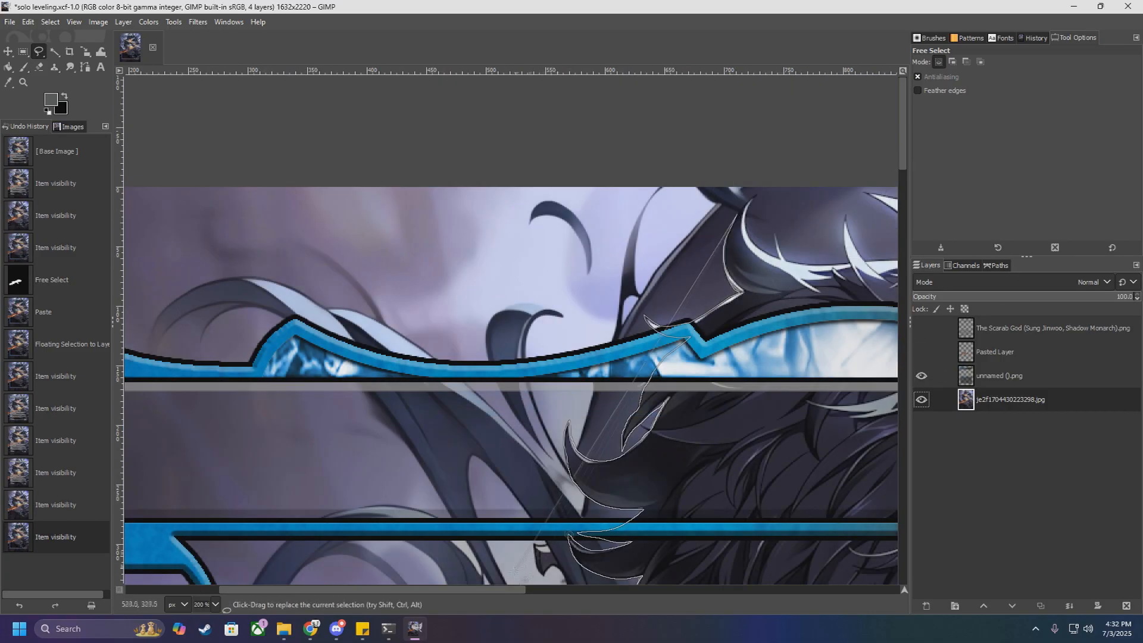
# Step: Run the outline across the top of the hair, hide the frame layer, and trace the small curved strand beside the crown
pyautogui.hscroll(3, 524, 251)
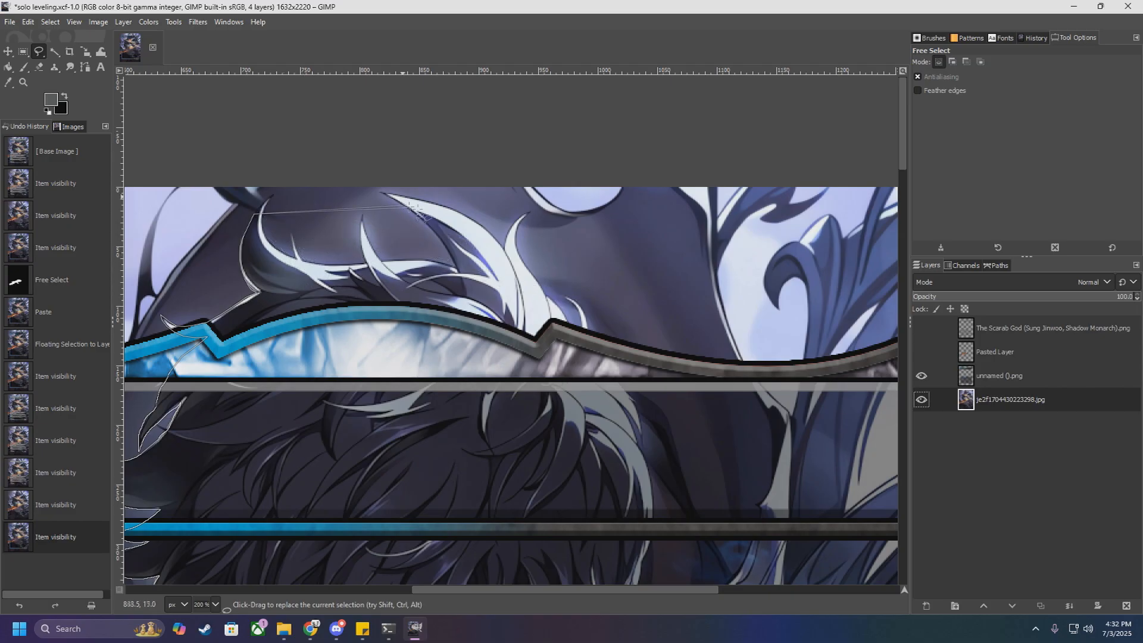
pyautogui.scroll(5, 542, 298)
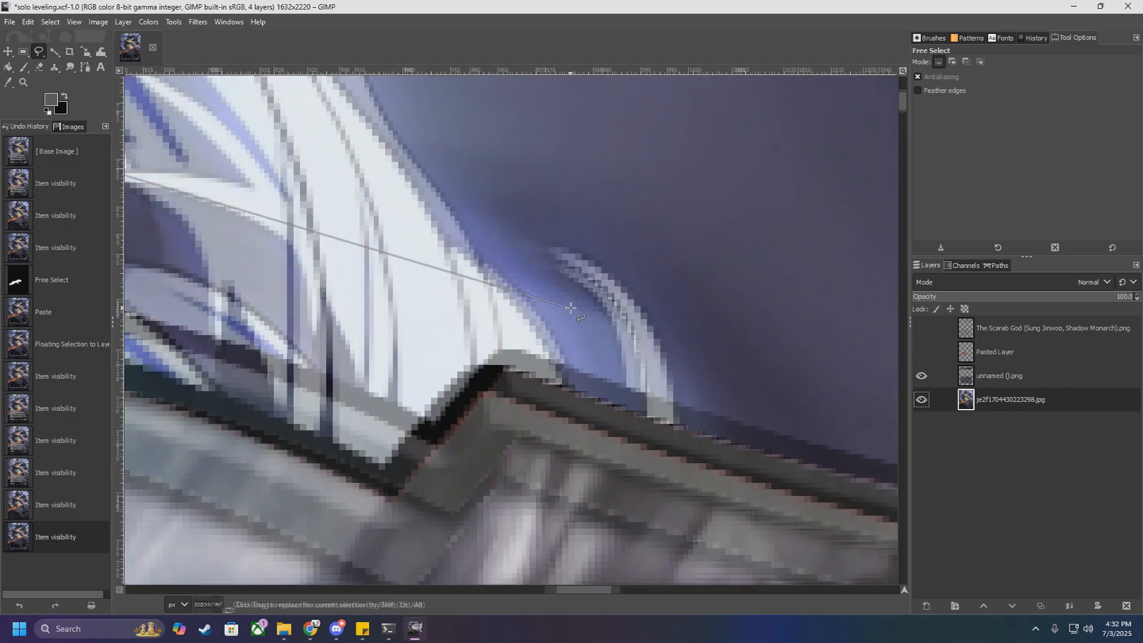
pyautogui.click(922, 376)
pyautogui.click(598, 488)
pyautogui.click(603, 555)
pyautogui.click(634, 556)
pyautogui.click(638, 359)
pyautogui.click(572, 266)
pyautogui.click(643, 298)
pyautogui.scroll(-1, 685, 411)
pyautogui.click(679, 392)
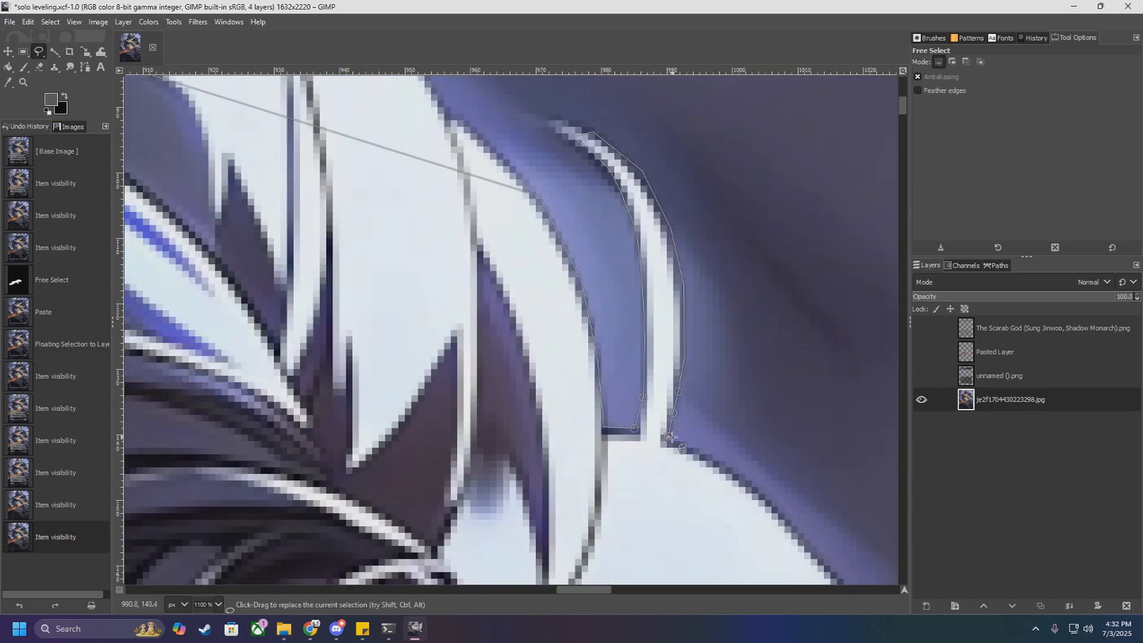
# Step: Trace the outline along the bright outer edge of the hair below the small curved strand
pyautogui.scroll(-5, 671, 437)
pyautogui.scroll(3, 672, 437)
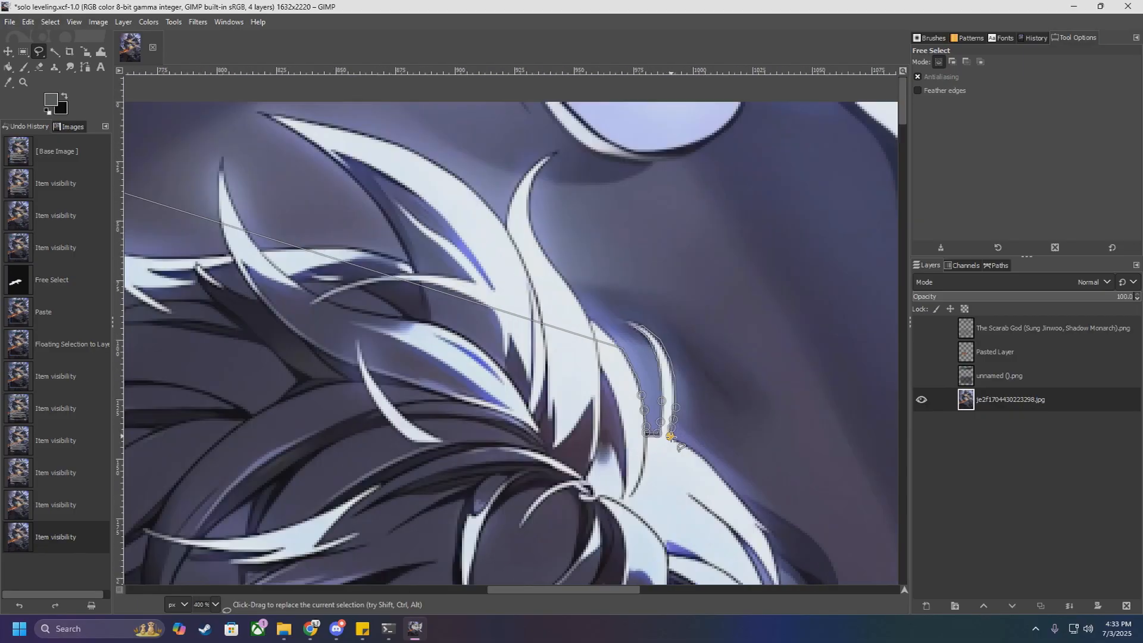
pyautogui.scroll(-5, 671, 437)
pyautogui.scroll(6, 671, 437)
pyautogui.scroll(-5, 671, 437)
pyautogui.scroll(4, 682, 405)
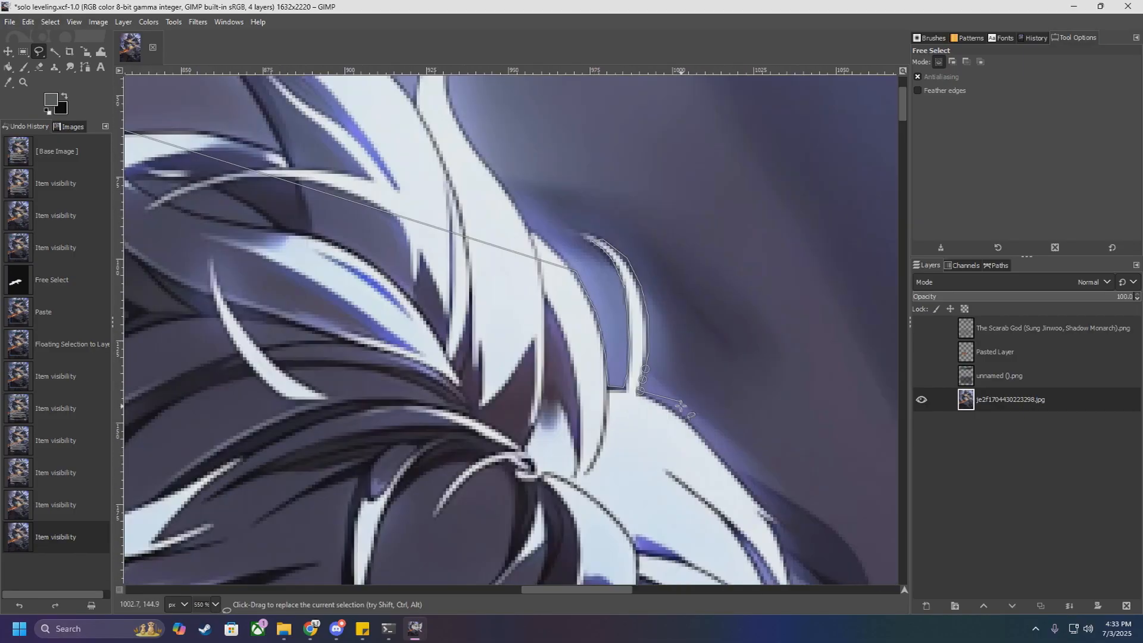
pyautogui.click(701, 429)
pyautogui.click(720, 455)
pyautogui.click(749, 484)
pyautogui.click(775, 515)
pyautogui.click(782, 529)
pyautogui.scroll(-1, 784, 524)
pyautogui.click(778, 402)
pyautogui.click(790, 430)
pyautogui.scroll(-2, 805, 544)
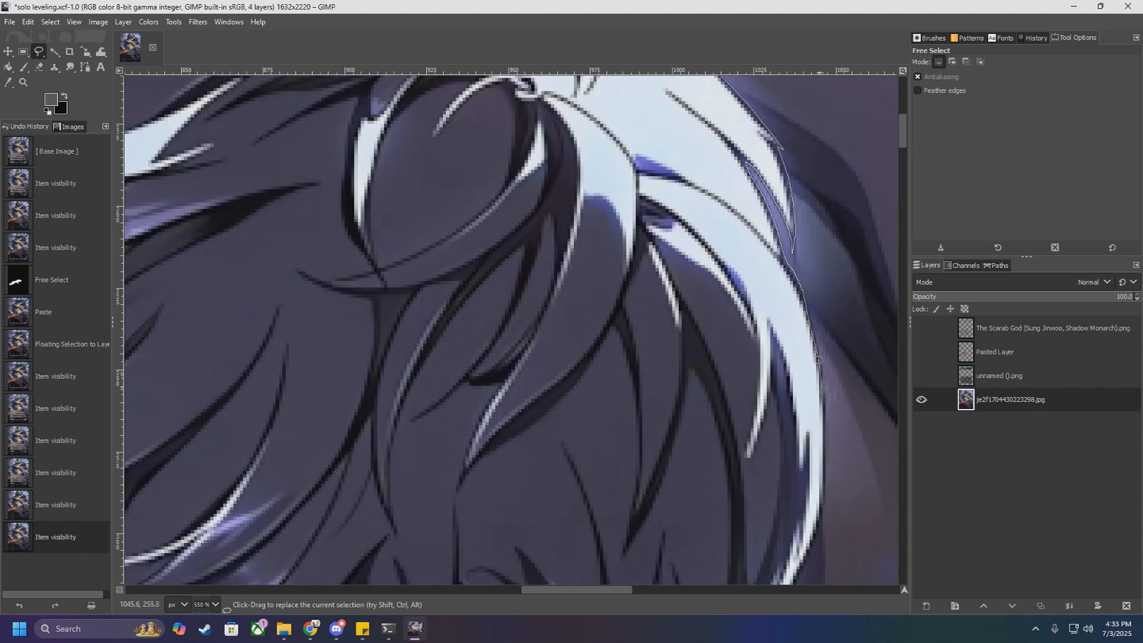
# Step: Check the hair against the frame and extend the outline down the outer hair edge towards the ear
pyautogui.scroll(-3, 810, 357)
pyautogui.click(922, 376)
pyautogui.click(922, 377)
pyautogui.click(766, 414)
pyautogui.click(755, 452)
pyautogui.click(738, 492)
pyautogui.click(746, 527)
# Step: Show the unnamed ().png frame layer, close the hair outline into a selection and copy the selected artwork
pyautogui.click(922, 376)
pyautogui.scroll(-3, 759, 482)
pyautogui.scroll(-2, 757, 507)
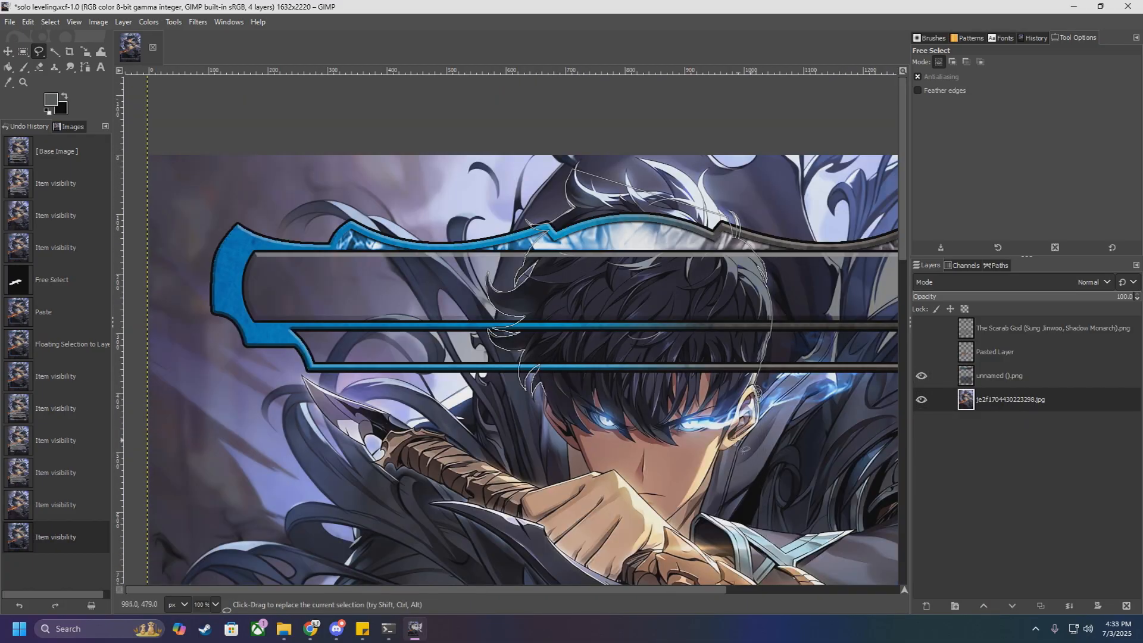
pyautogui.scroll(5, 559, 400)
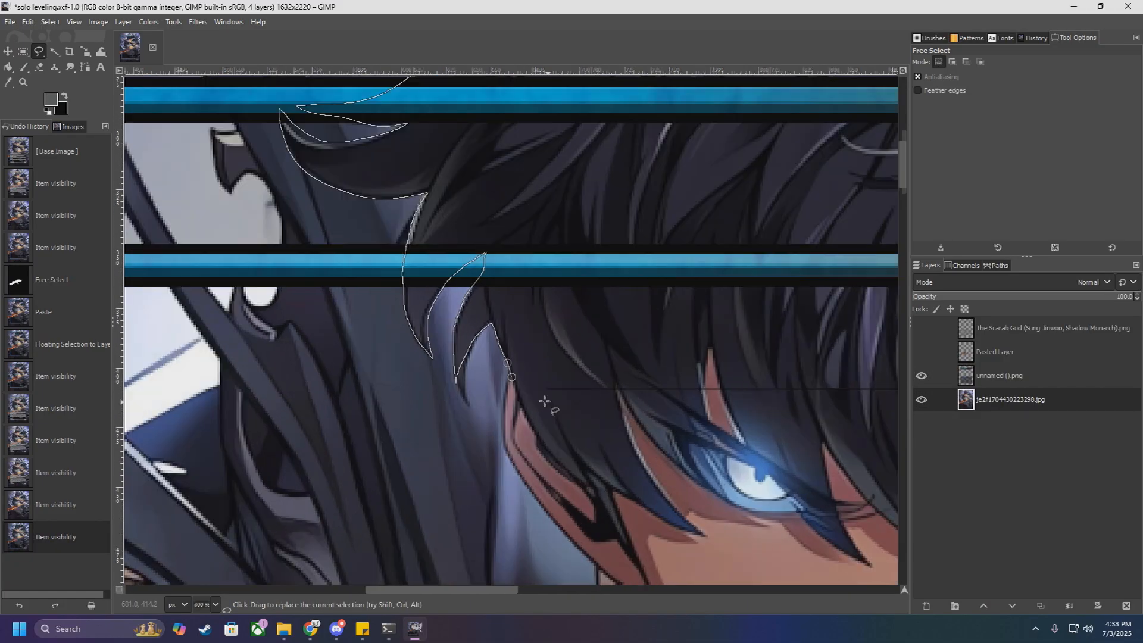
pyautogui.press('Return')
pyautogui.scroll(-7, 575, 408)
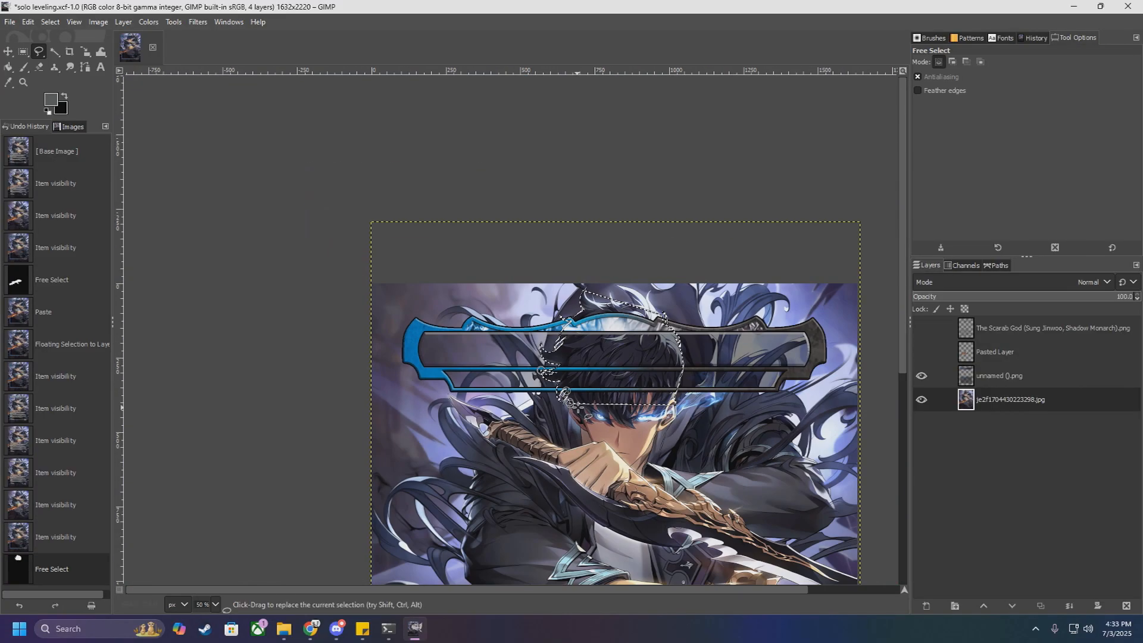
pyautogui.hotkey('ctrl', 'c')
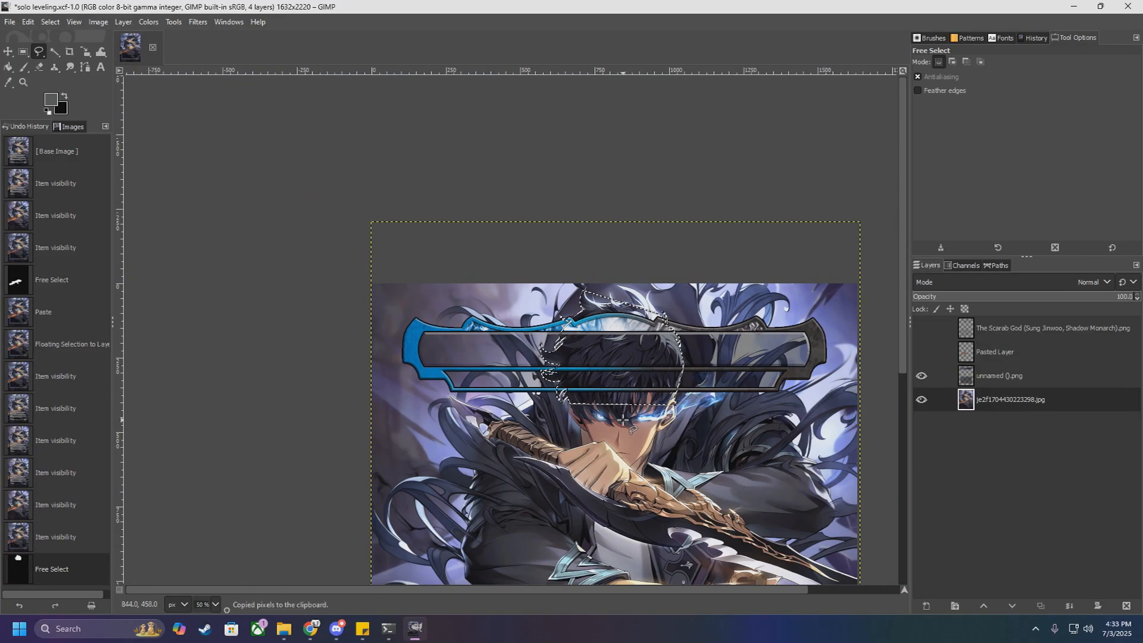
pyautogui.scroll(-3, 619, 301)
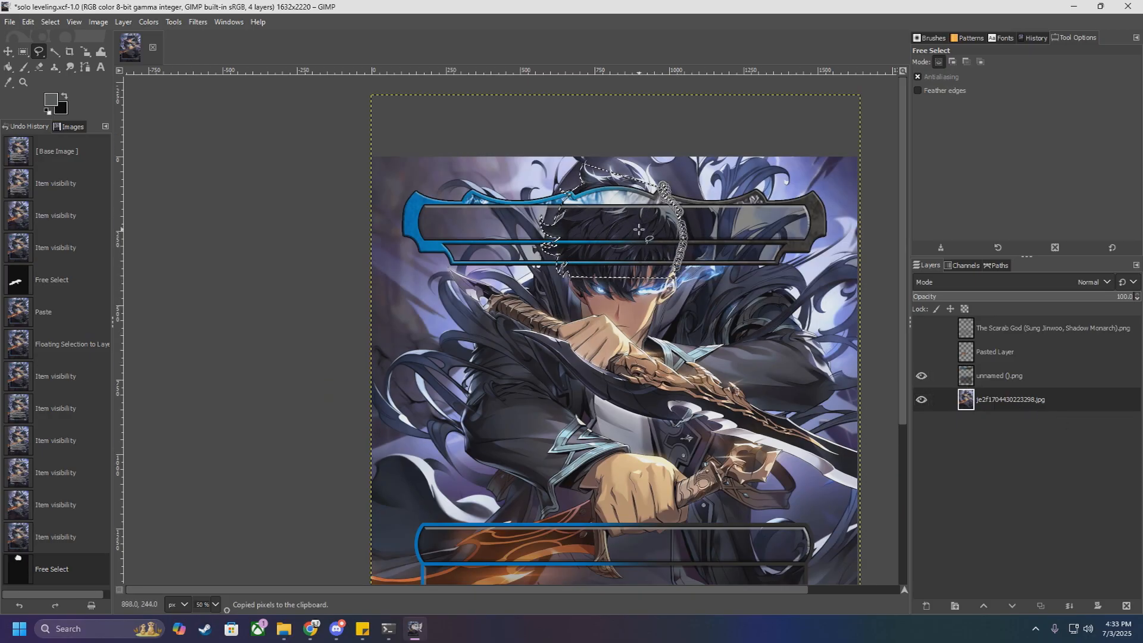
# Step: Show the Pasted Layer with the dagger cut-out and try pasting the copied hair there
pyautogui.click(976, 355)
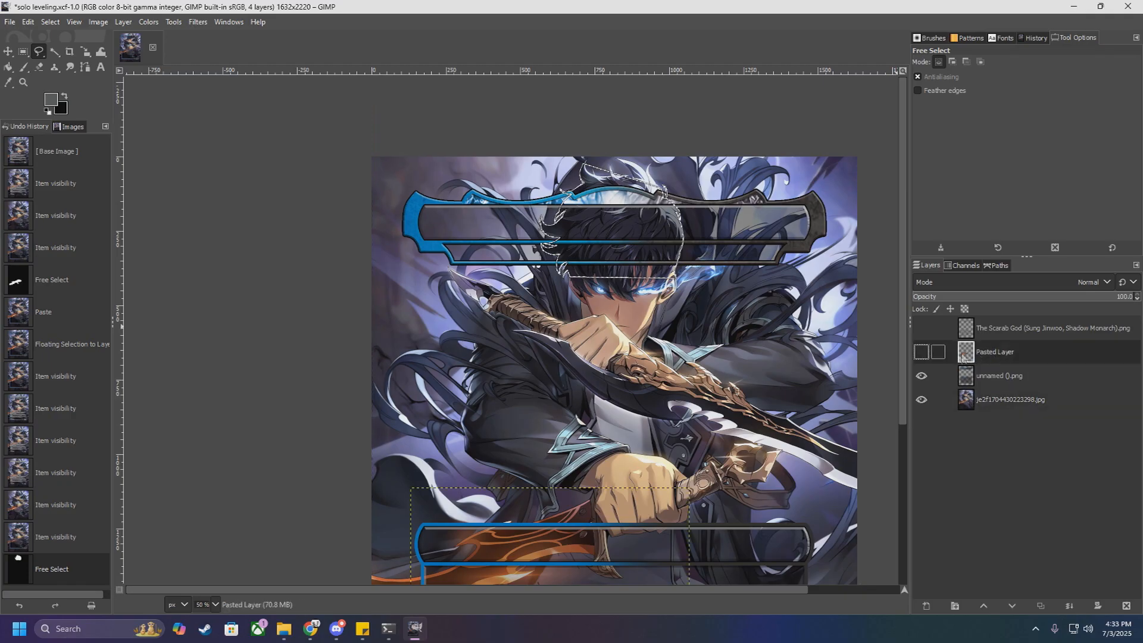
pyautogui.click(922, 353)
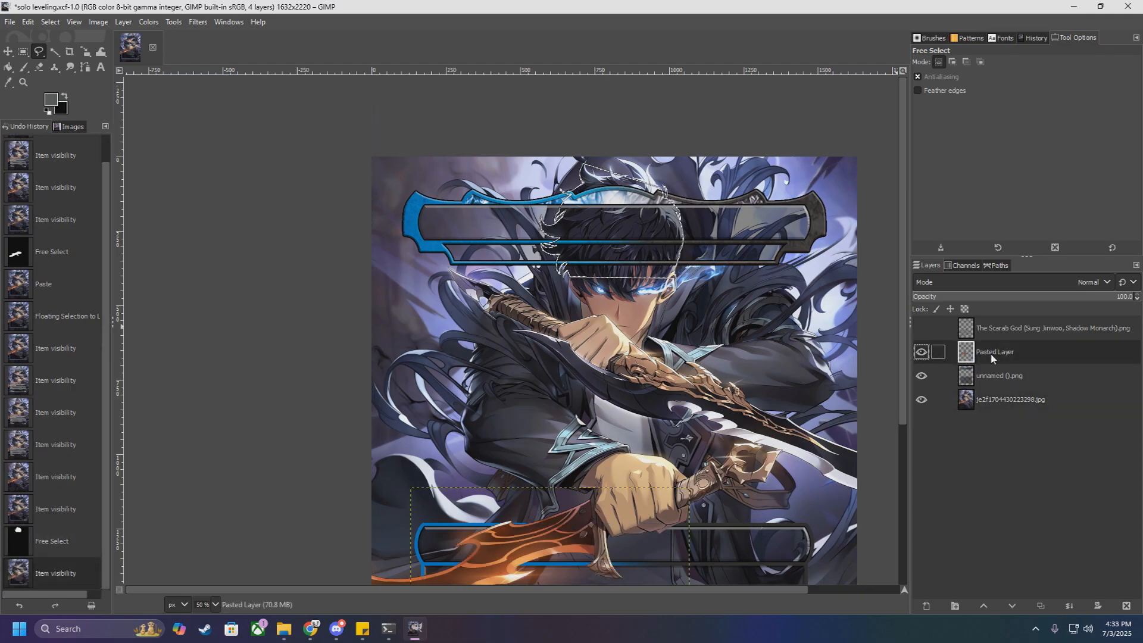
pyautogui.hotkey('ctrl', 'v')
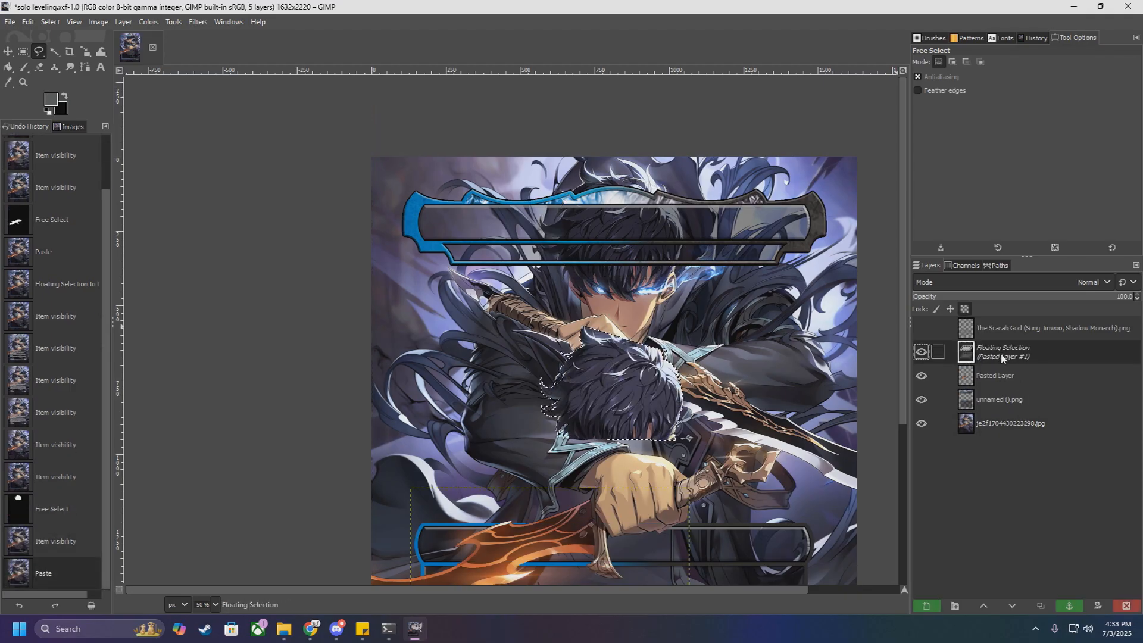
pyautogui.hotkey('ctrl', 'z')
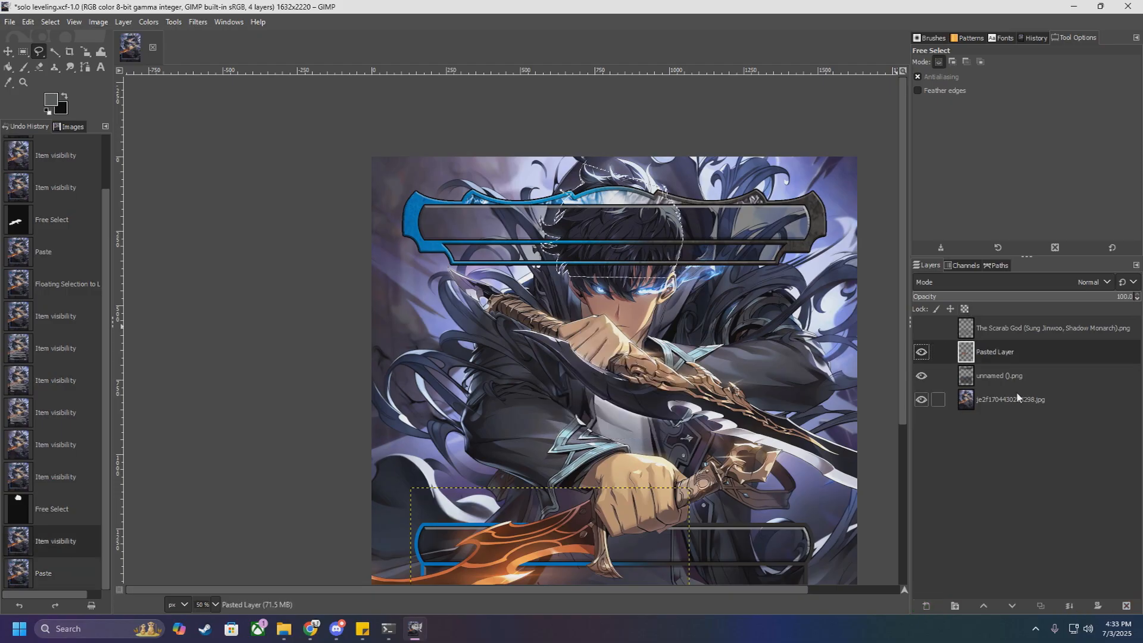
# Step: Paste the copied hair above the unnamed ().png frame layer and turn the floating selection into a new layer
pyautogui.click(999, 377)
pyautogui.hotkey('ctrl', 'v')
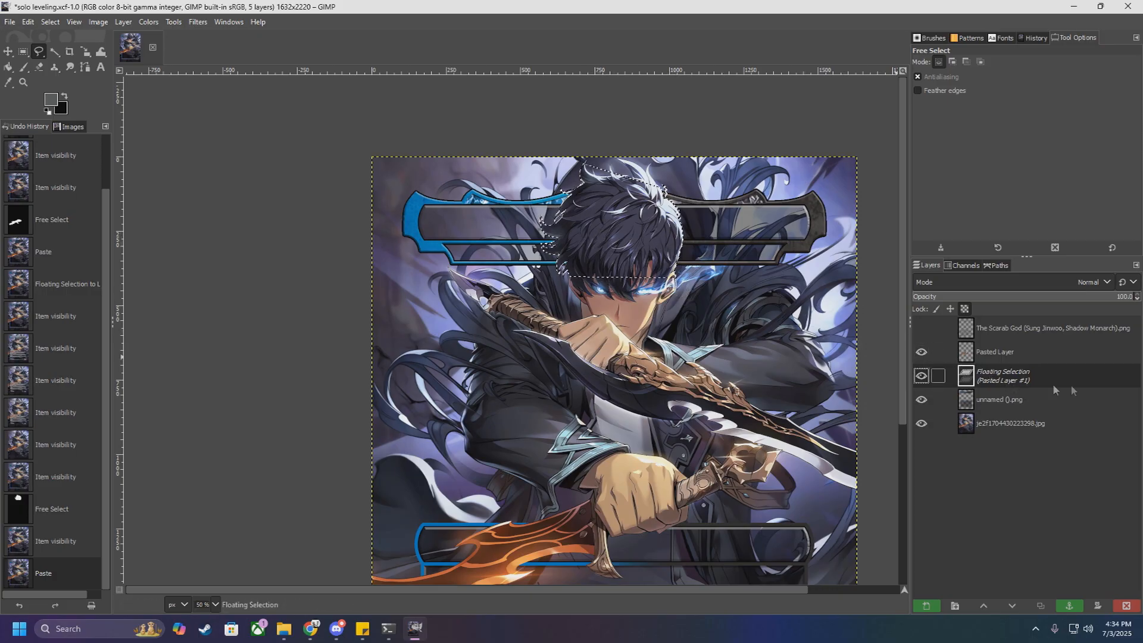
pyautogui.rightClick(1021, 374)
pyautogui.click(1063, 94)
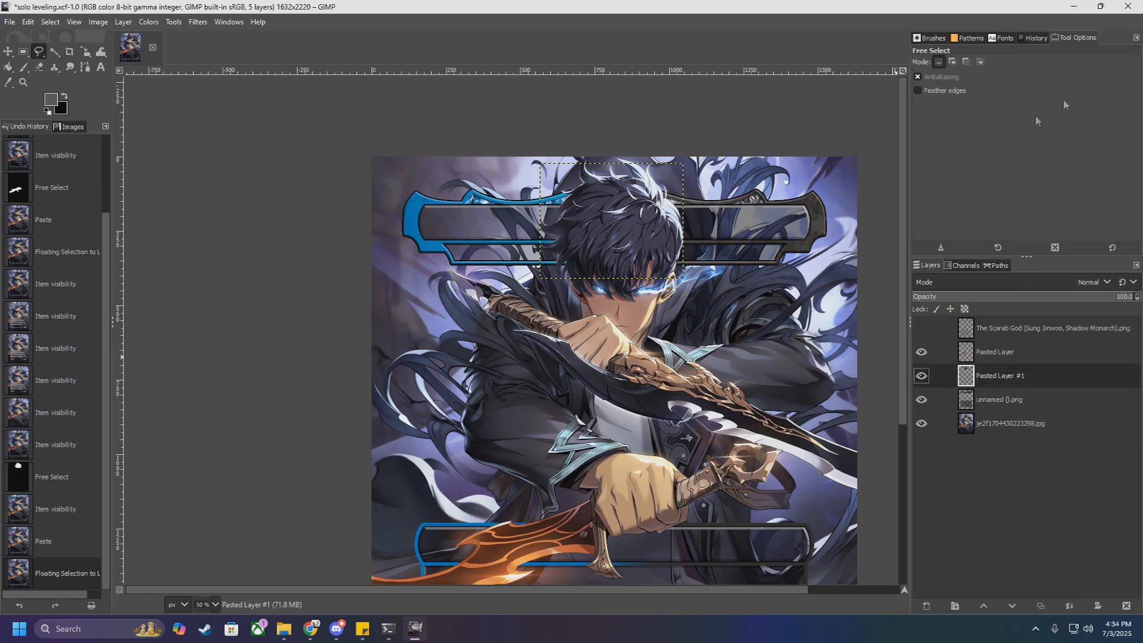
pyautogui.press('1')
pyautogui.scroll(-3, 667, 244)
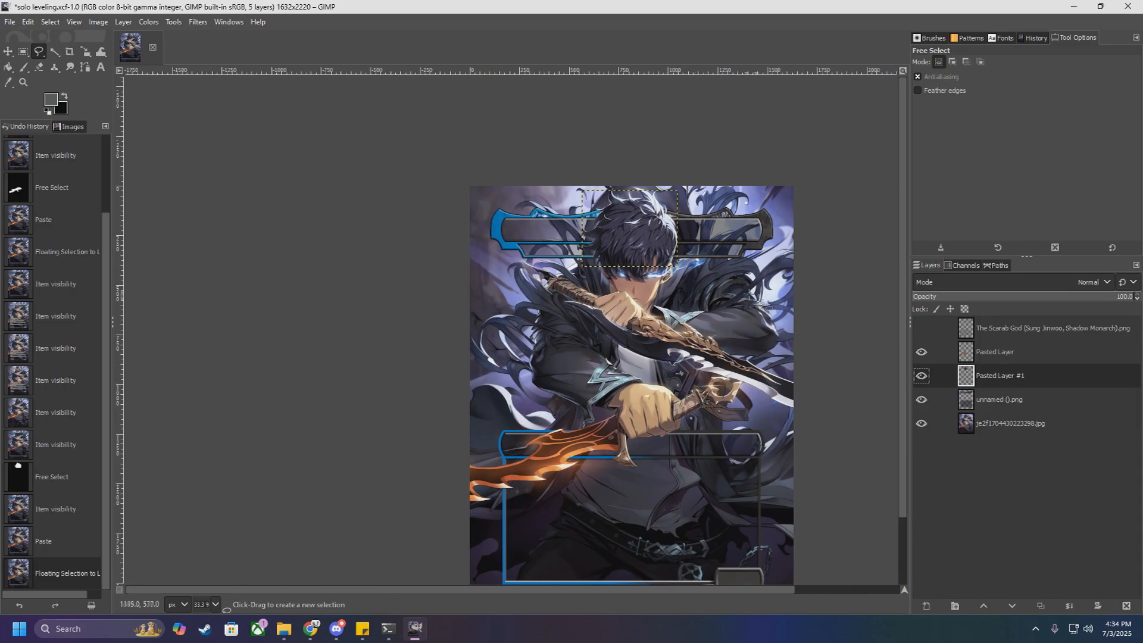
# Step: Select the je2f1704430223298.jpg artwork layer and examine how the hair cut-out overlaps the title frame
pyautogui.click(1014, 423)
pyautogui.scroll(1, 695, 253)
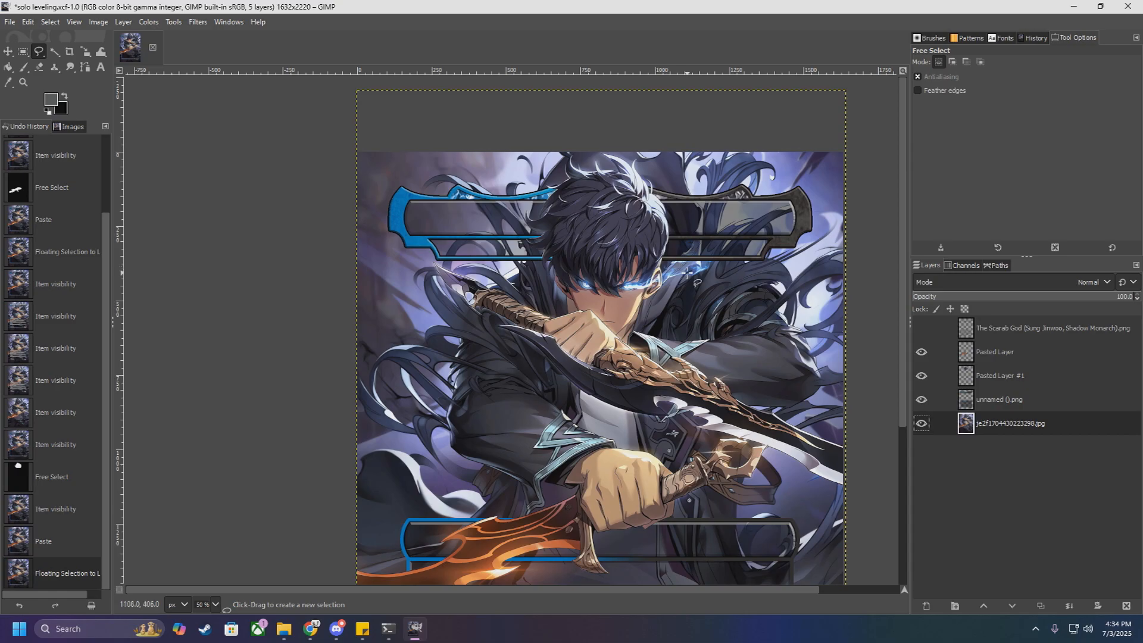
pyautogui.scroll(-2, 688, 272)
pyautogui.scroll(4, 691, 256)
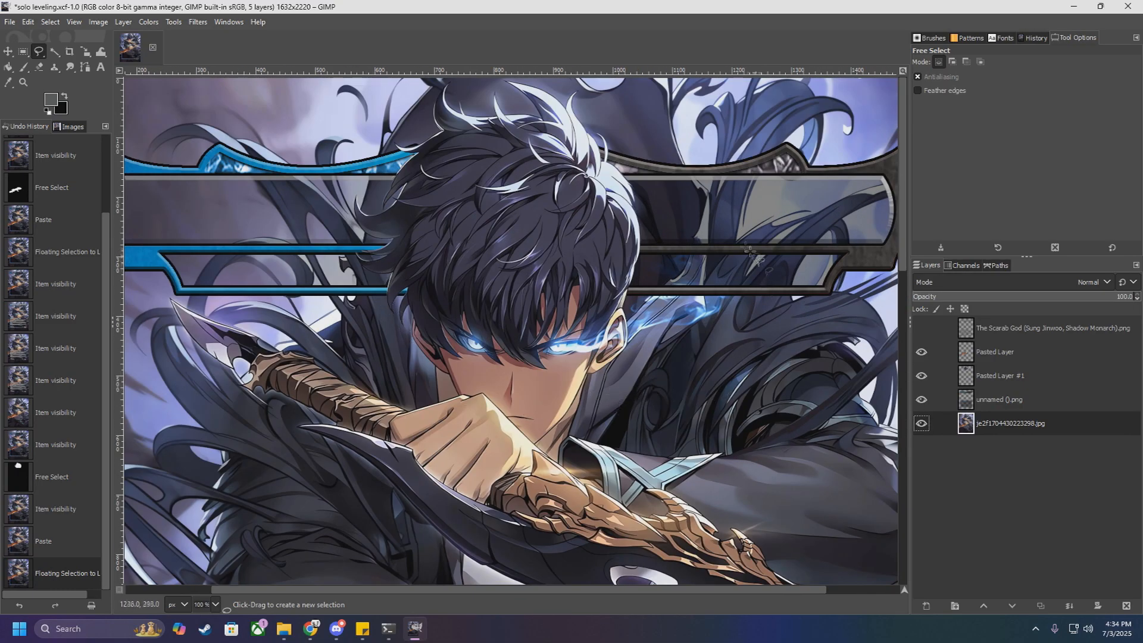
pyautogui.scroll(-3, 655, 289)
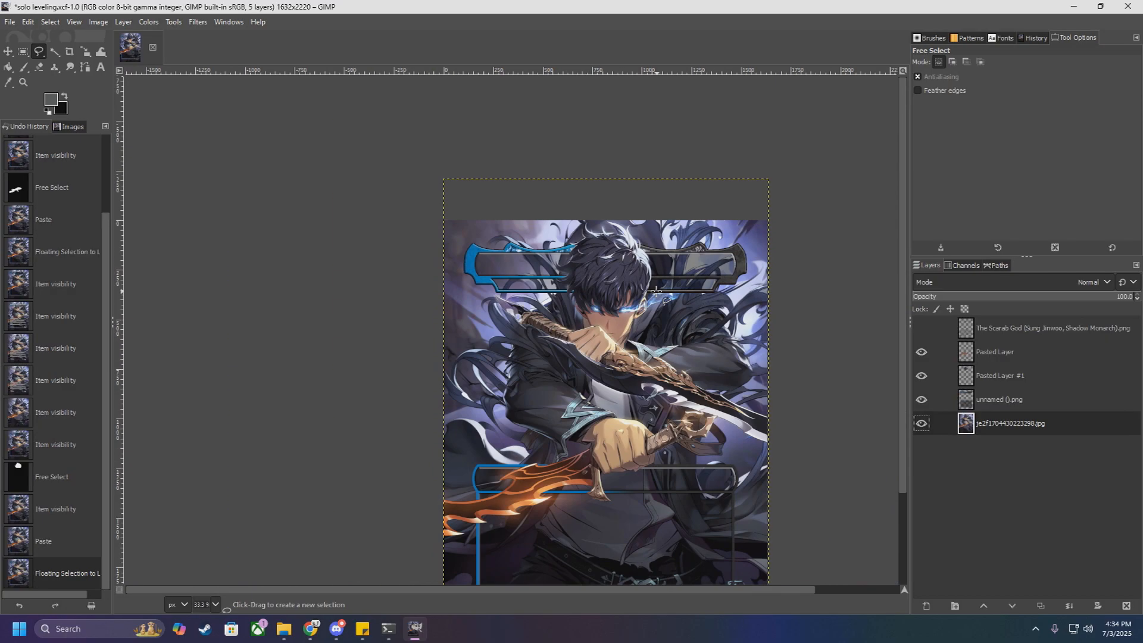
pyautogui.scroll(-3, 670, 297)
pyautogui.scroll(4, 685, 196)
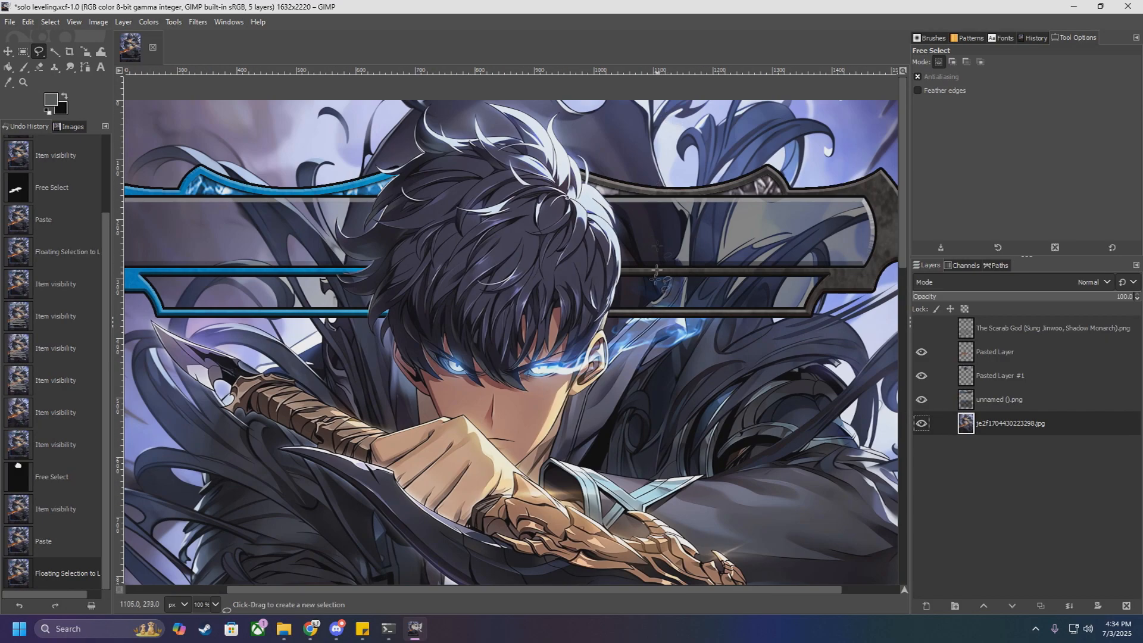
pyautogui.scroll(-3, 685, 197)
# Step: Show the The Scarab God (Sung Jinwoo, Shadow Monarch).png text layer over the whole card
pyautogui.click(922, 328)
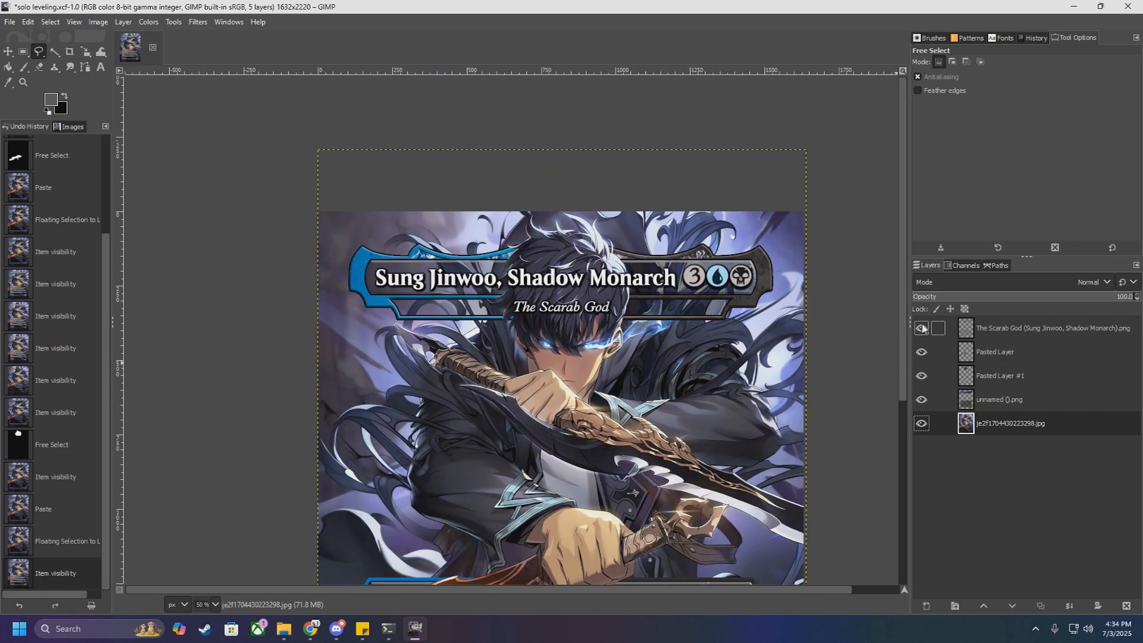
pyautogui.scroll(-3, 709, 297)
pyautogui.scroll(-2, 709, 297)
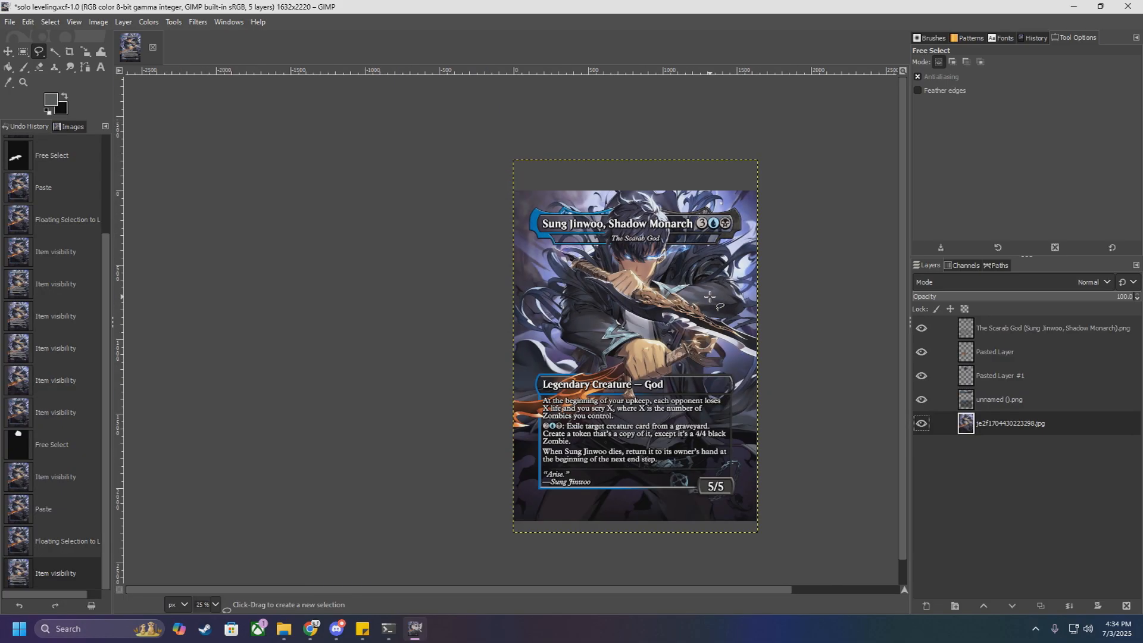
pyautogui.scroll(1, 724, 265)
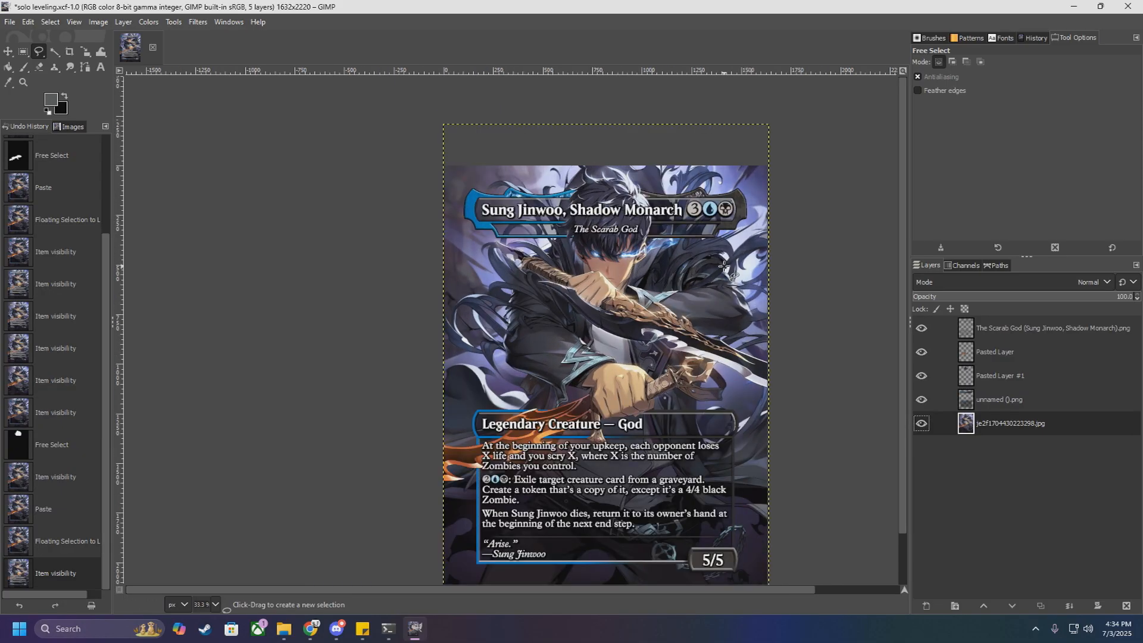
# Step: Examine the composed card up close: the title over the hair, the glow beside the eye, and the rules text box
pyautogui.scroll(3, 606, 221)
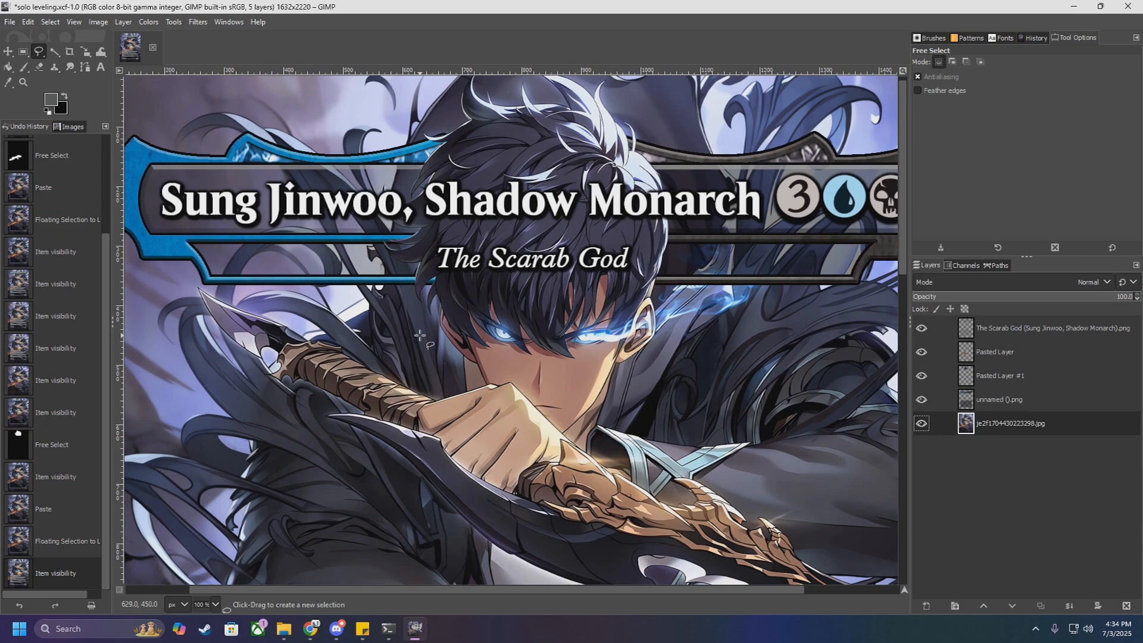
pyautogui.scroll(1, 400, 280)
pyautogui.scroll(-2, 400, 265)
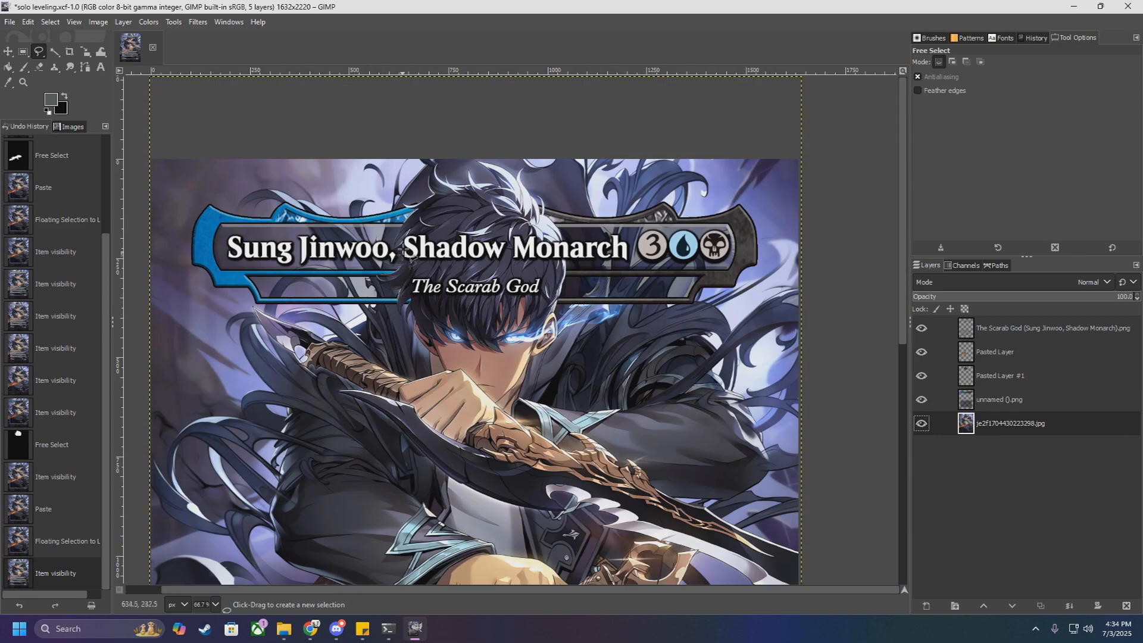
pyautogui.scroll(4, 598, 296)
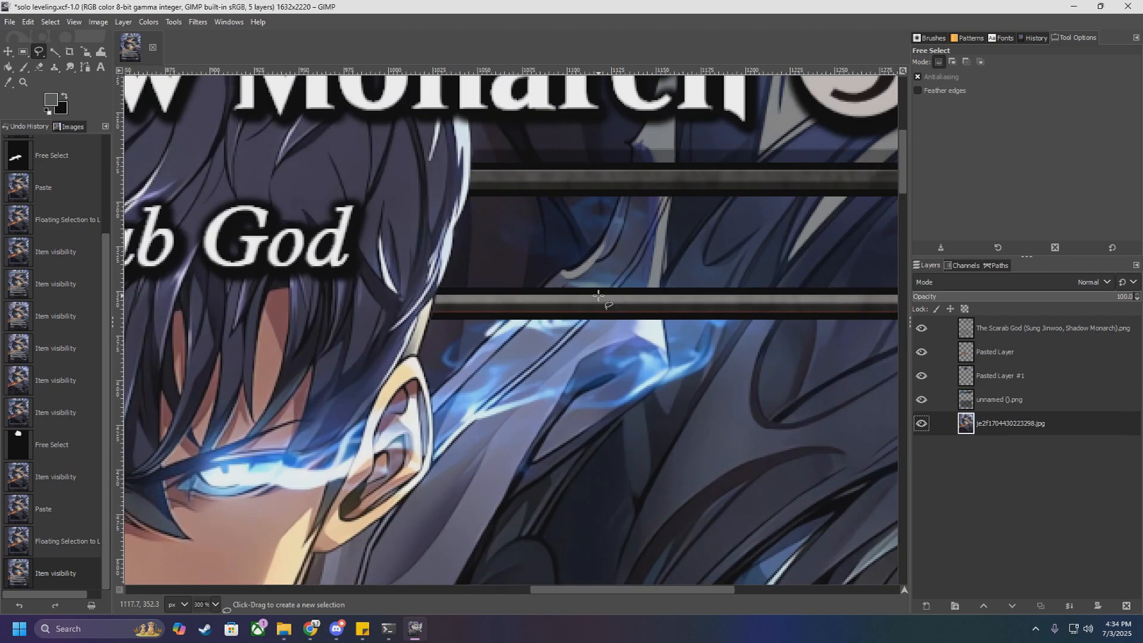
pyautogui.scroll(-5, 598, 295)
pyautogui.scroll(-3, 545, 325)
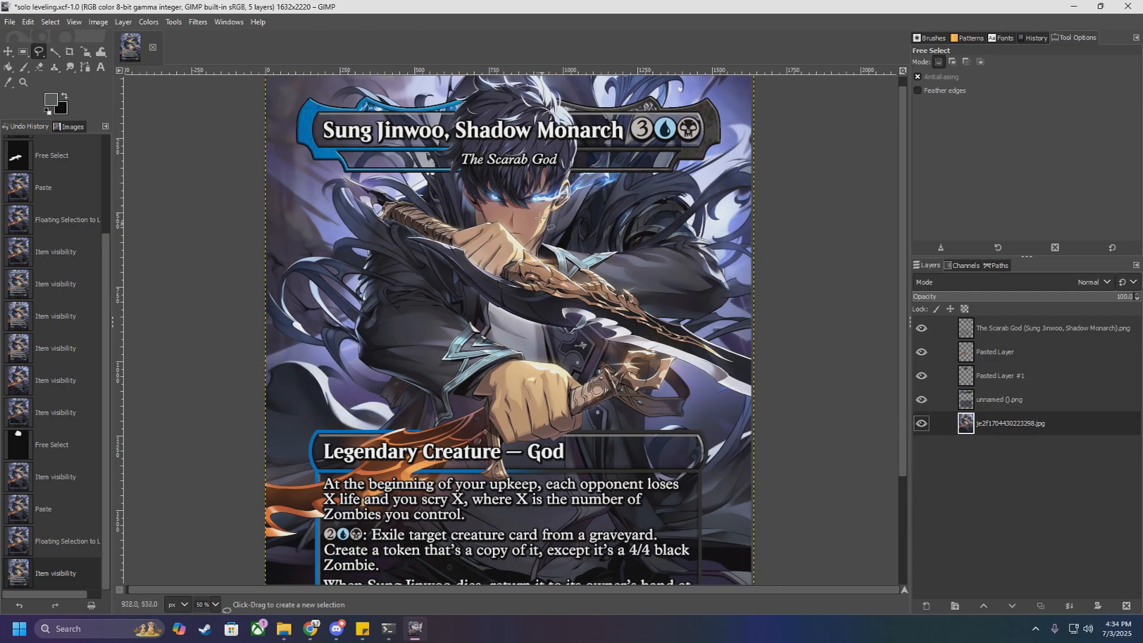
pyautogui.scroll(4, 541, 216)
pyautogui.scroll(-1, 530, 220)
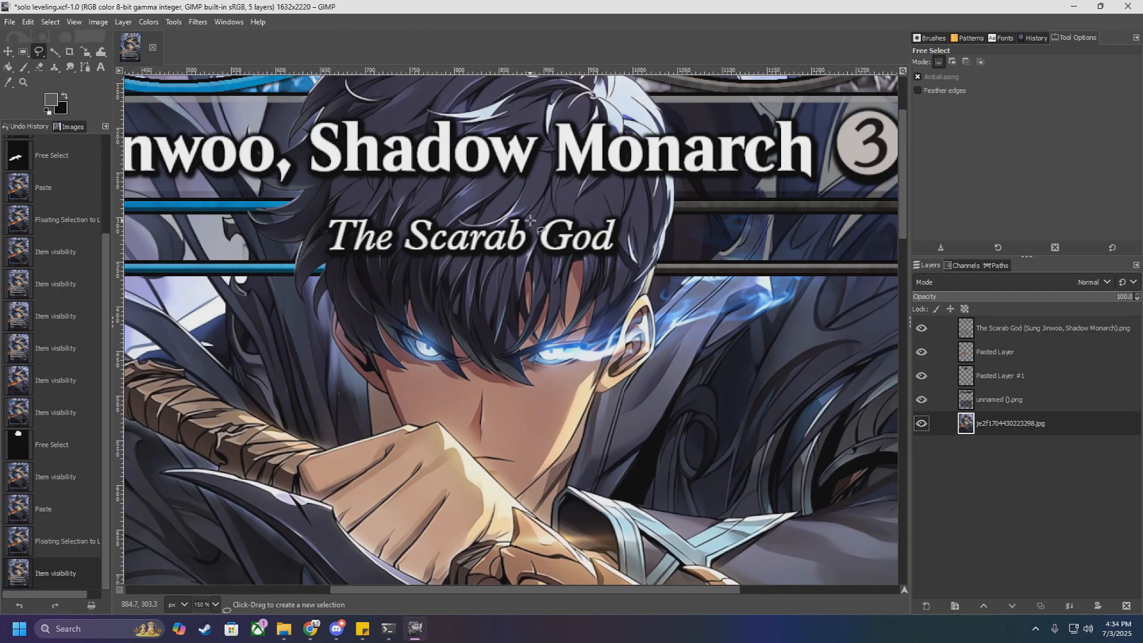
pyautogui.scroll(-3, 530, 220)
pyautogui.scroll(-5, 627, 374)
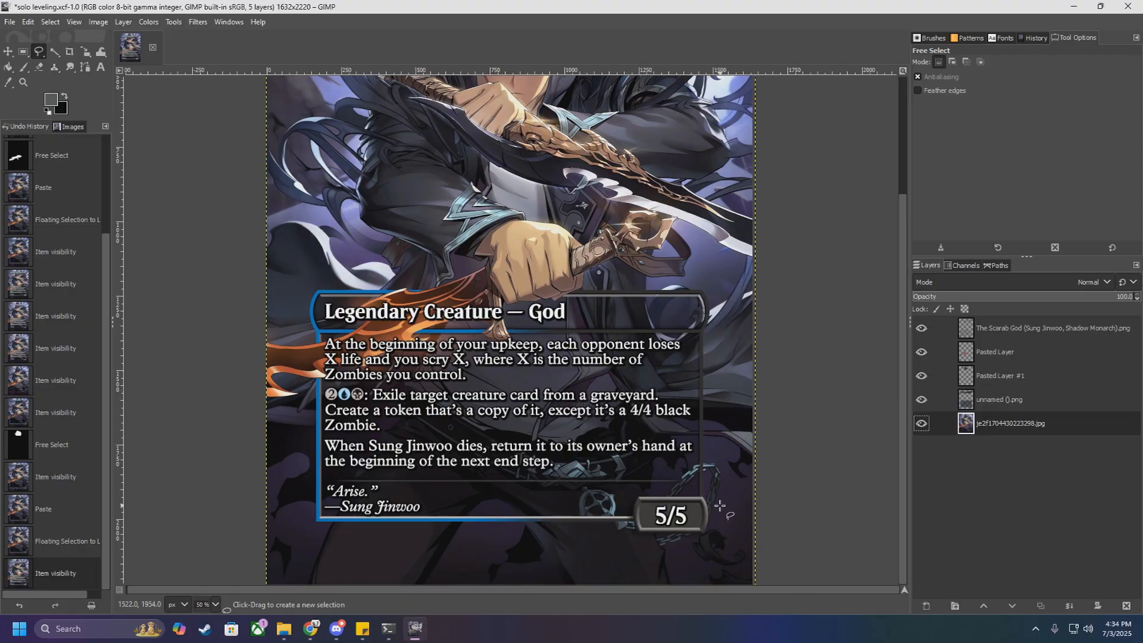
pyautogui.scroll(3, 611, 289)
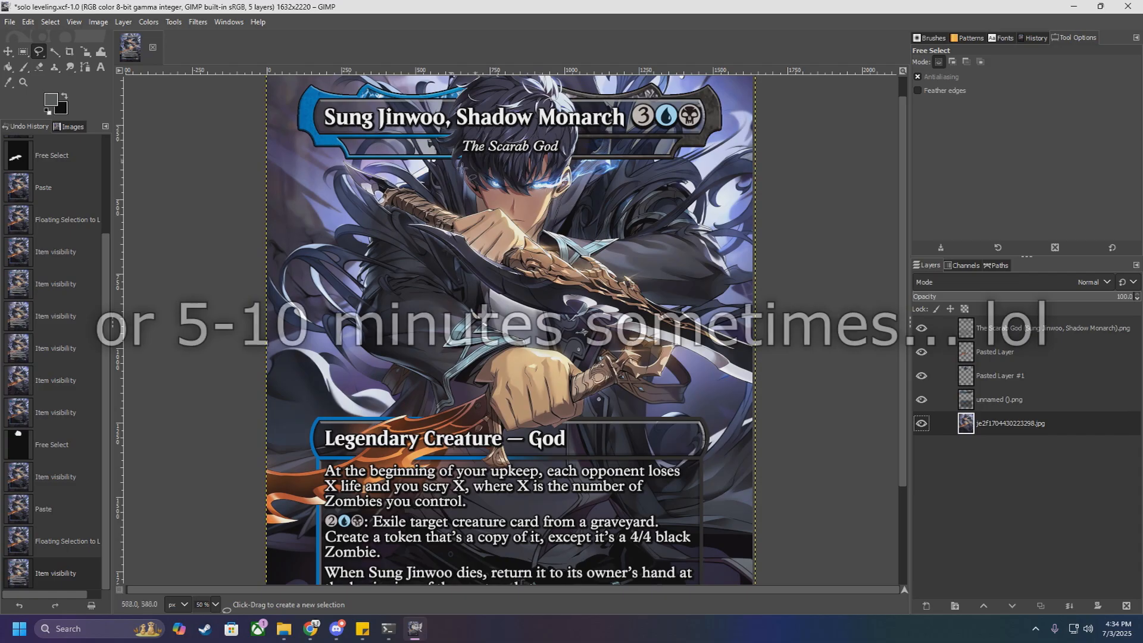
pyautogui.scroll(1, 603, 228)
pyautogui.keyDown('ctrl'); pyautogui.scroll(-1, 603, 228); pyautogui.keyUp('ctrl')
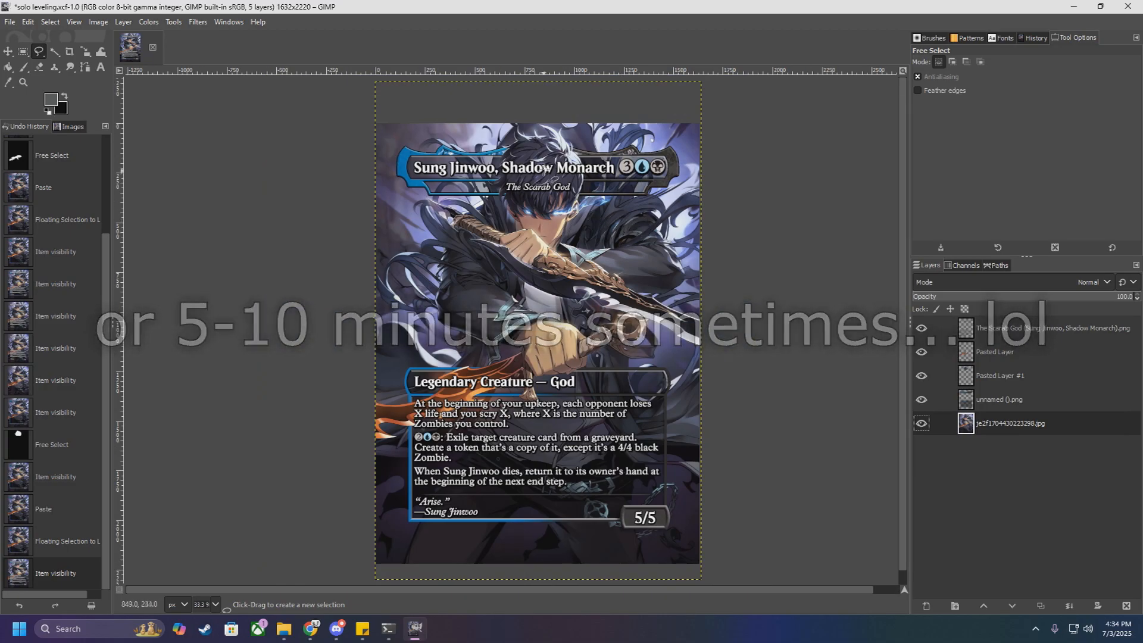
pyautogui.keyDown('ctrl'); pyautogui.scroll(3, 544, 169); pyautogui.keyUp('ctrl')
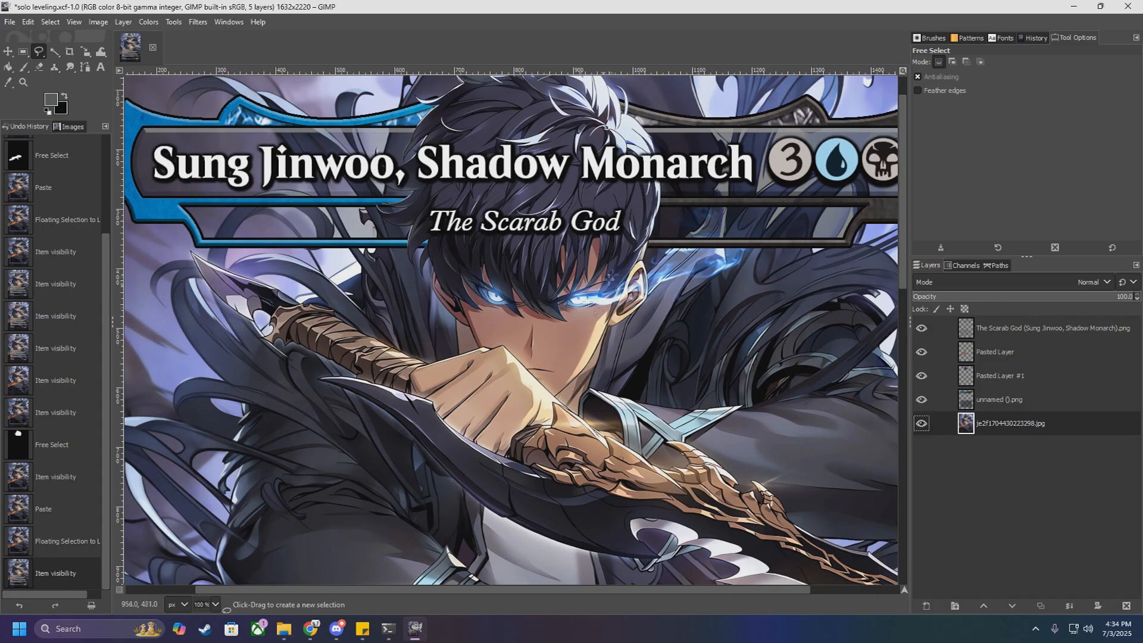
pyautogui.scroll(1, 572, 276)
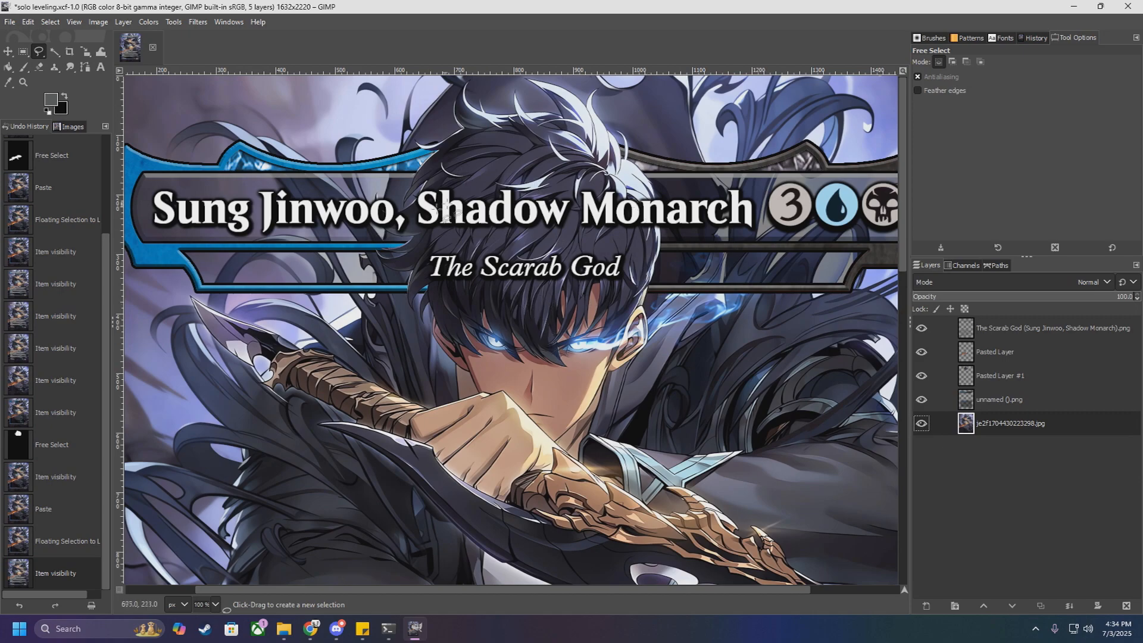
# Step: Save the card project solo leveling.xcf
pyautogui.scroll(-3, 450, 234)
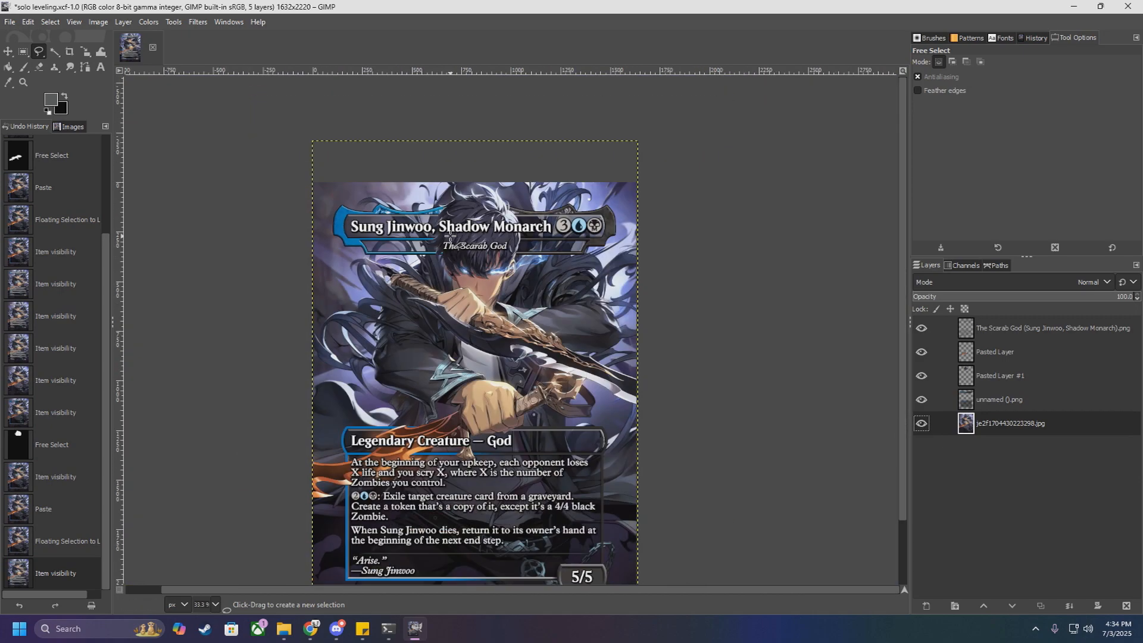
pyautogui.click(10, 21)
pyautogui.click(60, 138)
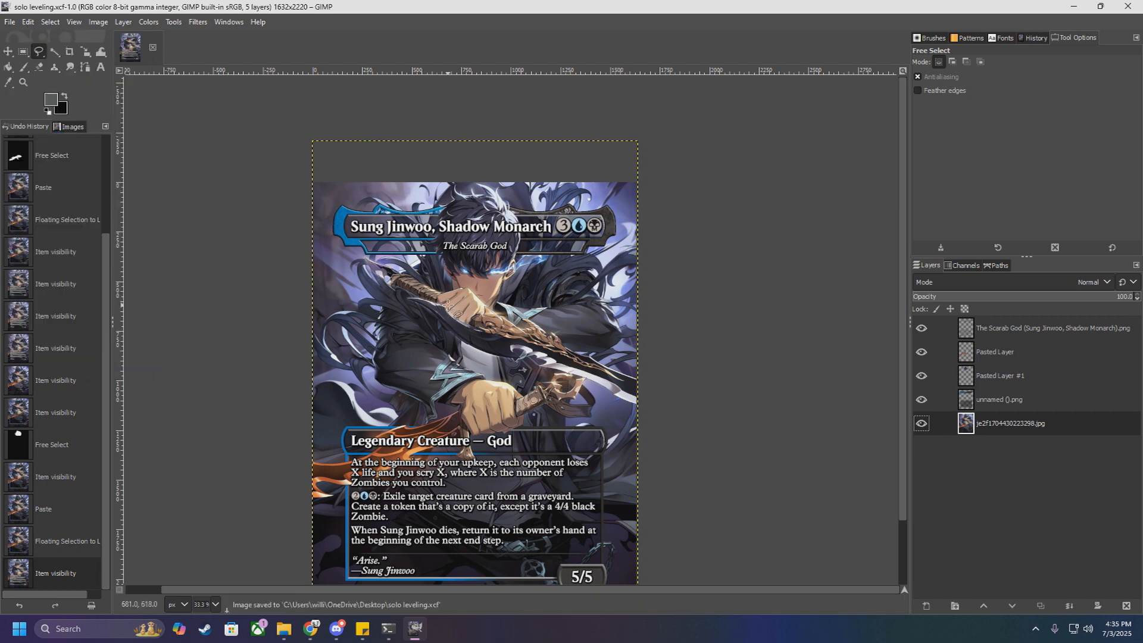
# Step: Hide the frame layer, both pasted cut-out layers and the card text layer so only the artwork shows
pyautogui.scroll(2, 525, 372)
pyautogui.scroll(-3, 525, 372)
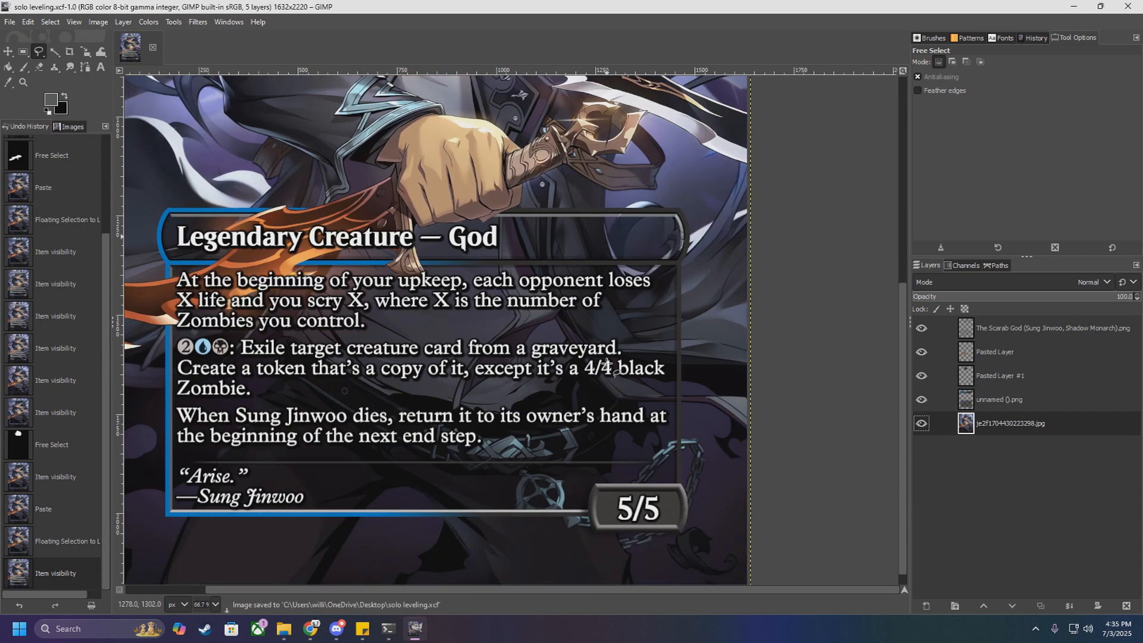
pyautogui.click(921, 399)
pyautogui.click(921, 376)
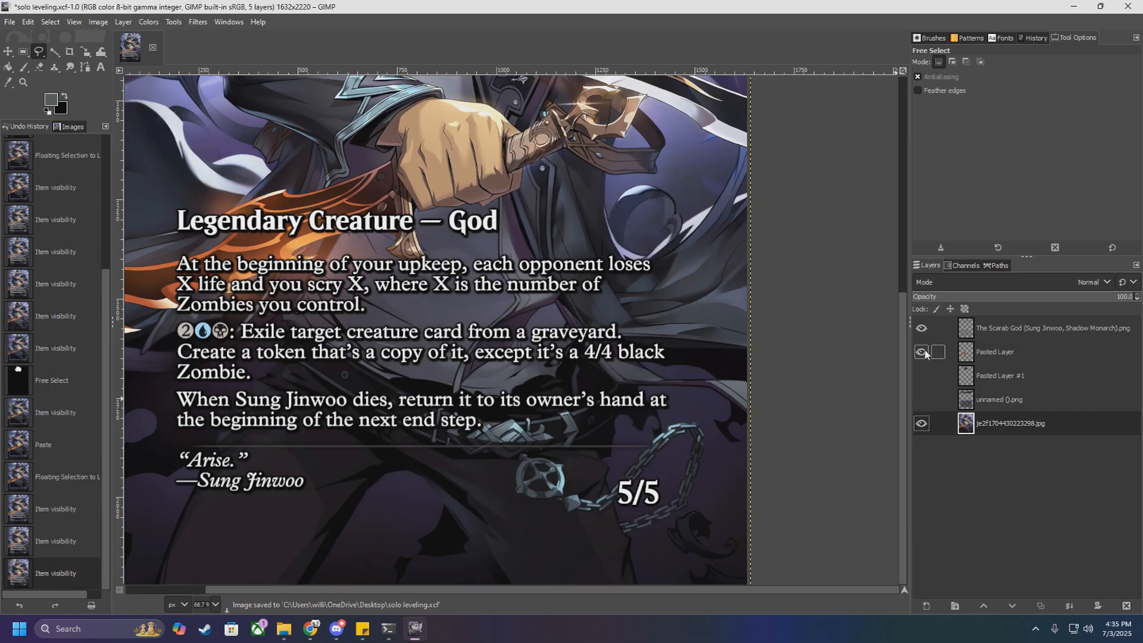
pyautogui.click(921, 352)
pyautogui.click(921, 328)
pyautogui.scroll(-2, 633, 390)
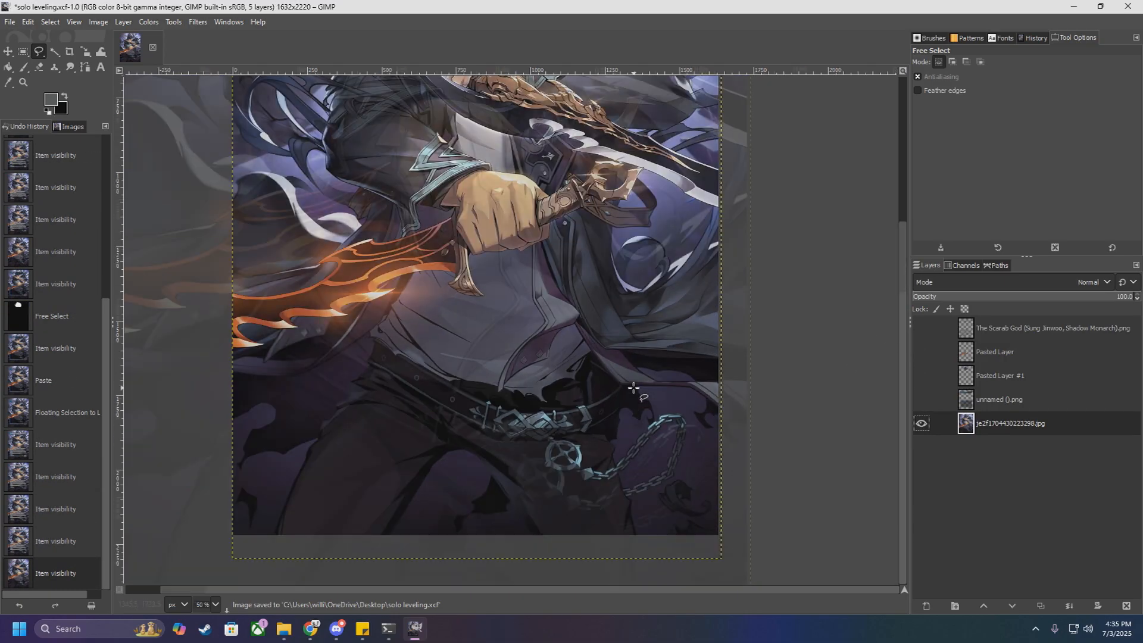
pyautogui.scroll(1, 557, 324)
pyautogui.scroll(2, 556, 324)
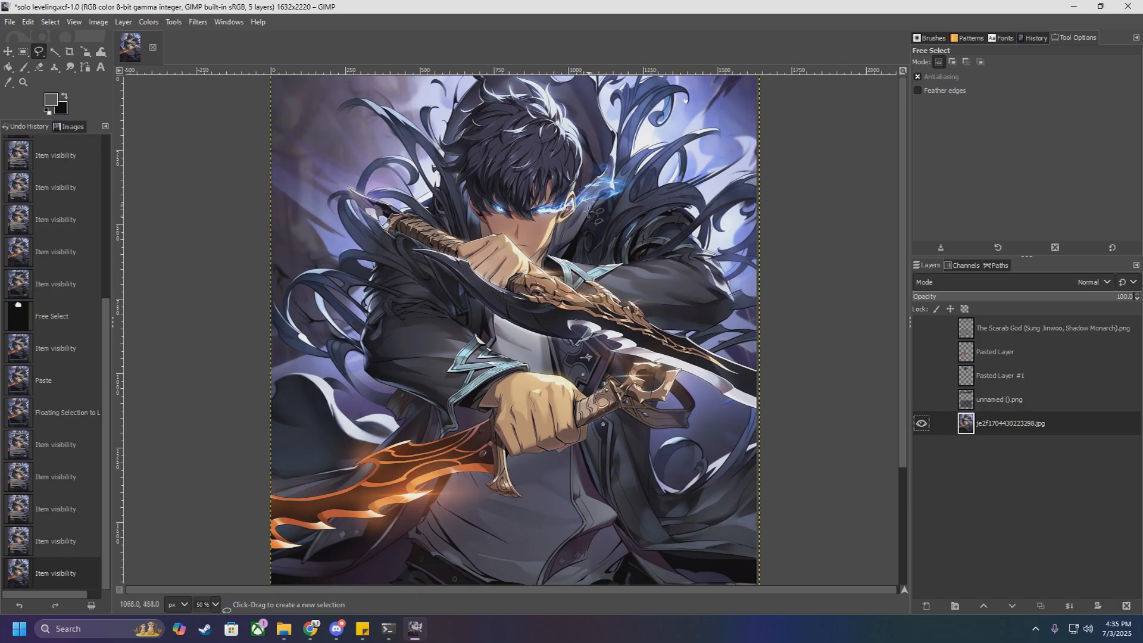
# Step: Show the unnamed ().png frame layer over the artwork and examine where it crosses the hair, eye glow, fist and dagger
pyautogui.scroll(2, 592, 160)
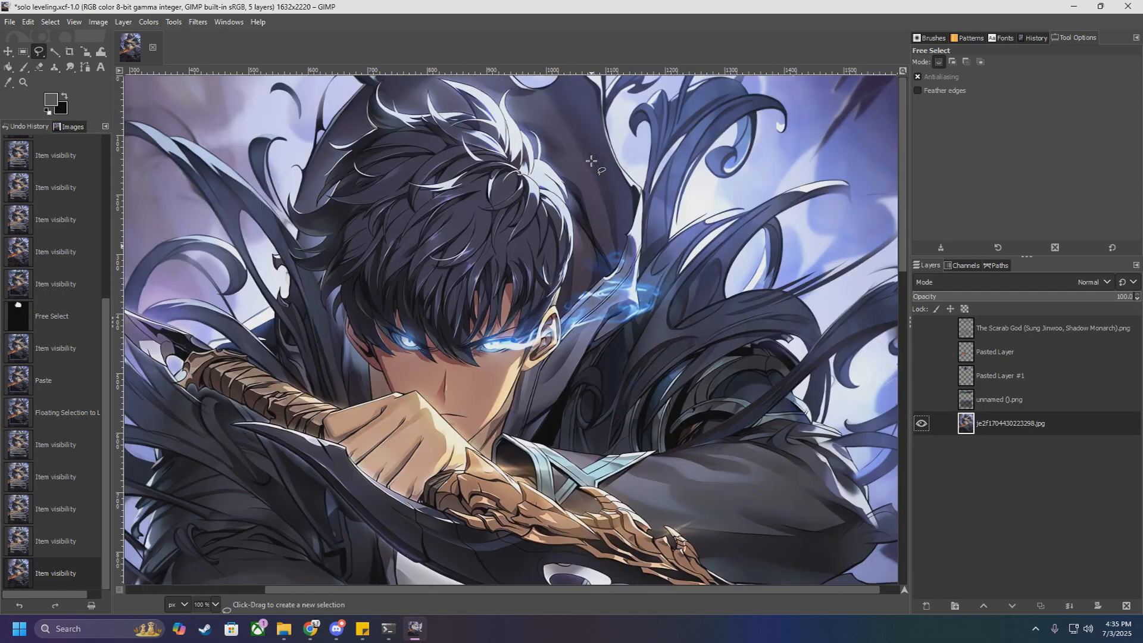
pyautogui.click(922, 399)
pyautogui.scroll(1, 487, 322)
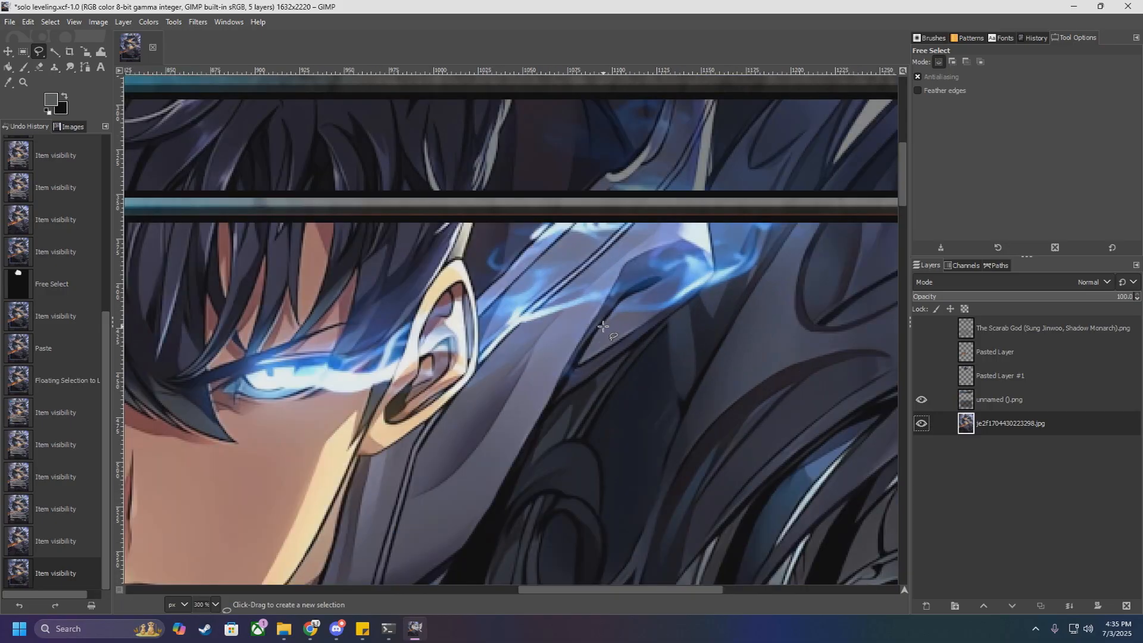
pyautogui.scroll(-3, 487, 321)
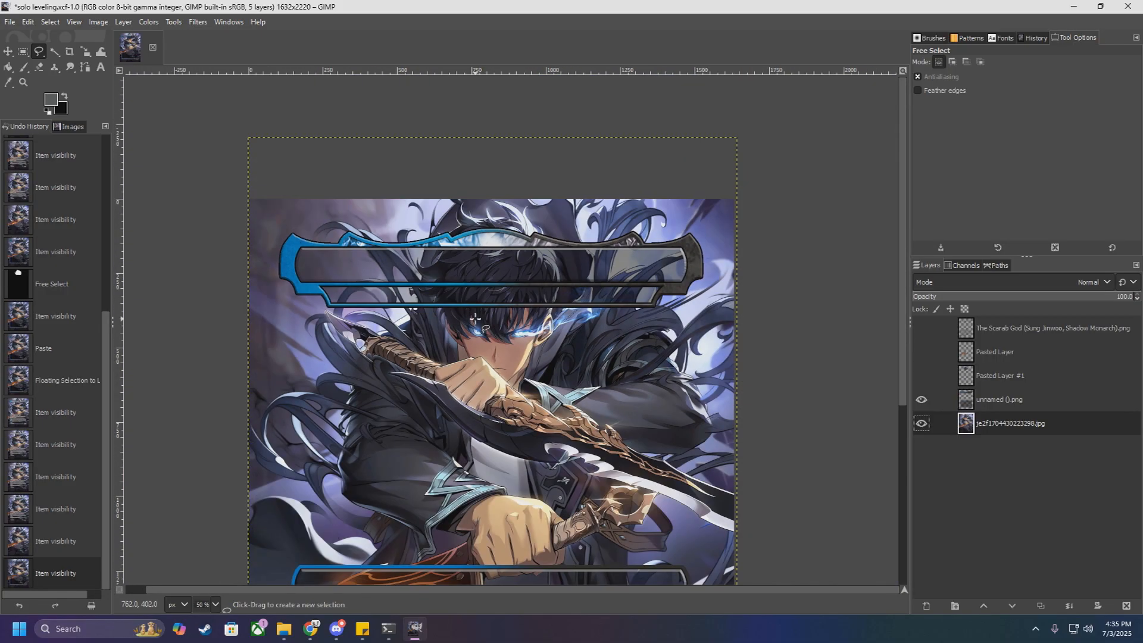
pyautogui.scroll(-5, 475, 320)
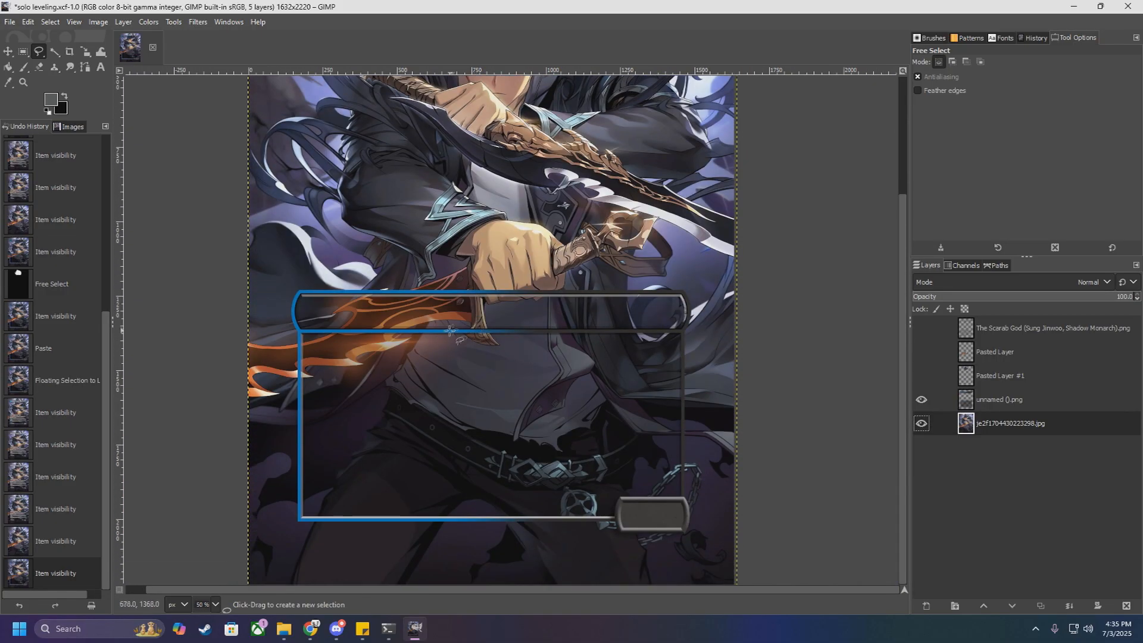
pyautogui.scroll(1, 449, 331)
pyautogui.scroll(-2, 448, 331)
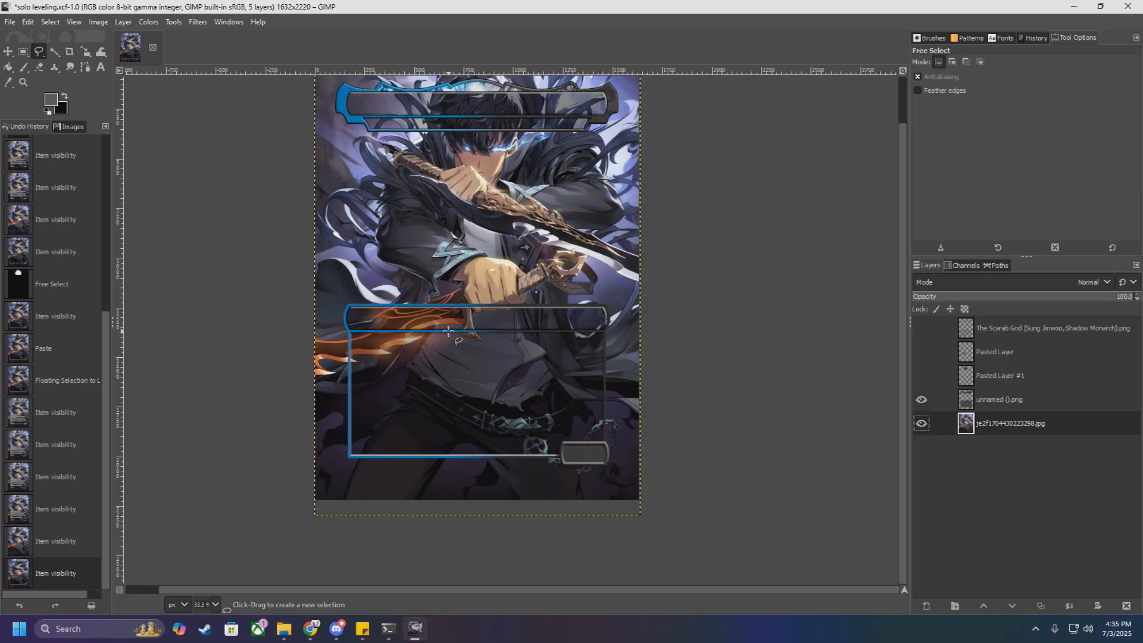
# Step: Show both pasted cut-out layers and the card text layer again to bring back the full card
pyautogui.click(922, 376)
pyautogui.click(921, 352)
pyautogui.click(922, 328)
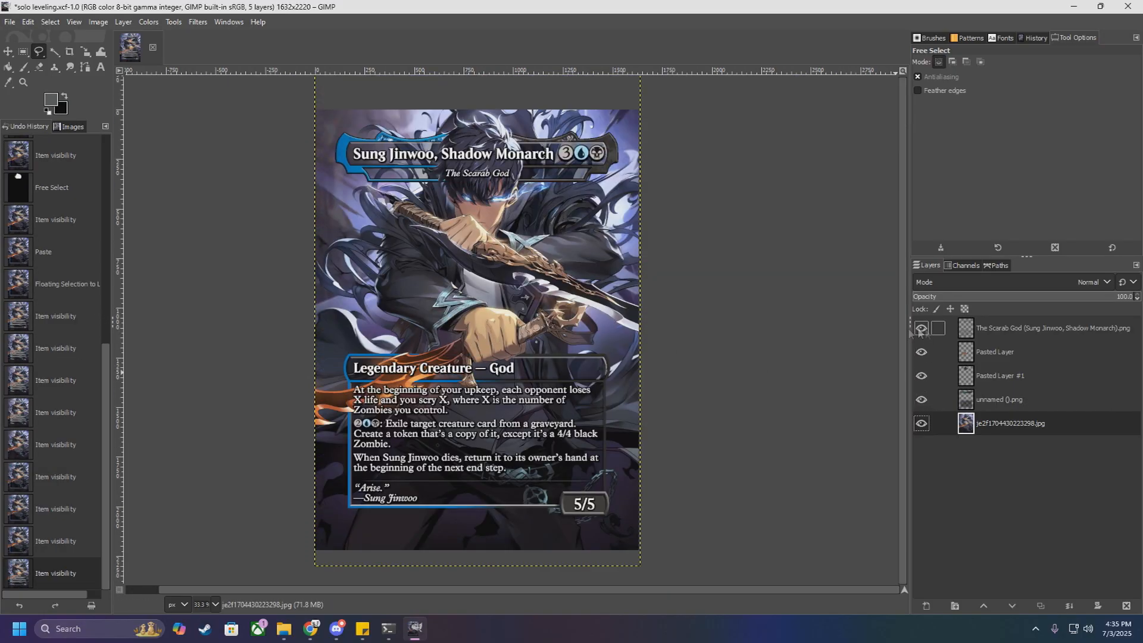
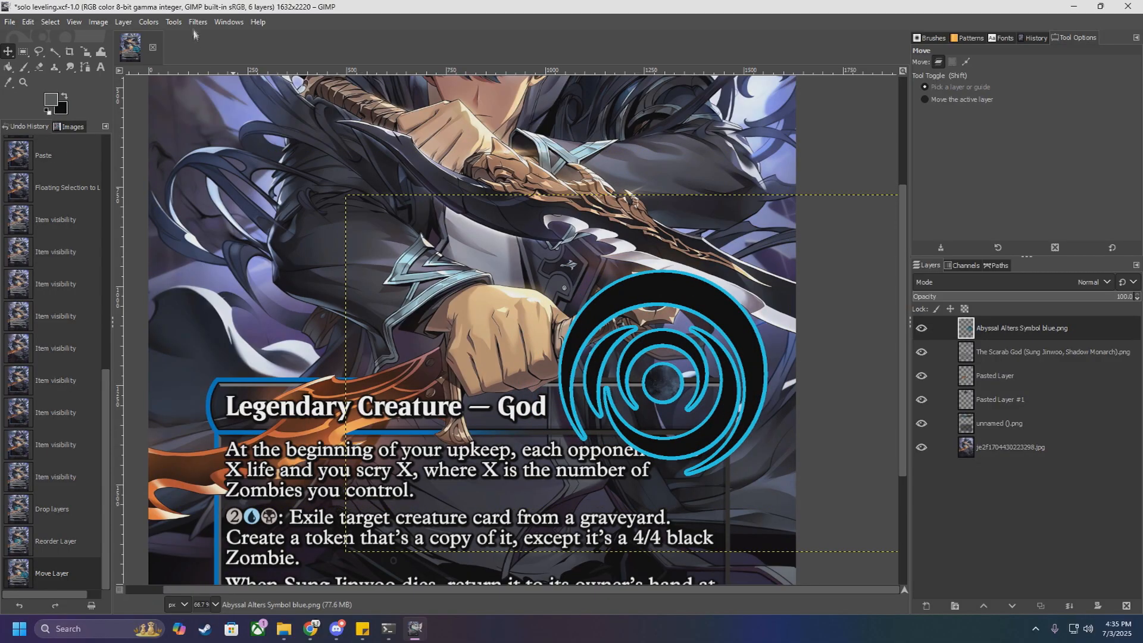
# Step: Scale the Abyssal Alters Symbol blue.png layer to 313 × 176 px, keeping its aspect ratio
pyautogui.click(173, 21)
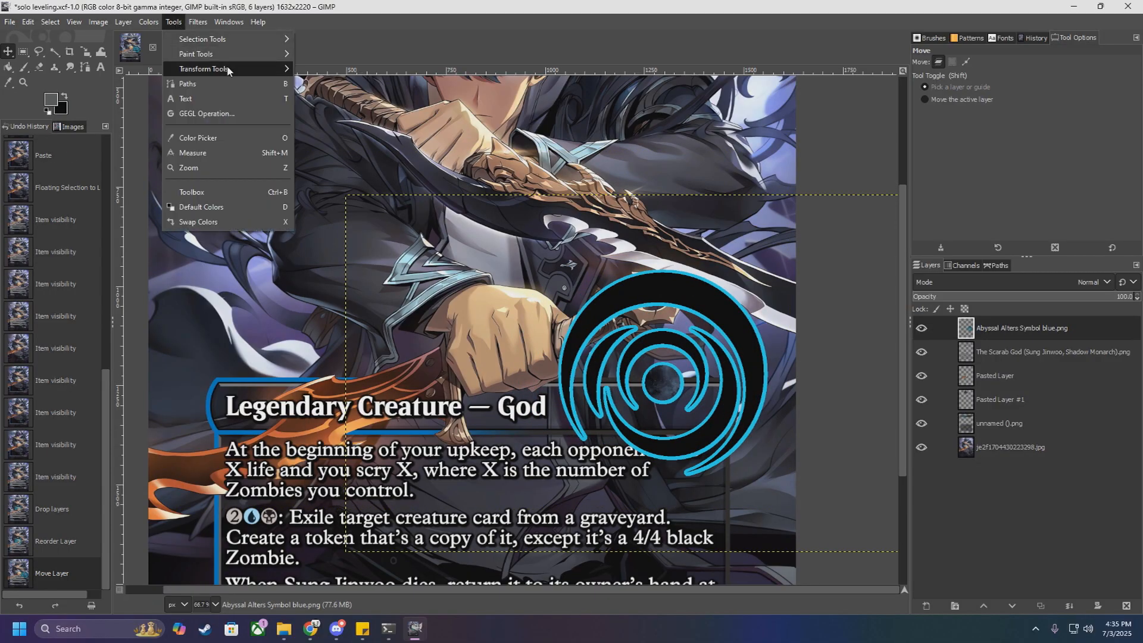
pyautogui.moveTo(228, 69)
pyautogui.click(338, 128)
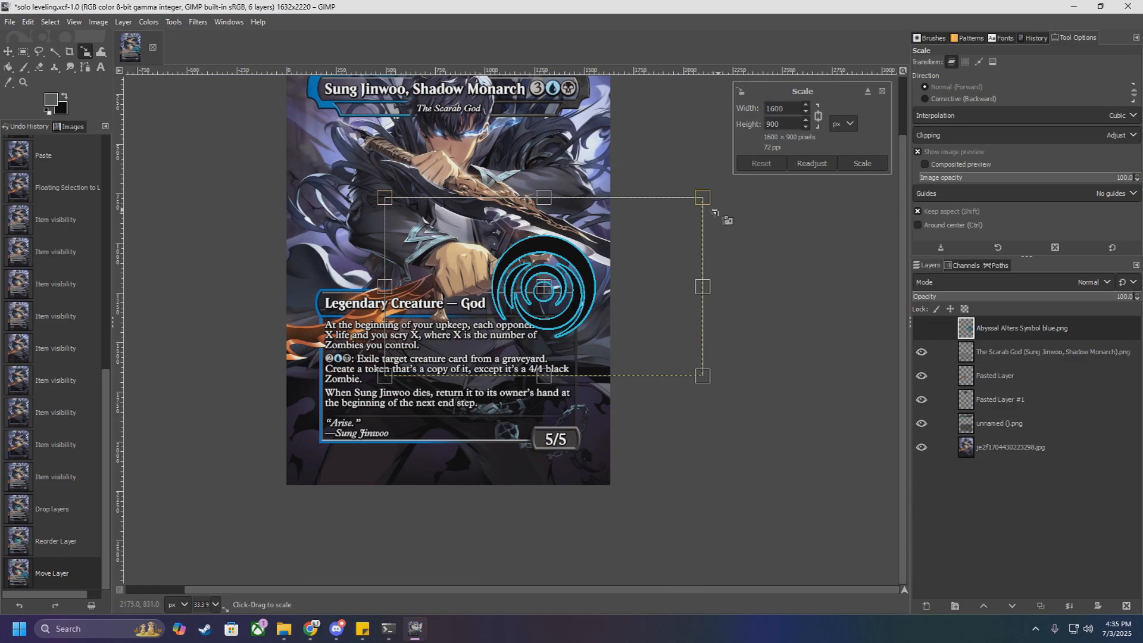
pyautogui.moveTo(714, 212); pyautogui.dragTo(334, 425)
pyautogui.scroll(3, 570, 274)
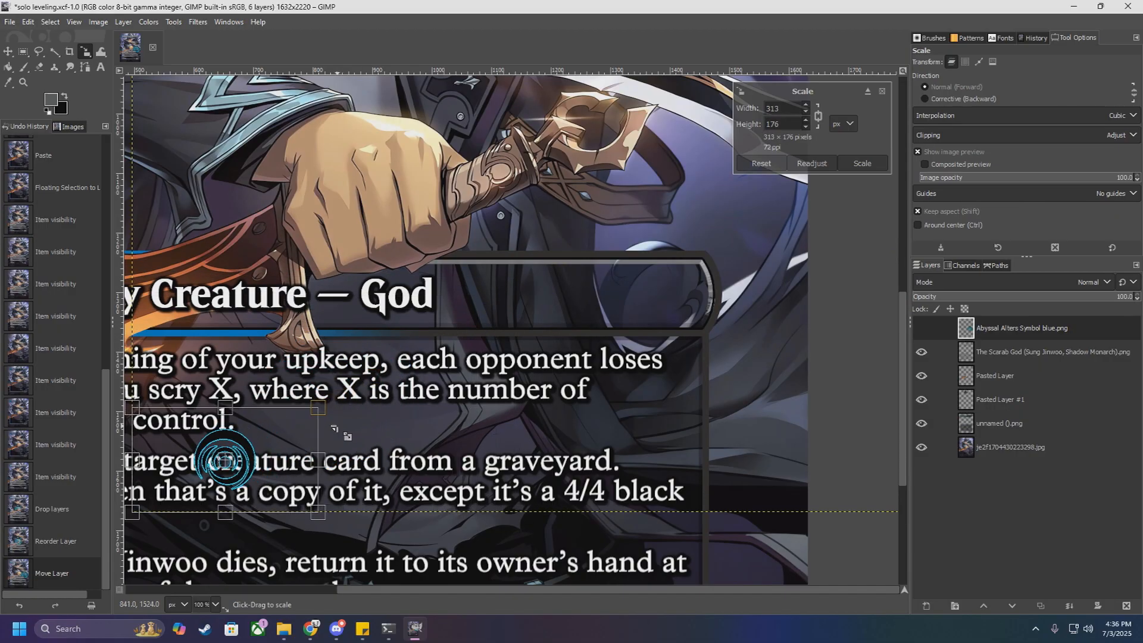
# Step: Move the scaled symbol into the empty end of the card's type line, beside "Legendary Creature — God"
pyautogui.click(8, 52)
pyautogui.moveTo(226, 463); pyautogui.dragTo(664, 295)
pyautogui.scroll(3, 671, 299)
pyautogui.scroll(-4, 665, 296)
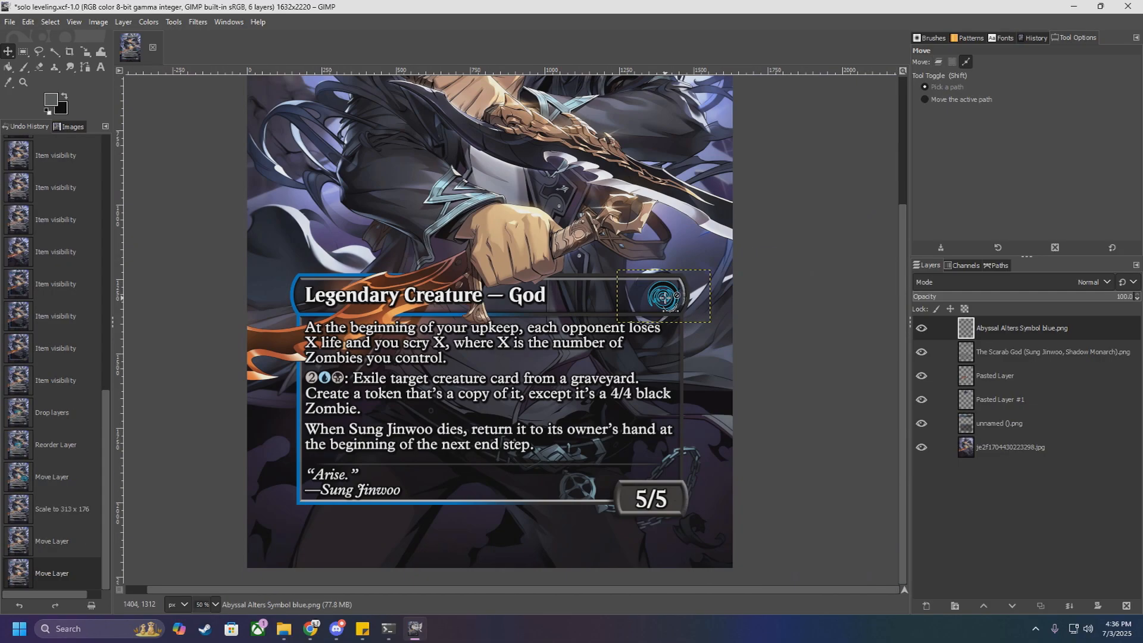
pyautogui.click(1039, 449)
pyautogui.scroll(-3, 795, 405)
pyautogui.scroll(2, 798, 403)
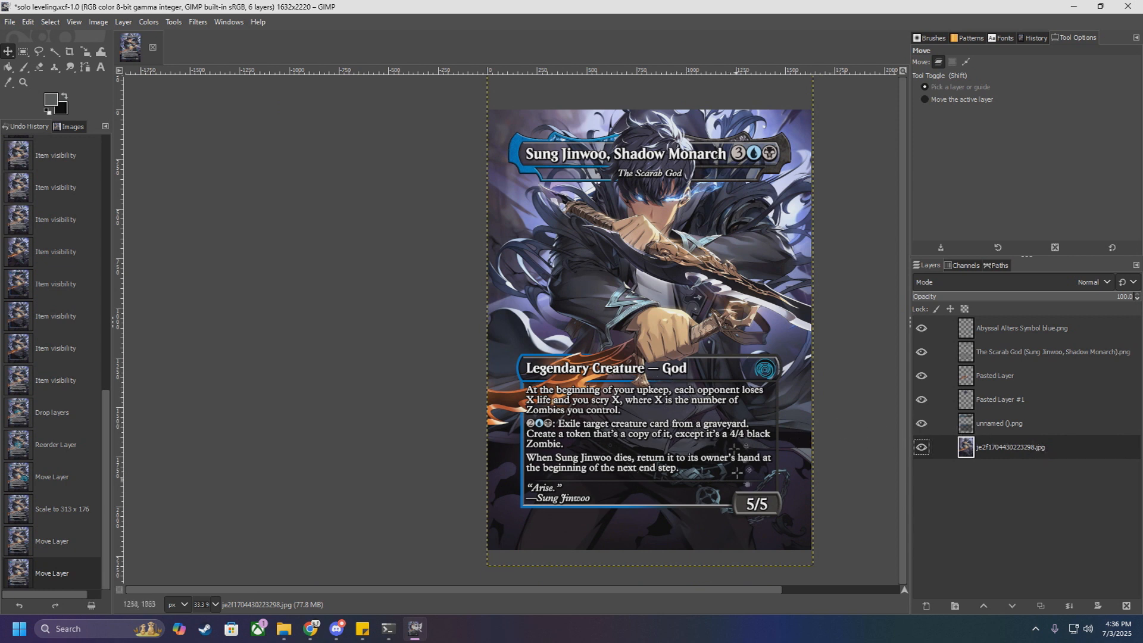
# Step: Hide both pasted cut-out layers, the card text layer and the symbol layer, leaving the frame over the artwork
pyautogui.click(1017, 427)
pyautogui.click(922, 399)
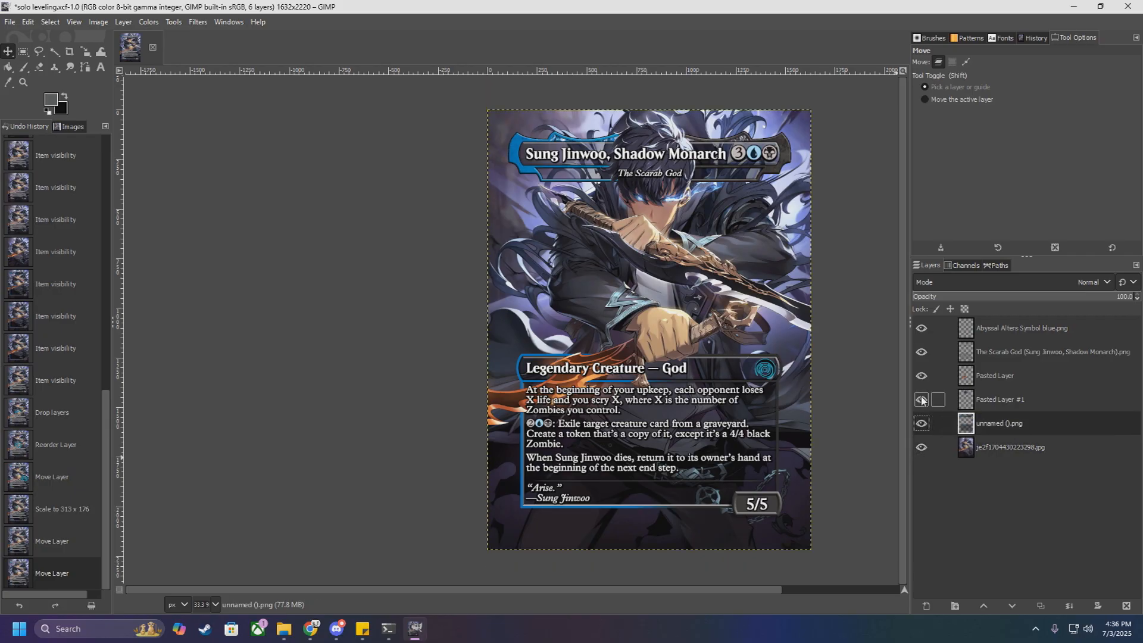
pyautogui.click(922, 375)
pyautogui.click(922, 352)
pyautogui.click(922, 328)
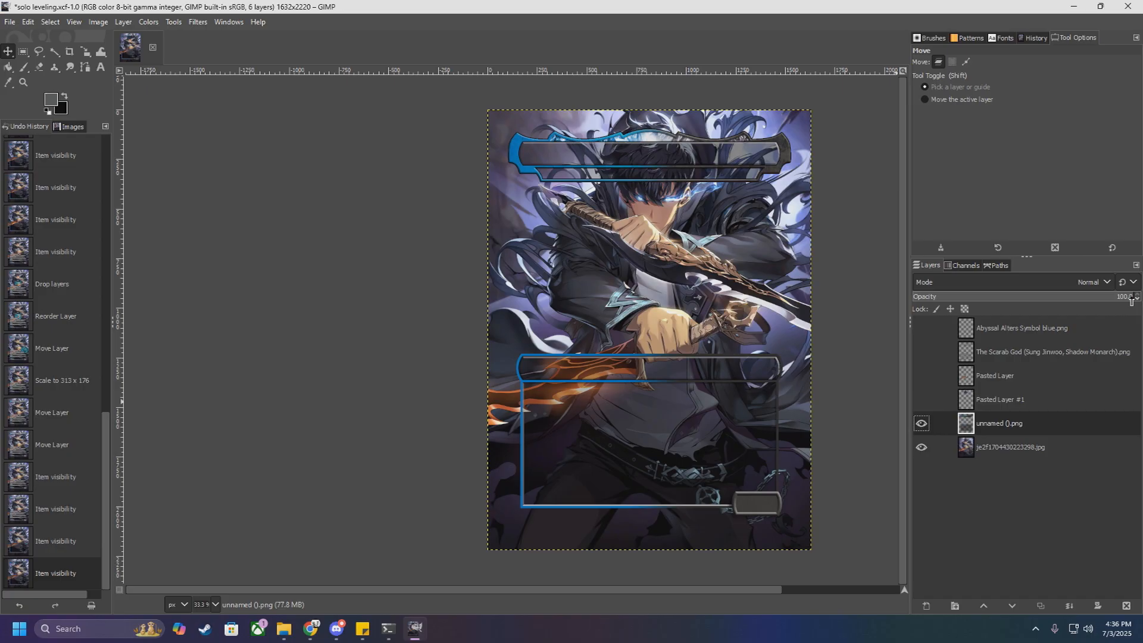
# Step: Save the solo leveling.xcf project
pyautogui.click(10, 21)
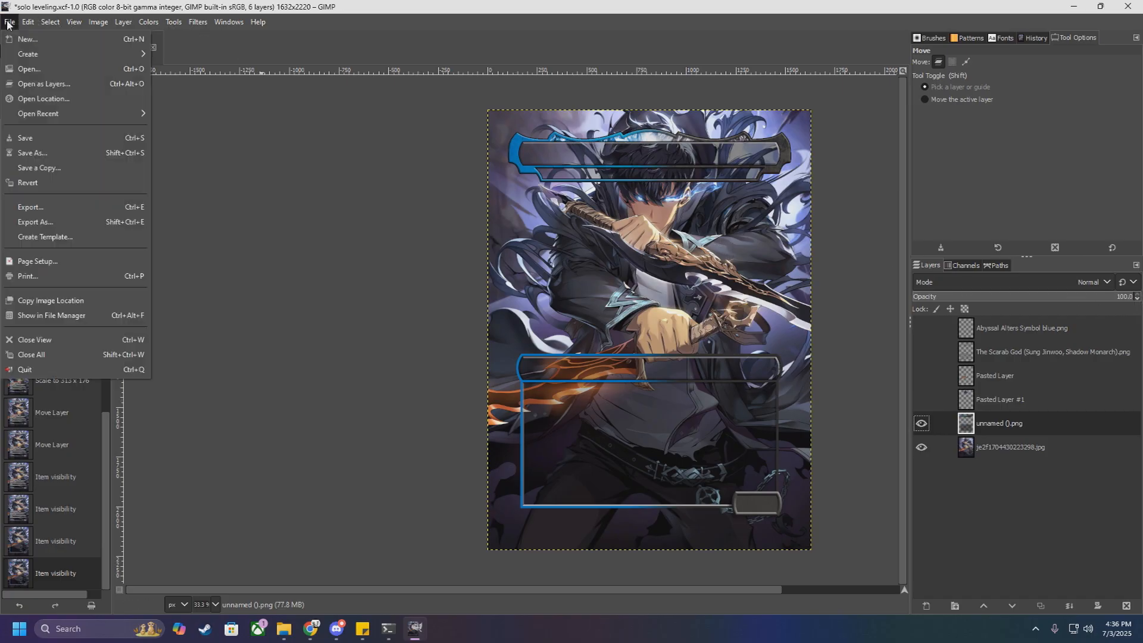
pyautogui.click(24, 133)
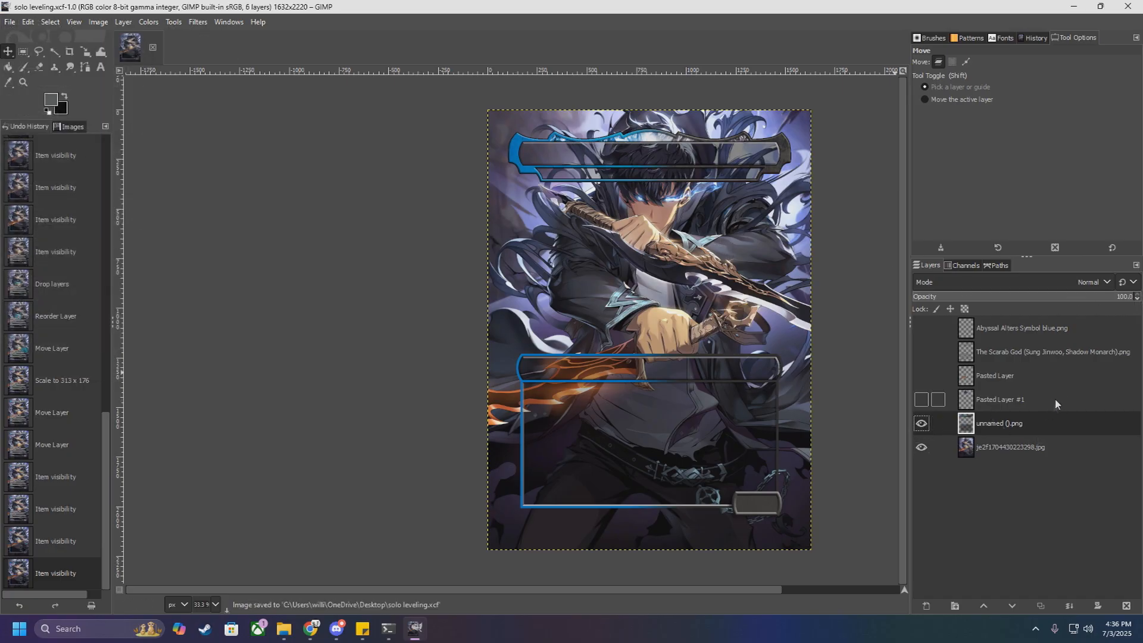
# Step: Show both pasted cut-out layers, the card text layer and the symbol layer again
pyautogui.click(921, 399)
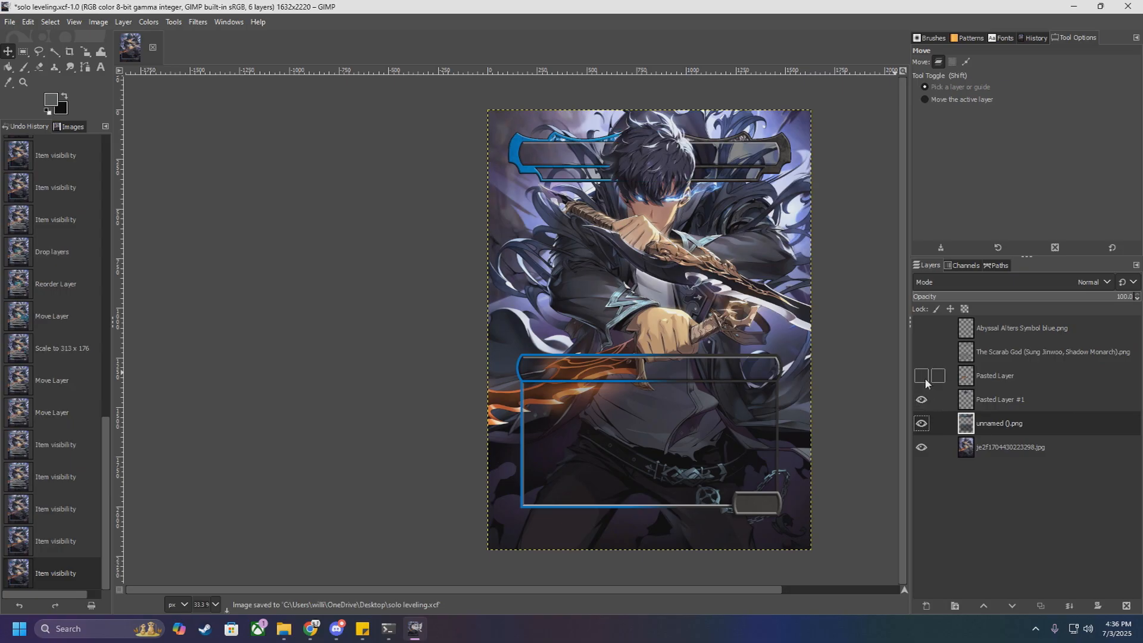
pyautogui.click(921, 375)
pyautogui.click(921, 352)
pyautogui.click(921, 328)
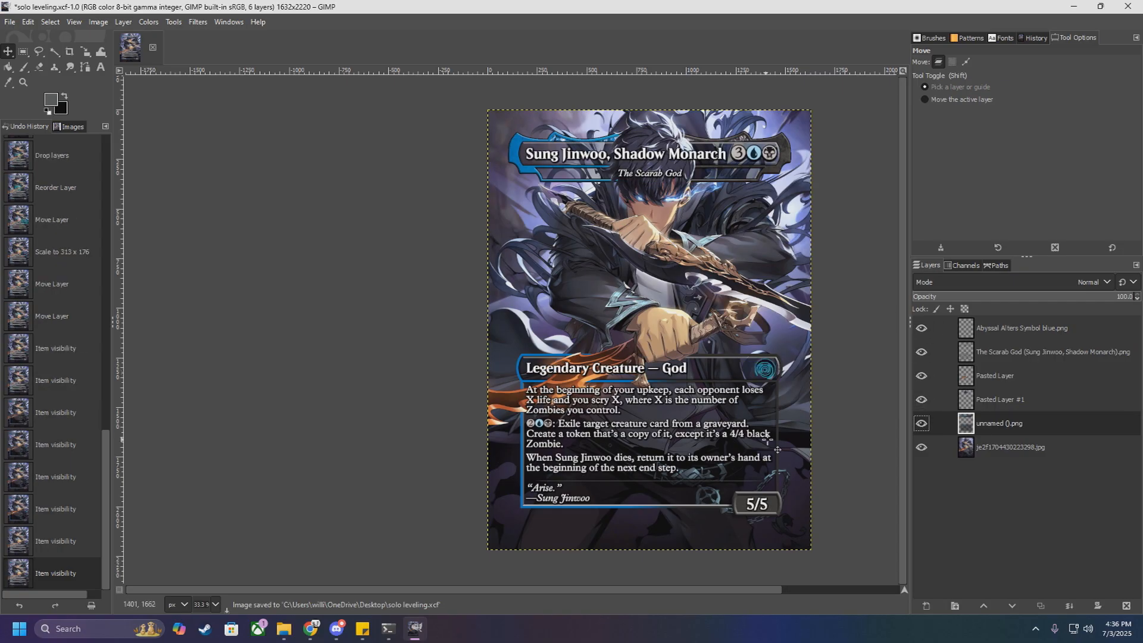
# Step: Try about 47 opacity on the Abyssal Alters symbol layer, and restore the layer to 100
pyautogui.scroll(3, 782, 392)
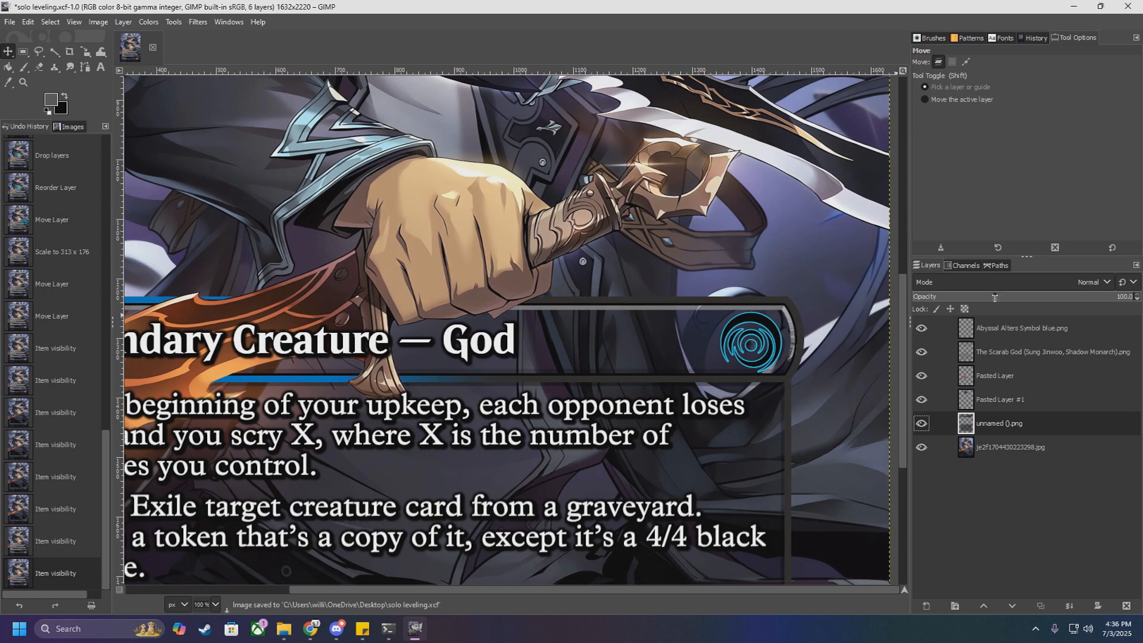
pyautogui.click(1083, 322)
pyautogui.click(1137, 299)
pyautogui.click(1136, 300)
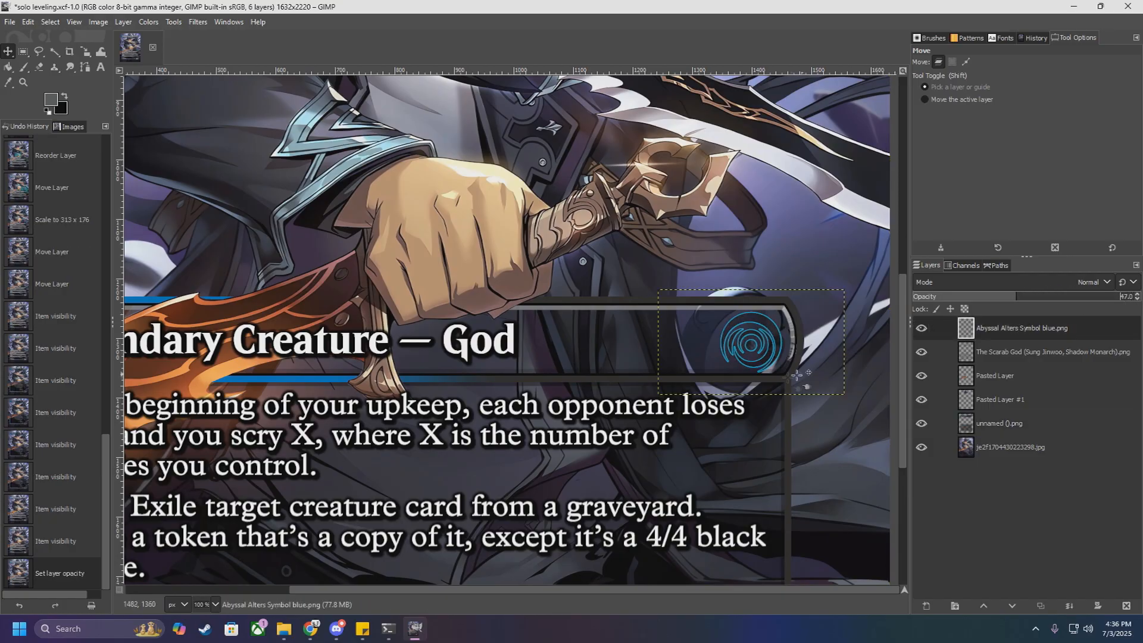
pyautogui.scroll(-4, 788, 395)
pyautogui.scroll(5, 788, 394)
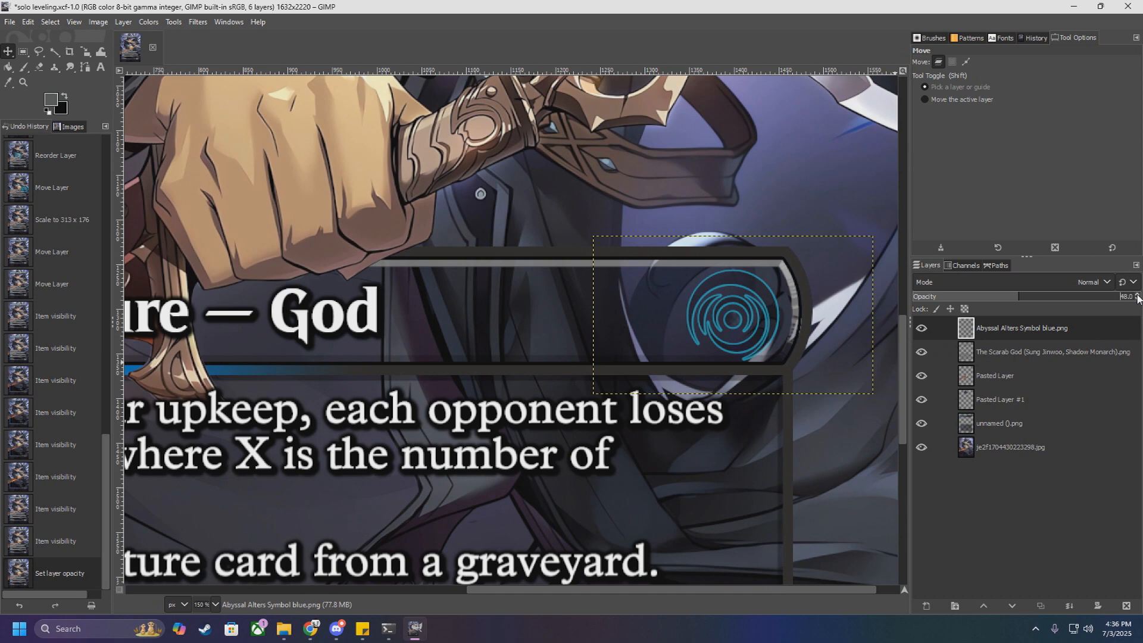
pyautogui.click(1137, 296)
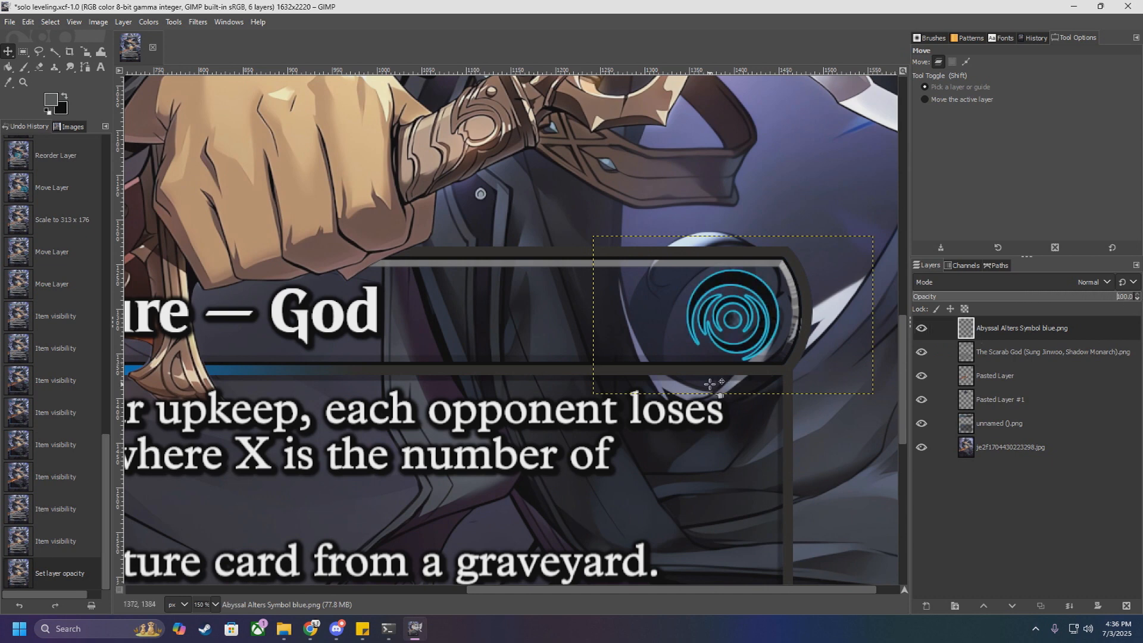
pyautogui.scroll(-4, 711, 383)
# Step: Select the je2f1704430223298.jpg artwork layer and examine the card's colours up close and as a whole
pyautogui.click(994, 444)
pyautogui.click(174, 22)
pyautogui.click(149, 22)
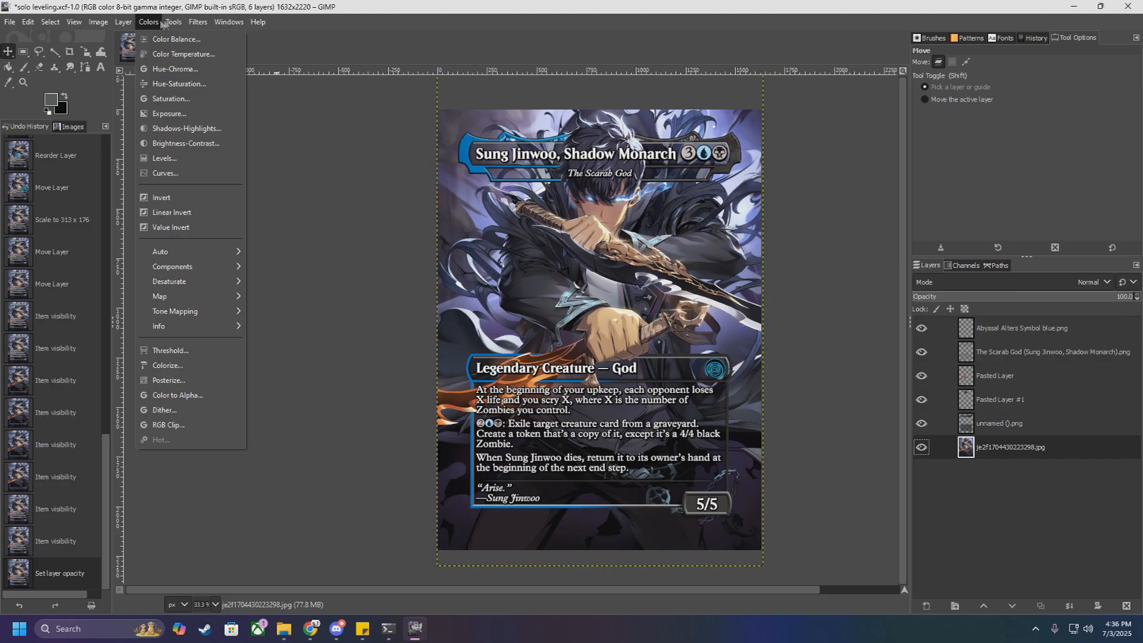
pyautogui.click(211, 10)
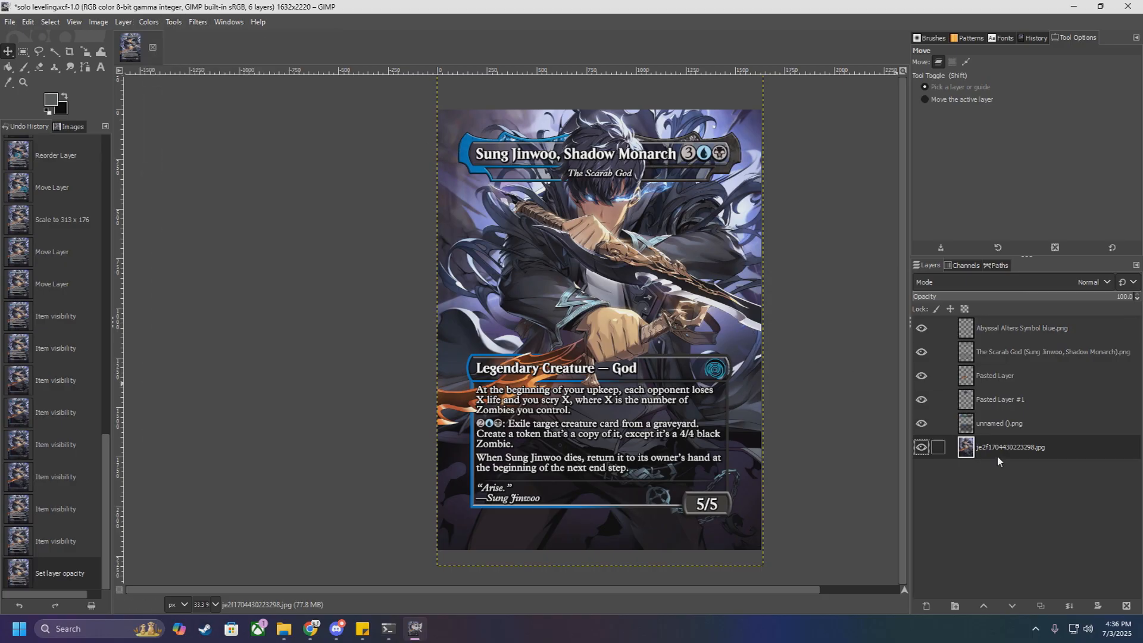
pyautogui.scroll(2, 639, 281)
pyautogui.scroll(2, 639, 281)
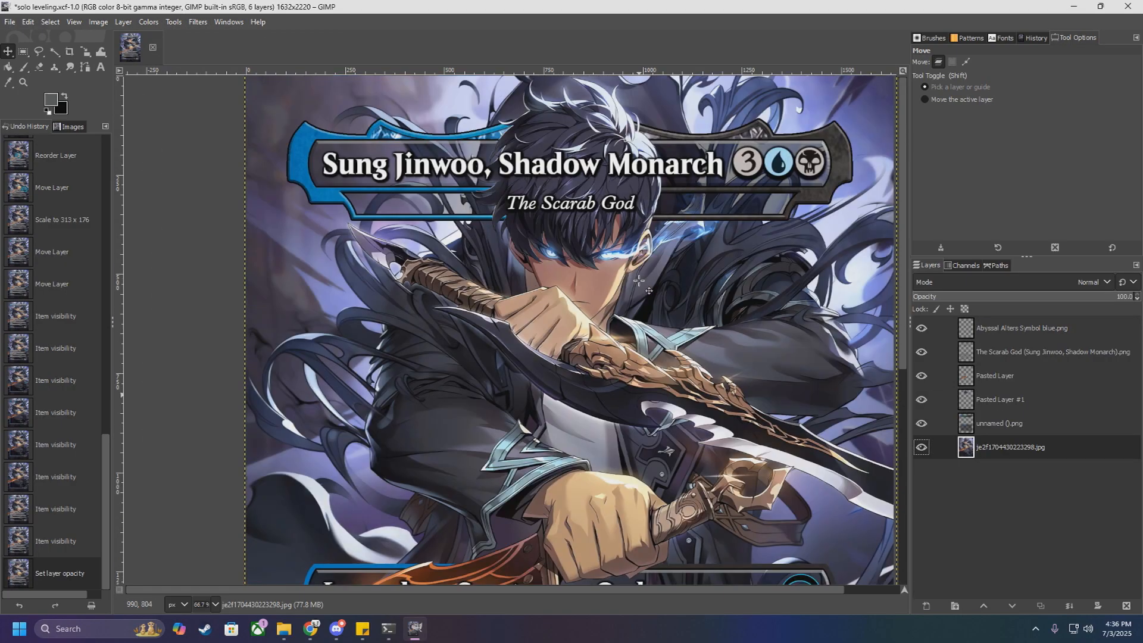
pyautogui.scroll(-2, 639, 281)
pyautogui.scroll(-3, 667, 367)
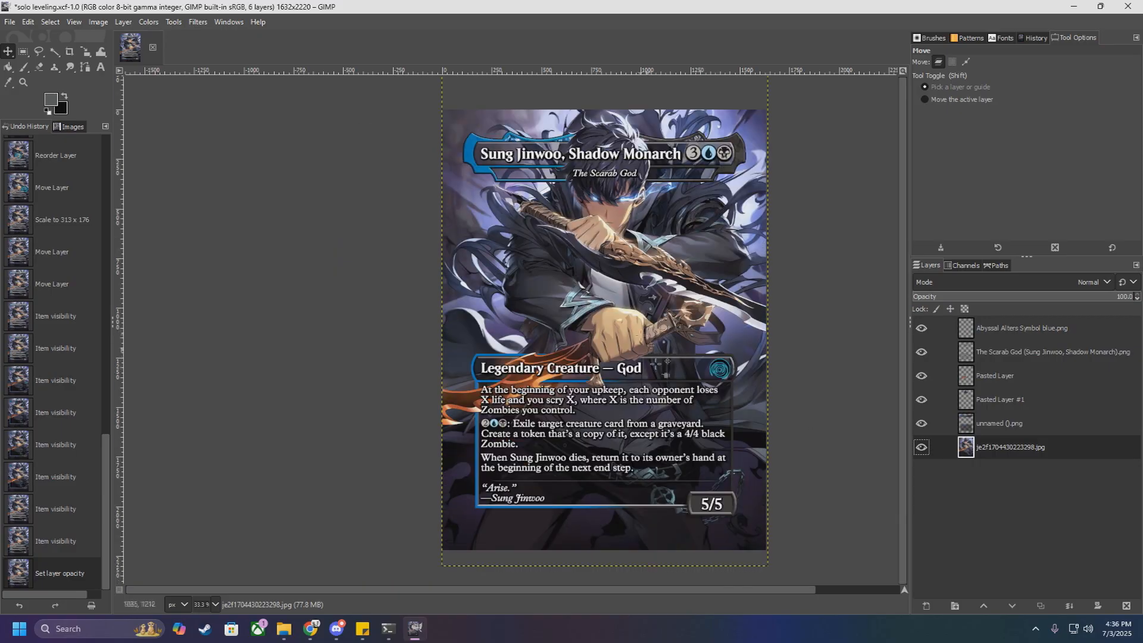
# Step: Open the Saturation adjustment for the artwork layer and preview scales from 0.000 up to about 1.593
pyautogui.click(149, 21)
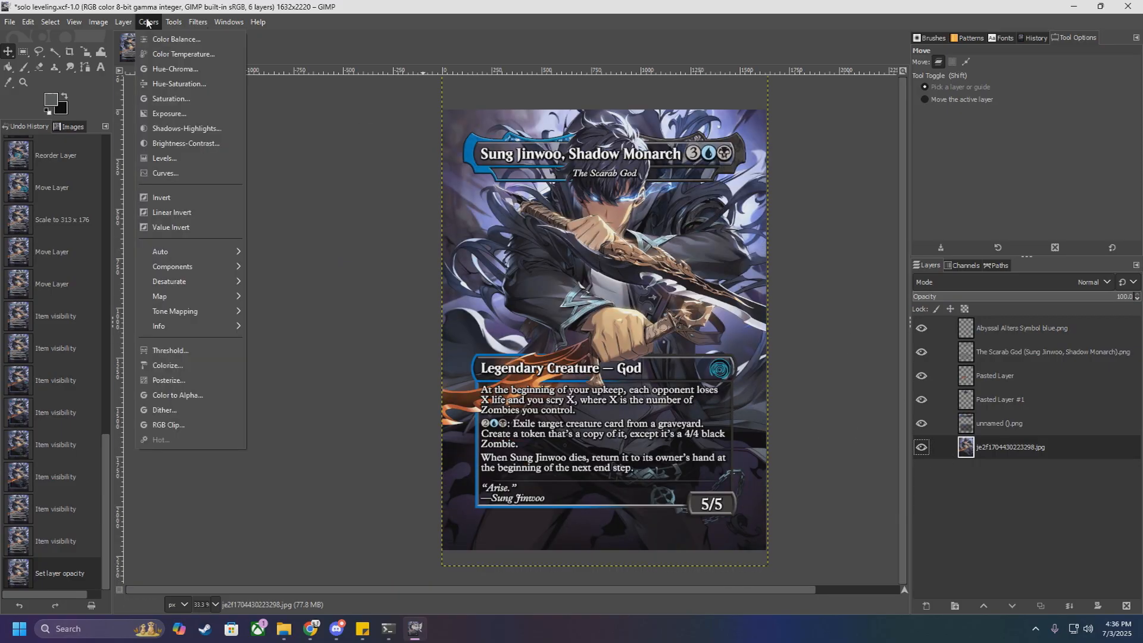
pyautogui.click(171, 98)
pyautogui.moveTo(189, 179); pyautogui.dragTo(204, 180)
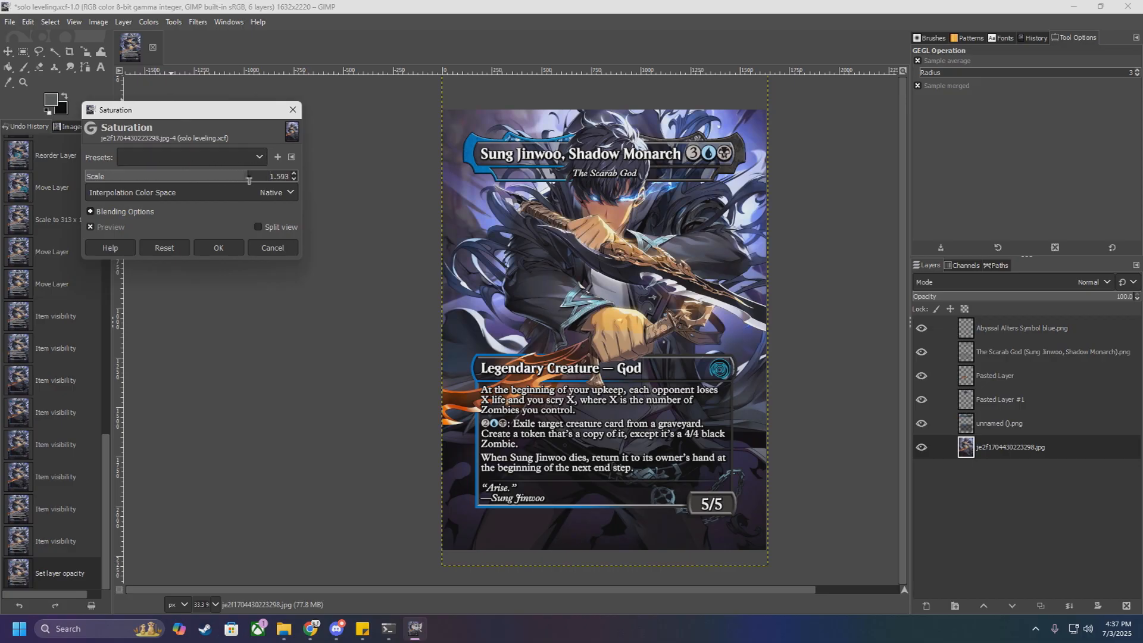
pyautogui.moveTo(242, 179); pyautogui.dragTo(57, 172)
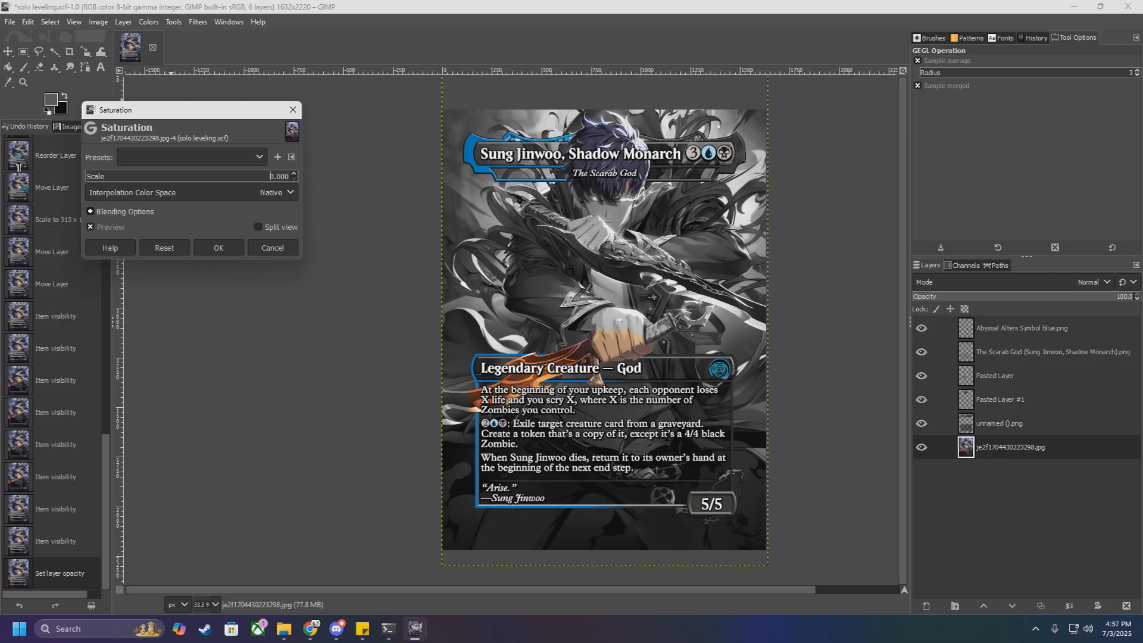
pyautogui.moveTo(65, 166); pyautogui.dragTo(190, 179)
pyautogui.moveTo(226, 186); pyautogui.dragTo(222, 185)
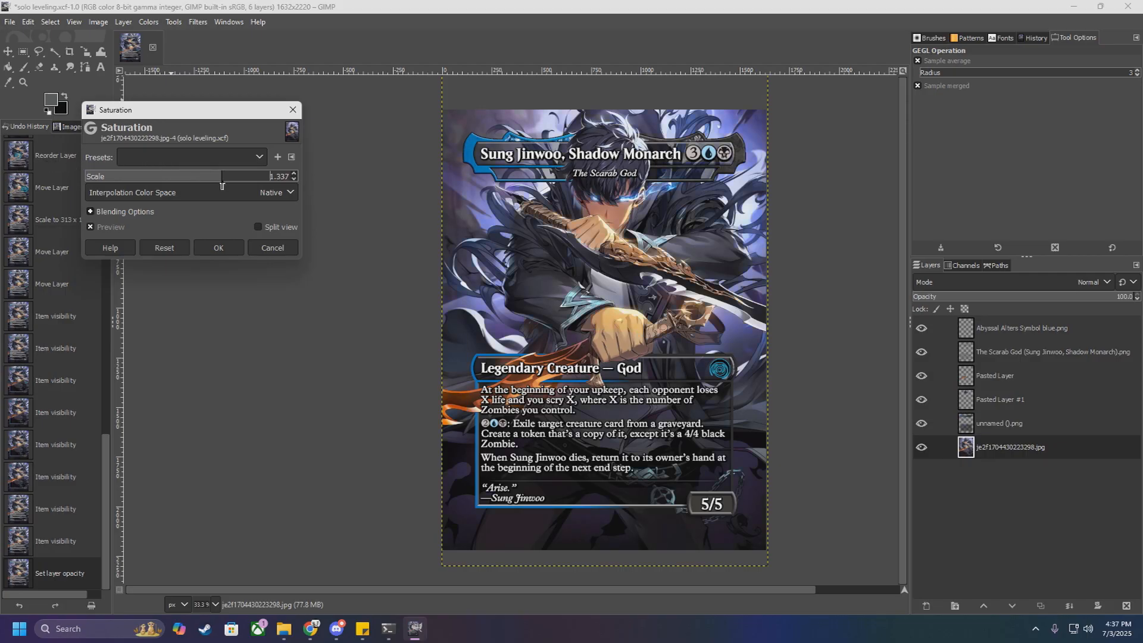
pyautogui.keyDown('ctrl'); pyautogui.scroll(1, 679, 302); pyautogui.keyUp('ctrl')
pyautogui.keyDown('ctrl'); pyautogui.scroll(-1, 679, 301); pyautogui.keyUp('ctrl')
# Step: Set the artwork layer's saturation scale to 1.250 and apply the adjustment
pyautogui.moveTo(224, 181); pyautogui.dragTo(216, 181)
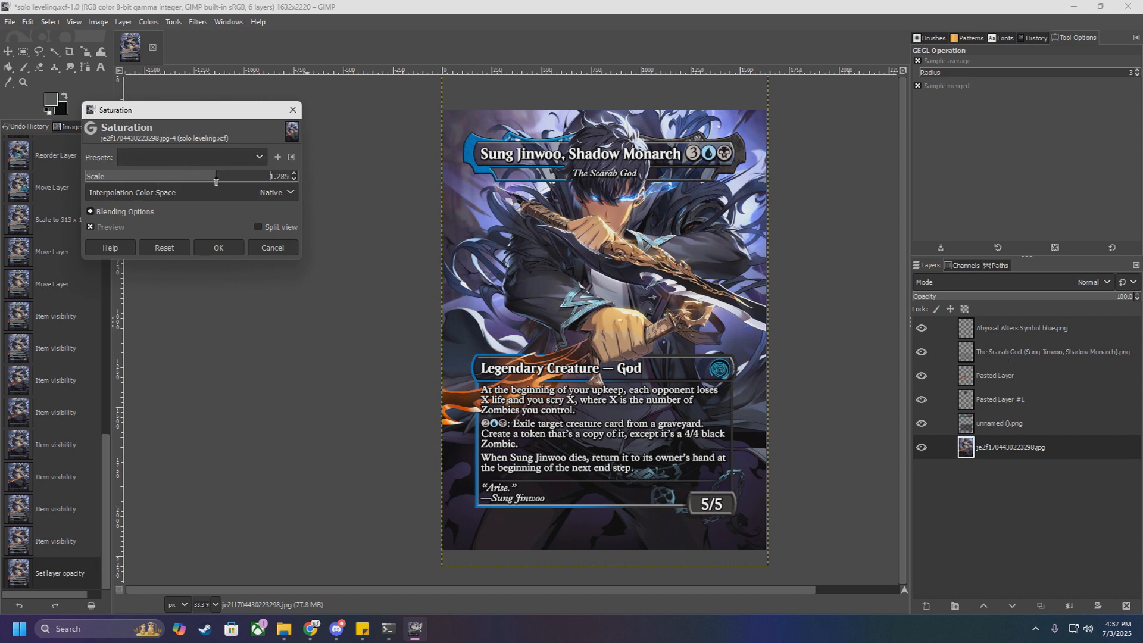
pyautogui.doubleClick(296, 180)
pyautogui.scroll(5, 595, 272)
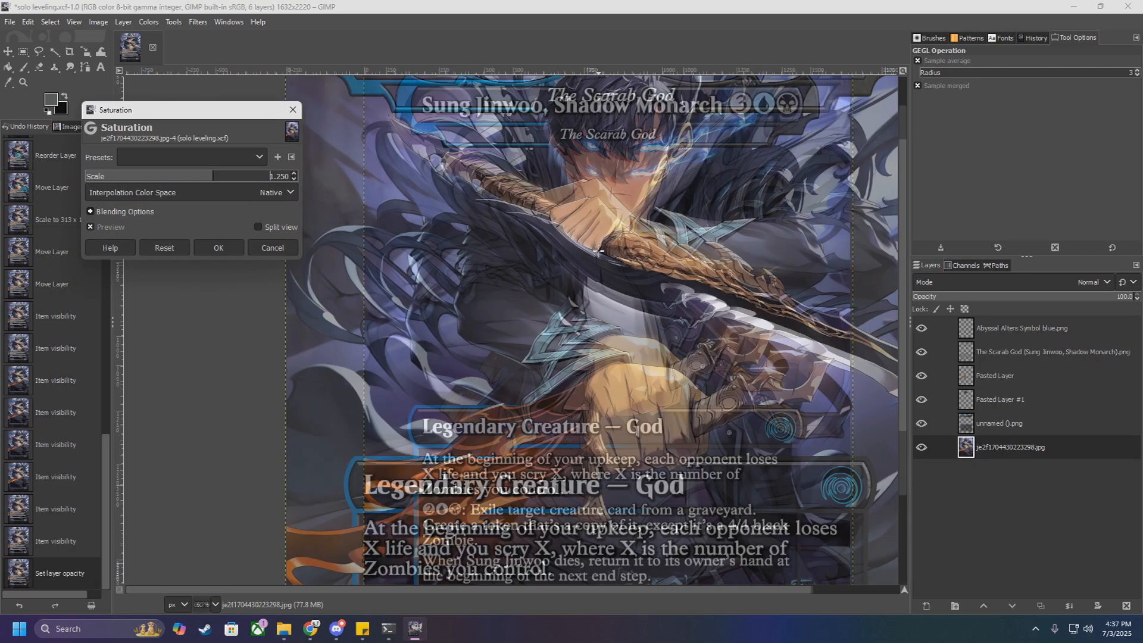
pyautogui.scroll(-5, 595, 272)
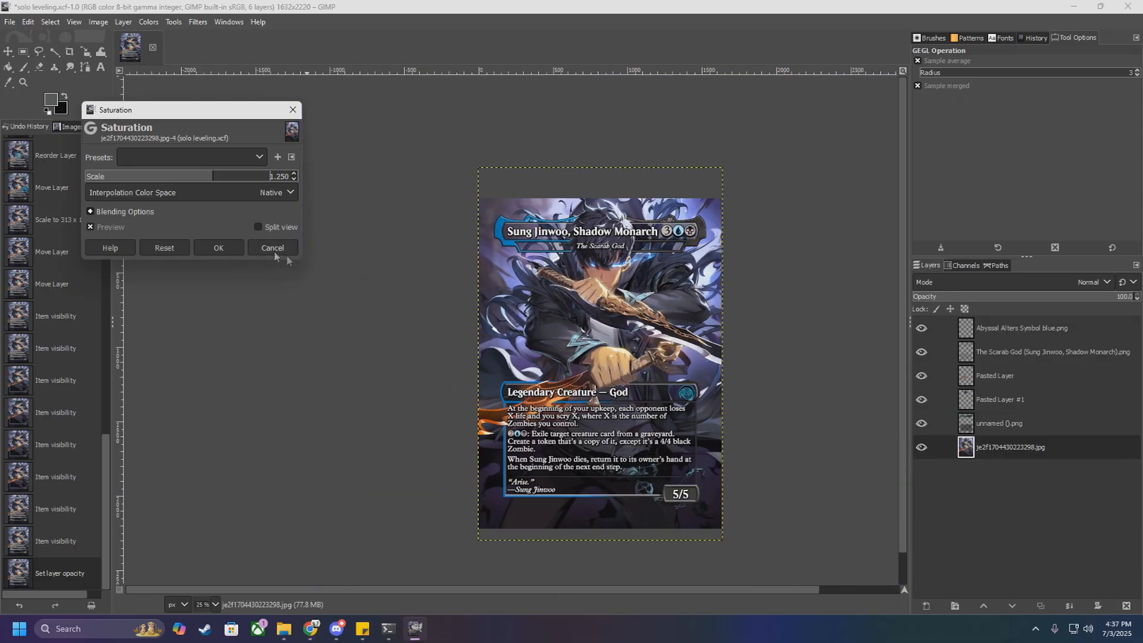
pyautogui.click(218, 248)
# Step: Apply the most recently used Saturation preset, scale 1.250, to the hair cut-out on Pasted Layer #1
pyautogui.click(991, 404)
pyautogui.click(156, 24)
pyautogui.click(173, 97)
pyautogui.click(258, 157)
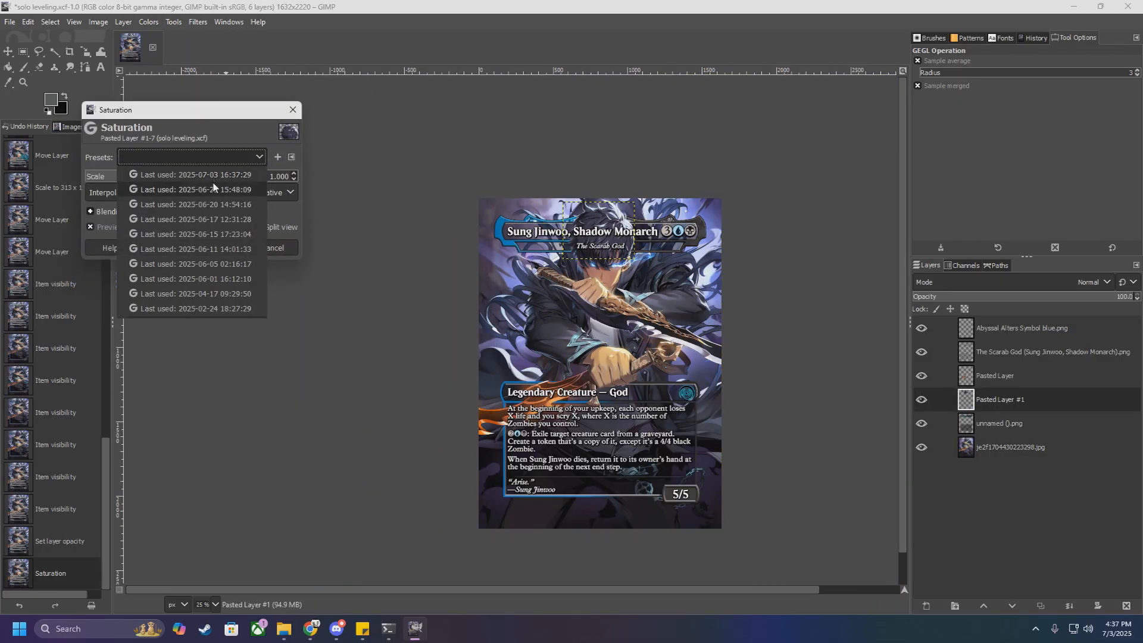
pyautogui.click(192, 175)
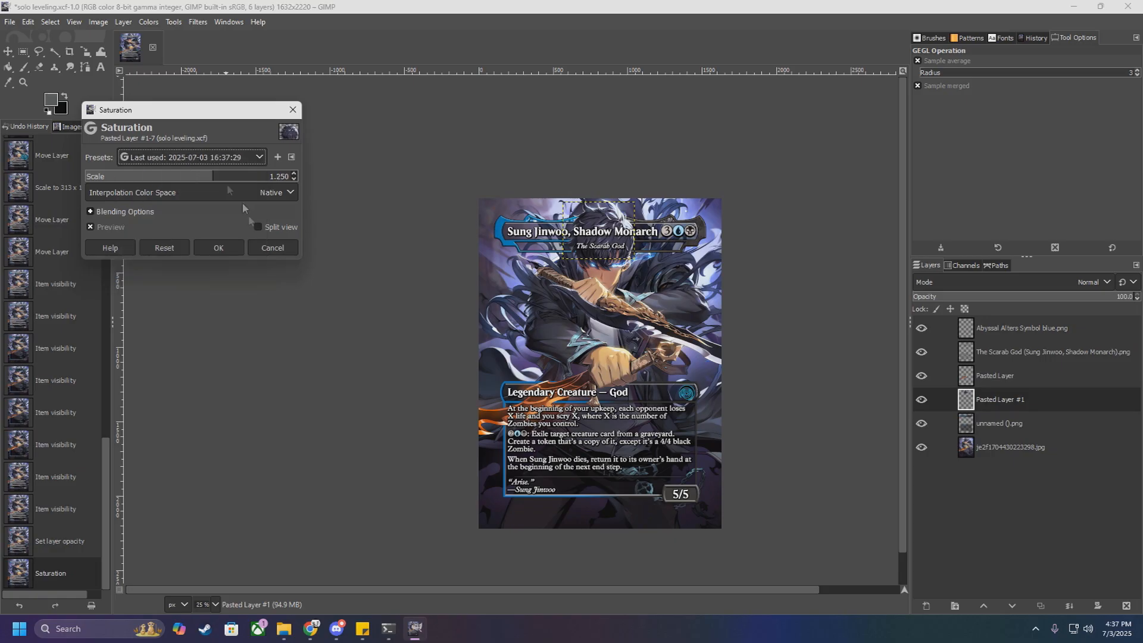
pyautogui.click(219, 247)
# Step: Apply the same last-used Saturation preset, scale 1.250, to the fist and dagger cut-out on Pasted Layer
pyautogui.click(1008, 377)
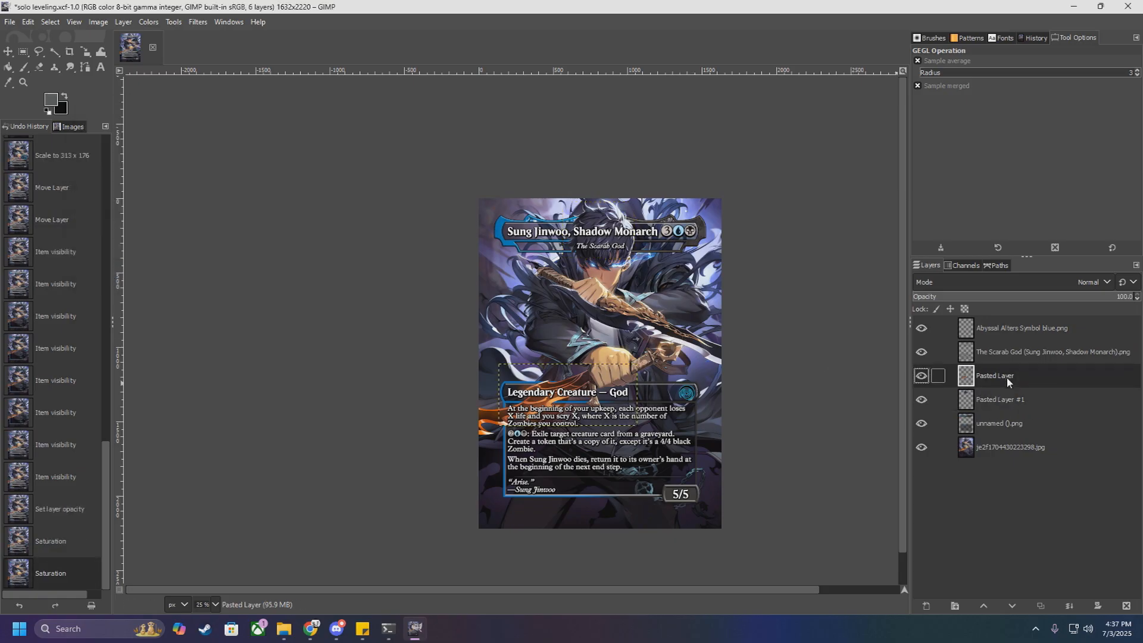
pyautogui.click(148, 22)
pyautogui.click(171, 99)
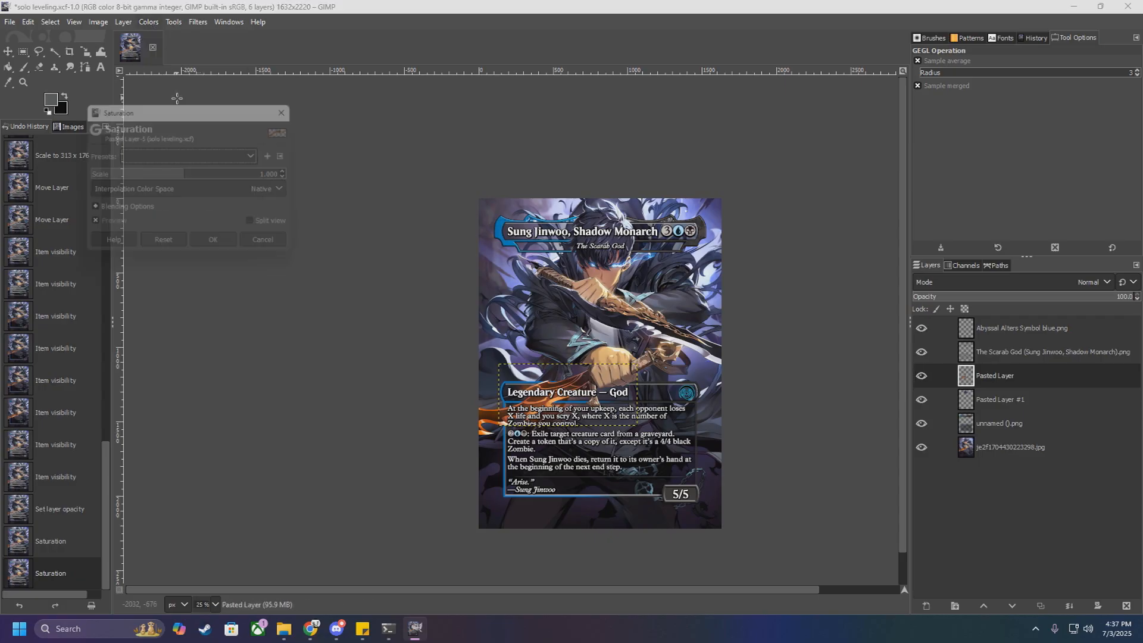
pyautogui.click(219, 158)
pyautogui.click(219, 179)
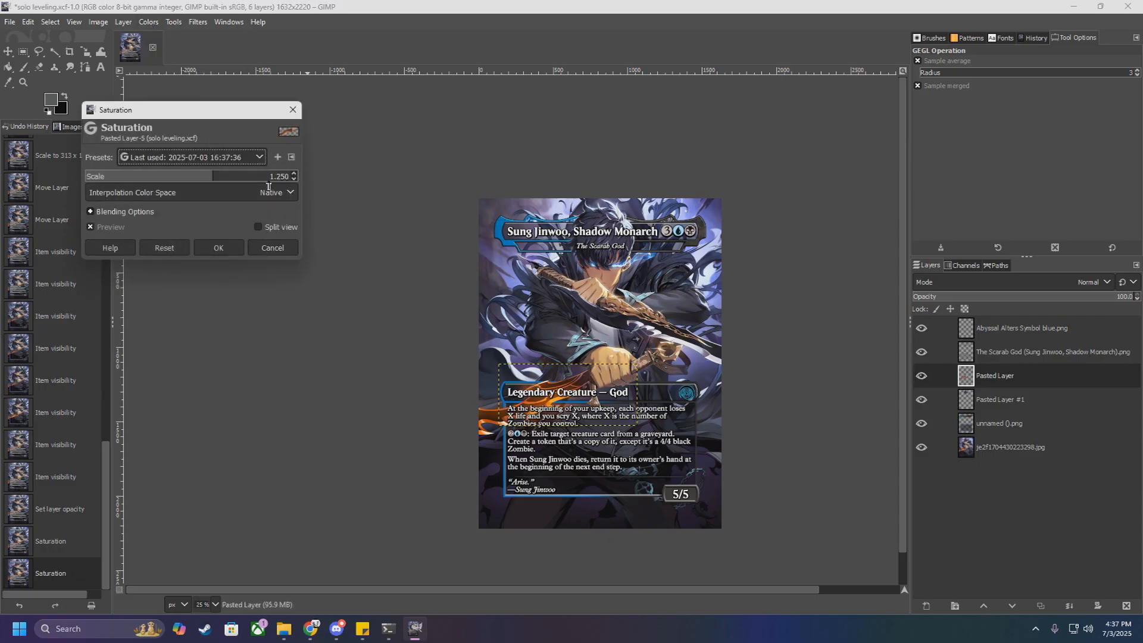
pyautogui.click(222, 248)
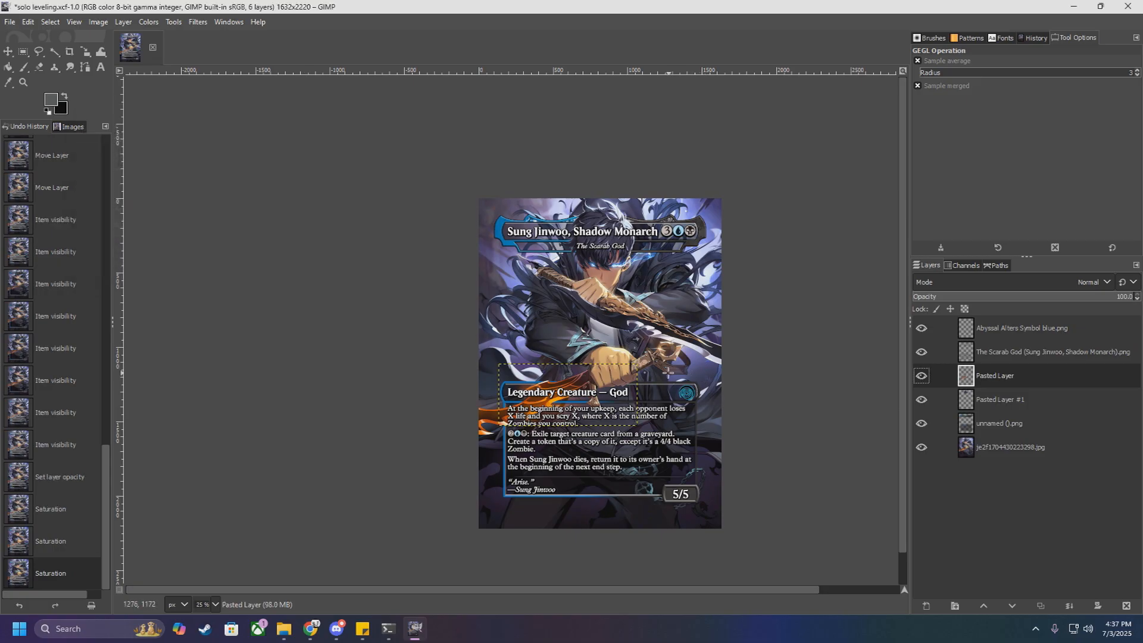
# Step: Examine how the saturated artwork and cut-outs blend across the whole card, with the artwork layer selected
pyautogui.scroll(2, 668, 371)
pyautogui.scroll(-2, 612, 317)
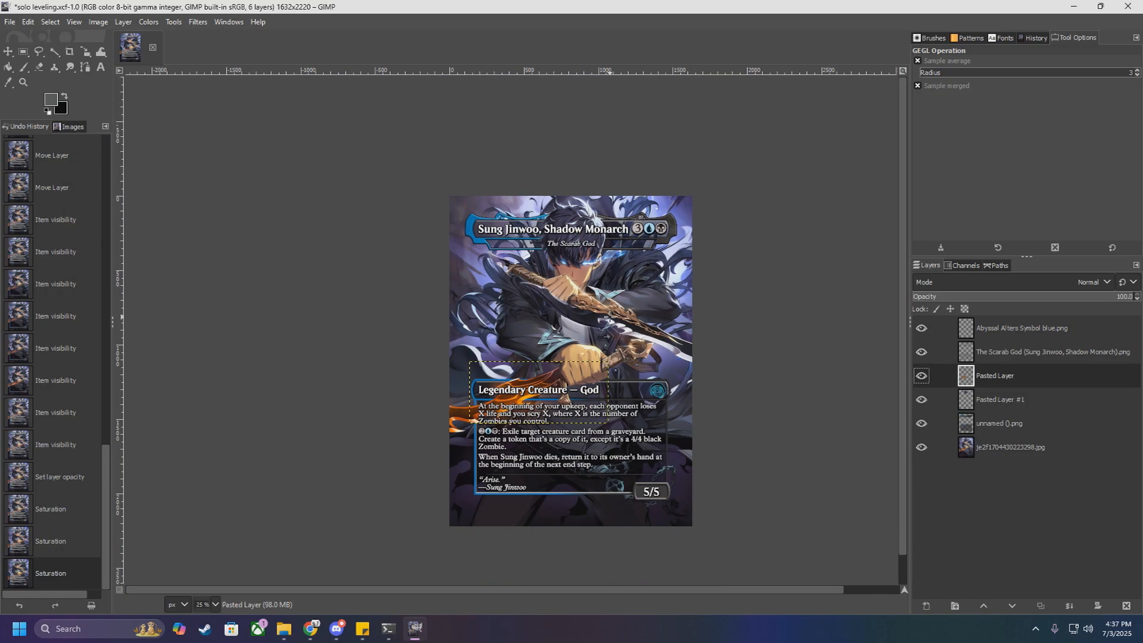
pyautogui.click(938, 447)
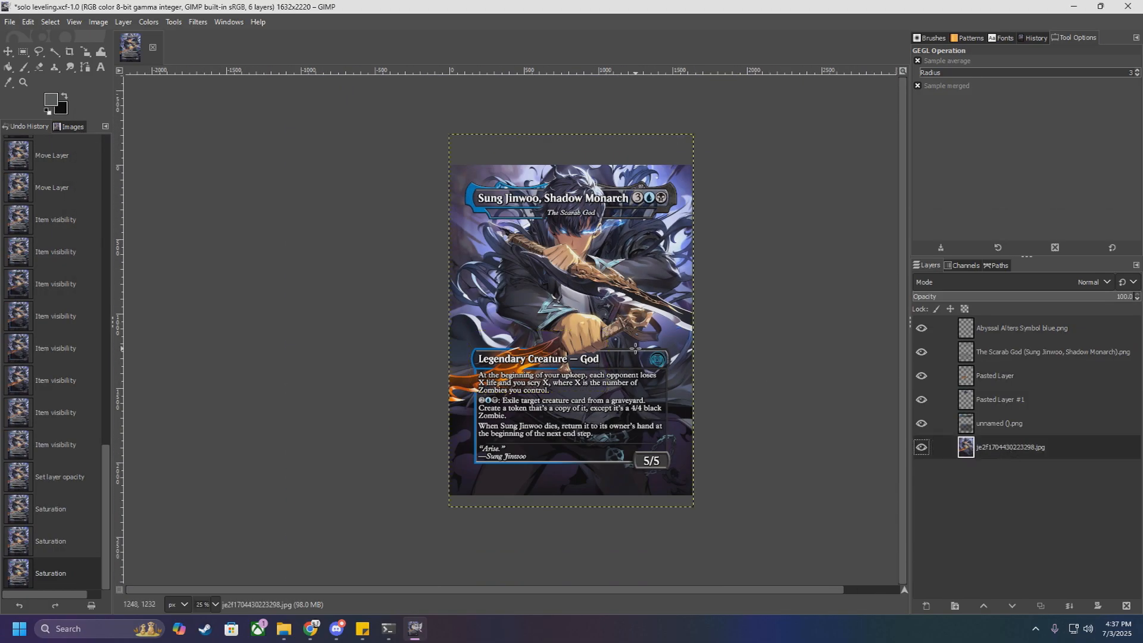
pyautogui.scroll(1, 617, 343)
pyautogui.moveTo(617, 343); pyautogui.dragTo(624, 342)
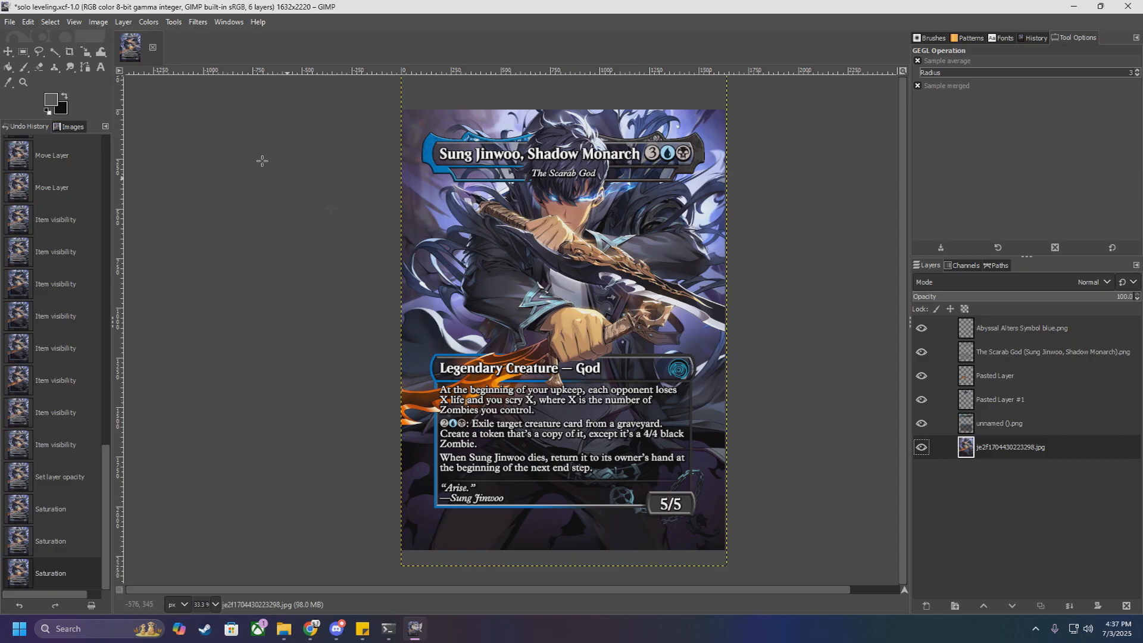
# Step: Save the solo leveling project and set up an export to the Desktop folder with the PNG image file type
pyautogui.click(8, 22)
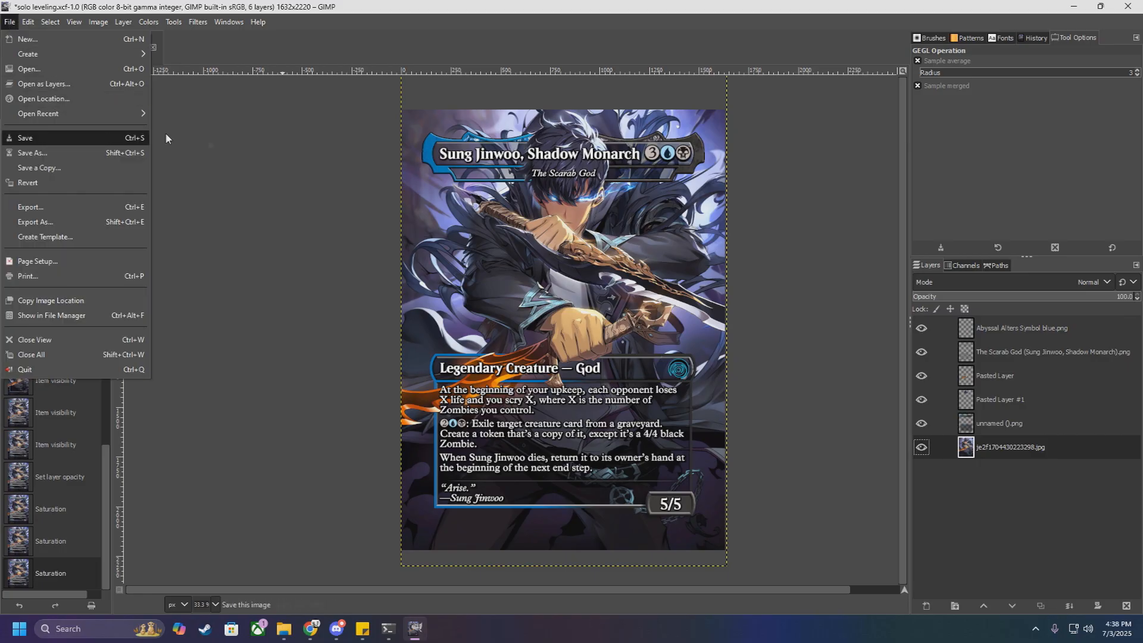
pyautogui.click(106, 138)
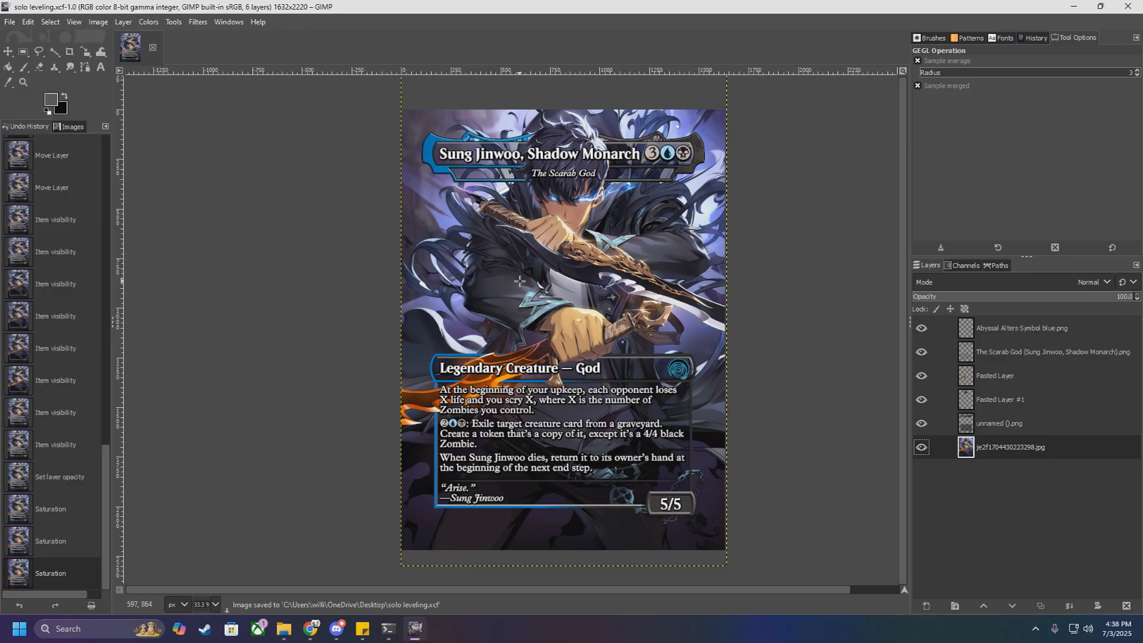
pyautogui.click(9, 23)
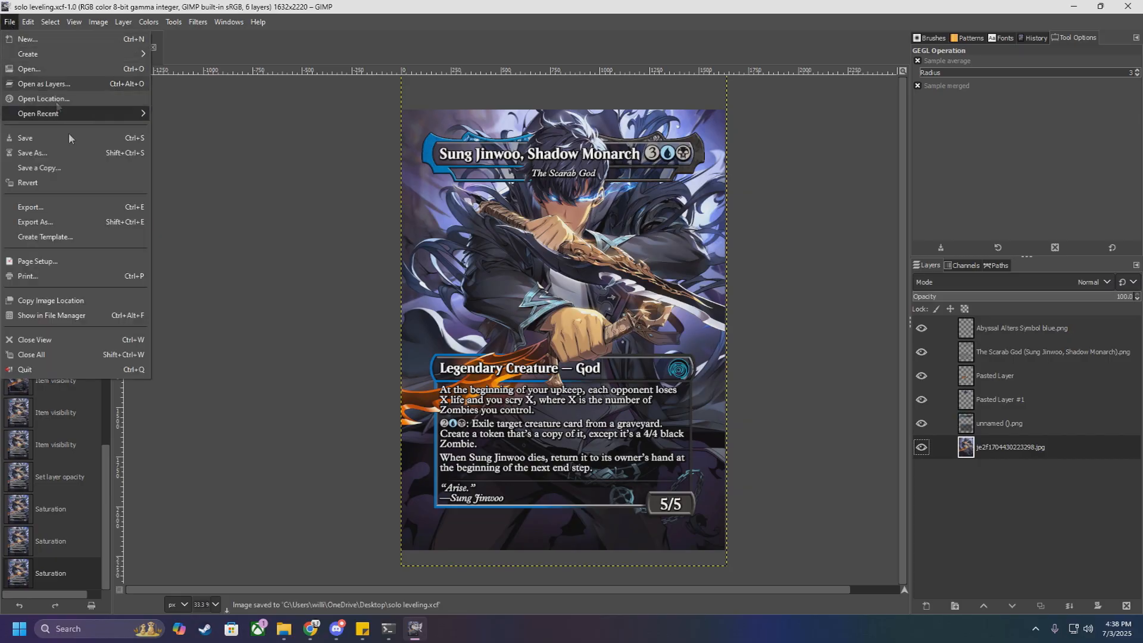
pyautogui.click(83, 222)
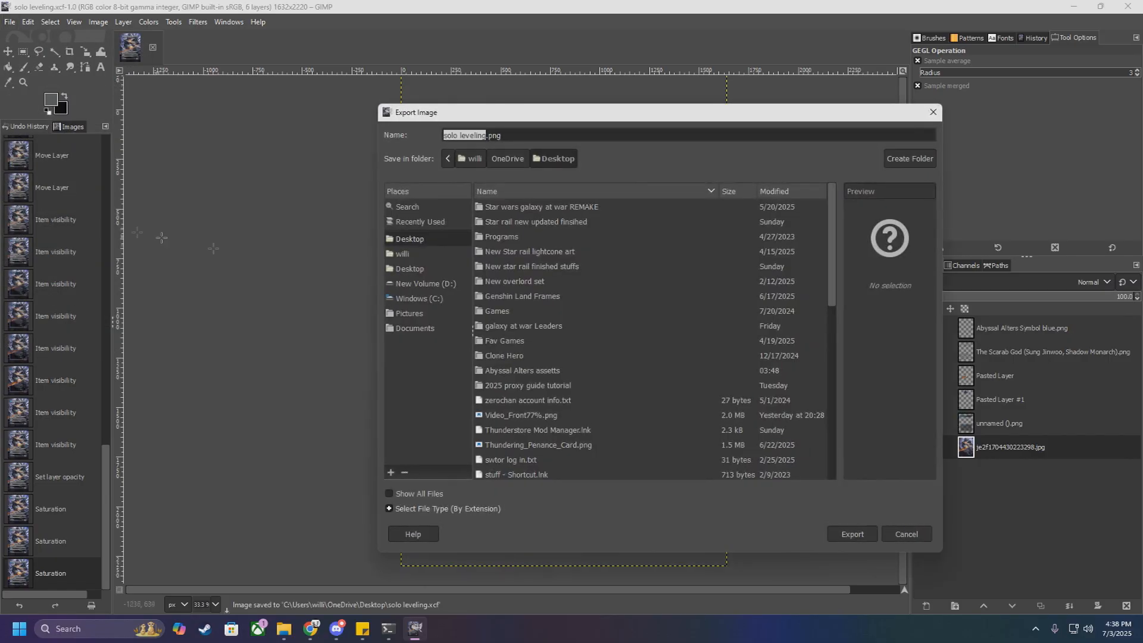
pyautogui.click(413, 239)
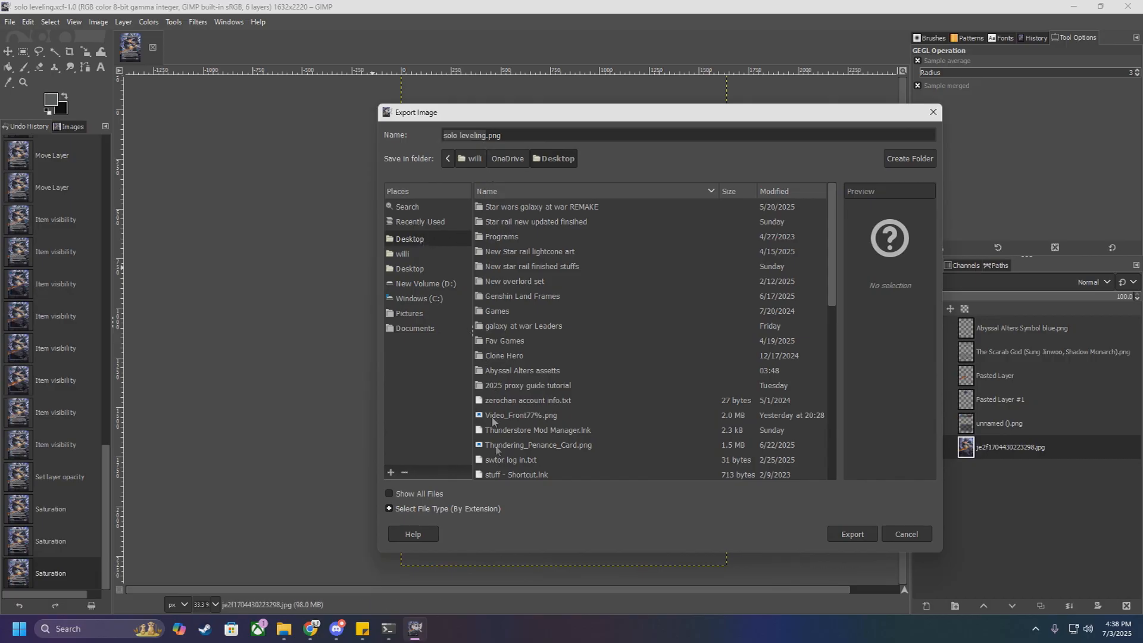
pyautogui.click(428, 509)
pyautogui.scroll(-8, 514, 463)
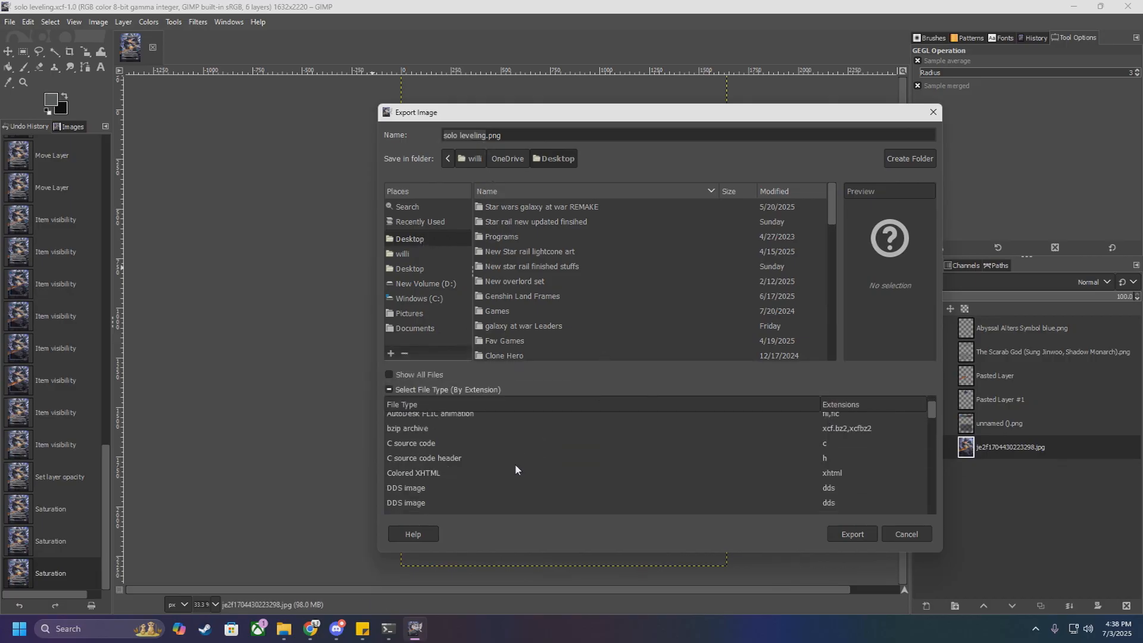
pyautogui.scroll(-4, 515, 468)
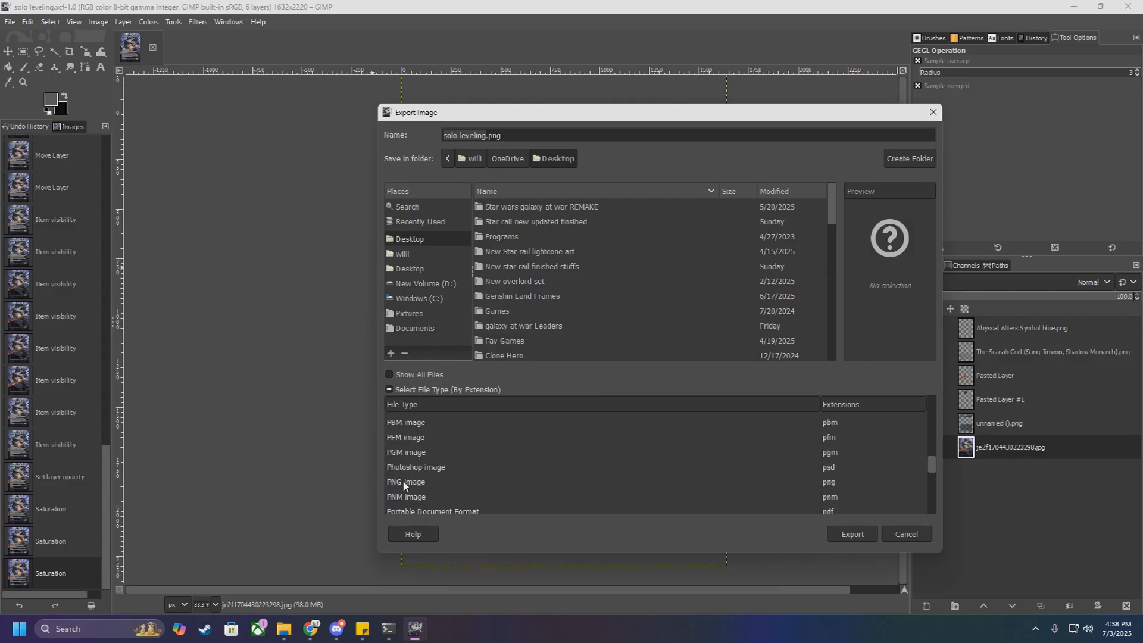
pyautogui.click(404, 484)
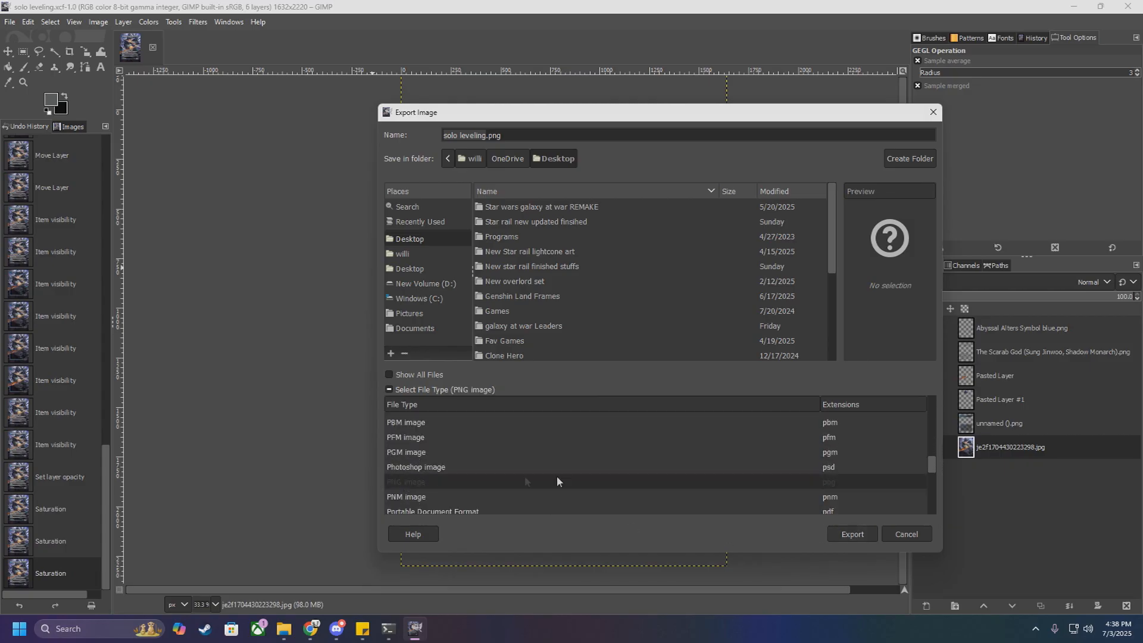
# Step: Name the export Sung Jin Woo.png and export it with compression level 9 and the existing PNG options
pyautogui.click(465, 130)
pyautogui.moveTo(486, 131); pyautogui.dragTo(408, 131)
pyautogui.write('Sung J')
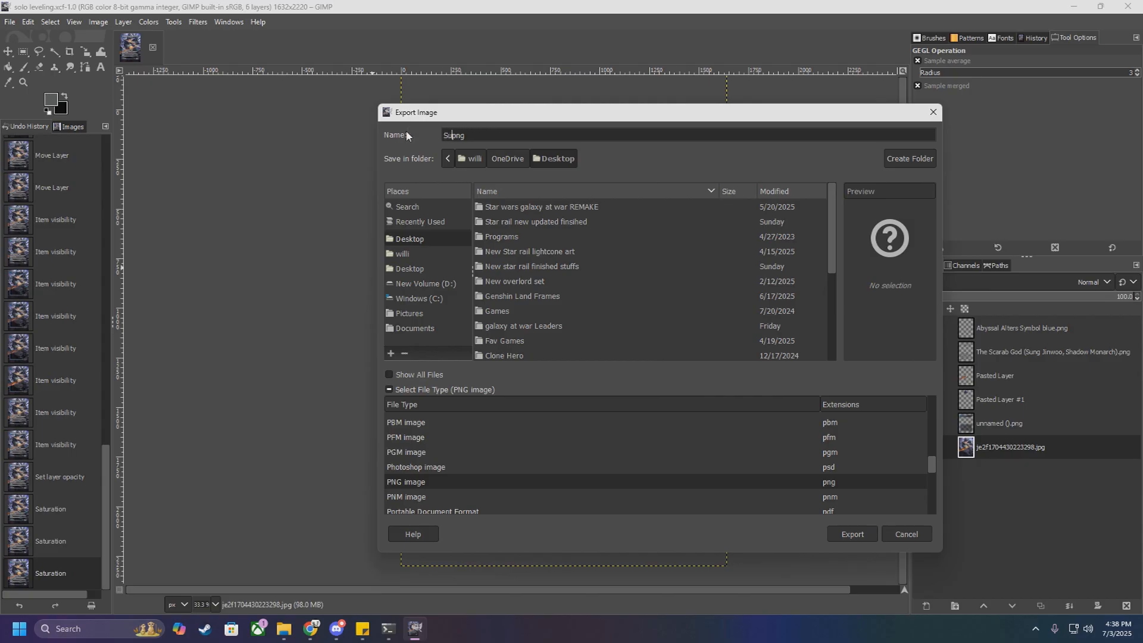
pyautogui.write('in Woo.')
pyautogui.click(853, 534)
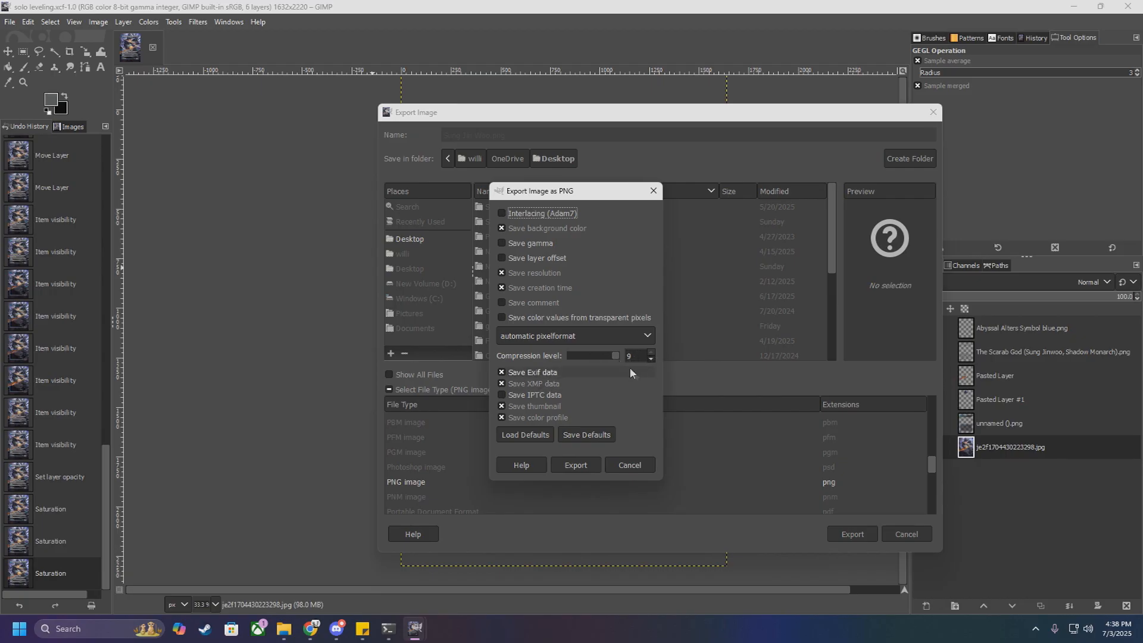
pyautogui.click(588, 468)
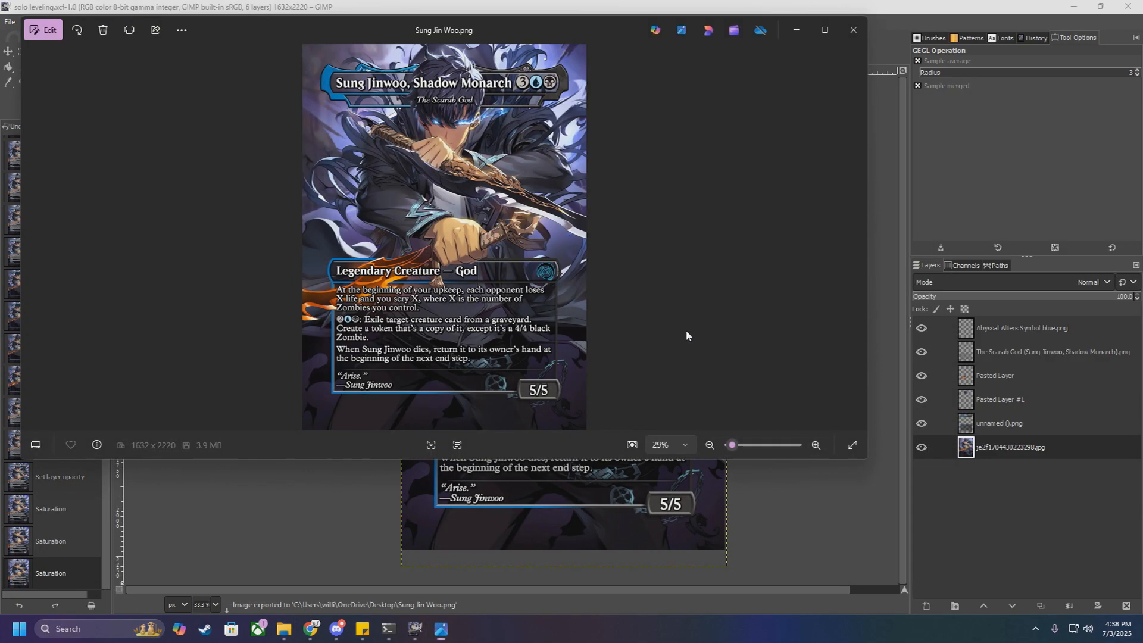
# Step: Examine the exported Sung Jin Woo.png in the image viewer, both close up and as a whole card, and close the viewer
pyautogui.scroll(2, 682, 241)
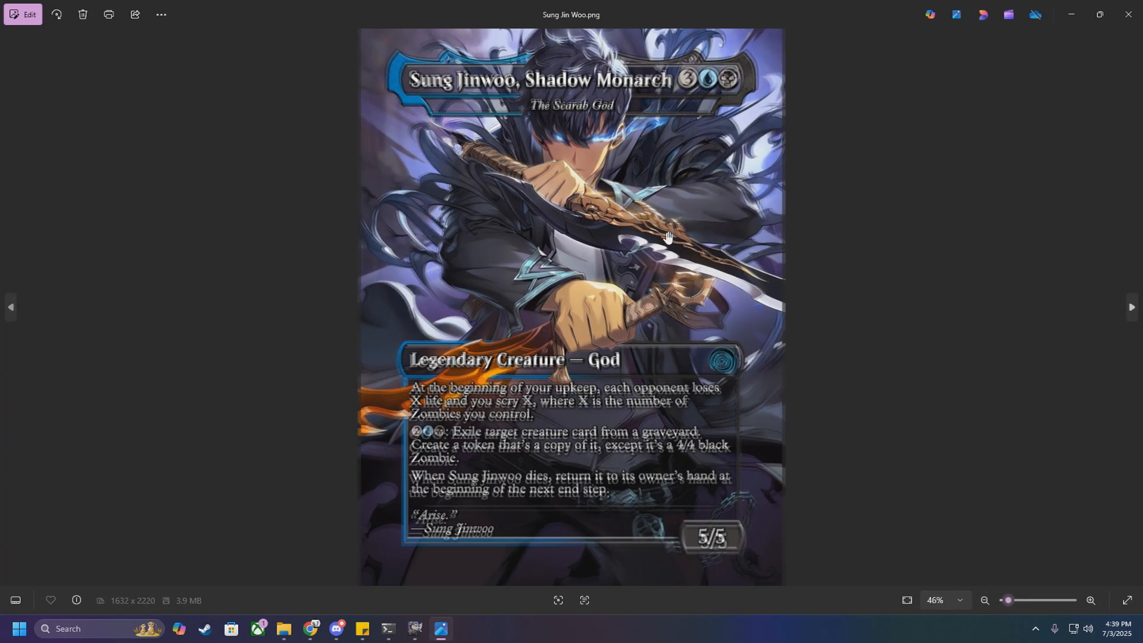
pyautogui.scroll(3, 663, 364)
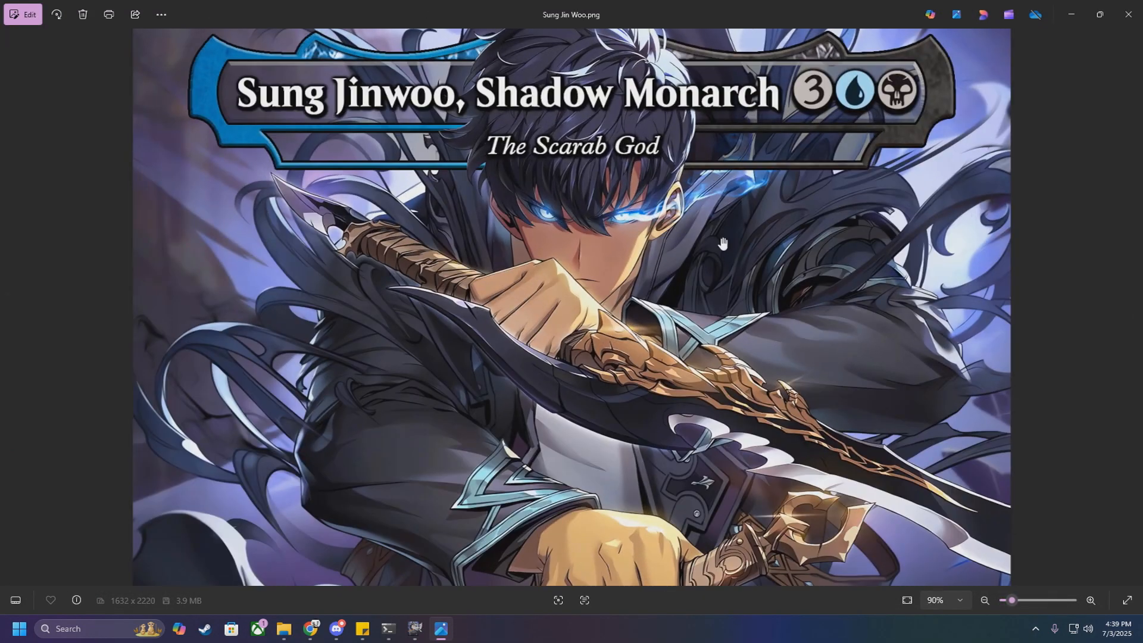
pyautogui.scroll(-4, 736, 331)
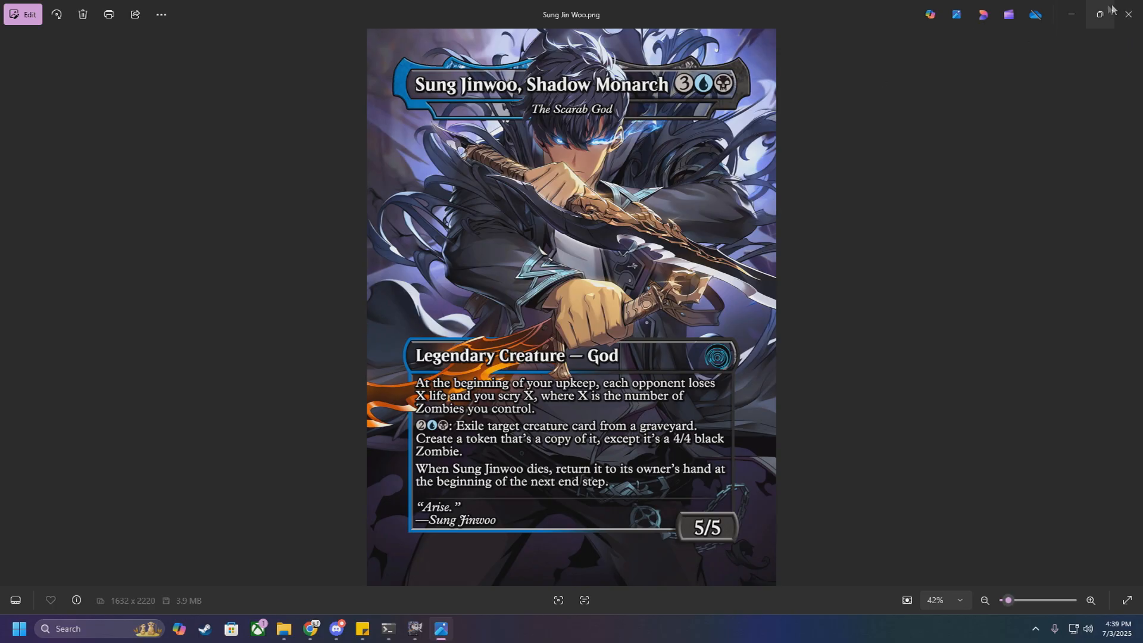
pyautogui.click(1129, 18)
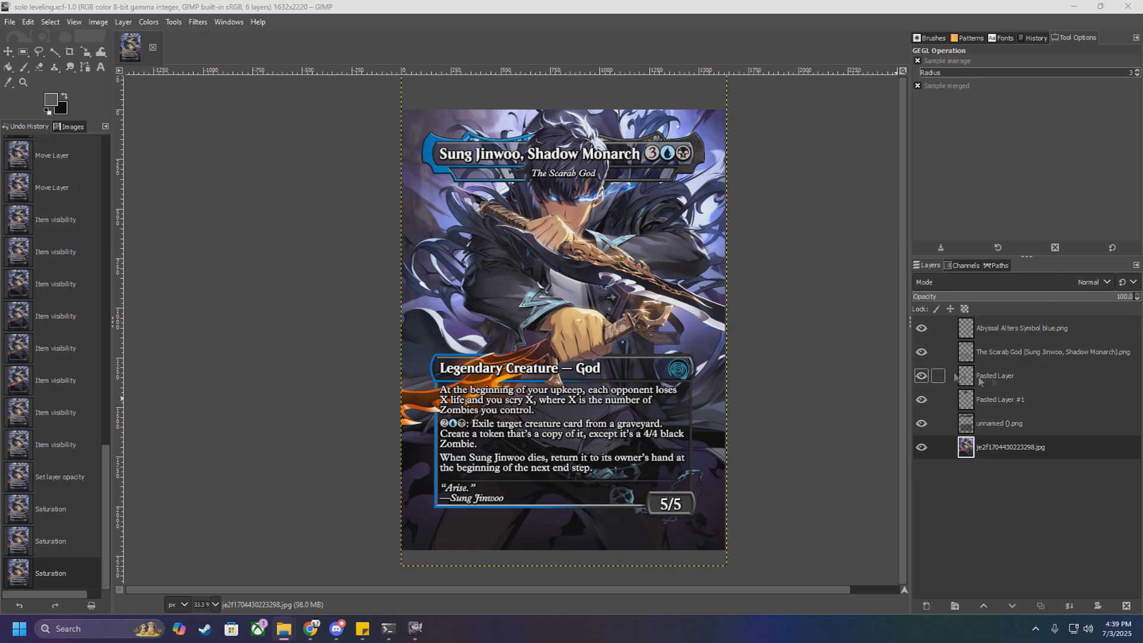
# Step: Hide The Scarab God card text layer and examine how the hair, fist and dagger cut-outs overlap the frame
pyautogui.scroll(3, 657, 319)
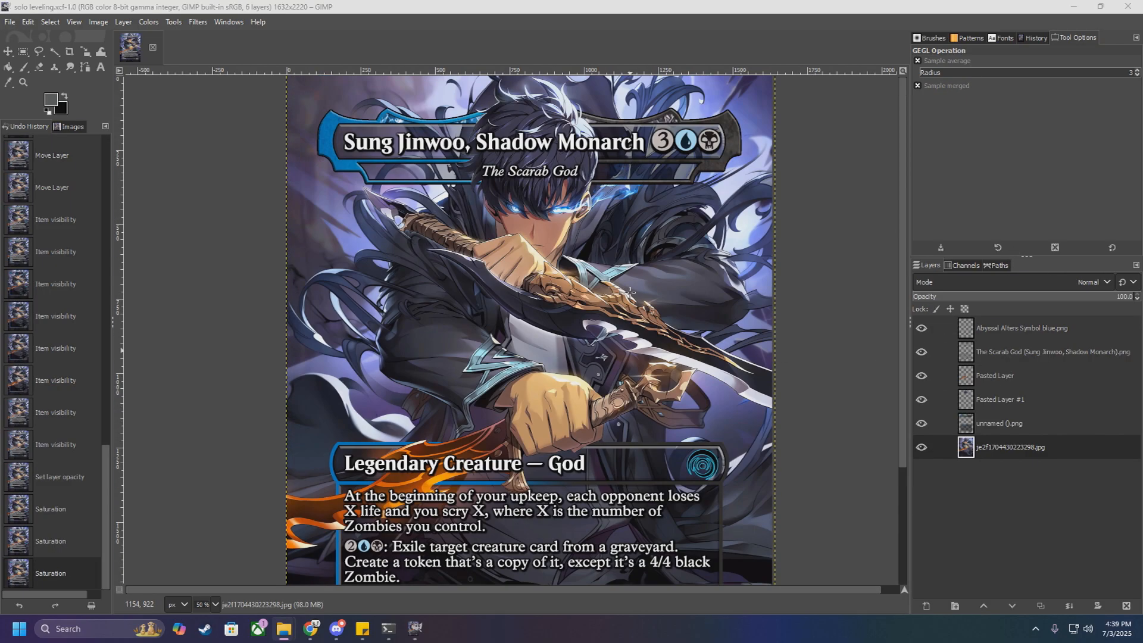
pyautogui.scroll(-5, 646, 336)
pyautogui.scroll(1, 660, 338)
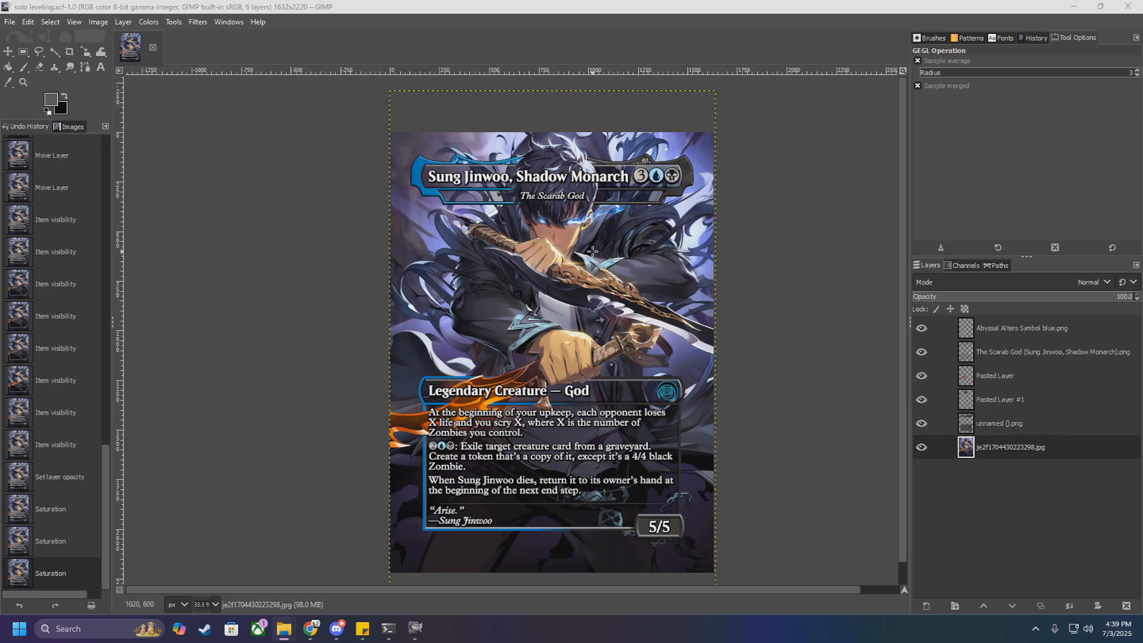
pyautogui.click(921, 352)
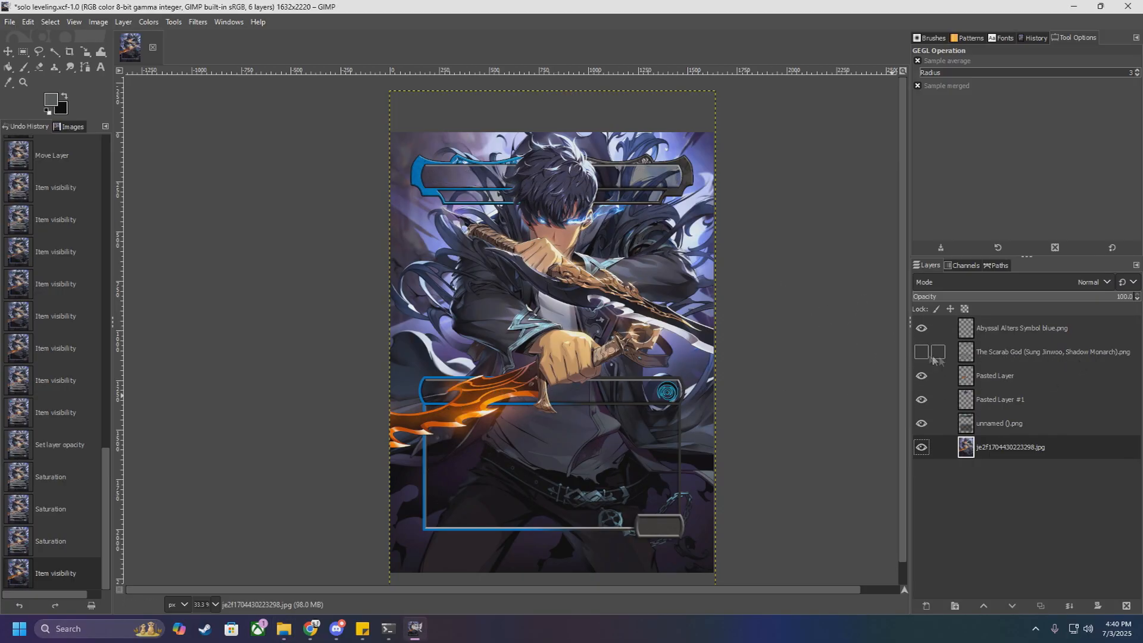
pyautogui.scroll(2, 616, 280)
pyautogui.scroll(-1, 667, 300)
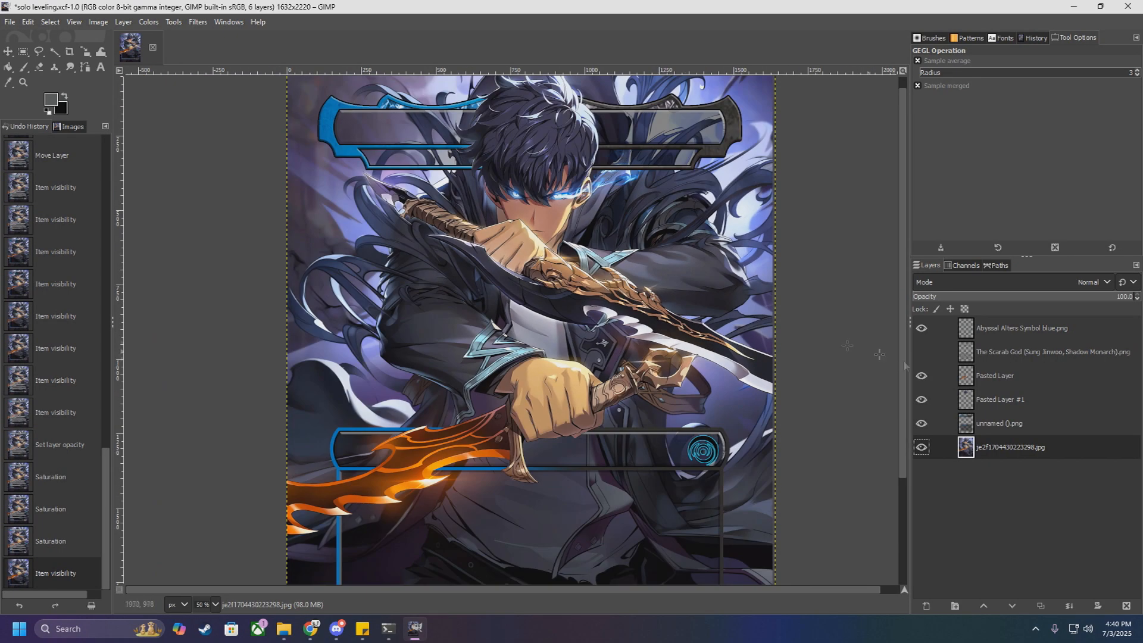
pyautogui.click(922, 353)
pyautogui.click(921, 352)
pyautogui.scroll(-1, 649, 286)
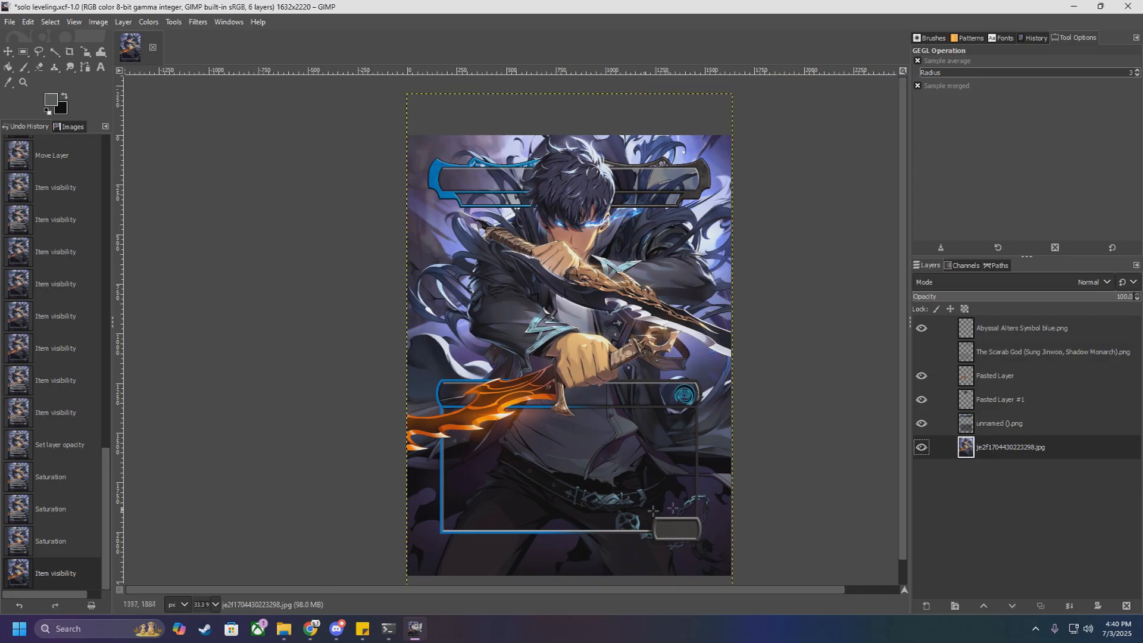
pyautogui.scroll(1, 641, 388)
pyautogui.scroll(1, 641, 388)
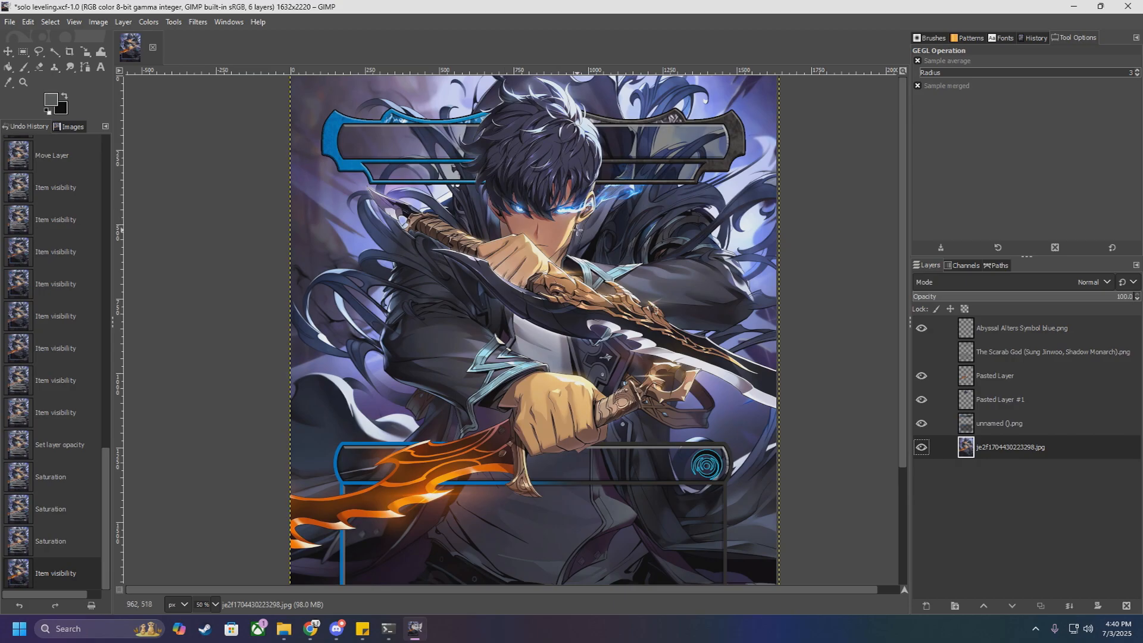
pyautogui.scroll(-1, 582, 244)
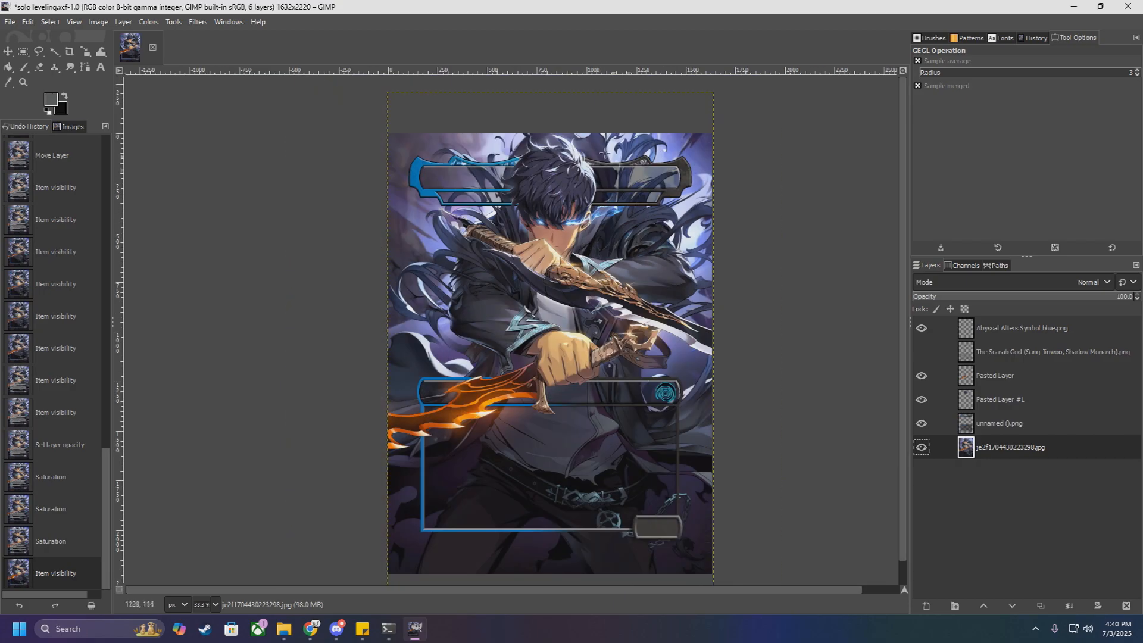
# Step: Compare the card with and without Pasted Layer, Pasted Layer #1 and the unnamed frame layer by switching their visibility off and on
pyautogui.click(921, 400)
pyautogui.click(921, 400)
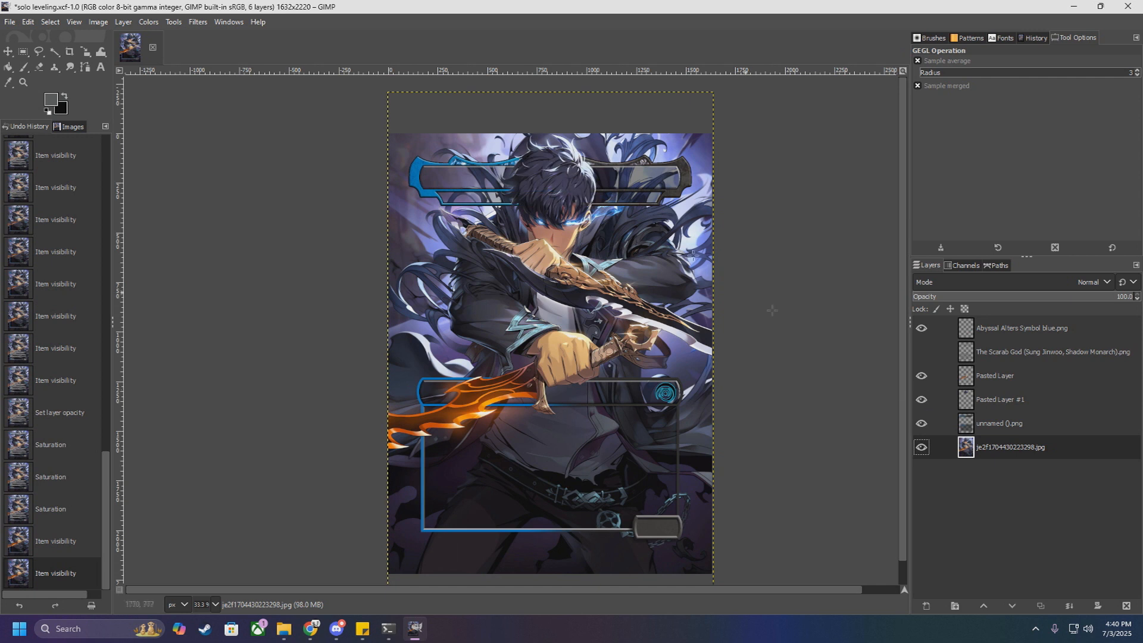
pyautogui.click(921, 400)
pyautogui.click(922, 376)
pyautogui.click(922, 375)
pyautogui.click(921, 401)
pyautogui.click(920, 399)
pyautogui.click(921, 377)
pyautogui.click(923, 429)
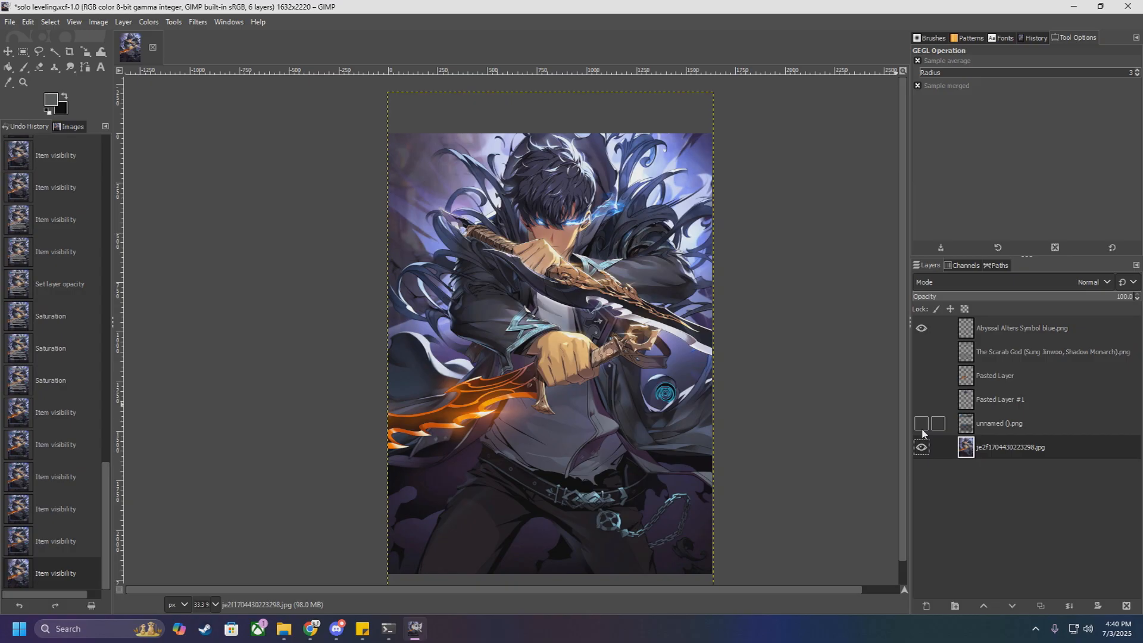
pyautogui.click(922, 427)
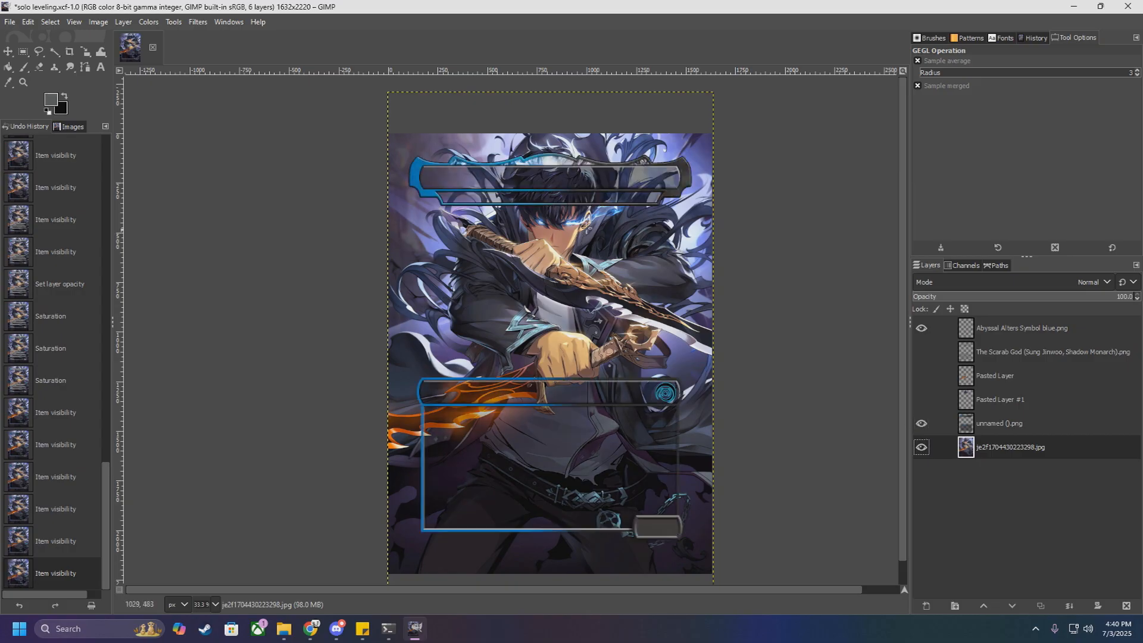
pyautogui.click(921, 399)
pyautogui.click(921, 376)
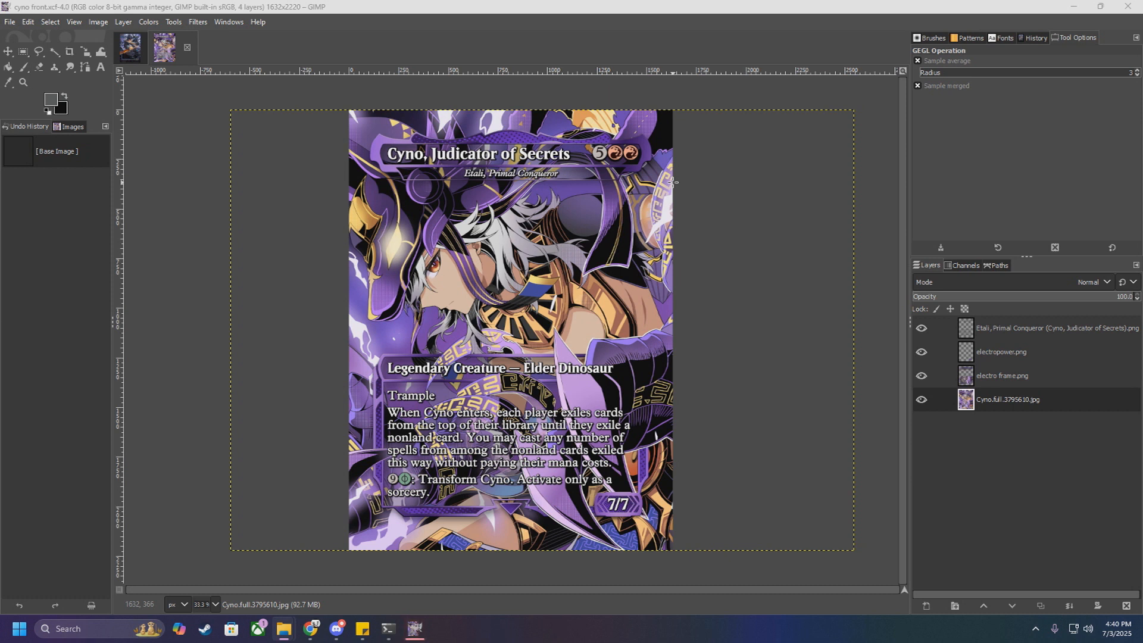
# Step: Isolate the electro frame.png layer in the cyno front image by hiding the text, electropower.png and artwork layers, and examine its cut-outs closely
pyautogui.click(924, 330)
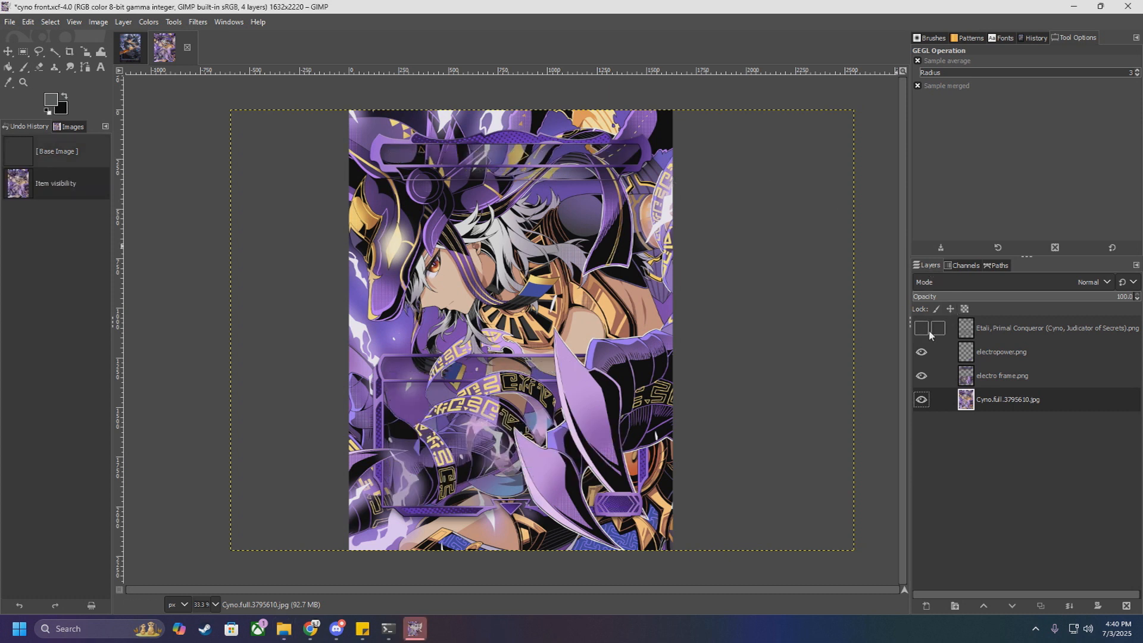
pyautogui.click(921, 357)
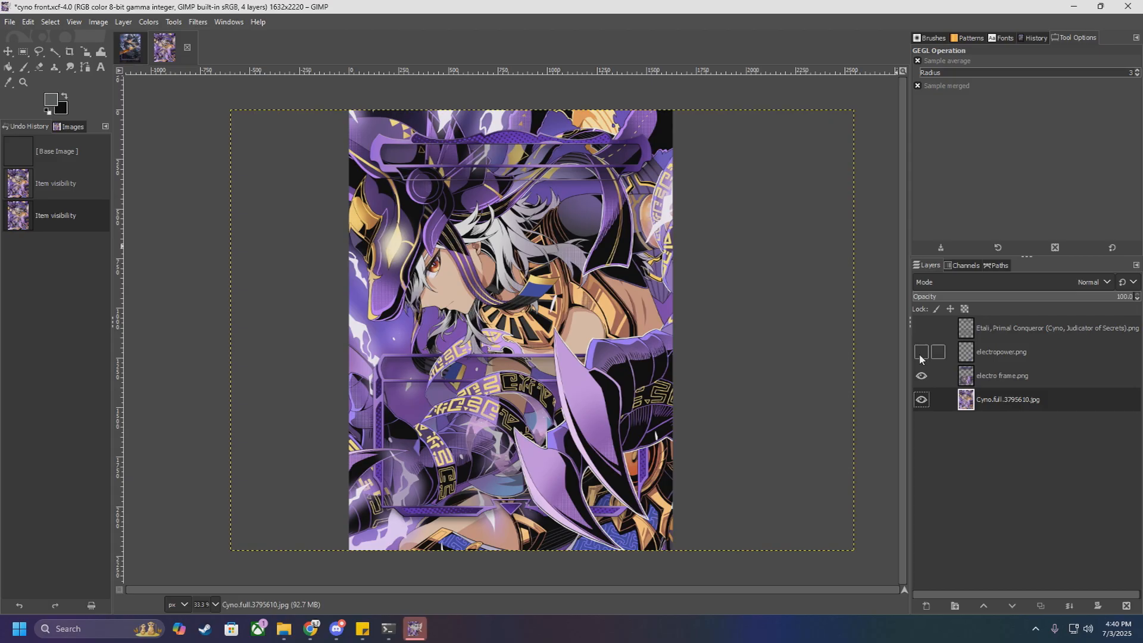
pyautogui.click(922, 400)
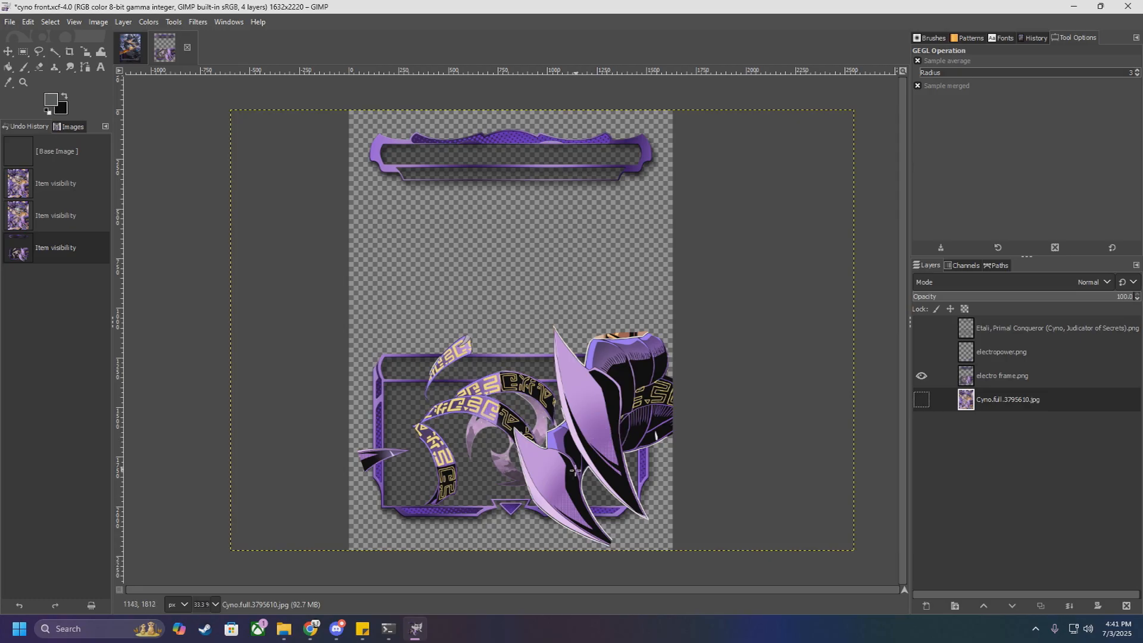
pyautogui.scroll(2, 477, 487)
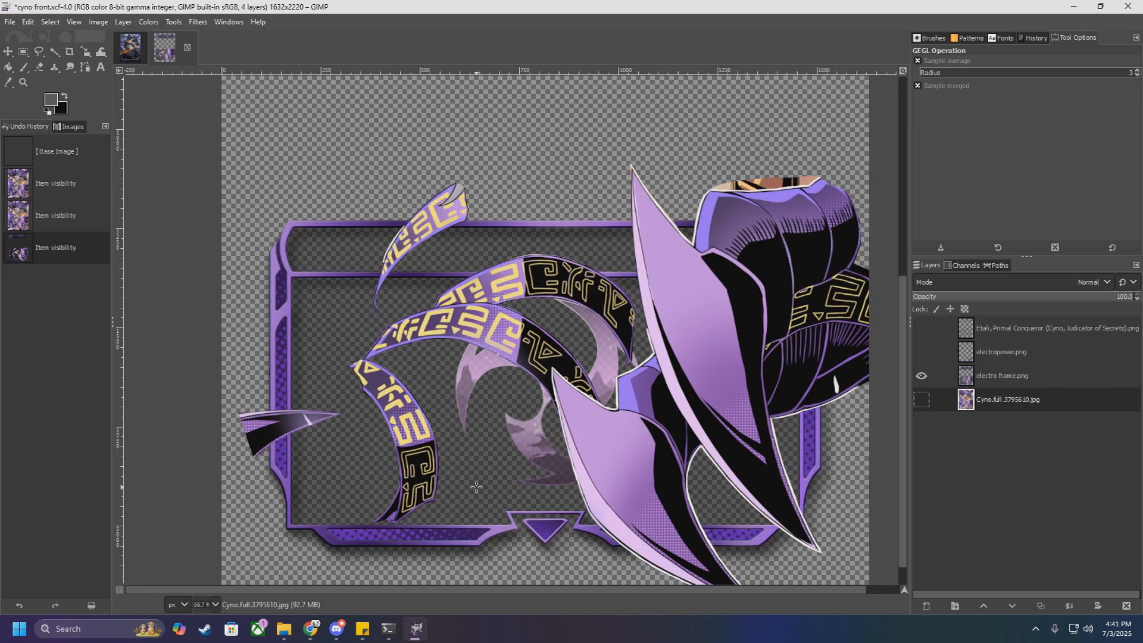
pyautogui.scroll(-1, 476, 487)
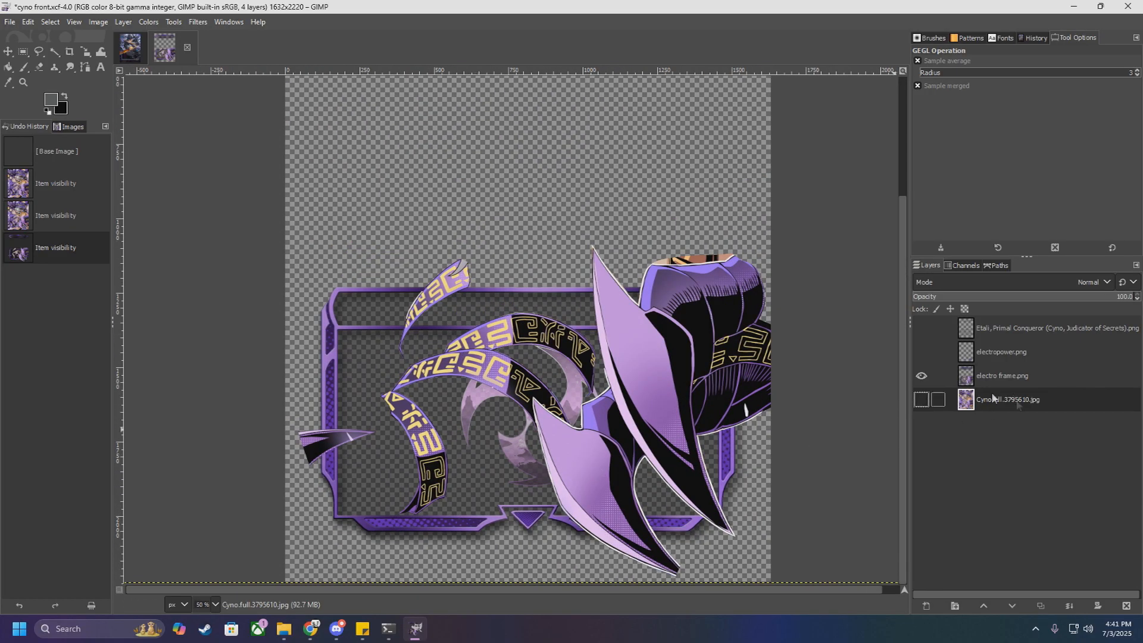
pyautogui.scroll(3, 476, 270)
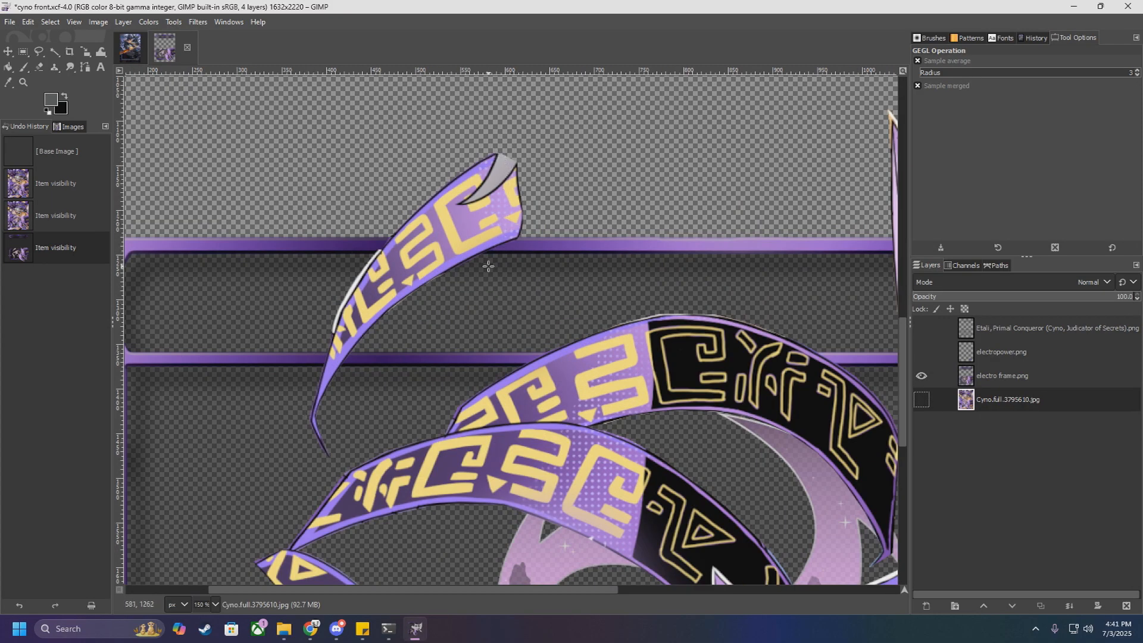
pyautogui.scroll(-3, 485, 265)
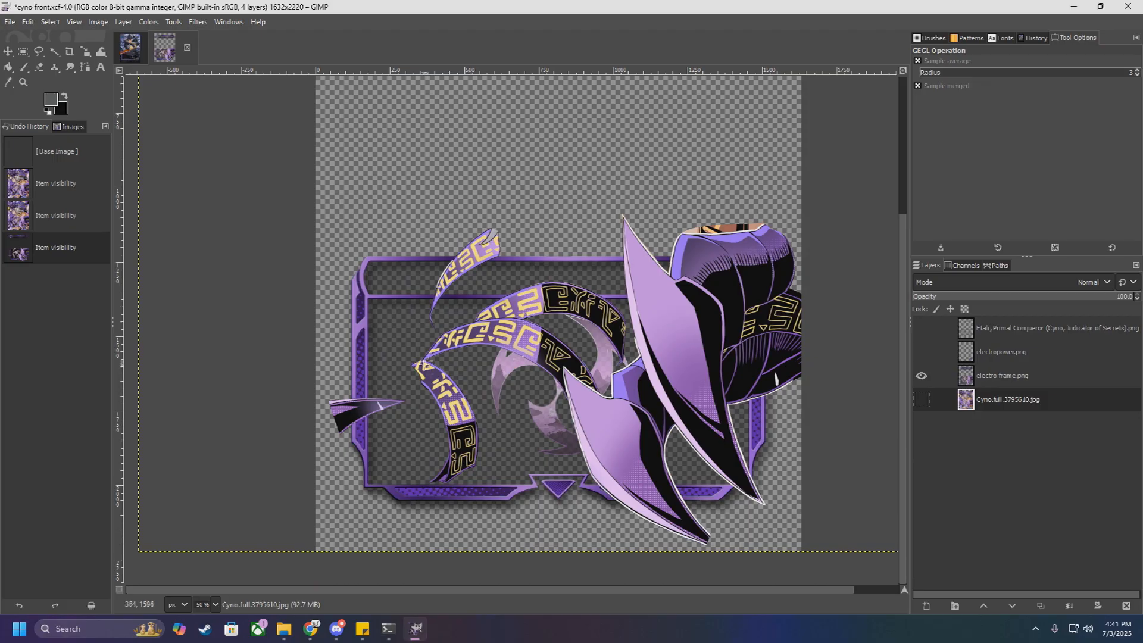
pyautogui.scroll(1, 544, 361)
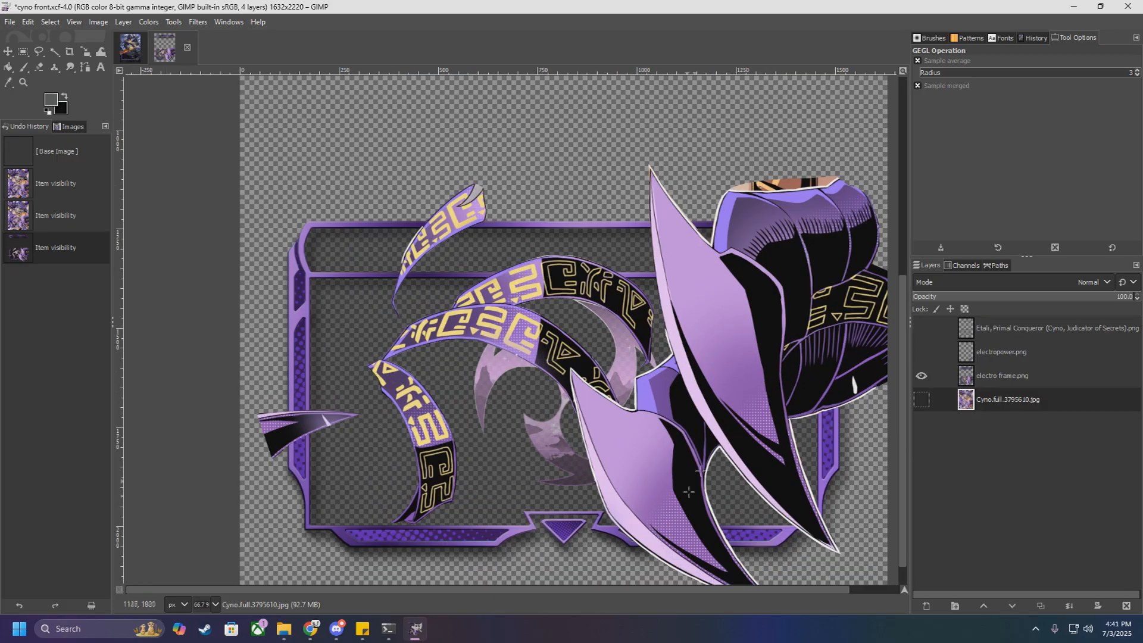
pyautogui.scroll(-3, 509, 370)
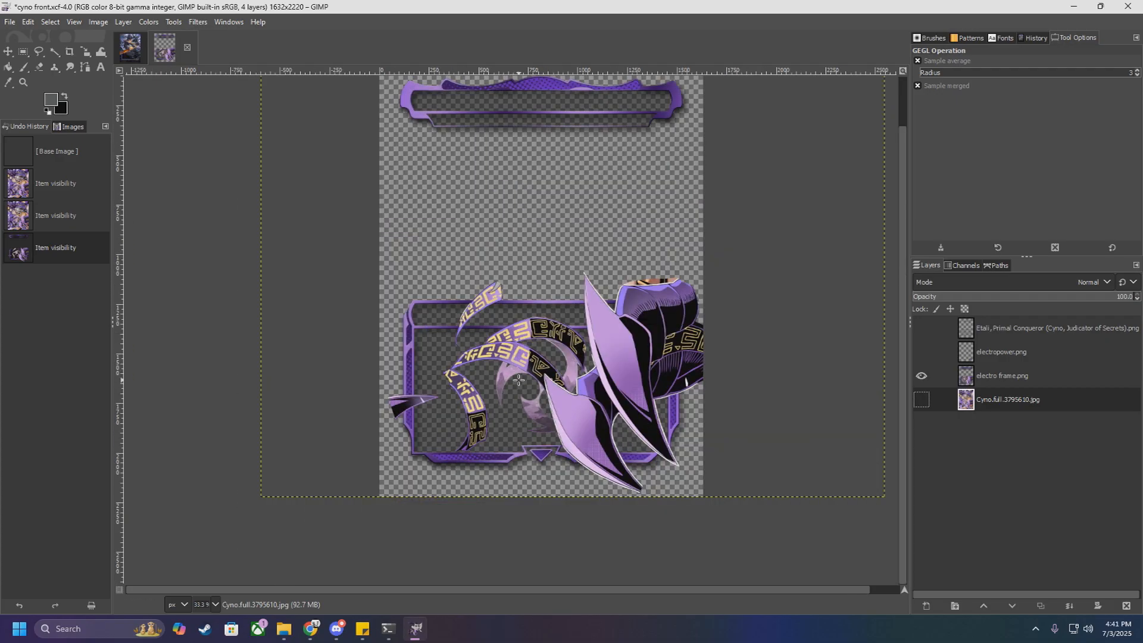
# Step: Examine the isolated electro frame.png cut-outs and compare them with the Cyno.full.3795610.jpg artwork shown and hidden
pyautogui.scroll(2, 528, 424)
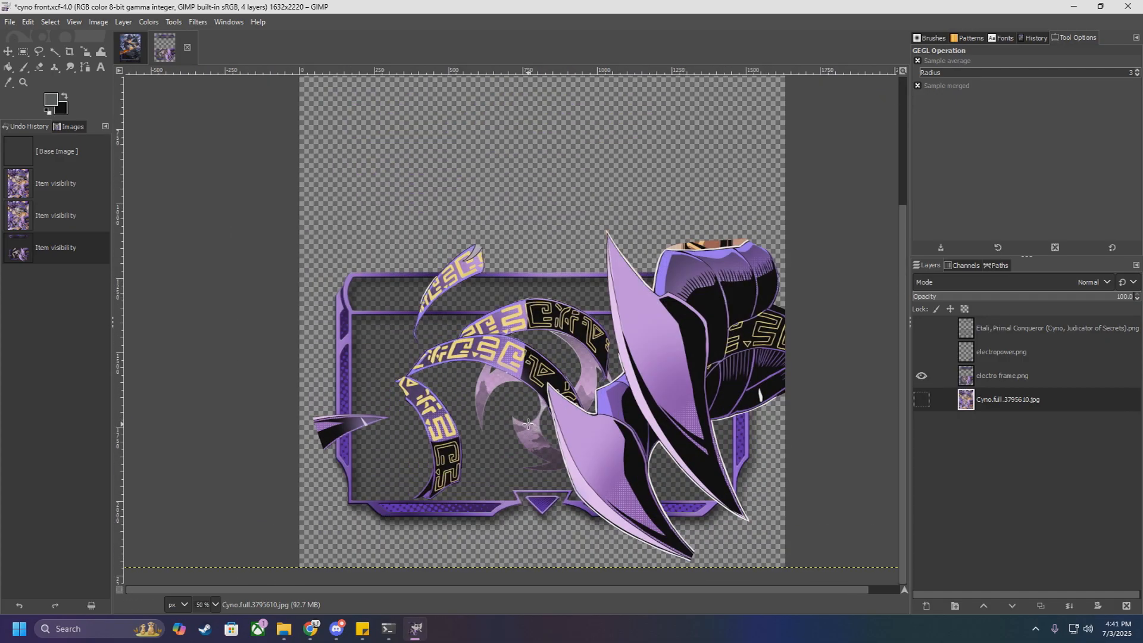
pyautogui.scroll(-1, 528, 424)
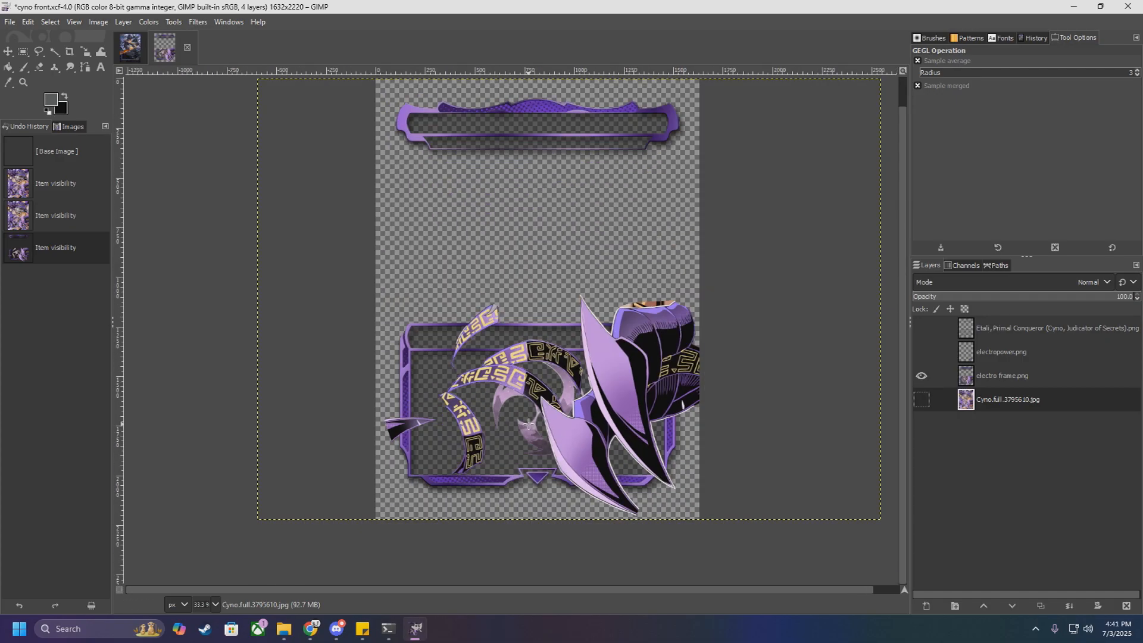
pyautogui.click(921, 400)
pyautogui.click(920, 400)
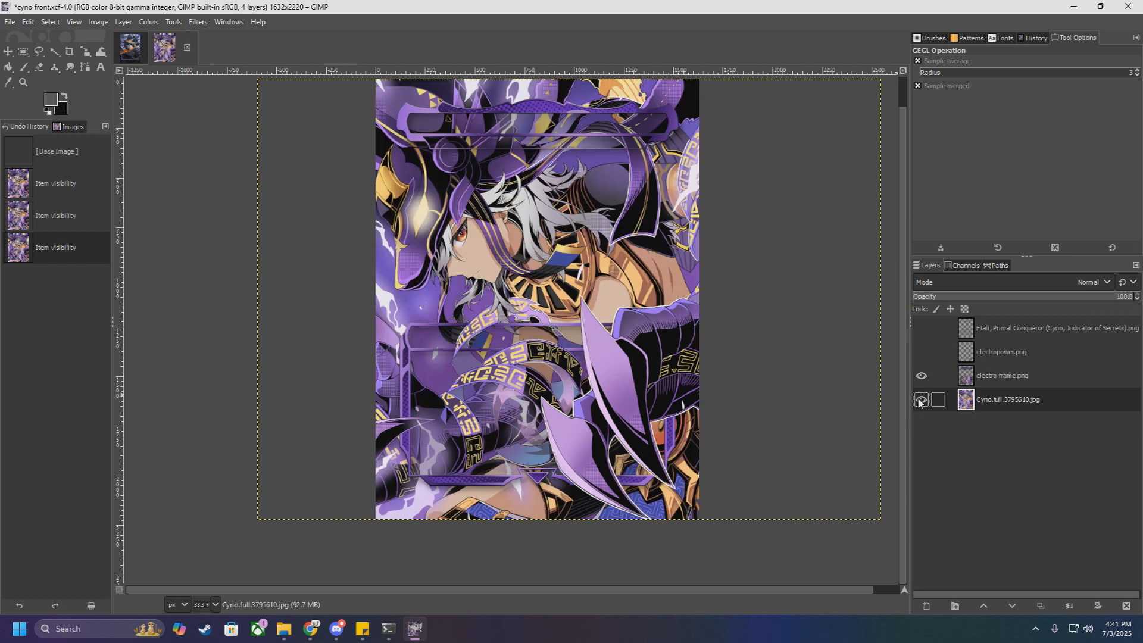
pyautogui.click(921, 401)
pyautogui.click(921, 402)
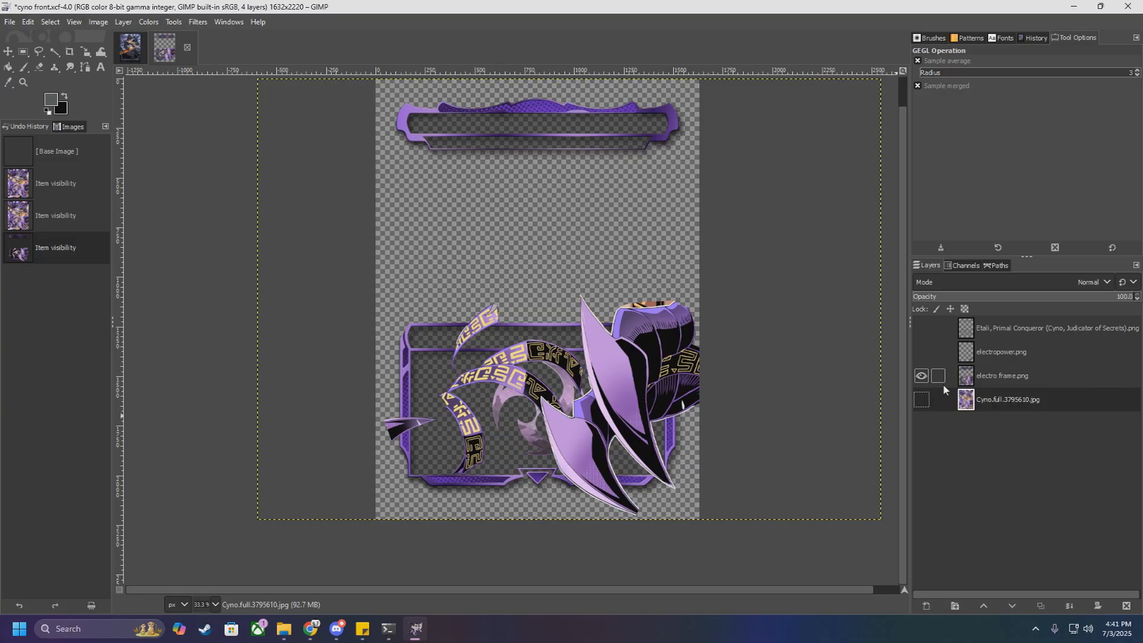
# Step: Make the electropower.png, Cyno.full.3795610.jpg artwork and Etali, Primal Conqueror text layers visible again to restore the complete Cyno card
pyautogui.click(923, 353)
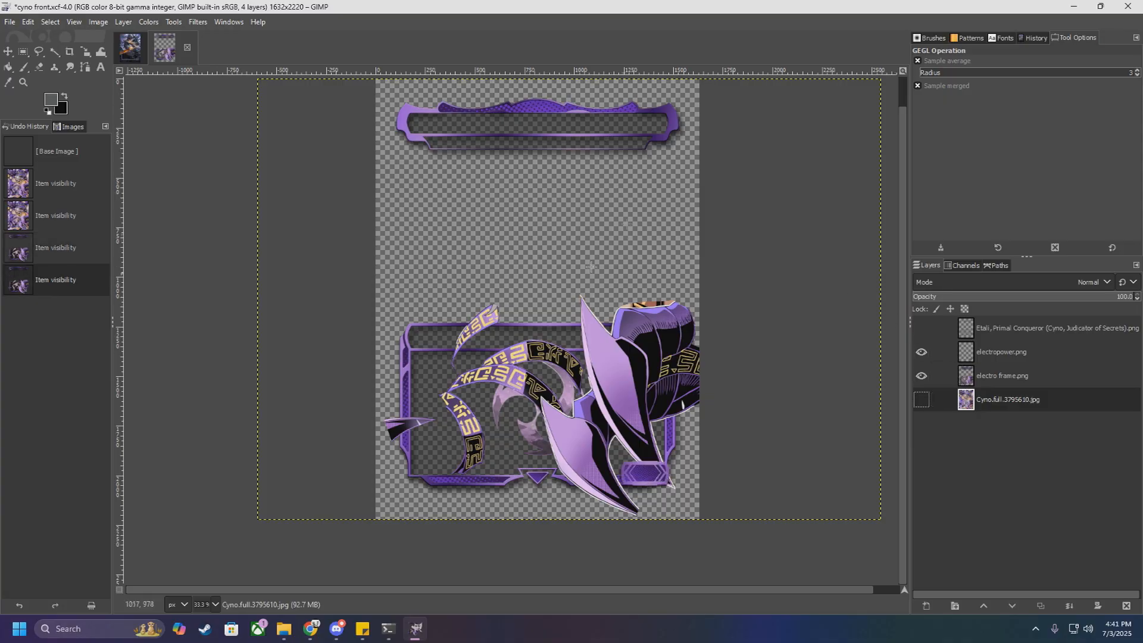
pyautogui.click(921, 400)
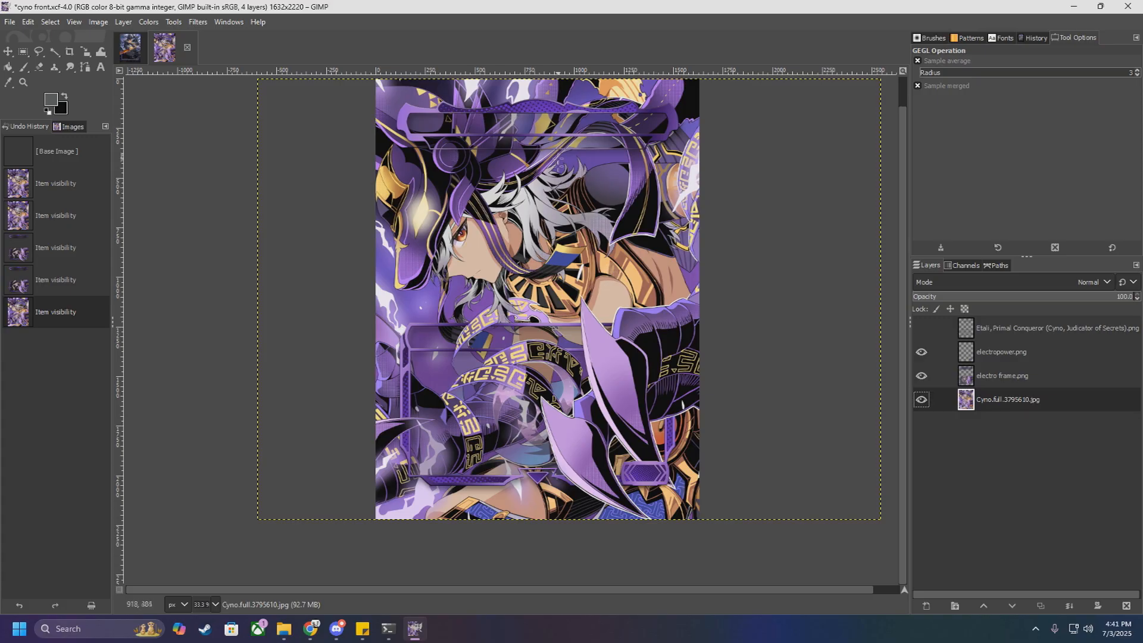
pyautogui.click(922, 328)
pyautogui.click(922, 328)
pyautogui.click(922, 328)
pyautogui.click(922, 328)
pyautogui.click(922, 328)
pyautogui.click(922, 328)
pyautogui.click(922, 328)
pyautogui.click(922, 328)
pyautogui.click(922, 328)
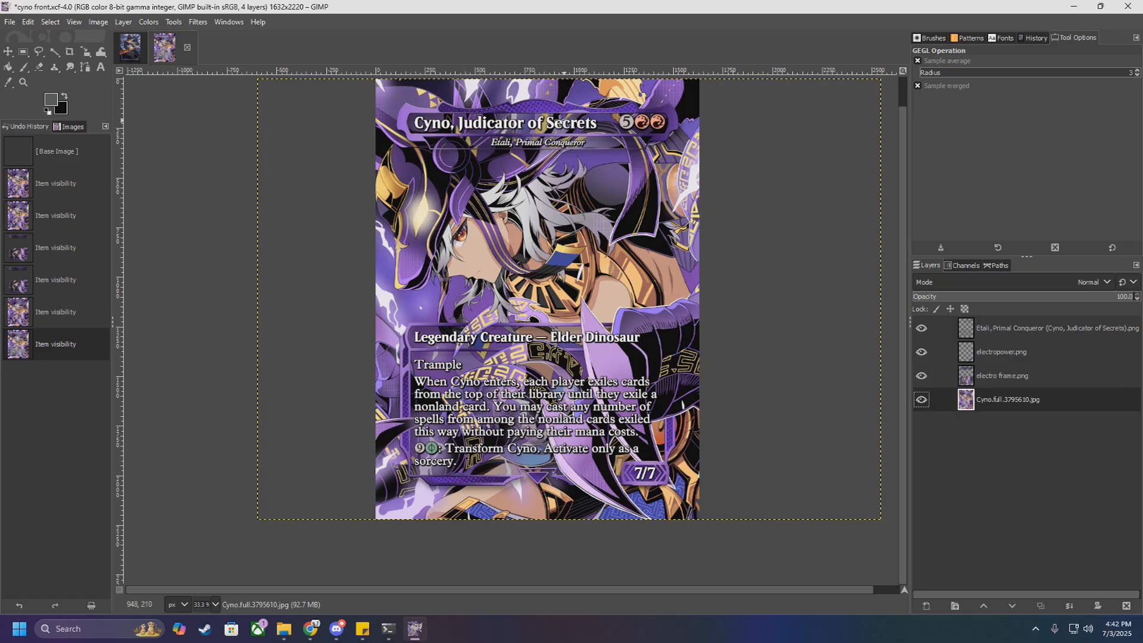
# Step: Show The Scarab God text layer again in the solo leveling image and return to the cyno front image
pyautogui.click(130, 48)
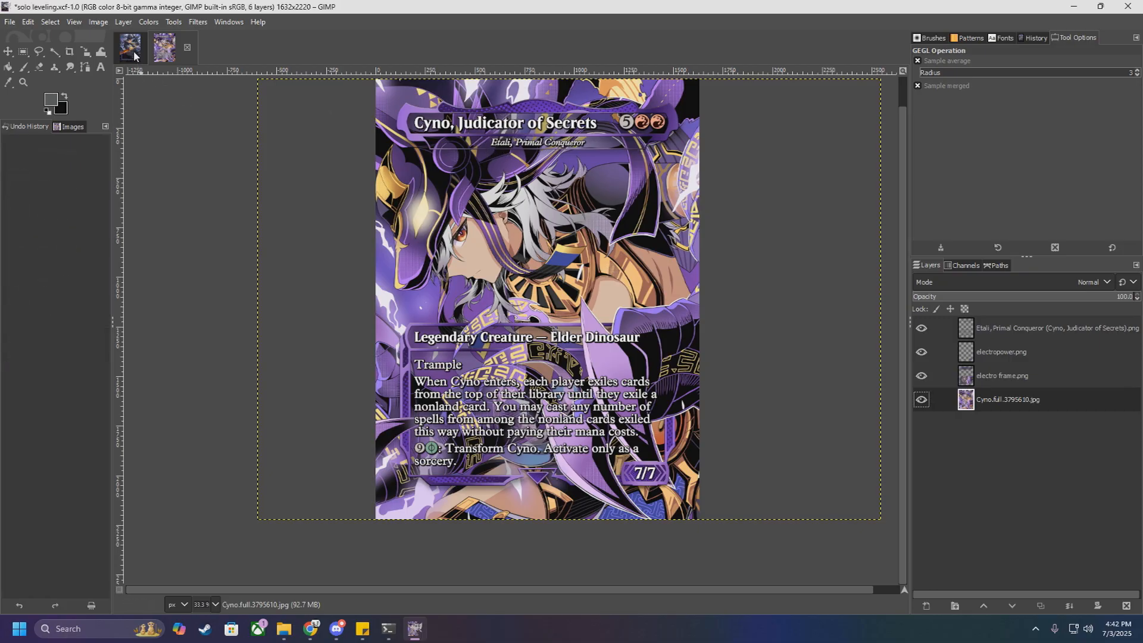
pyautogui.click(921, 351)
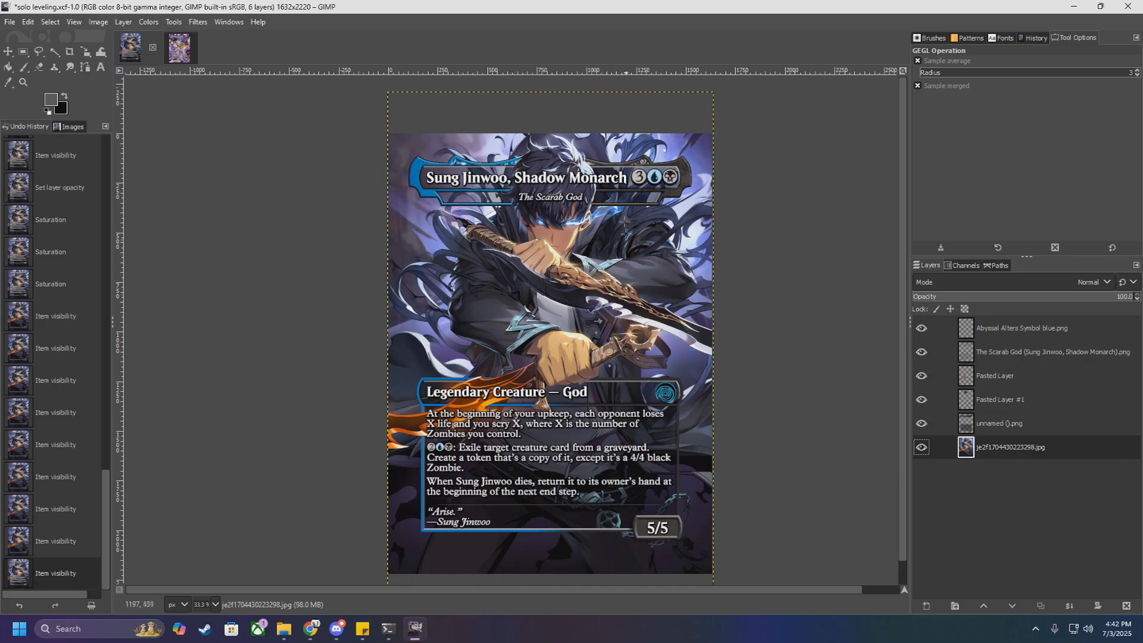
pyautogui.click(181, 48)
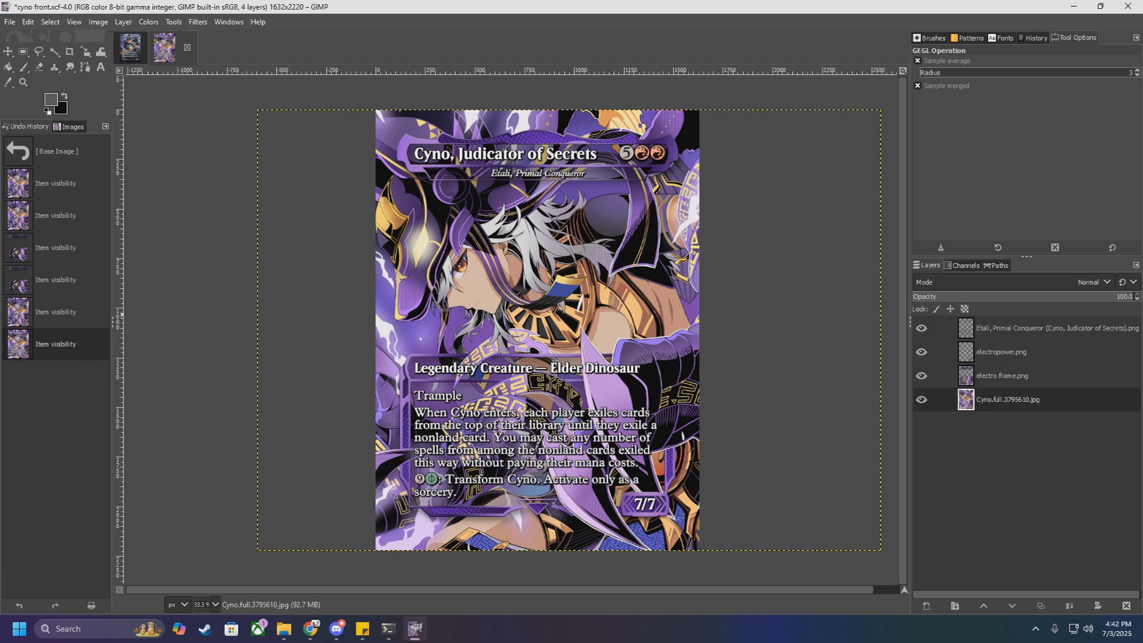
# Step: Open the chromatic o.xcf image and examine the title bar and text box of the Grand Narukami Shrine card closely
pyautogui.hotkey('alt', 'Tab')
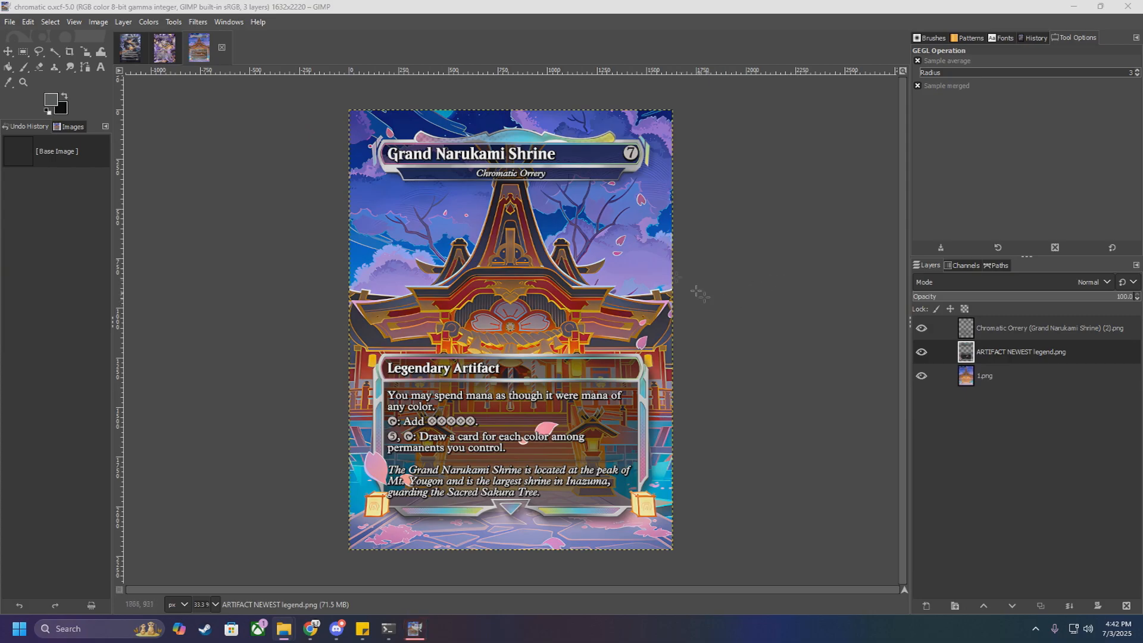
pyautogui.keyDown('ctrl'); pyautogui.scroll(2, 527, 133); pyautogui.keyUp('ctrl')
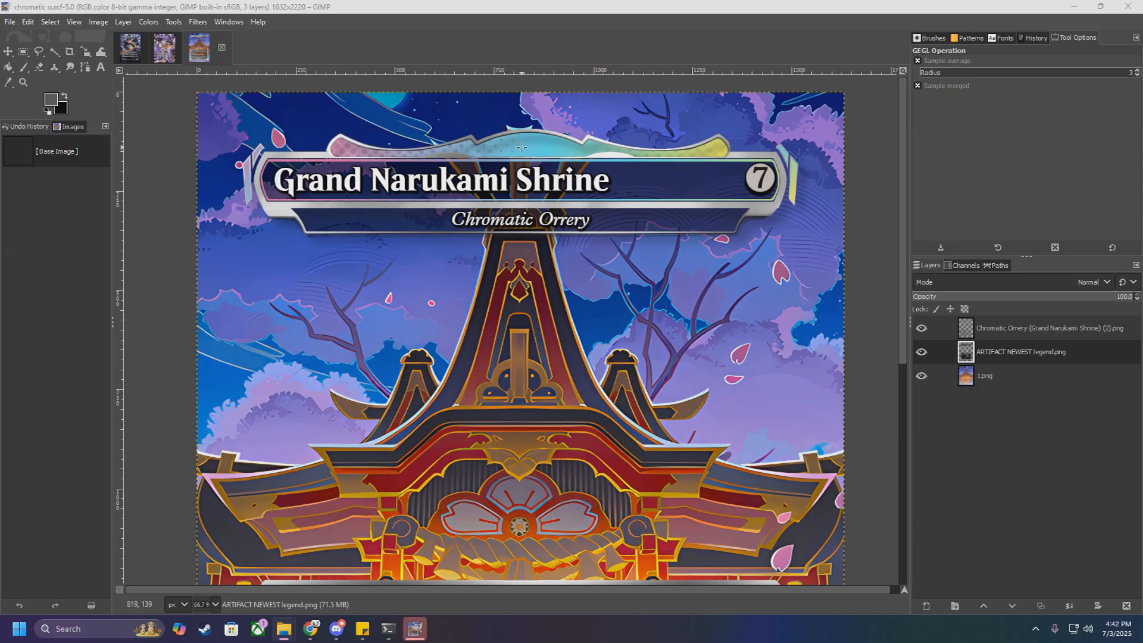
pyautogui.keyDown('ctrl'); pyautogui.scroll(-2, 522, 146); pyautogui.keyUp('ctrl')
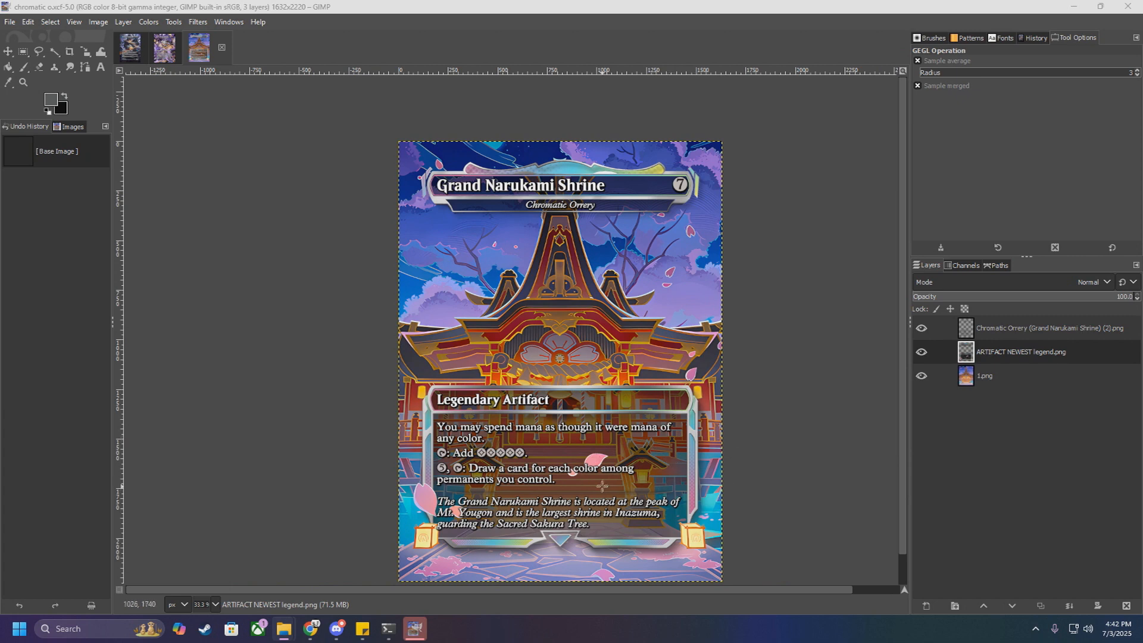
pyautogui.keyDown('ctrl'); pyautogui.scroll(2, 605, 452); pyautogui.keyUp('ctrl')
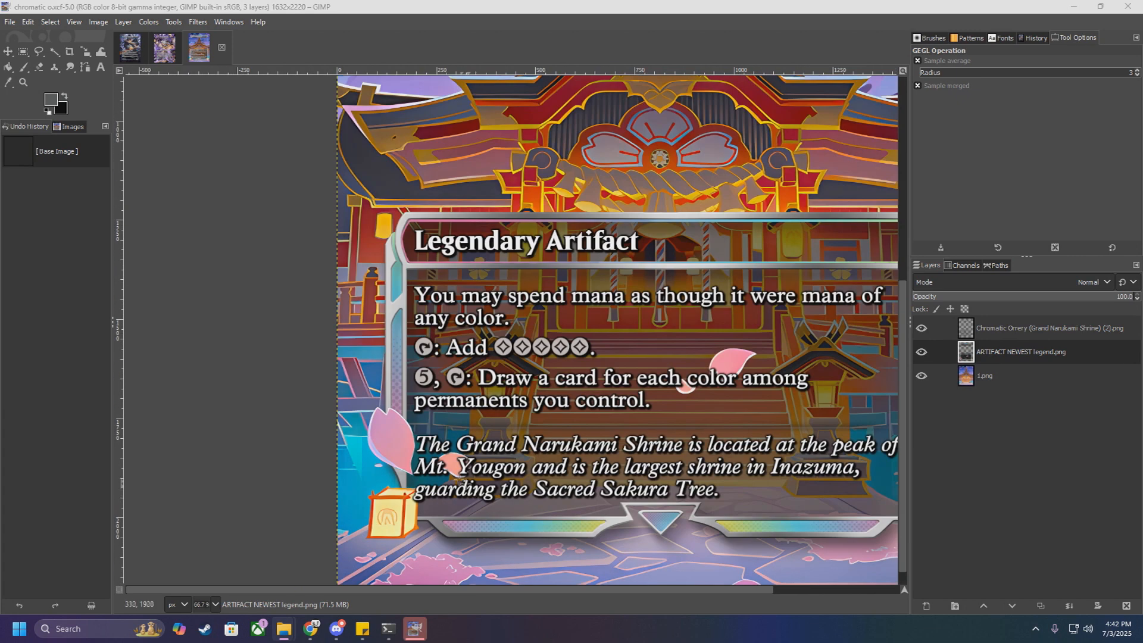
# Step: Hide the 1.png artwork and the Chromatic Orrery text layer, and examine the petal and lantern cut-outs on the ARTIFACT NEWEST legend.png frame
pyautogui.click(922, 375)
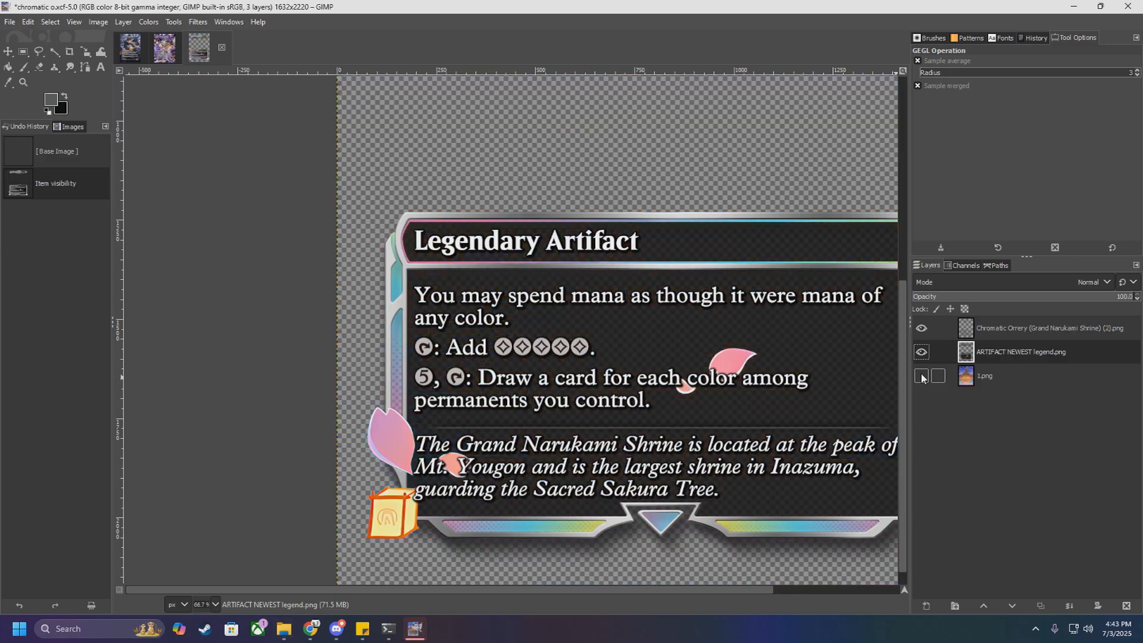
pyautogui.keyDown('ctrl'); pyautogui.scroll(-1, 700, 417); pyautogui.keyUp('ctrl')
pyautogui.keyDown('ctrl'); pyautogui.scroll(1, 846, 474); pyautogui.keyUp('ctrl')
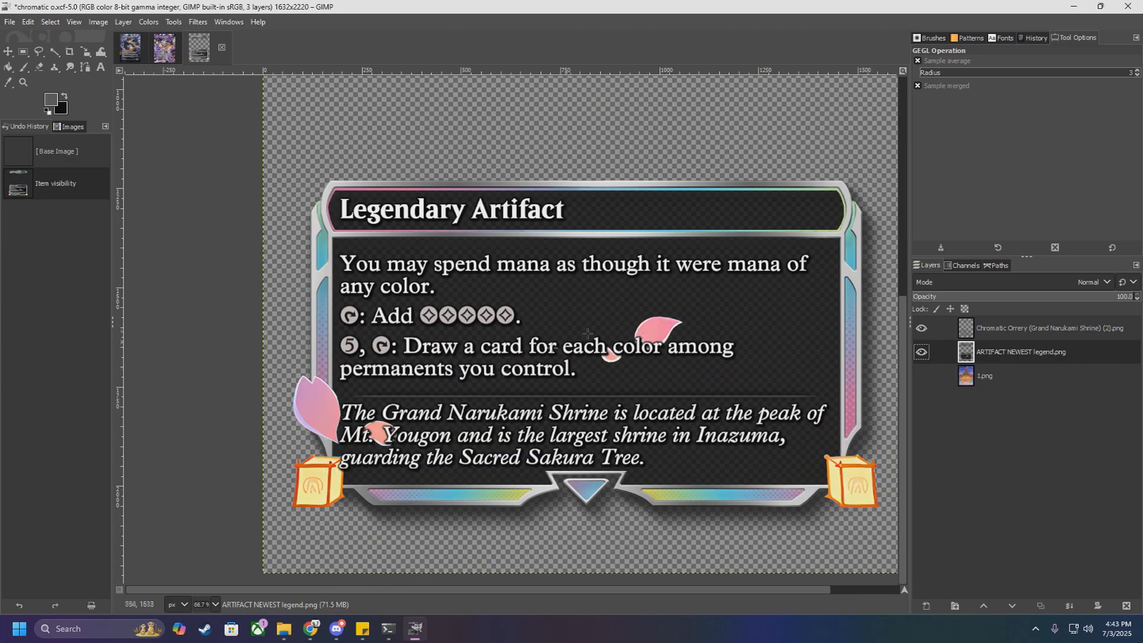
pyautogui.scroll(5, 452, 410)
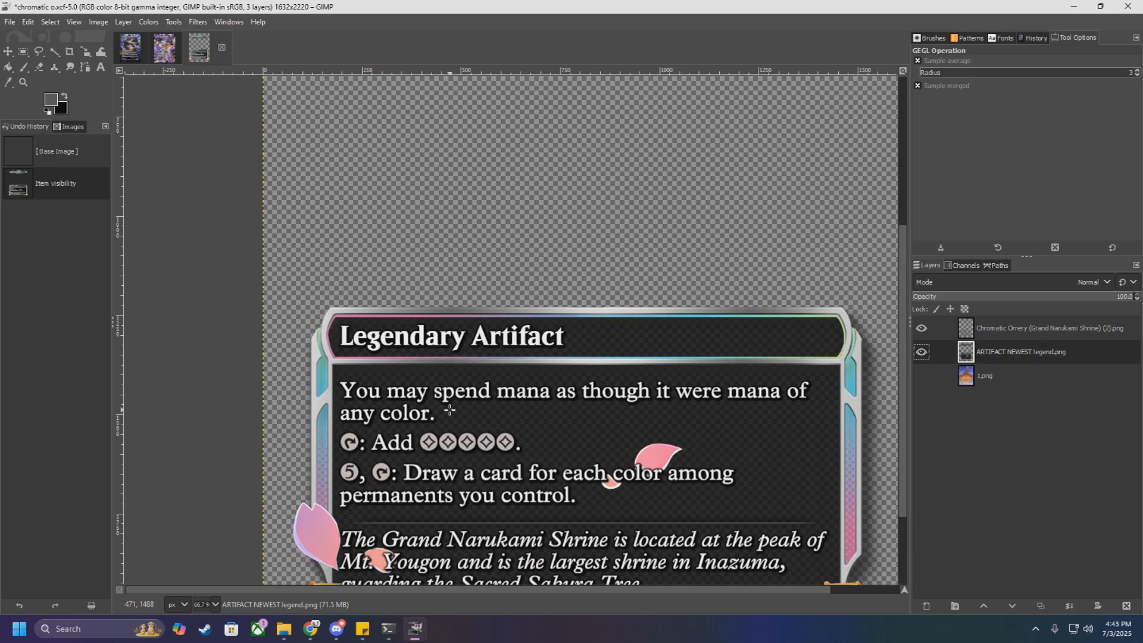
pyautogui.keyDown('ctrl'); pyautogui.scroll(-1, 454, 410); pyautogui.keyUp('ctrl')
pyautogui.keyDown('ctrl'); pyautogui.scroll(1, 602, 226); pyautogui.keyUp('ctrl')
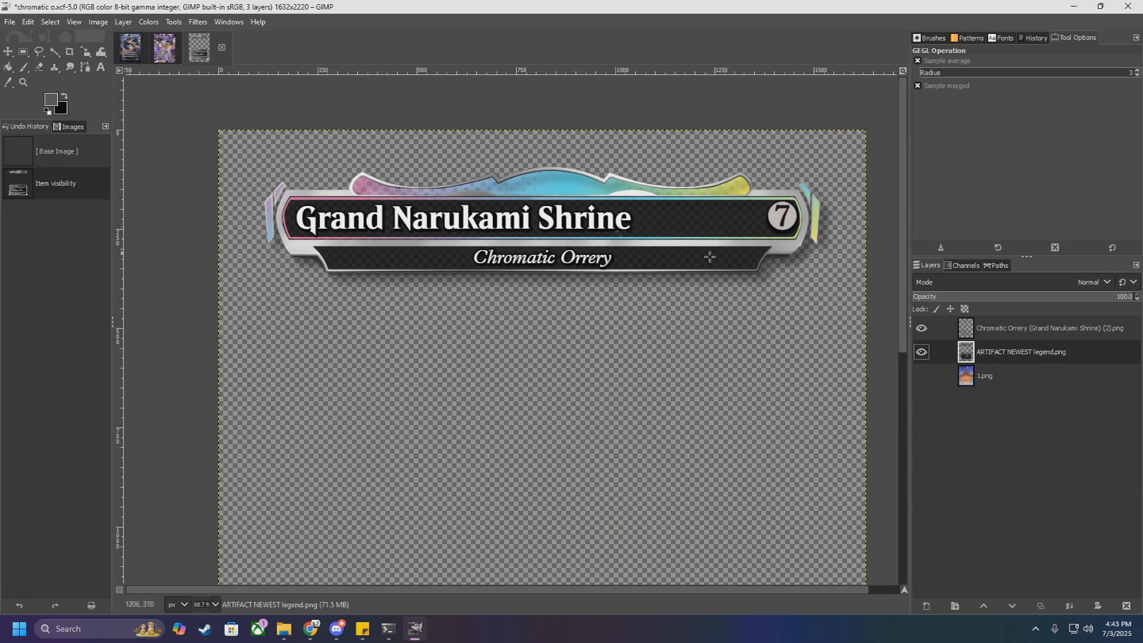
pyautogui.click(921, 328)
pyautogui.keyDown('ctrl'); pyautogui.scroll(-4, 714, 325); pyautogui.keyUp('ctrl')
pyautogui.keyDown('ctrl'); pyautogui.scroll(2, 717, 405); pyautogui.keyUp('ctrl')
pyautogui.keyDown('ctrl'); pyautogui.scroll(1, 717, 405); pyautogui.keyUp('ctrl')
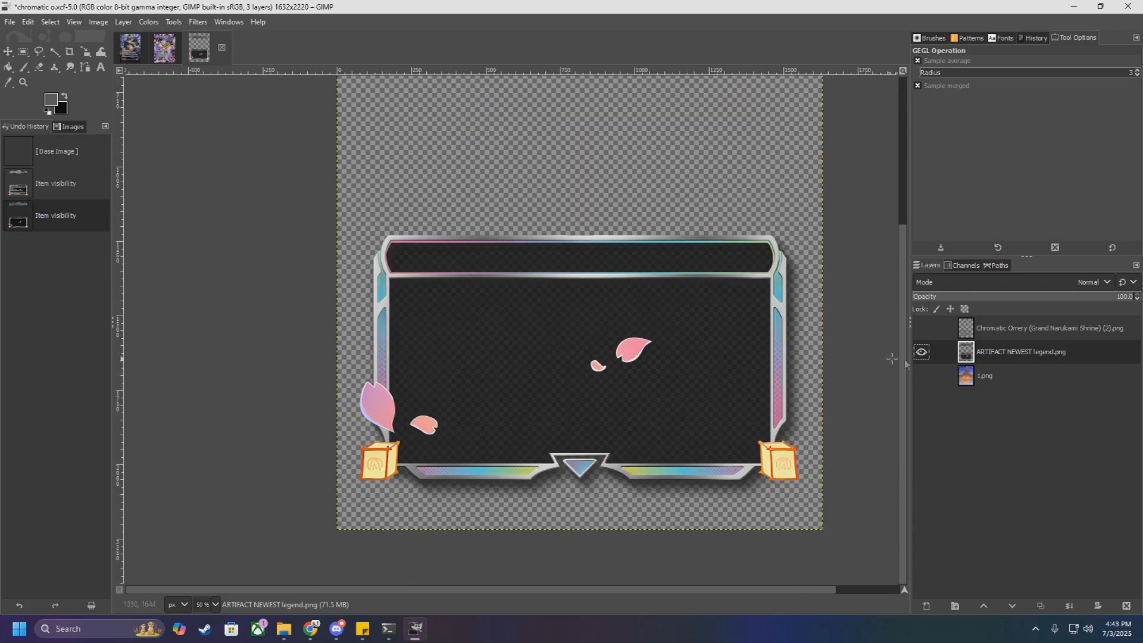
# Step: Make the 1.png artwork and the Chromatic Orrery text layer visible again and view the whole card
pyautogui.click(922, 376)
pyautogui.click(922, 328)
pyautogui.keyDown('ctrl'); pyautogui.scroll(-1, 795, 357); pyautogui.keyUp('ctrl')
pyautogui.keyDown('ctrl'); pyautogui.scroll(-1, 795, 357); pyautogui.keyUp('ctrl')
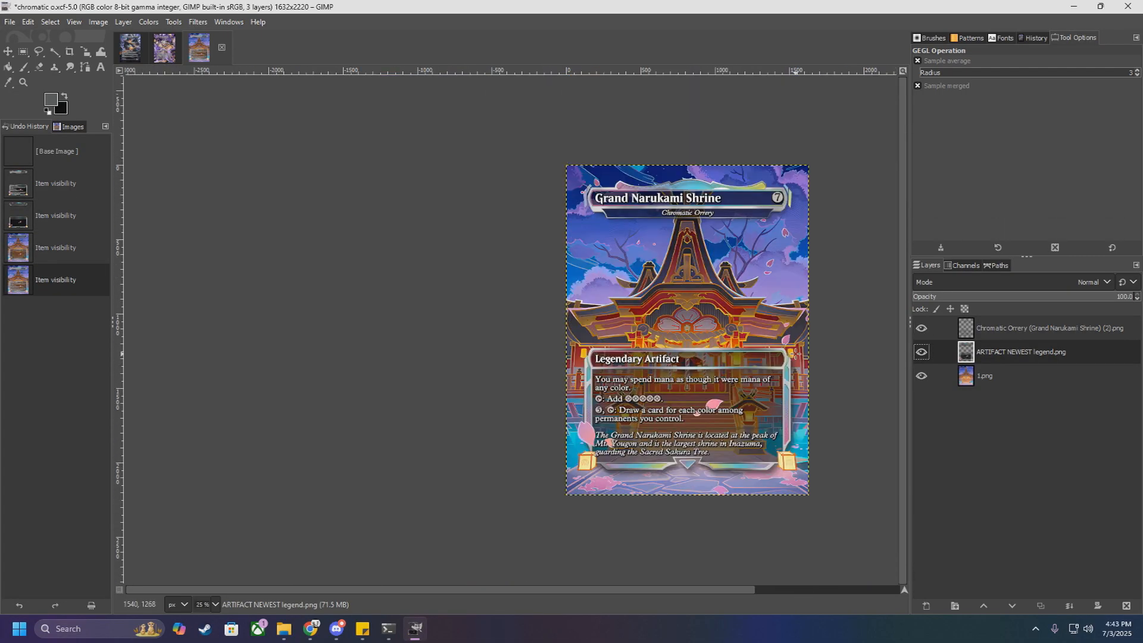
# Step: Examine how the shrine roof, petals and lanterns relate to the title bar and text box of the complete Grand Narukami Shrine card
pyautogui.keyDown('ctrl'); pyautogui.scroll(1, 781, 366); pyautogui.keyUp('ctrl')
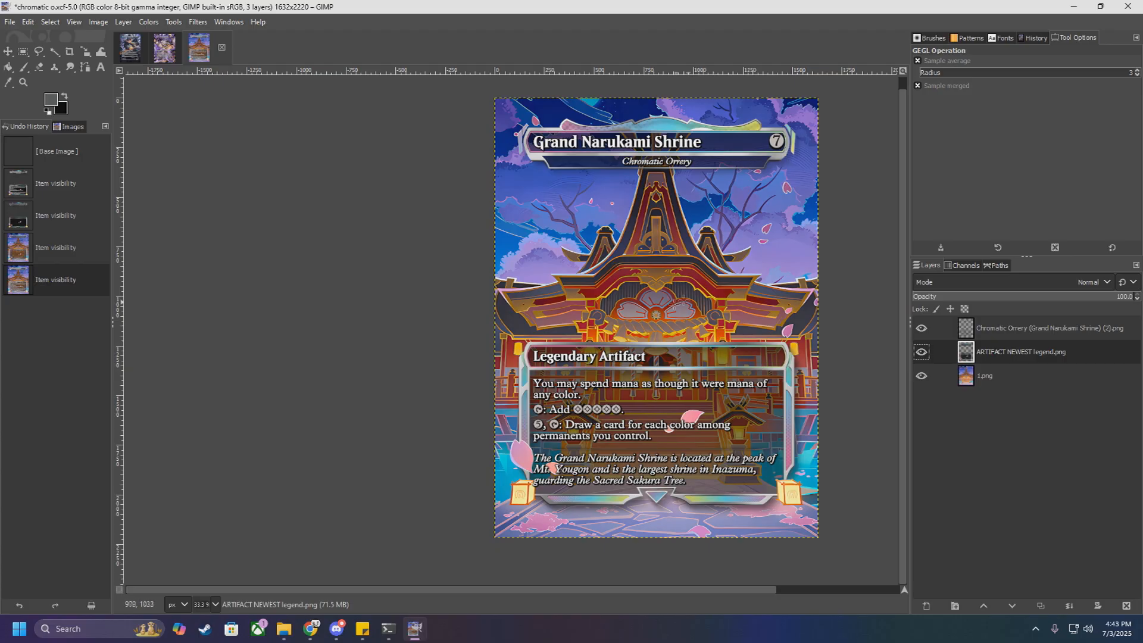
pyautogui.scroll(1, 673, 161)
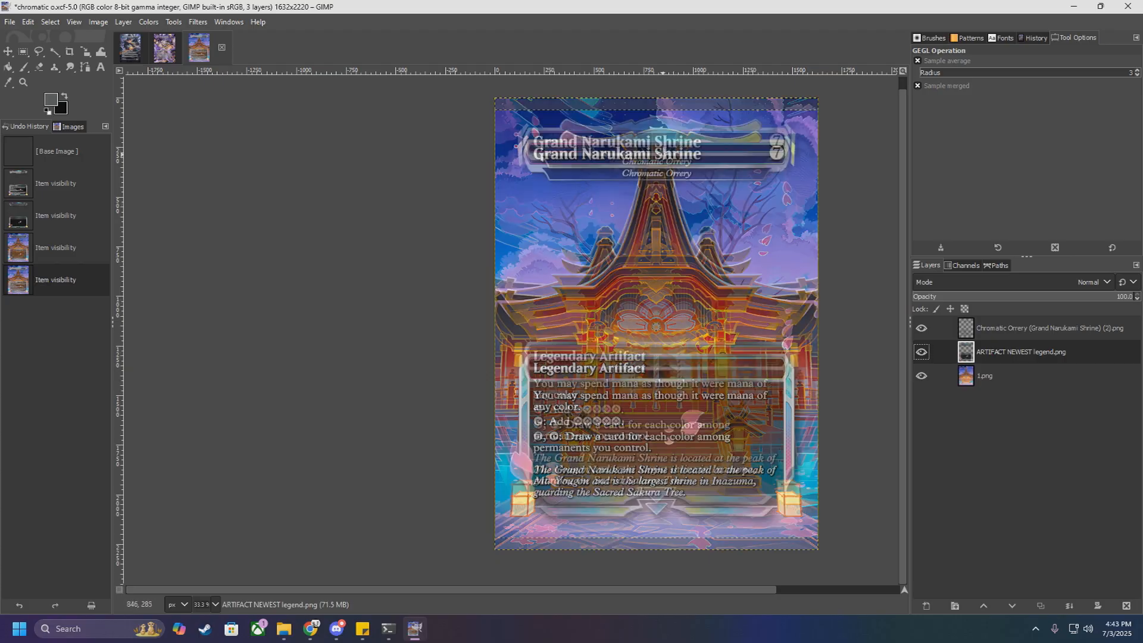
pyautogui.keyDown('ctrl'); pyautogui.scroll(2, 678, 162); pyautogui.keyUp('ctrl')
pyautogui.scroll(2, 680, 225)
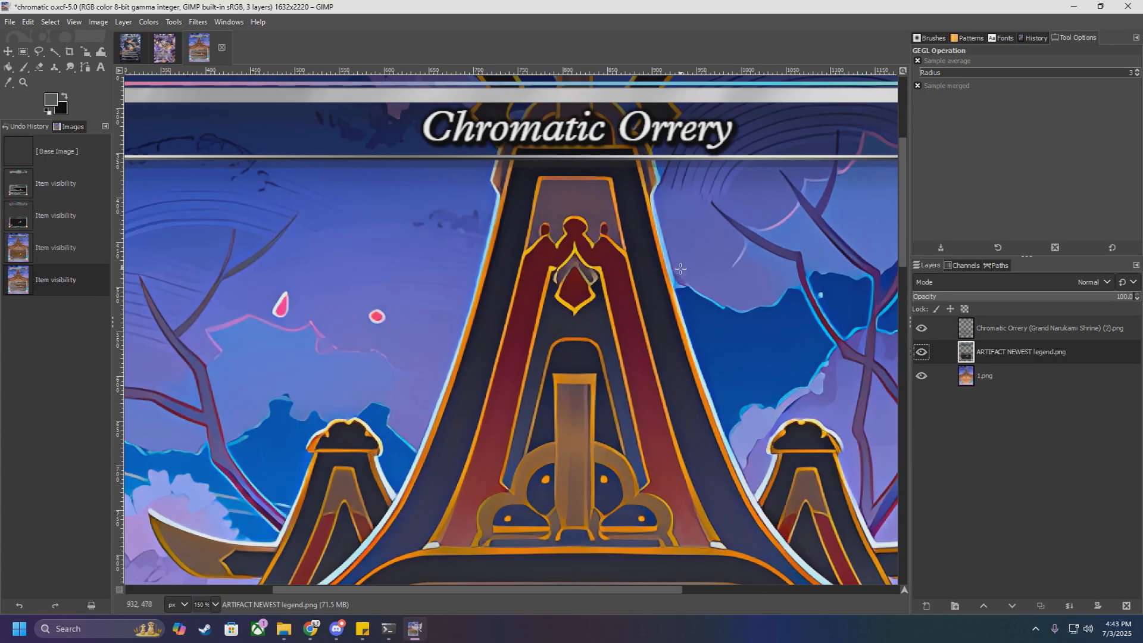
pyautogui.scroll(3, 467, 294)
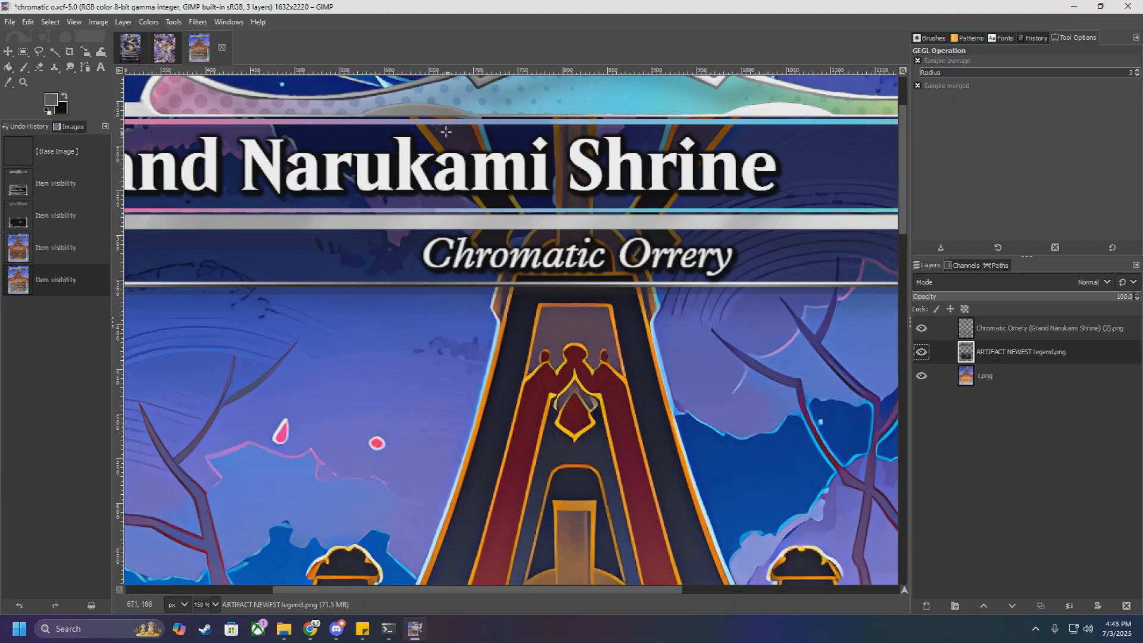
pyautogui.keyDown('ctrl'); pyautogui.scroll(-5, 571, 238); pyautogui.keyUp('ctrl')
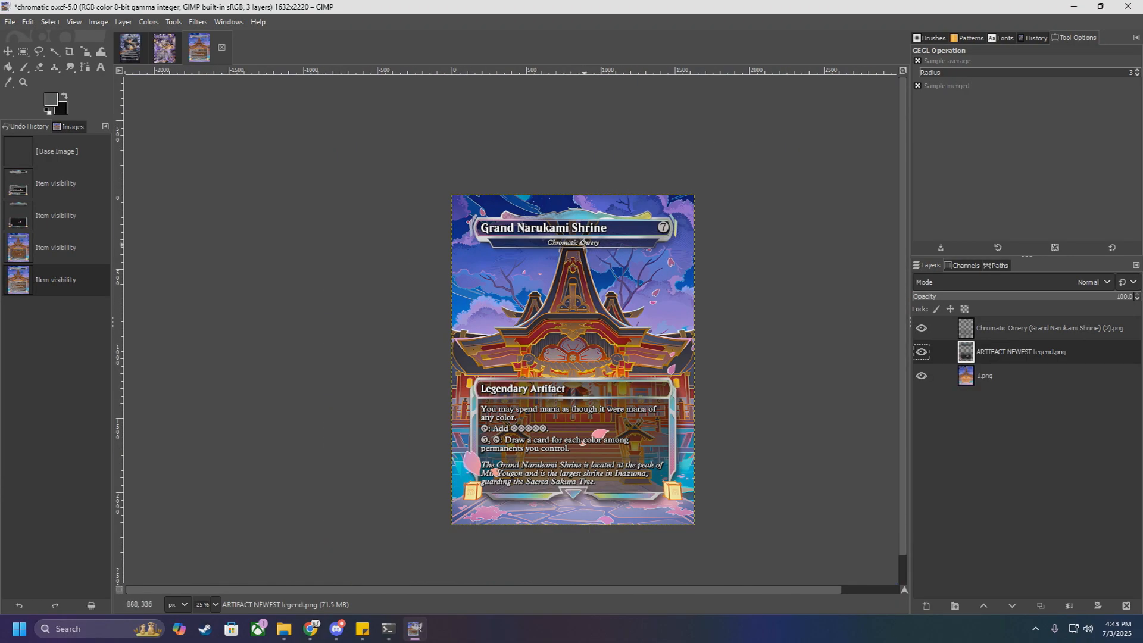
pyautogui.keyDown('ctrl'); pyautogui.scroll(3, 581, 239); pyautogui.keyUp('ctrl')
pyautogui.keyDown('ctrl'); pyautogui.scroll(-2, 577, 250); pyautogui.keyUp('ctrl')
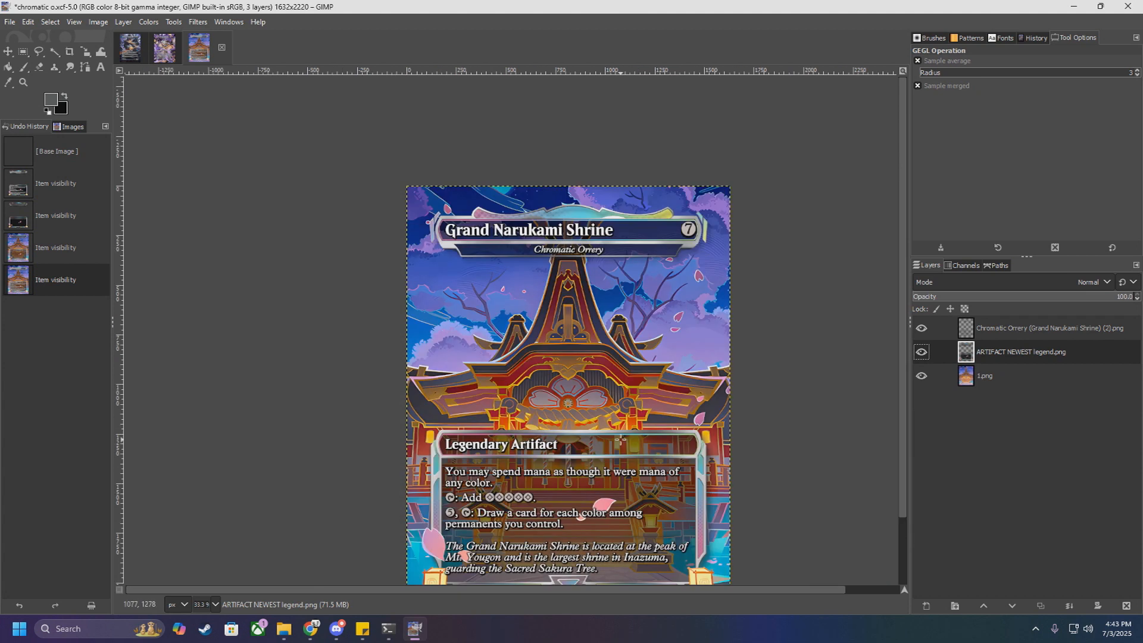
pyautogui.scroll(-2, 586, 483)
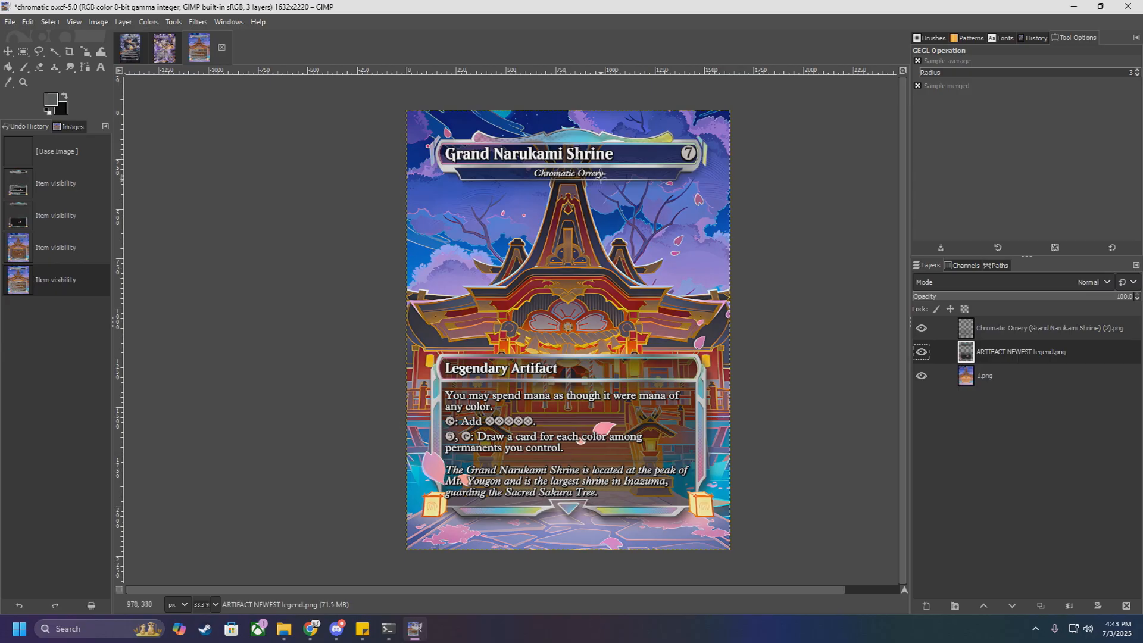
pyautogui.keyDown('ctrl'); pyautogui.scroll(-1, 576, 206); pyautogui.keyUp('ctrl')
pyautogui.keyDown('ctrl'); pyautogui.scroll(2, 610, 397); pyautogui.keyUp('ctrl')
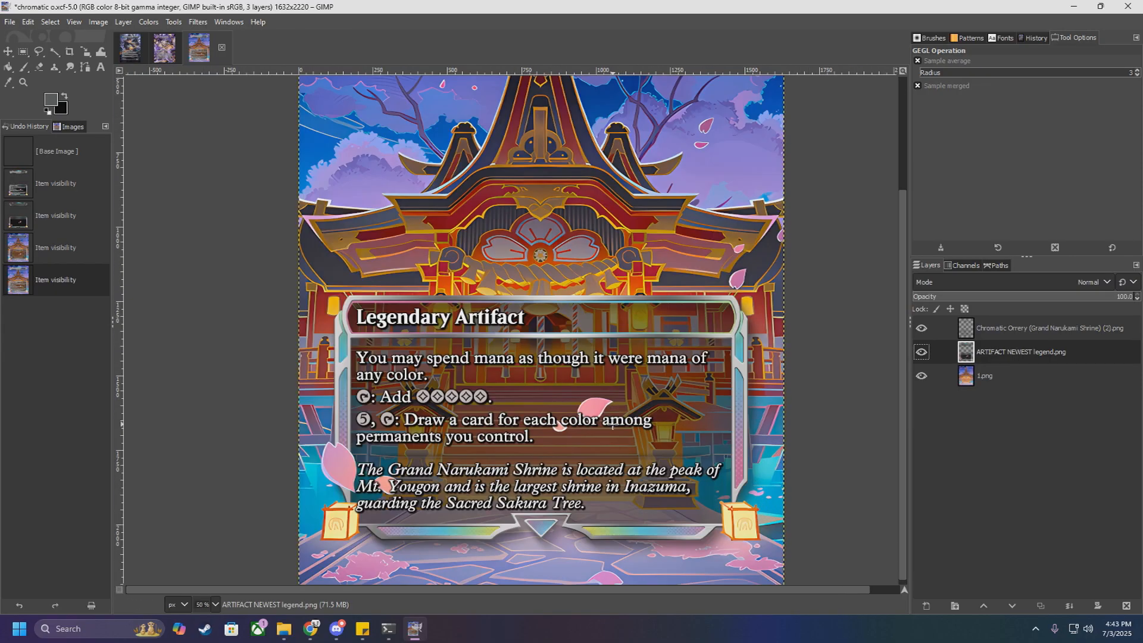
pyautogui.scroll(3, 631, 431)
pyautogui.scroll(-3, 637, 431)
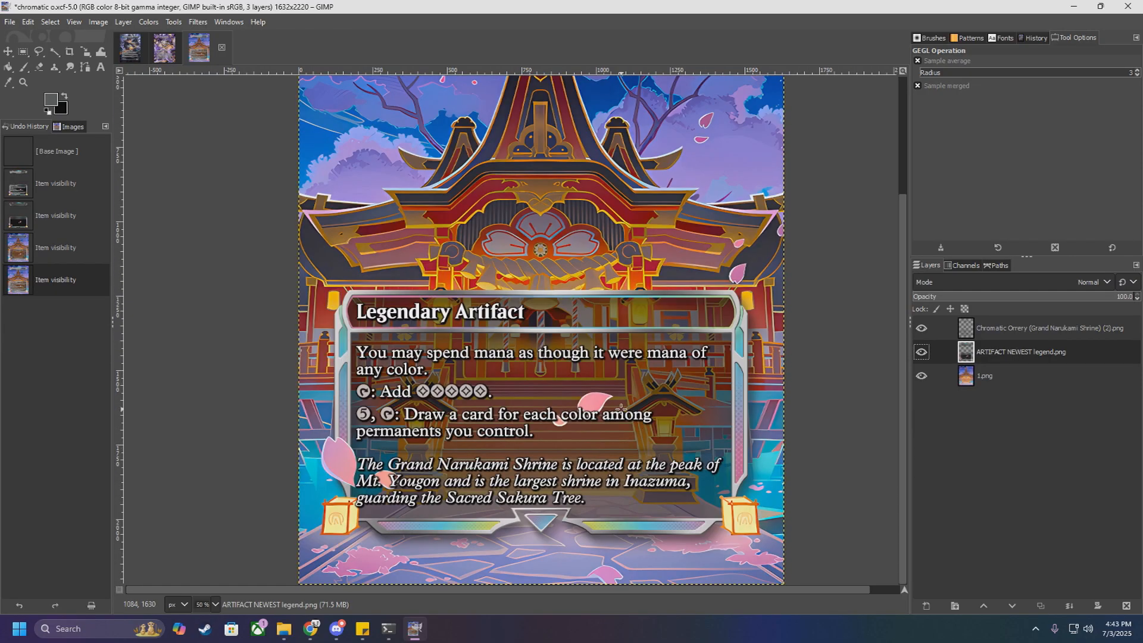
pyautogui.scroll(3, 614, 402)
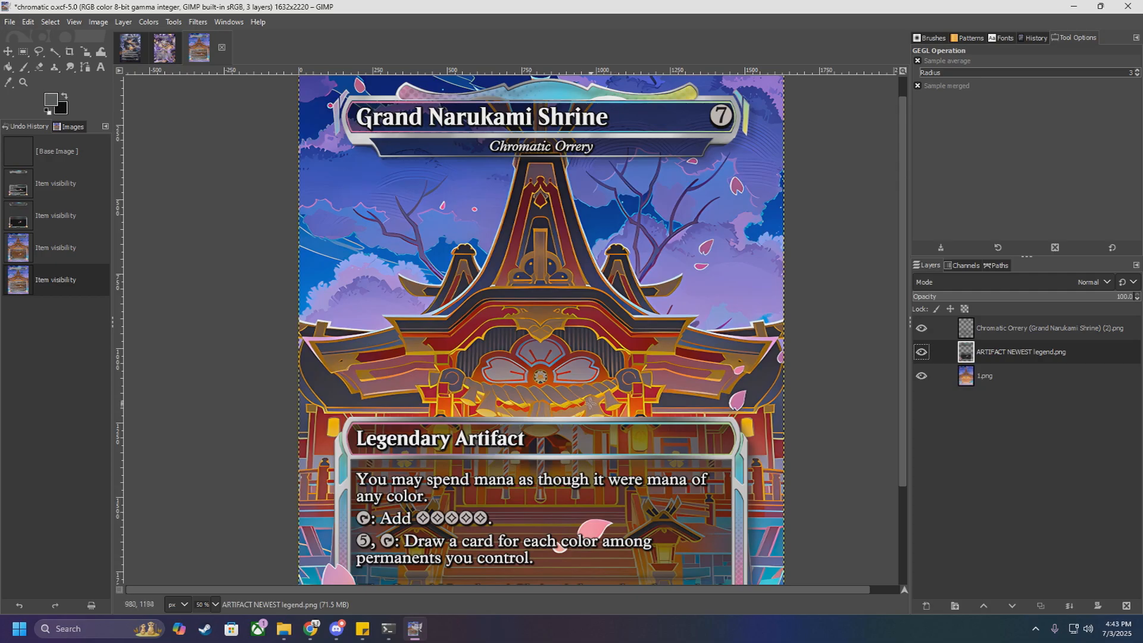
pyautogui.keyDown('ctrl'); pyautogui.scroll(-2, 589, 405); pyautogui.keyUp('ctrl')
pyautogui.keyDown('ctrl'); pyautogui.scroll(2, 514, 244); pyautogui.keyUp('ctrl')
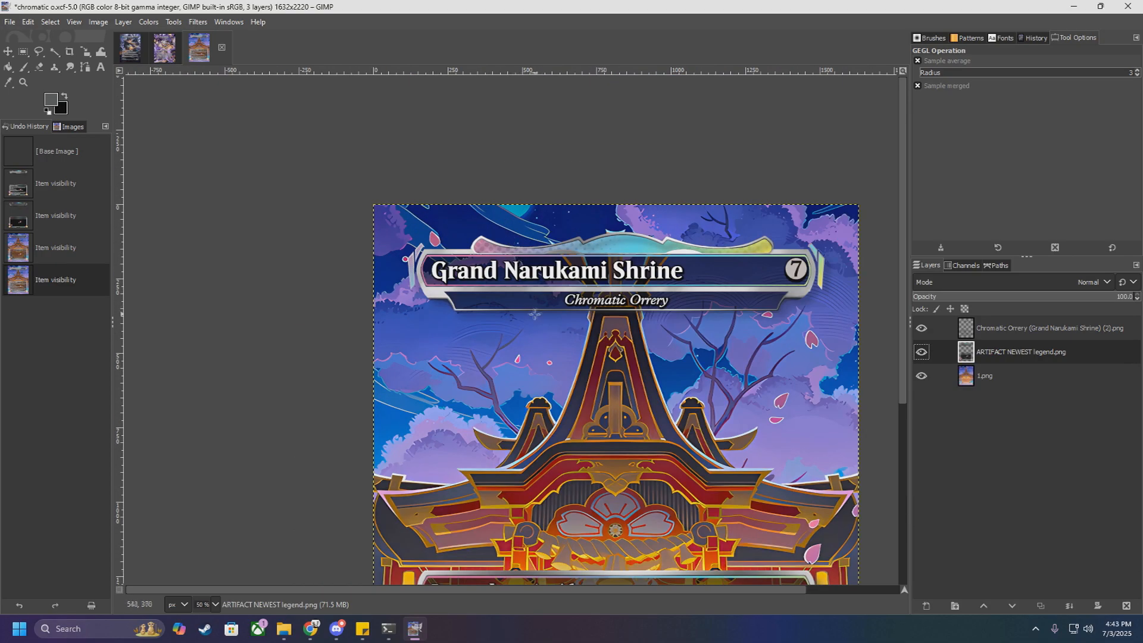
pyautogui.keyDown('ctrl'); pyautogui.scroll(-2, 530, 311); pyautogui.keyUp('ctrl')
pyautogui.keyDown('ctrl'); pyautogui.scroll(1, 539, 310); pyautogui.keyUp('ctrl')
# Step: Return to the solo leveling image, activate the Free Select tool and look over the Sung Jinwoo card
pyautogui.click(136, 48)
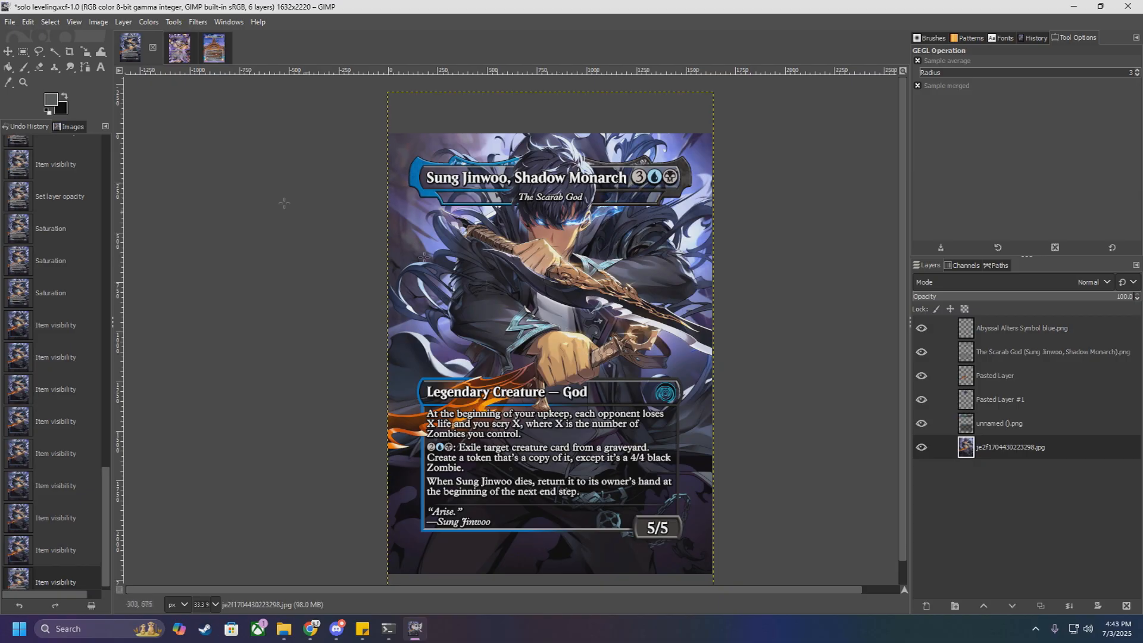
pyautogui.click(40, 52)
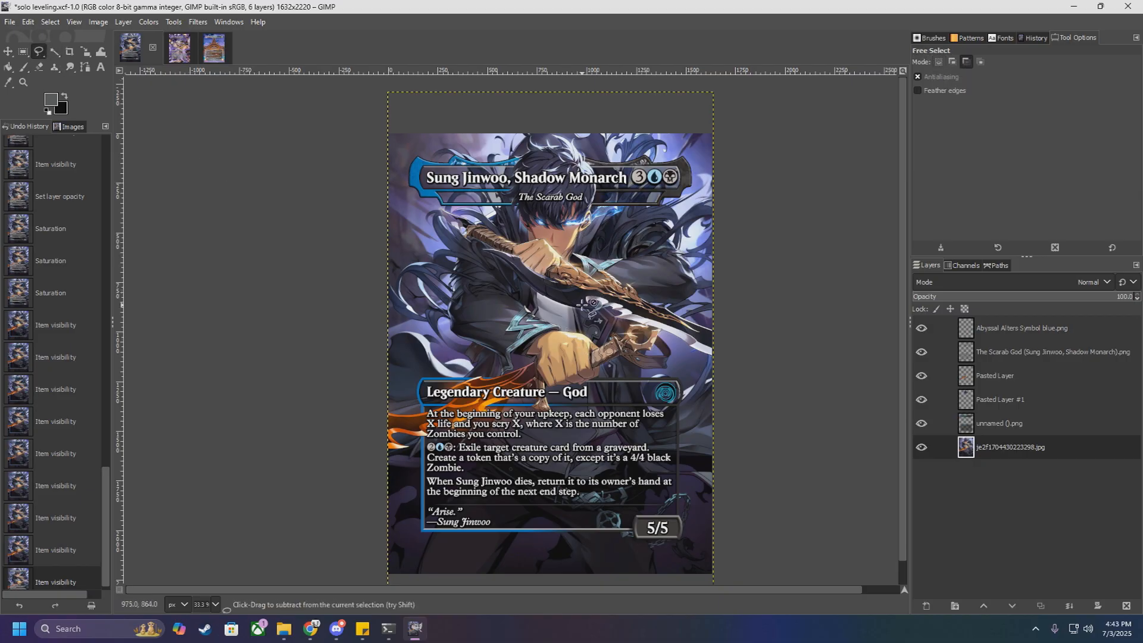
pyautogui.keyDown('ctrl'); pyautogui.scroll(4, 580, 292); pyautogui.keyUp('ctrl')
pyautogui.keyDown('ctrl'); pyautogui.scroll(-4, 578, 291); pyautogui.keyUp('ctrl')
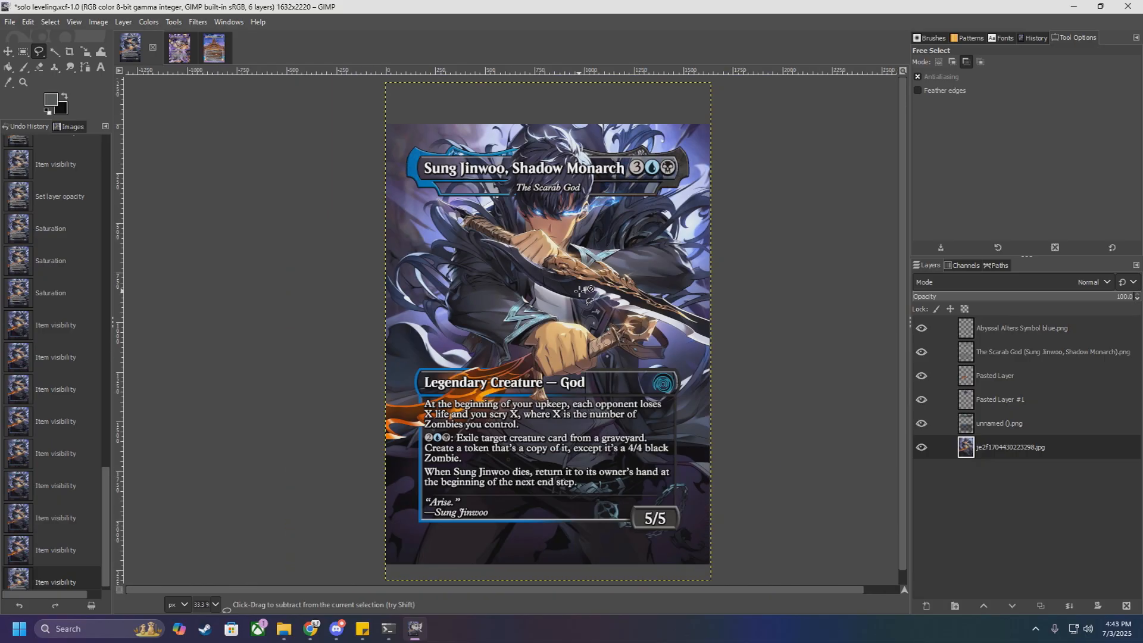
pyautogui.keyDown('ctrl'); pyautogui.scroll(3, 560, 166); pyautogui.keyUp('ctrl')
pyautogui.keyDown('ctrl'); pyautogui.scroll(-3, 560, 166); pyautogui.keyUp('ctrl')
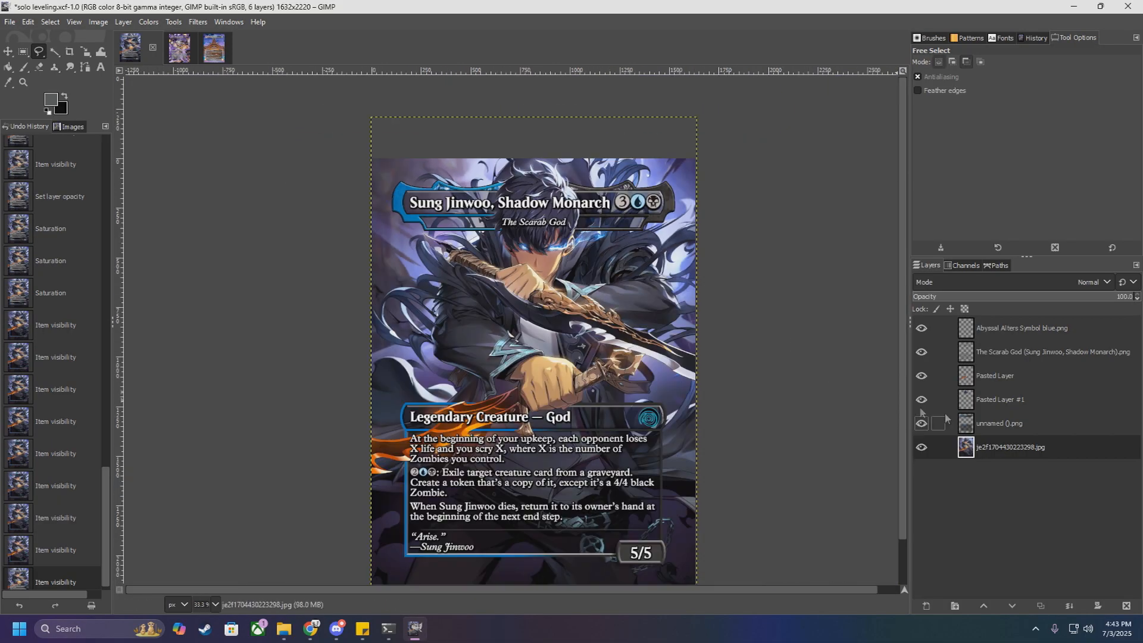
# Step: Hide every layer of the Sung Jinwoo card except the unnamed ().png frame and examine the bare frame
pyautogui.keyDown('ctrl'); pyautogui.scroll(3, 653, 423); pyautogui.keyUp('ctrl')
pyautogui.keyDown('ctrl'); pyautogui.scroll(-2, 652, 423); pyautogui.keyUp('ctrl')
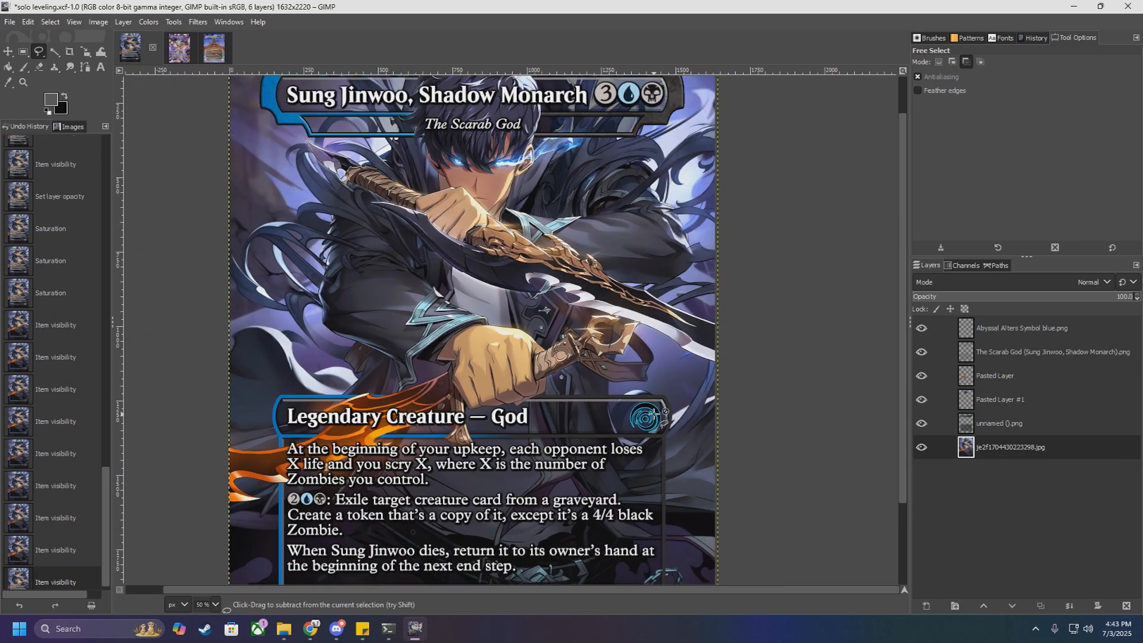
pyautogui.scroll(-2, 594, 395)
pyautogui.keyDown('ctrl'); pyautogui.scroll(-2, 502, 396); pyautogui.keyUp('ctrl')
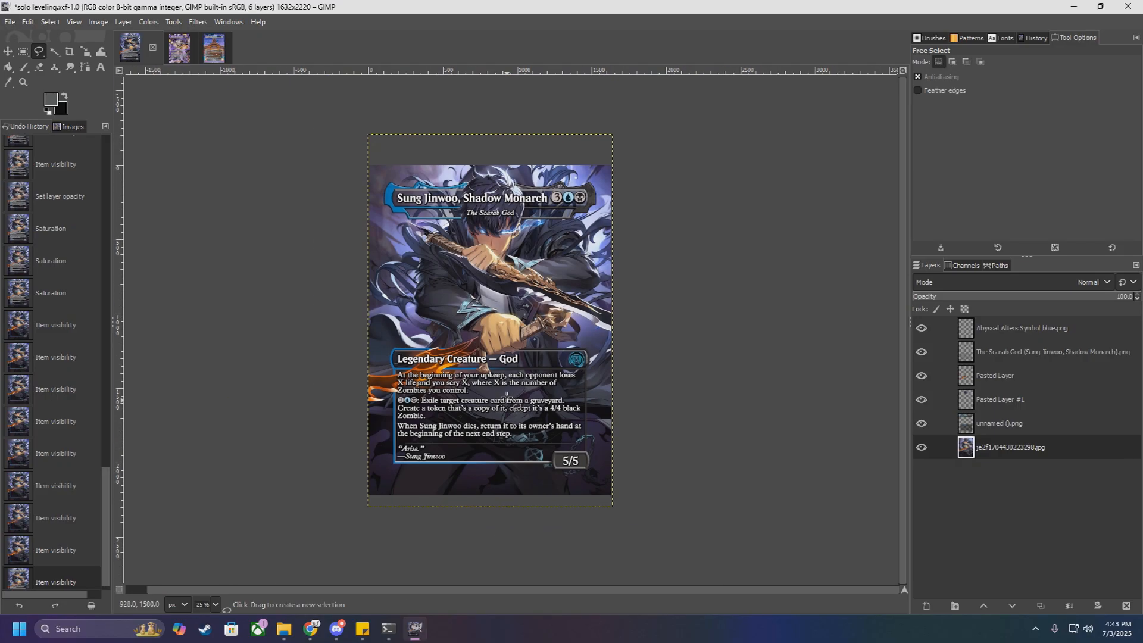
pyautogui.keyDown('ctrl'); pyautogui.scroll(3, 489, 405); pyautogui.keyUp('ctrl')
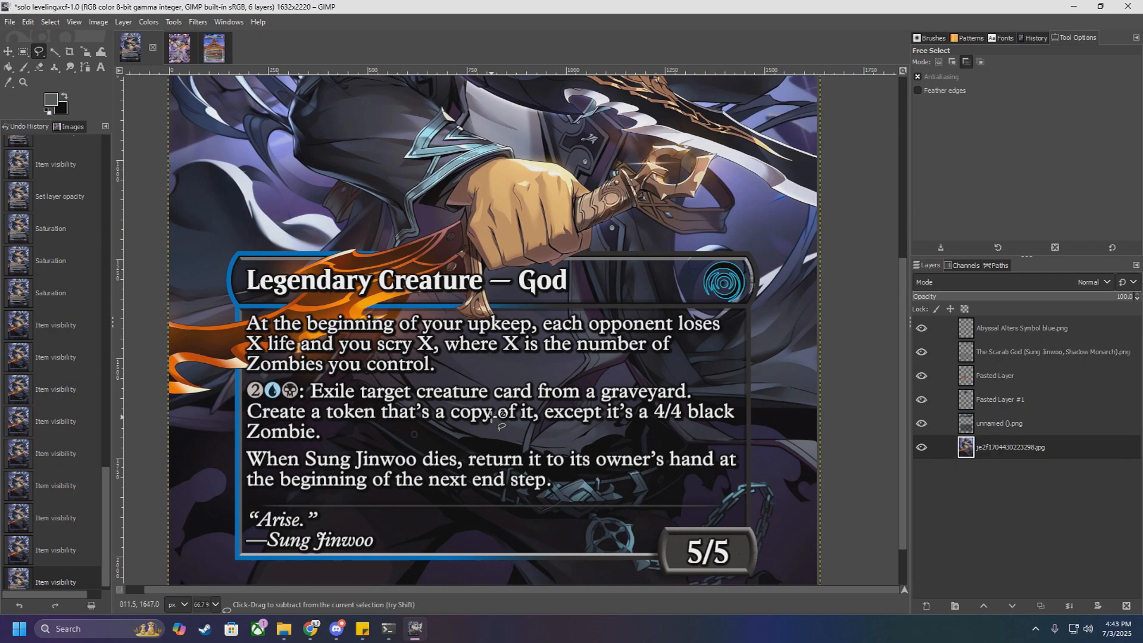
pyautogui.keyDown('ctrl'); pyautogui.scroll(-3, 510, 411); pyautogui.keyUp('ctrl')
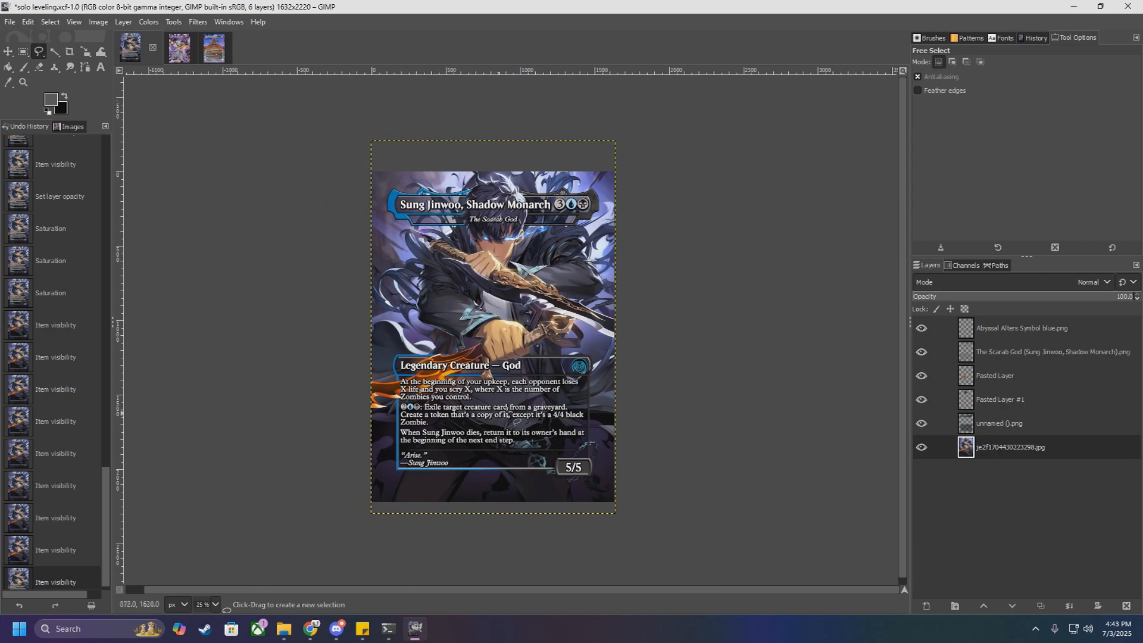
pyautogui.click(921, 448)
pyautogui.click(921, 400)
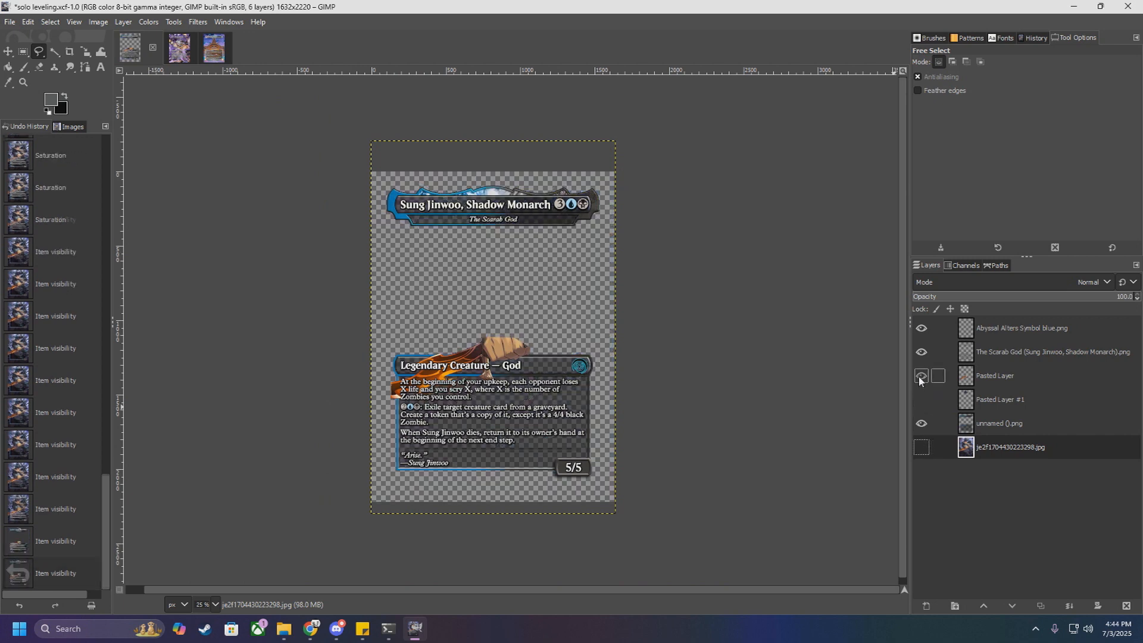
pyautogui.click(922, 375)
pyautogui.click(922, 352)
pyautogui.click(922, 328)
pyautogui.keyDown('ctrl'); pyautogui.scroll(1, 556, 398); pyautogui.keyUp('ctrl')
pyautogui.keyDown('ctrl'); pyautogui.scroll(1, 556, 398); pyautogui.keyUp('ctrl')
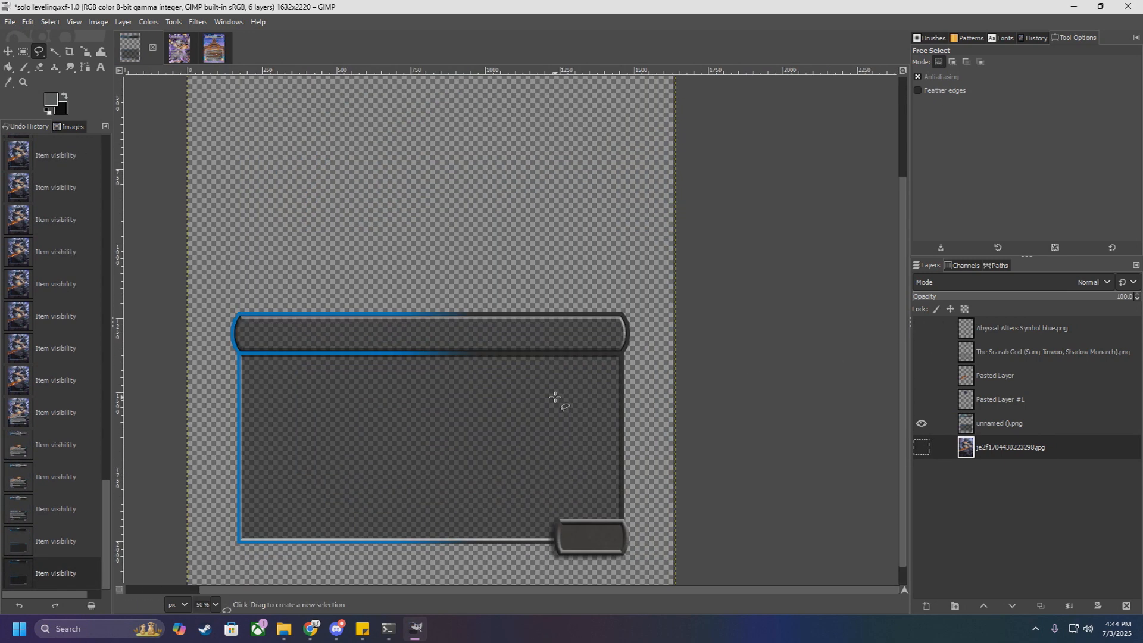
pyautogui.scroll(3, 555, 397)
pyautogui.keyDown('ctrl'); pyautogui.scroll(-1, 556, 397); pyautogui.keyUp('ctrl')
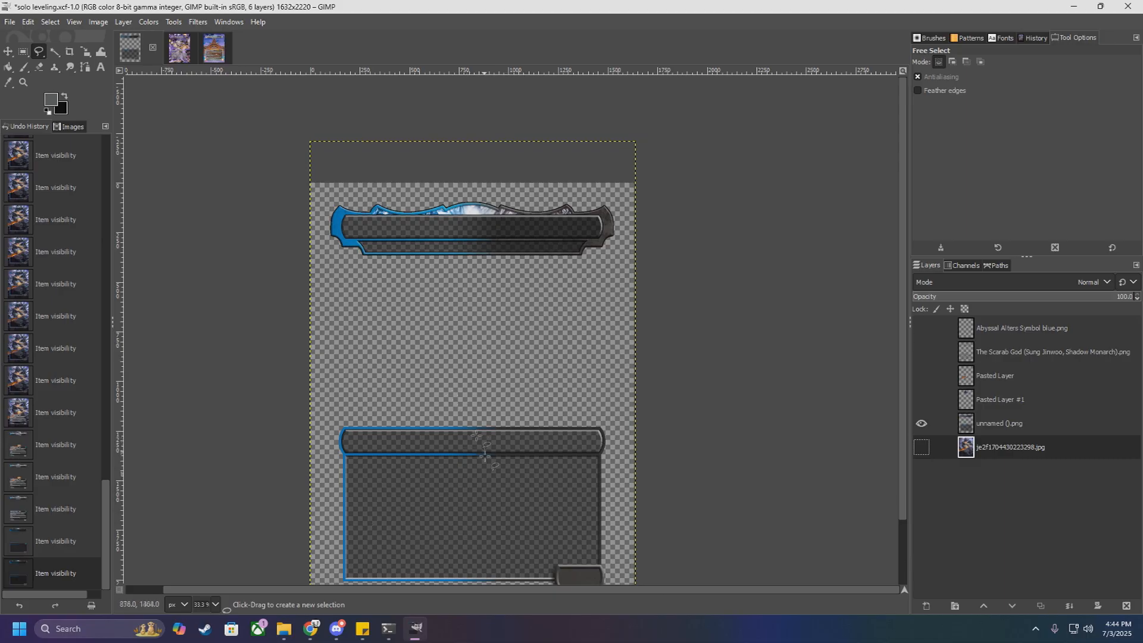
# Step: Select the unnamed ().png frame layer and try a Hue-Chroma hue shift of 75.35 on it
pyautogui.click(149, 23)
pyautogui.click(179, 69)
pyautogui.click(934, 424)
pyautogui.click(149, 22)
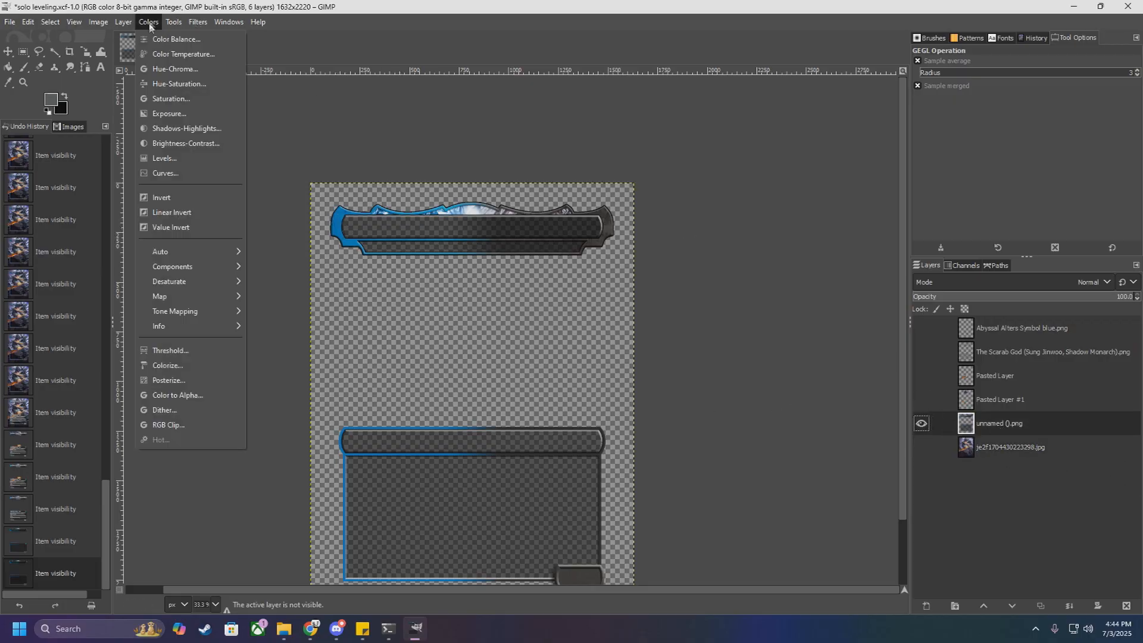
pyautogui.click(179, 70)
pyautogui.moveTo(191, 177); pyautogui.dragTo(218, 181)
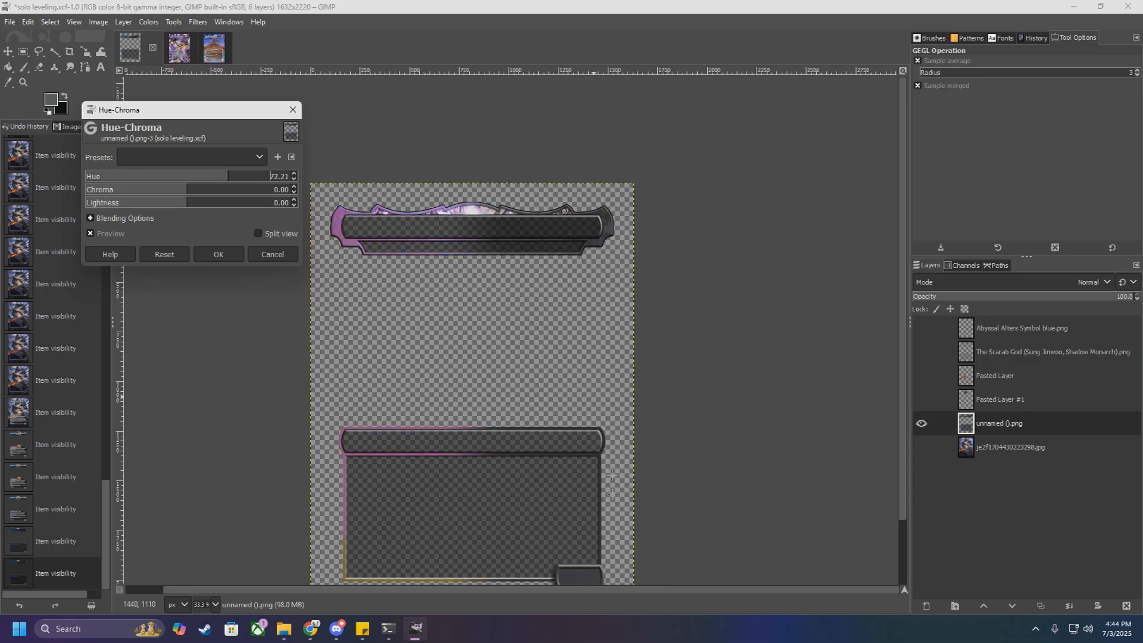
pyautogui.moveTo(228, 181)
pyautogui.mouseDown()
pyautogui.moveTo(293, 175)
pyautogui.moveTo(230, 177)
pyautogui.mouseUp()
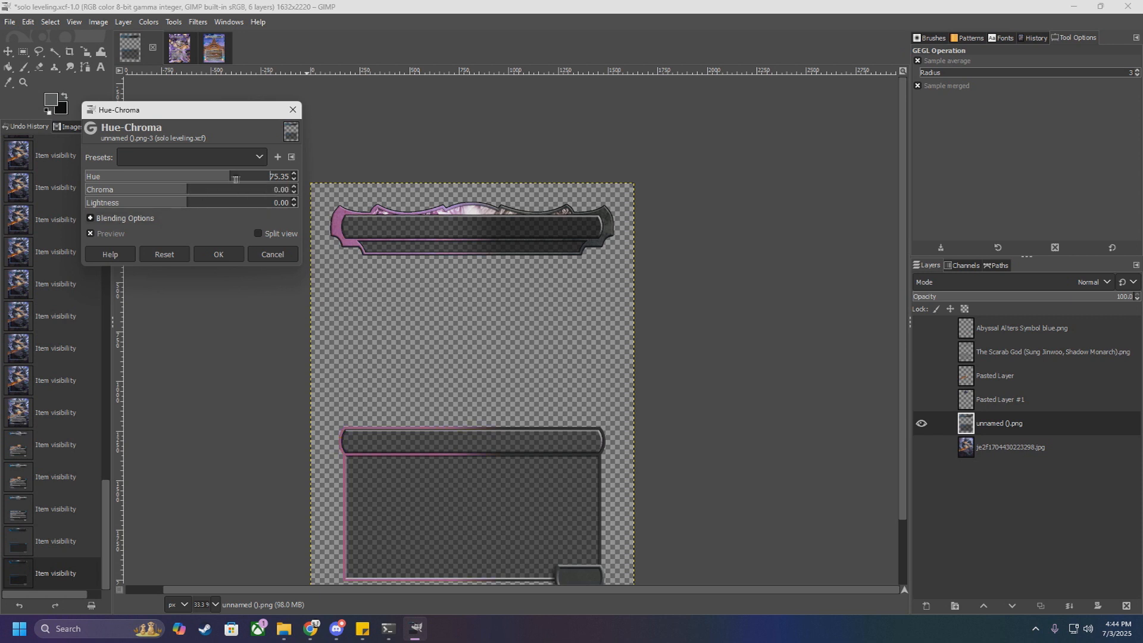
# Step: Try a chroma of -0.58 and a lightness of 1.74 on the frame, and discard the Hue-Chroma adjustment
pyautogui.moveTo(190, 193)
pyautogui.mouseDown()
pyautogui.moveTo(221, 194)
pyautogui.moveTo(195, 194)
pyautogui.moveTo(209, 194)
pyautogui.mouseUp()
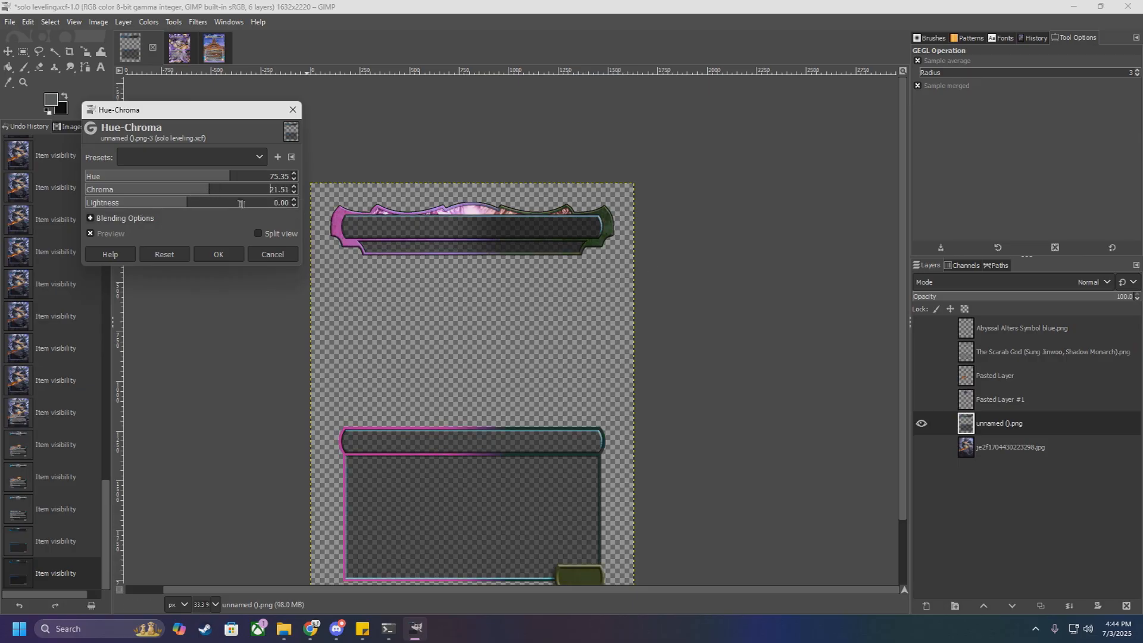
pyautogui.scroll(-2, 528, 431)
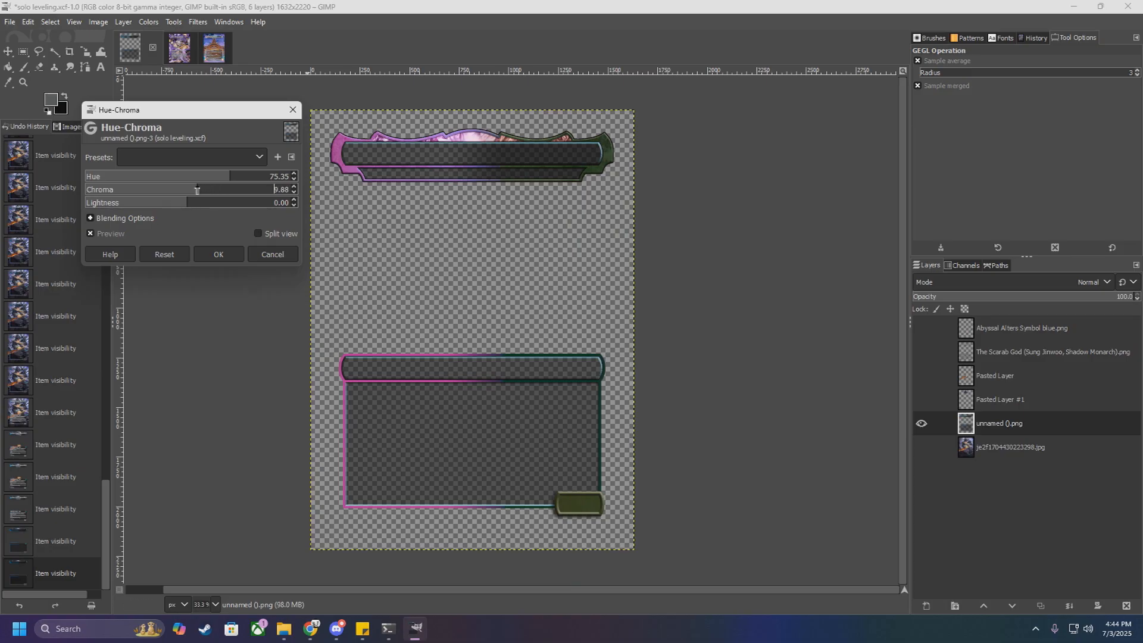
pyautogui.write('-0')
pyautogui.press('Return')
pyautogui.moveTo(176, 205)
pyautogui.mouseDown()
pyautogui.moveTo(224, 204)
pyautogui.moveTo(162, 203)
pyautogui.moveTo(189, 203)
pyautogui.mouseUp()
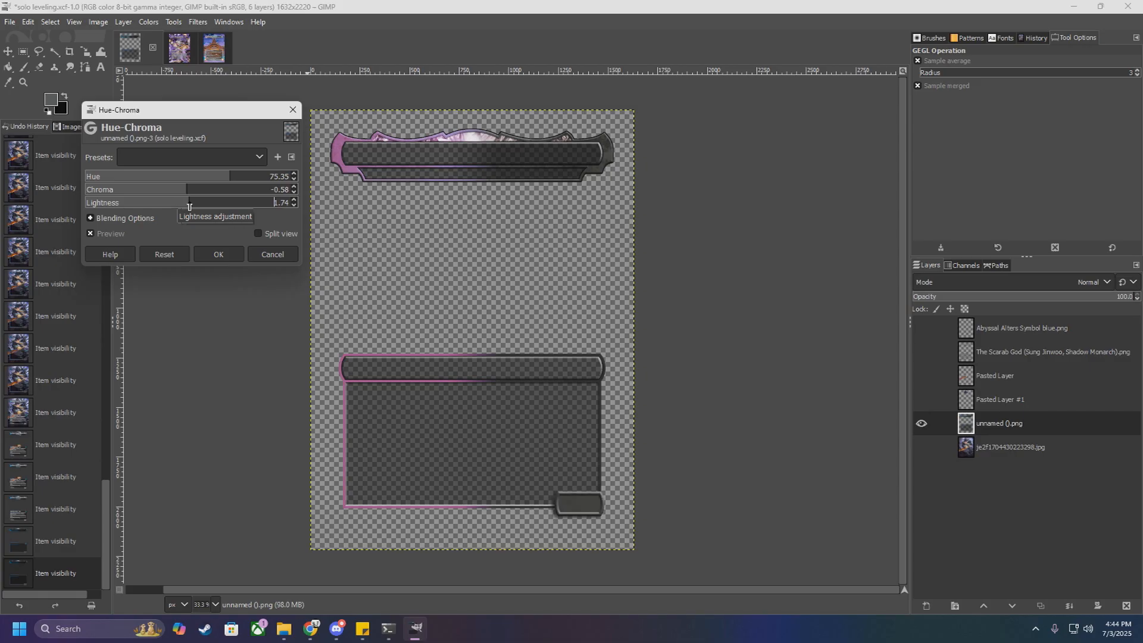
pyautogui.click(269, 257)
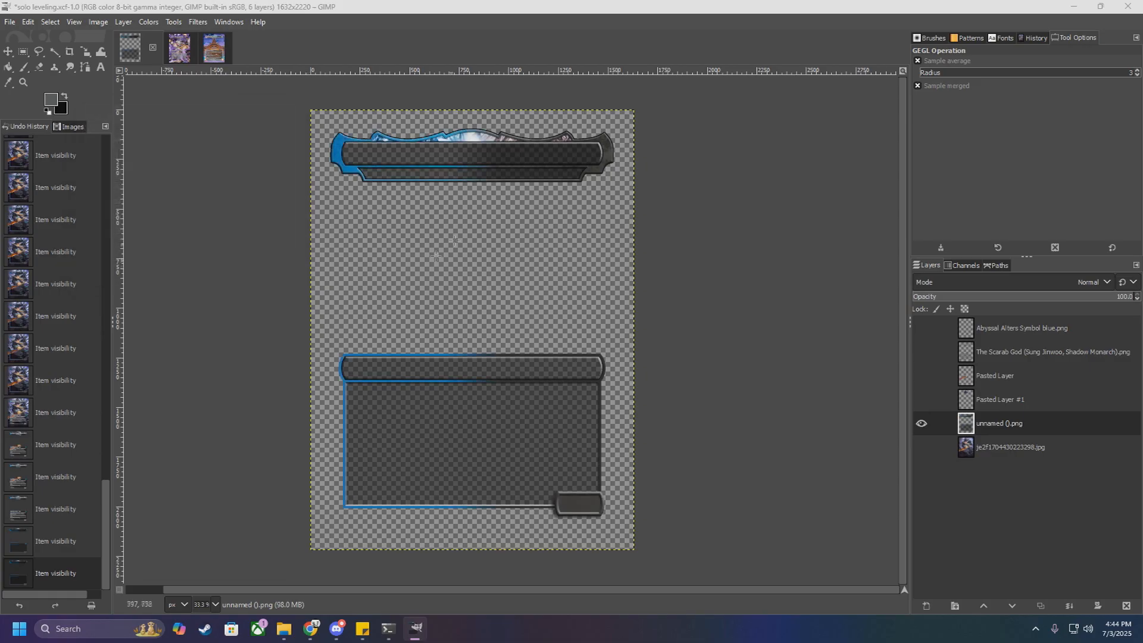
pyautogui.click(149, 23)
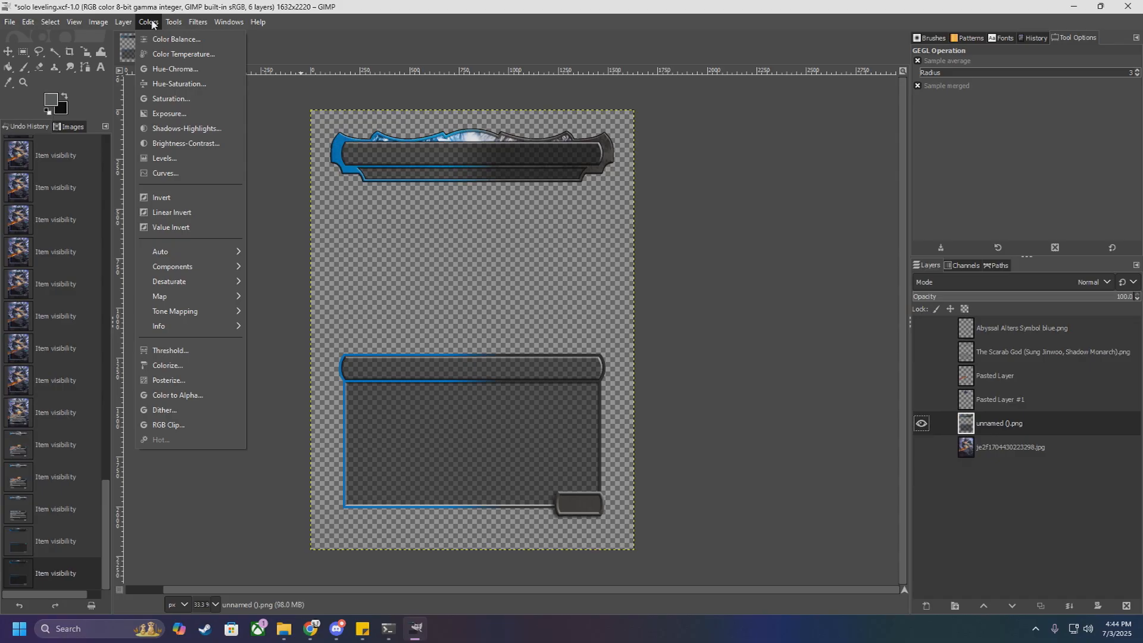
pyautogui.click(152, 24)
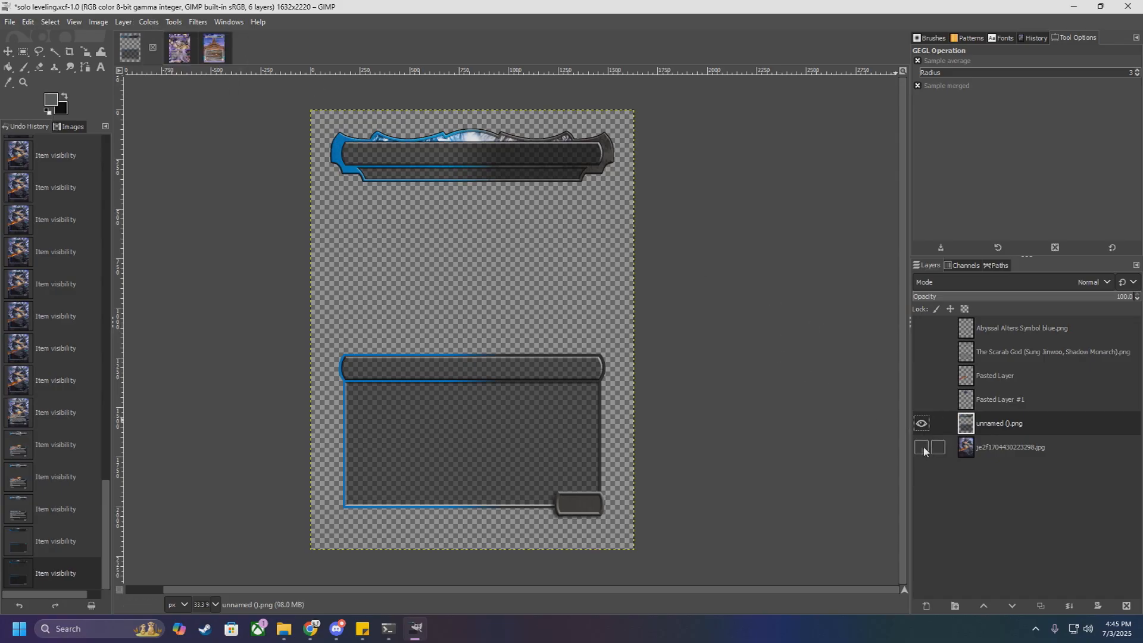
# Step: Make all hidden layers of the card visible again and activate the Free Select tool
pyautogui.moveTo(924, 446); pyautogui.dragTo(922, 328)
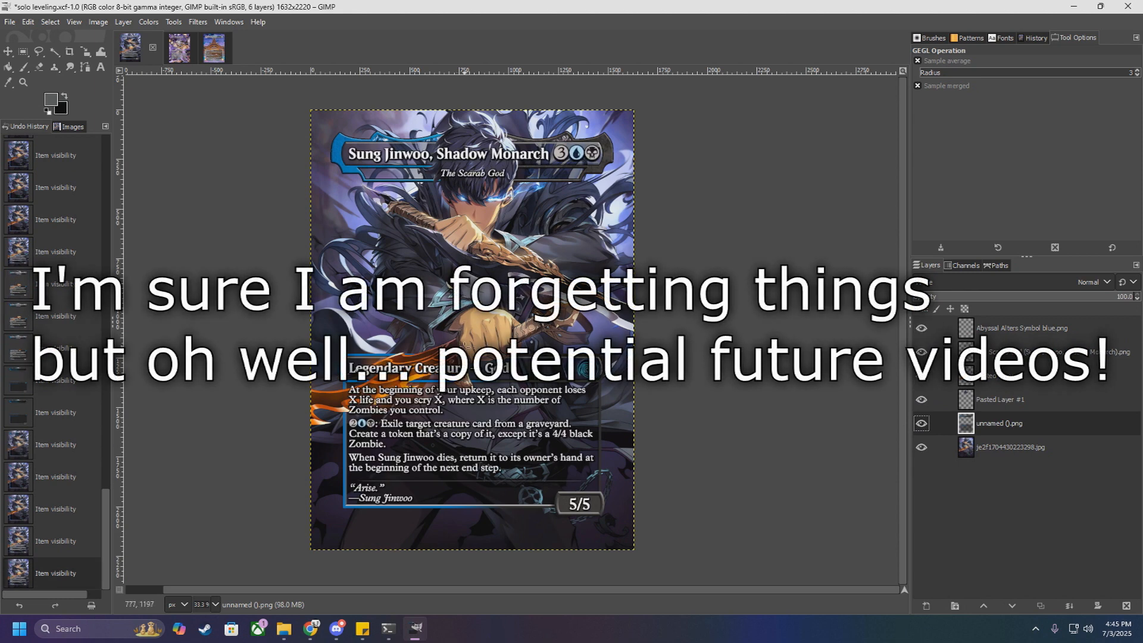
pyautogui.click(38, 52)
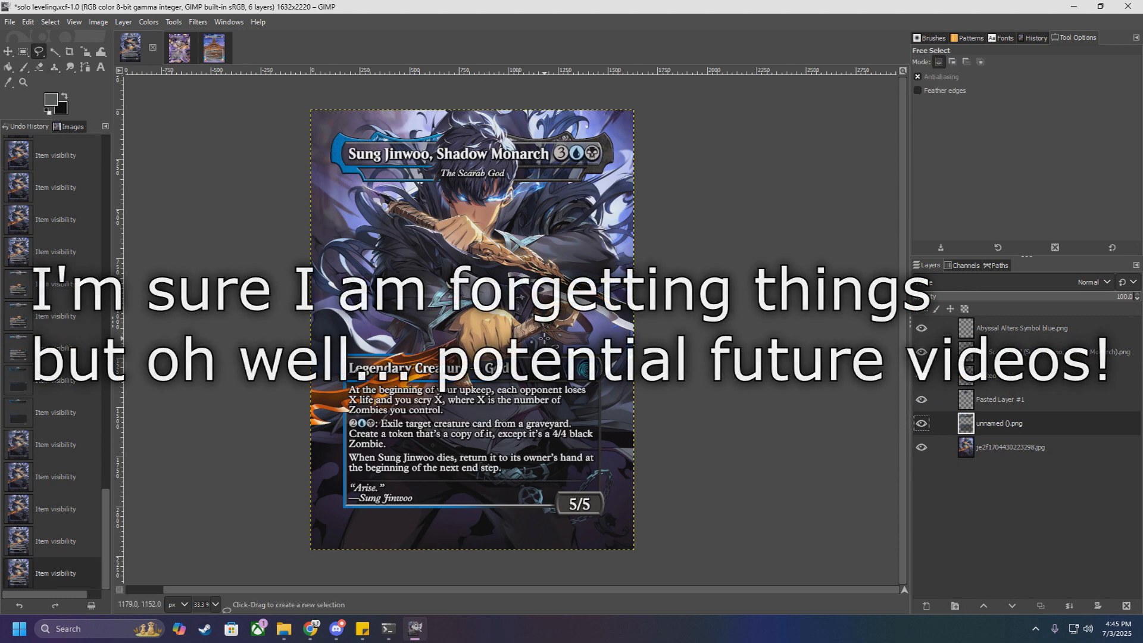
pyautogui.press('1')
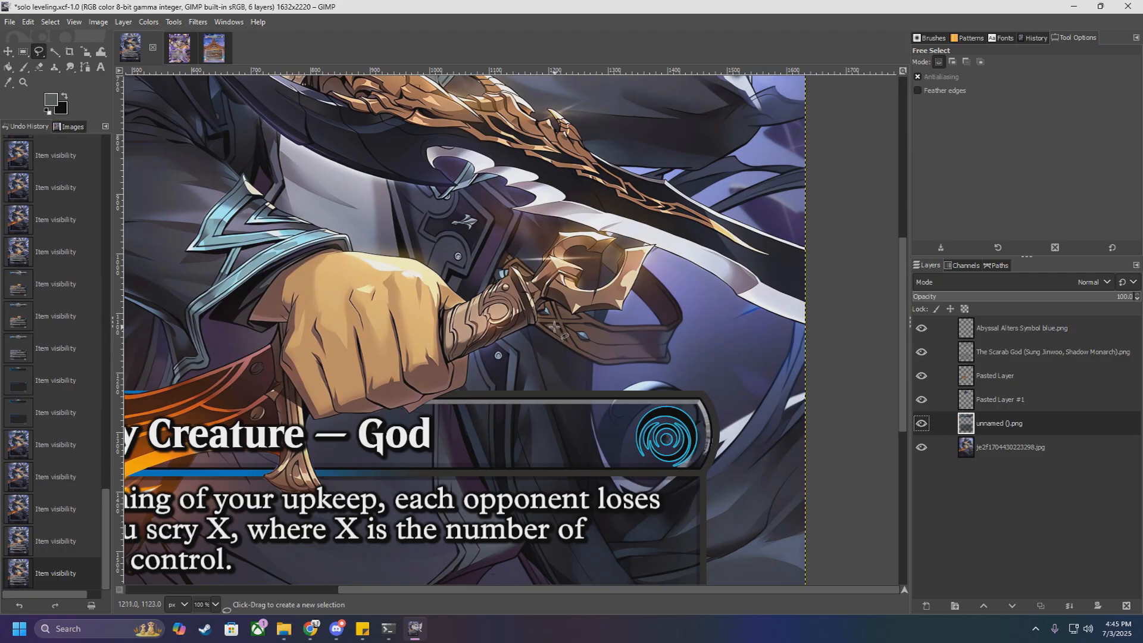
# Step: Examine the finished Sung Jinwoo card, from the hair over the title bar to the hand and flaming blade over the text box
pyautogui.scroll(2, 555, 327)
pyautogui.scroll(-4, 545, 325)
pyautogui.scroll(-1, 463, 346)
pyautogui.scroll(1, 463, 346)
pyautogui.scroll(3, 464, 346)
pyautogui.scroll(-1, 464, 333)
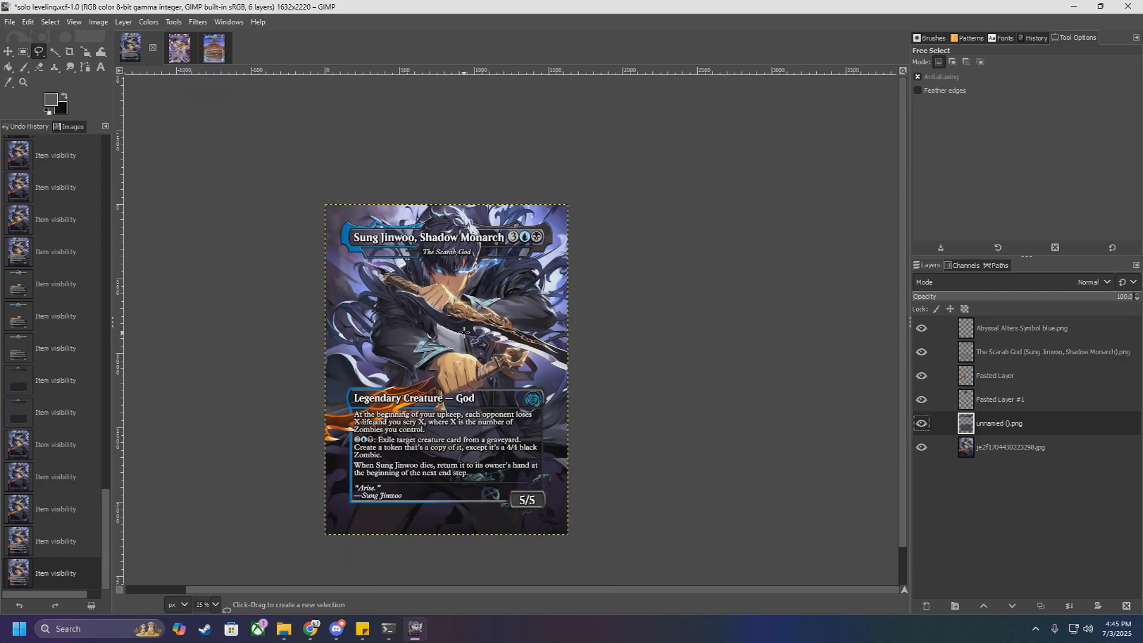
pyautogui.scroll(2, 446, 274)
pyautogui.scroll(-5, 480, 328)
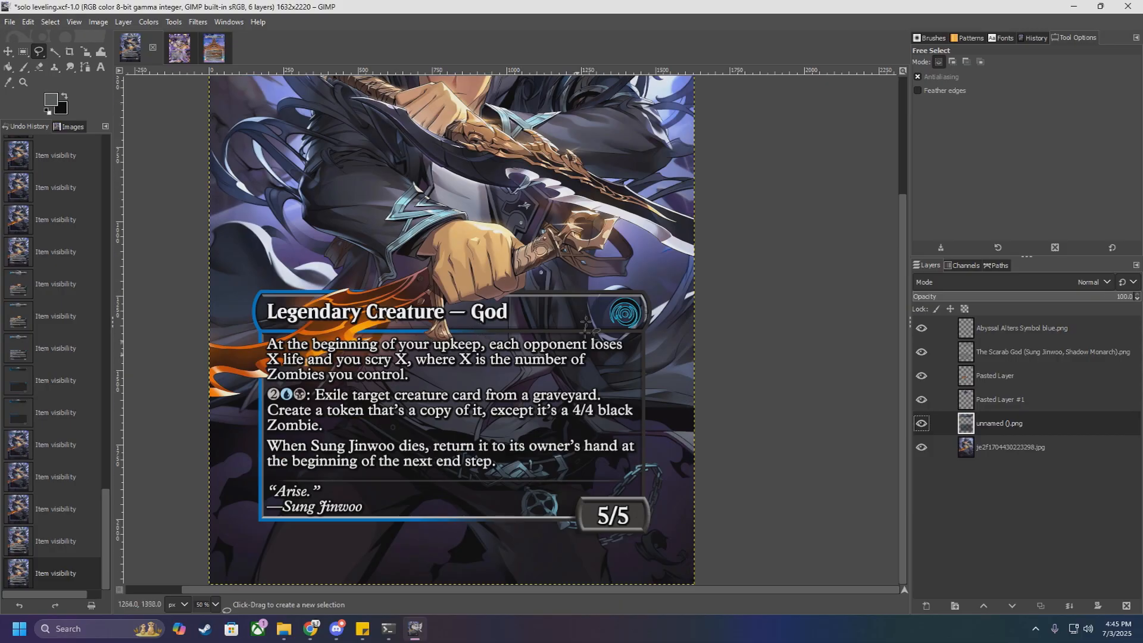
pyautogui.scroll(5, 513, 238)
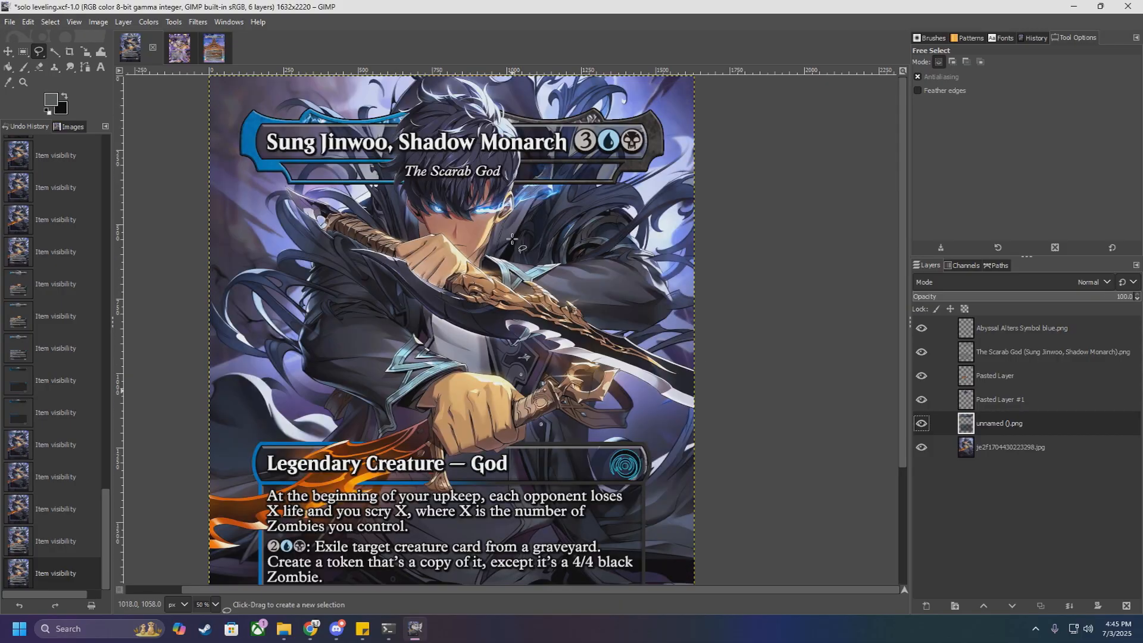
pyautogui.scroll(-1, 479, 228)
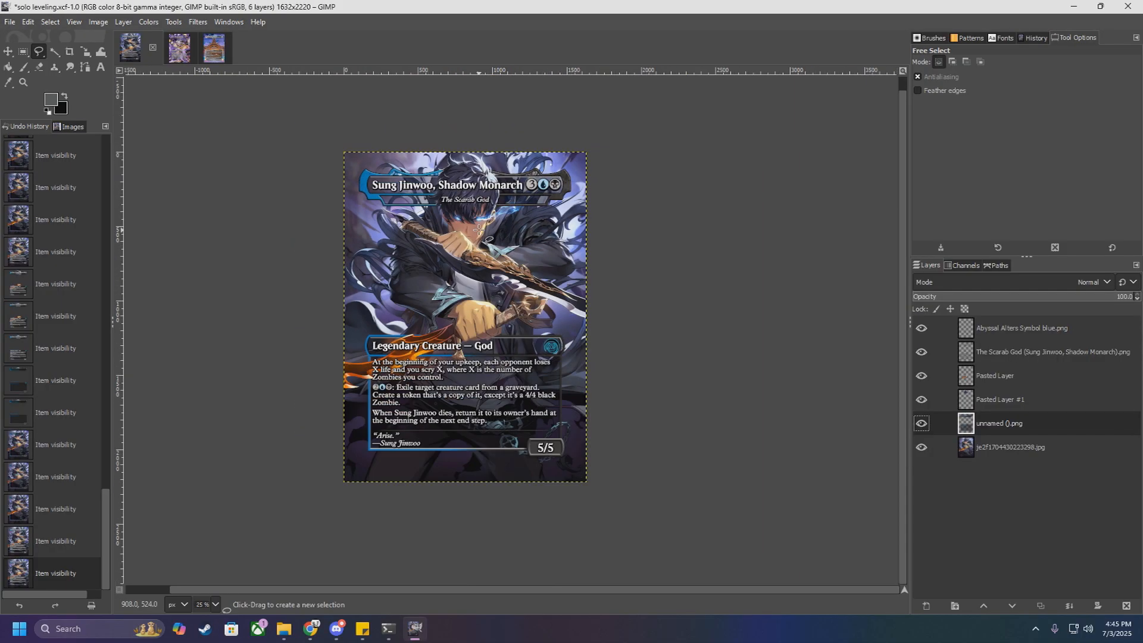
pyautogui.scroll(3, 461, 178)
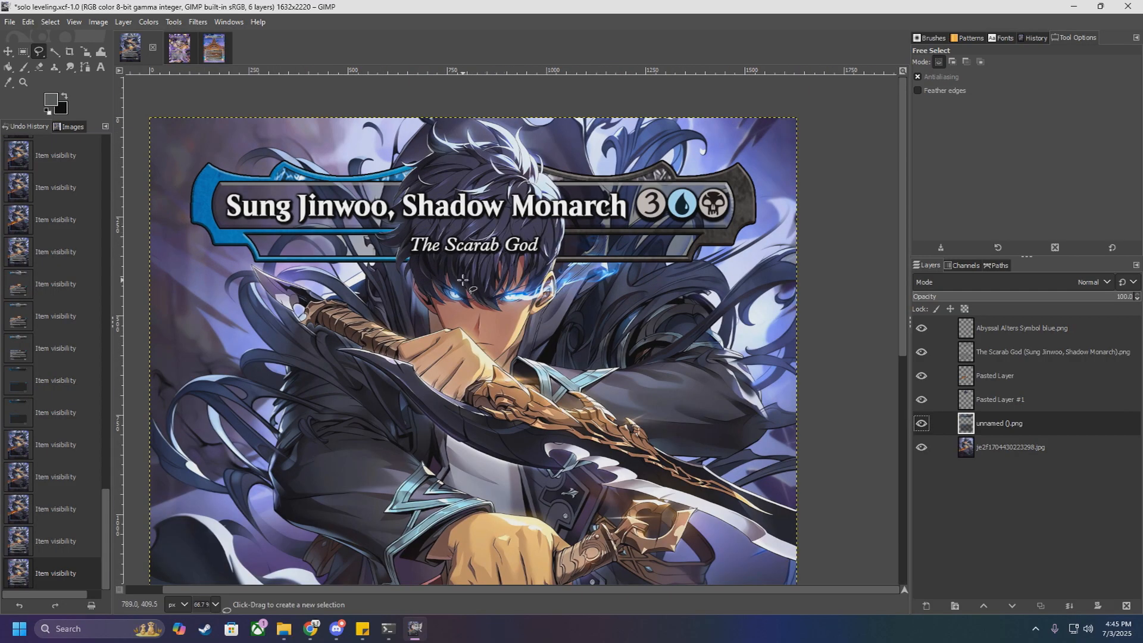
pyautogui.scroll(-1, 666, 314)
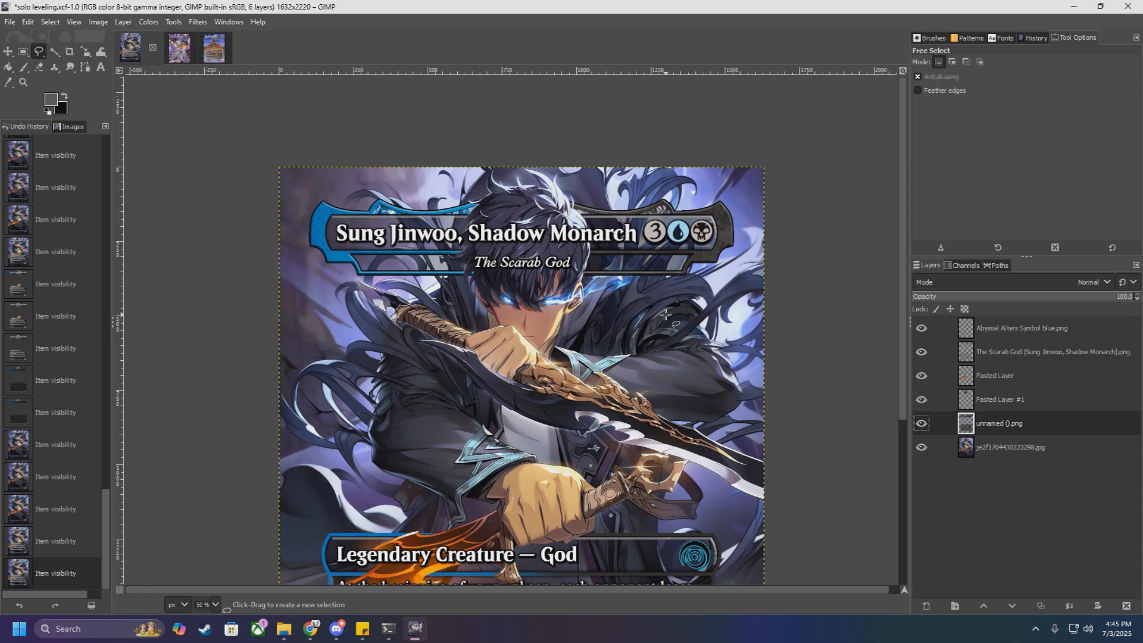
pyautogui.scroll(-2, 666, 314)
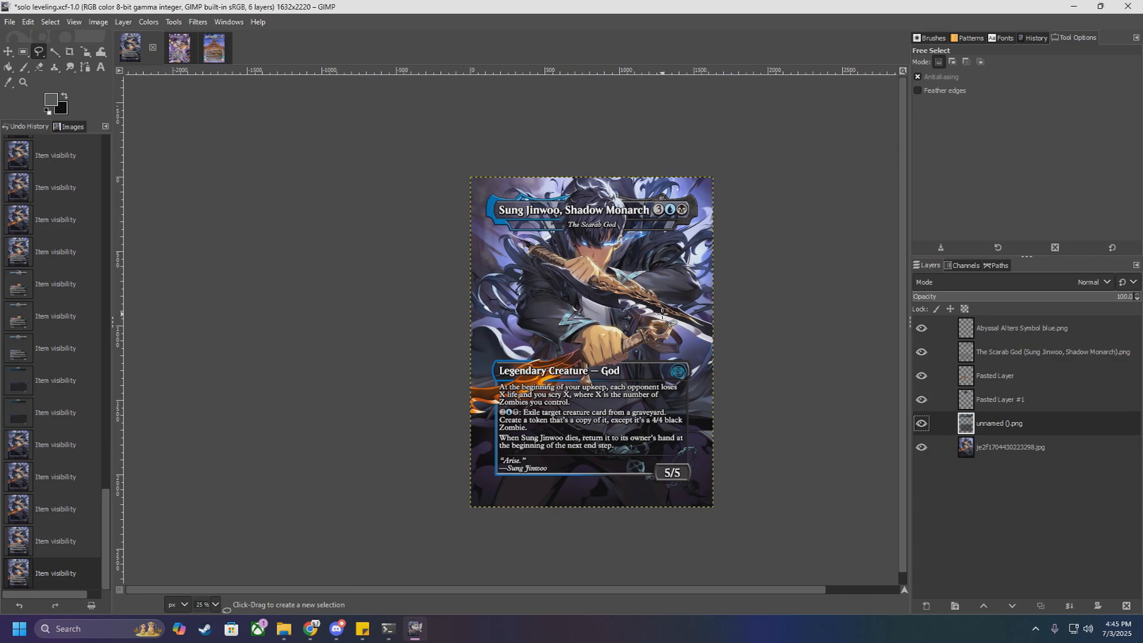
pyautogui.scroll(-1, 632, 400)
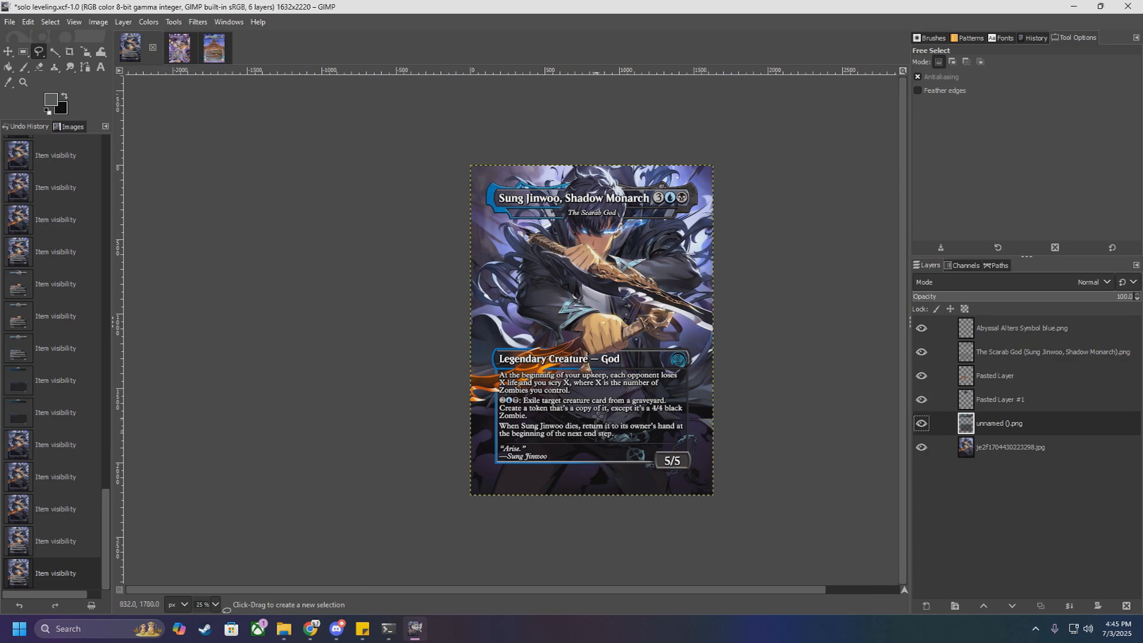
pyautogui.scroll(3, 617, 249)
pyautogui.scroll(2, 611, 237)
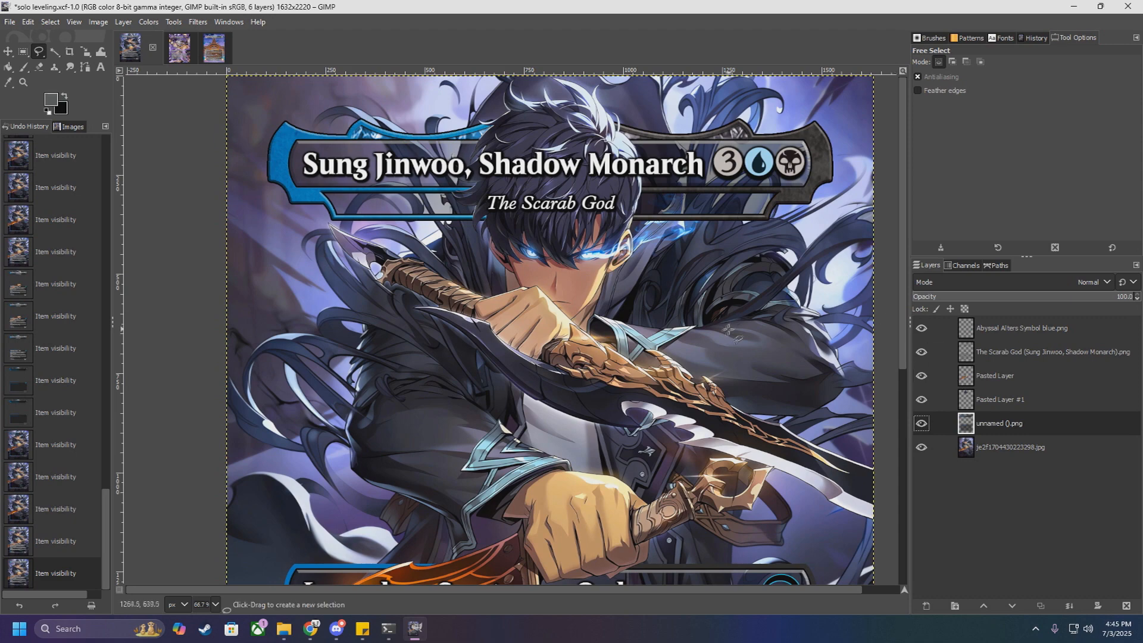
pyautogui.scroll(-5, 650, 287)
pyautogui.scroll(-2, 603, 299)
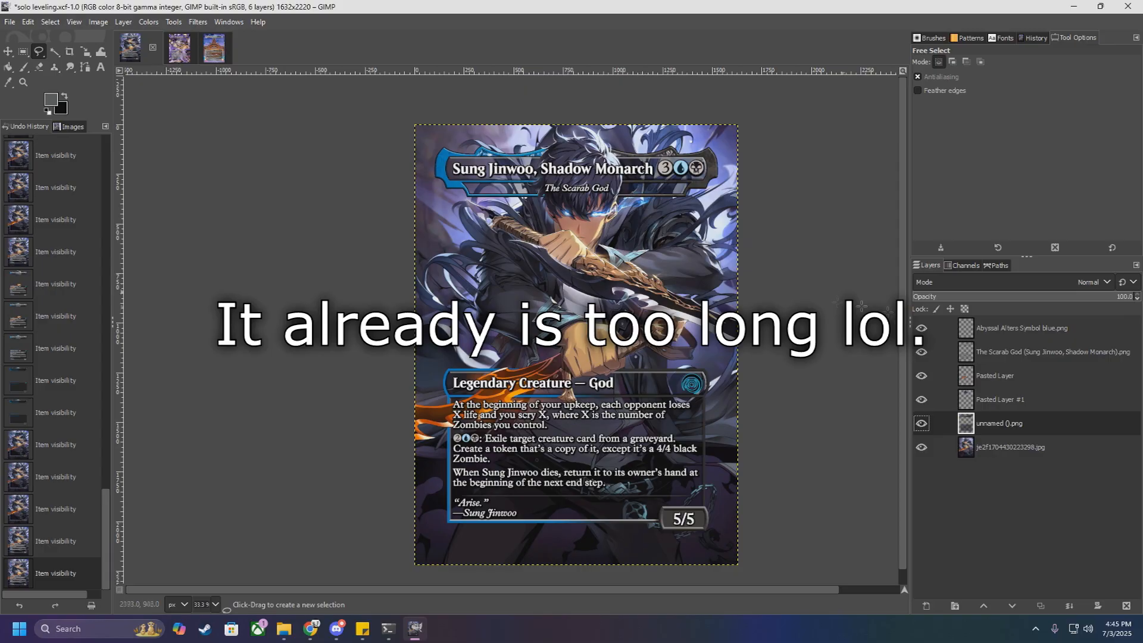
pyautogui.scroll(3, 574, 172)
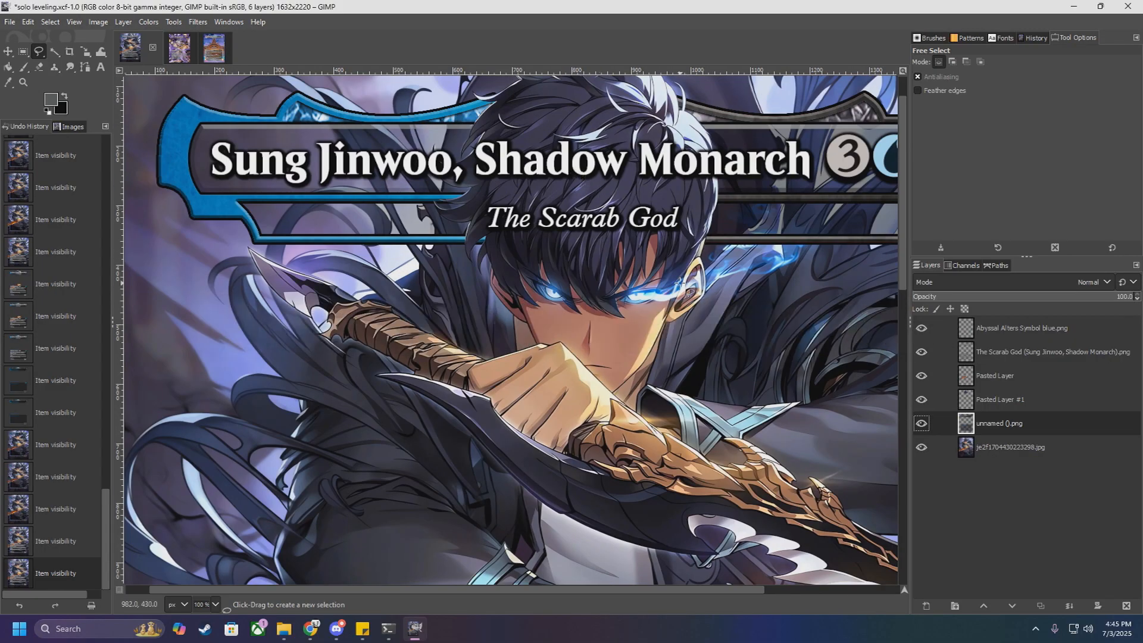
pyautogui.scroll(-3, 682, 286)
pyautogui.scroll(3, 647, 366)
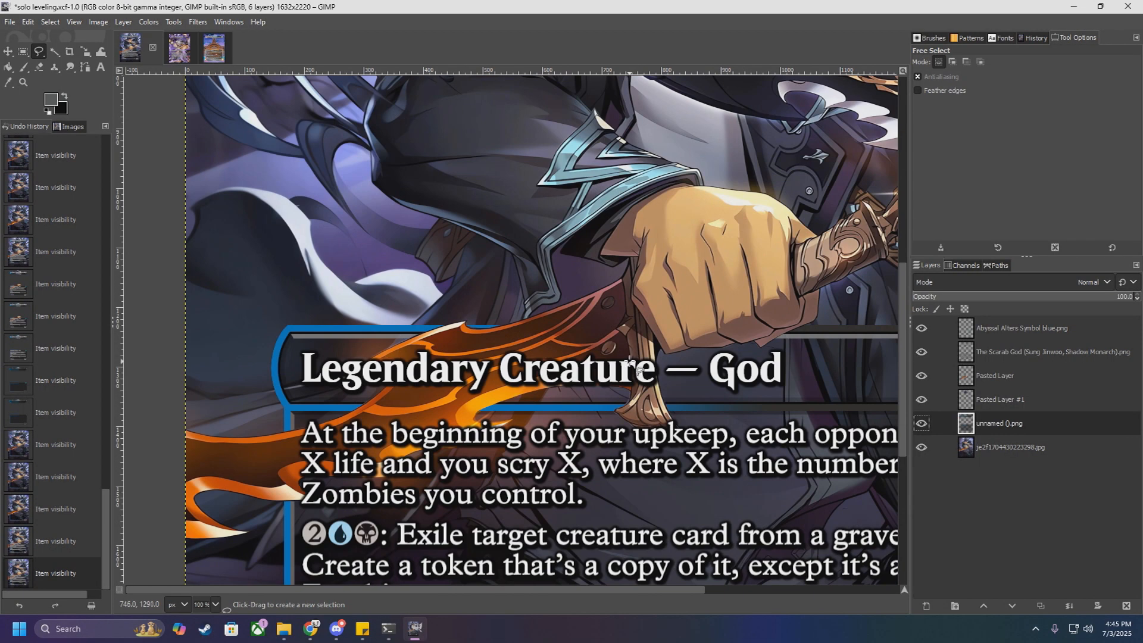
pyautogui.scroll(-3, 628, 357)
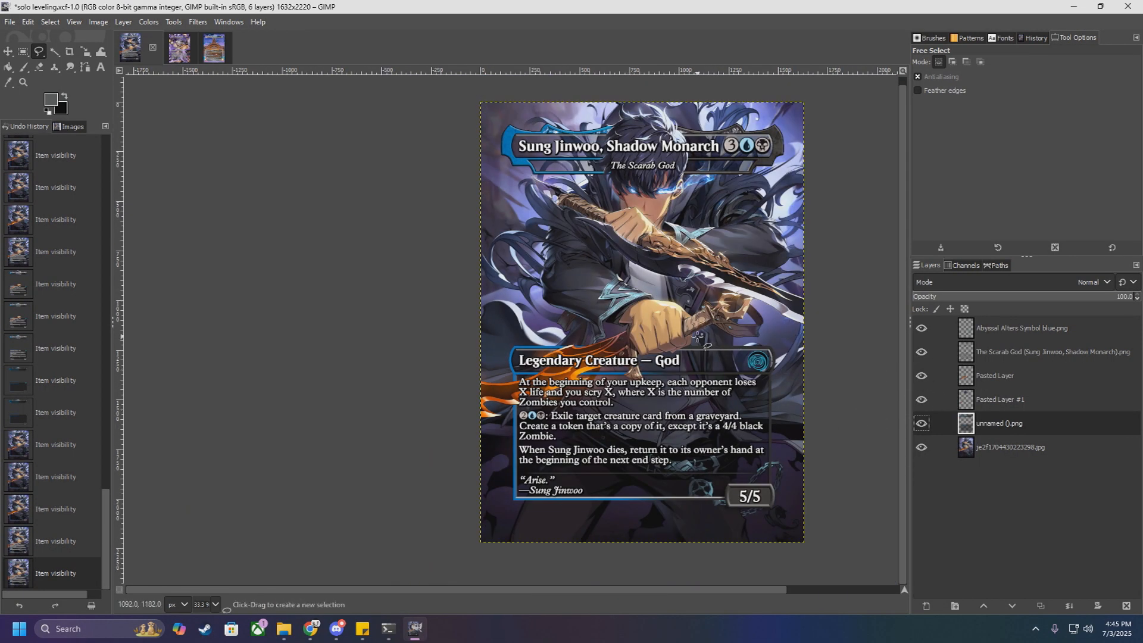
# Step: Hide the artwork, frame, text, symbol and Pasted Layer, leaving only Pasted Layer #1 visible
pyautogui.scroll(2, 634, 365)
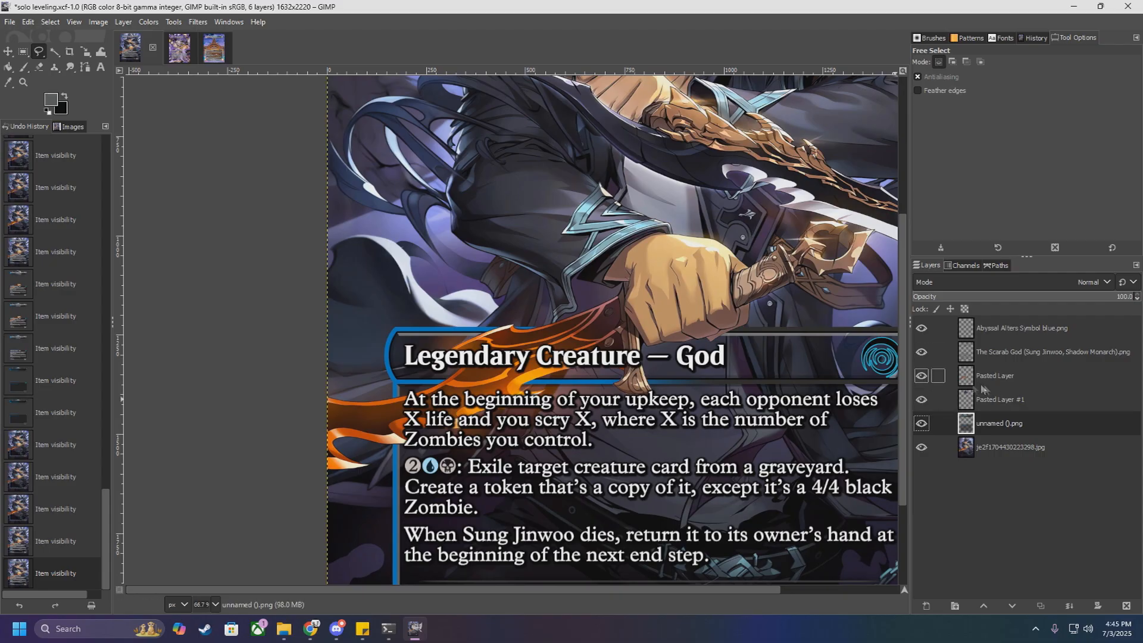
pyautogui.click(922, 400)
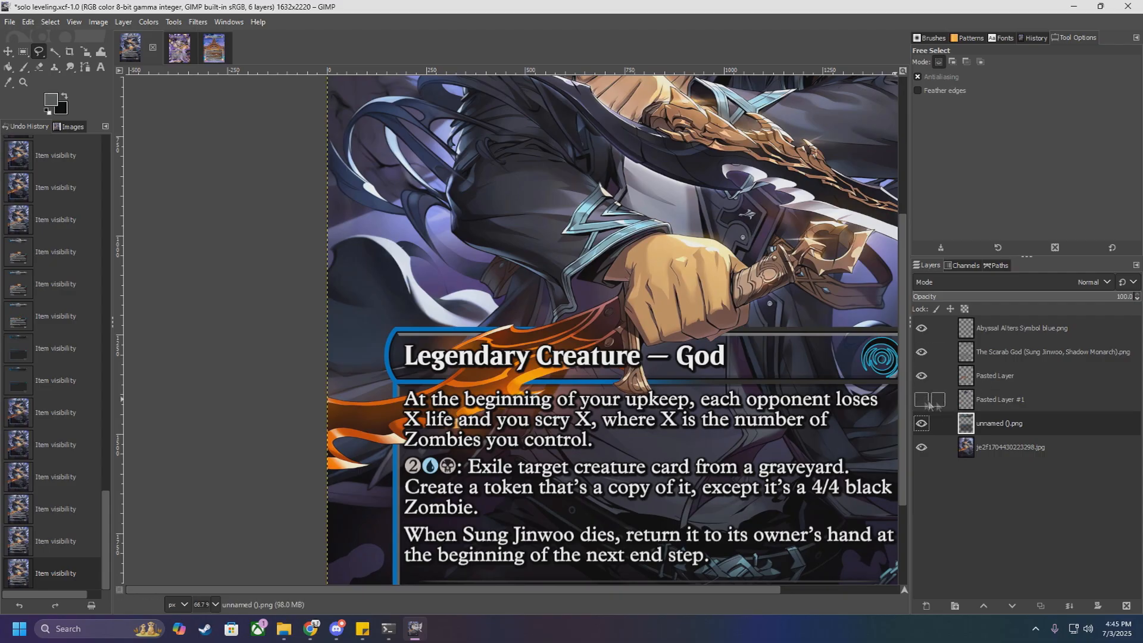
pyautogui.click(922, 424)
pyautogui.click(921, 448)
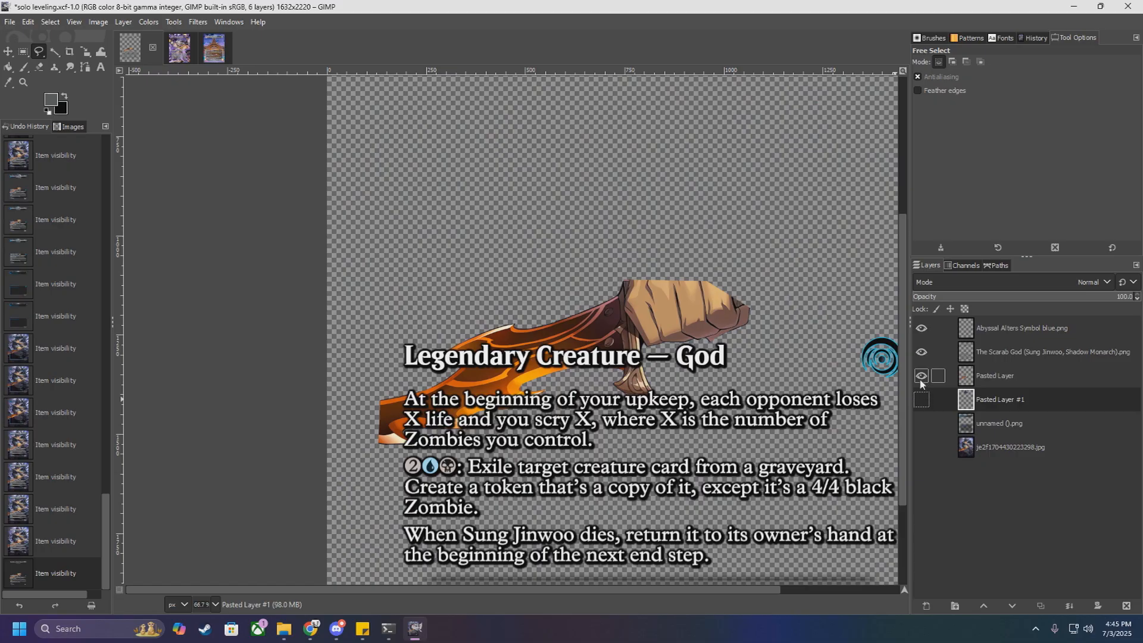
pyautogui.click(920, 376)
pyautogui.click(922, 352)
pyautogui.click(923, 329)
pyautogui.click(921, 400)
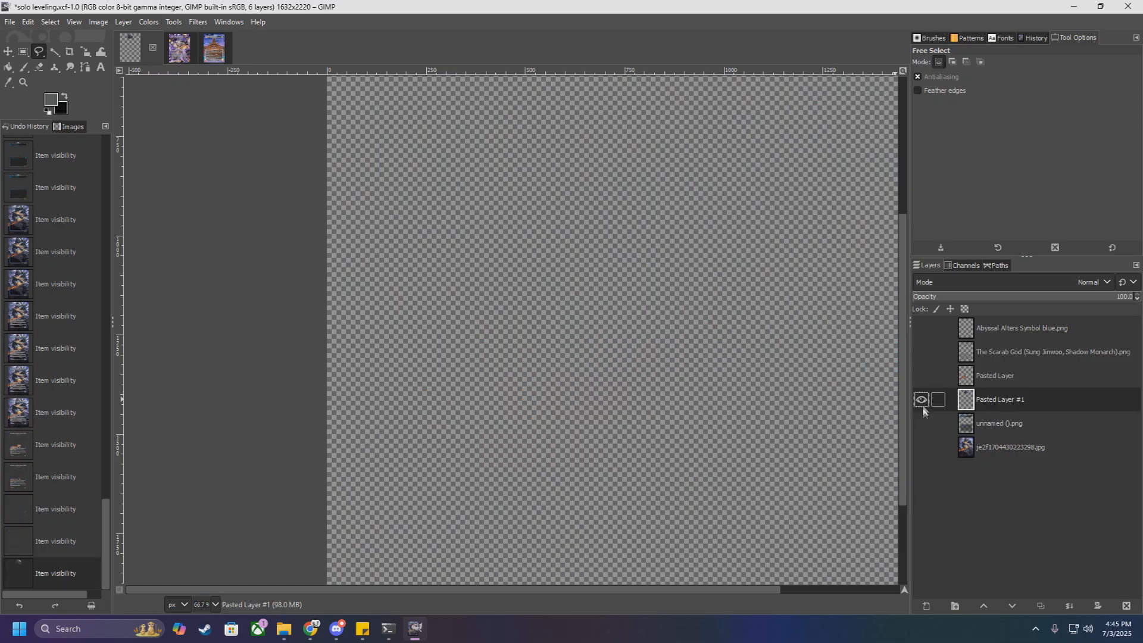
# Step: Make Pasted Layer with the hand and blade visible and hide Pasted Layer #1
pyautogui.scroll(-2, 798, 401)
pyautogui.click(922, 375)
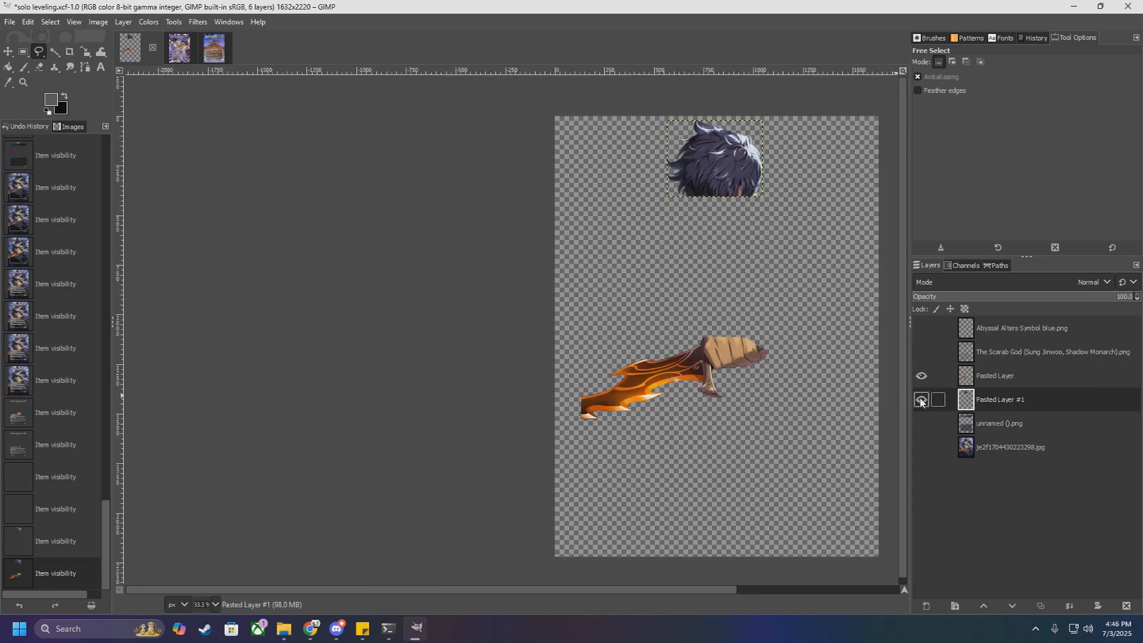
pyautogui.click(921, 400)
pyautogui.scroll(2, 785, 366)
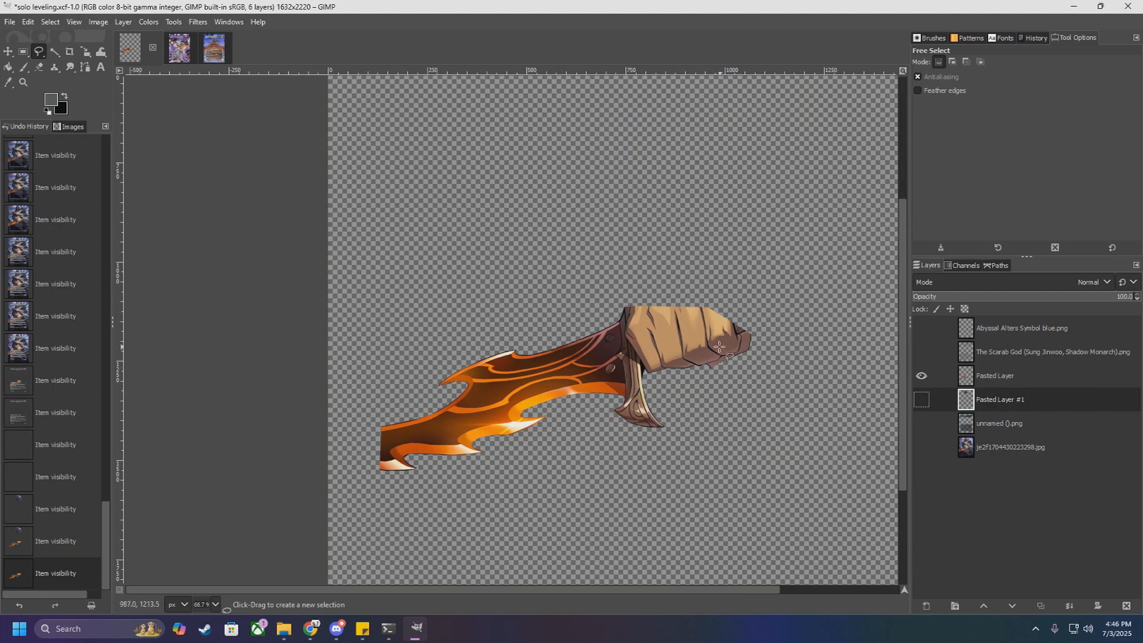
# Step: Select a rectangle of about 1077 × 582 px around the hand and blade and copy them from Pasted Layer
pyautogui.click(23, 53)
pyautogui.moveTo(790, 266)
pyautogui.mouseDown()
pyautogui.moveTo(554, 408)
pyautogui.moveTo(362, 497)
pyautogui.mouseUp()
pyautogui.hotkey('ctrl', 'c')
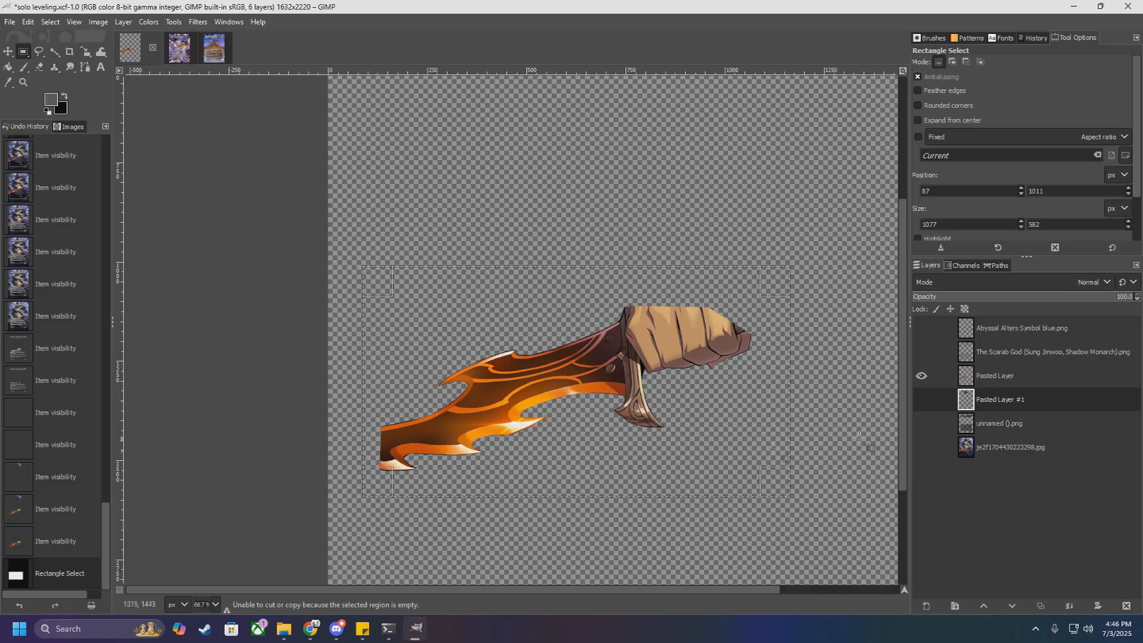
pyautogui.click(939, 375)
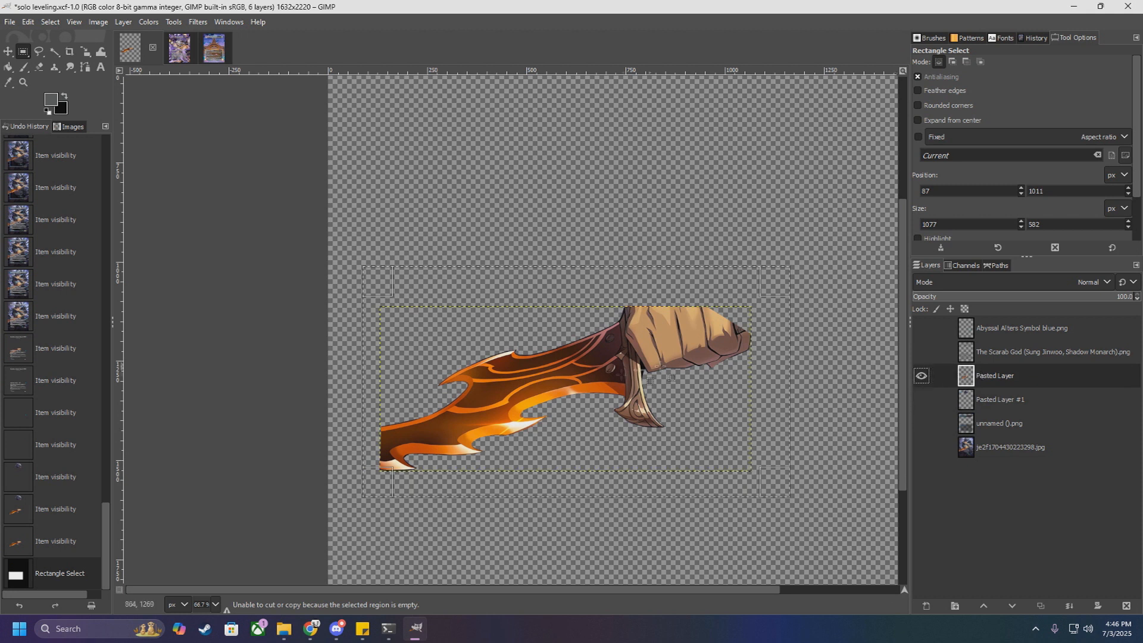
# Step: Make the Scarab God text, symbol, Pasted Layer #1, frame and artwork layers visible again
pyautogui.click(921, 352)
pyautogui.click(921, 328)
pyautogui.click(921, 399)
pyautogui.click(921, 424)
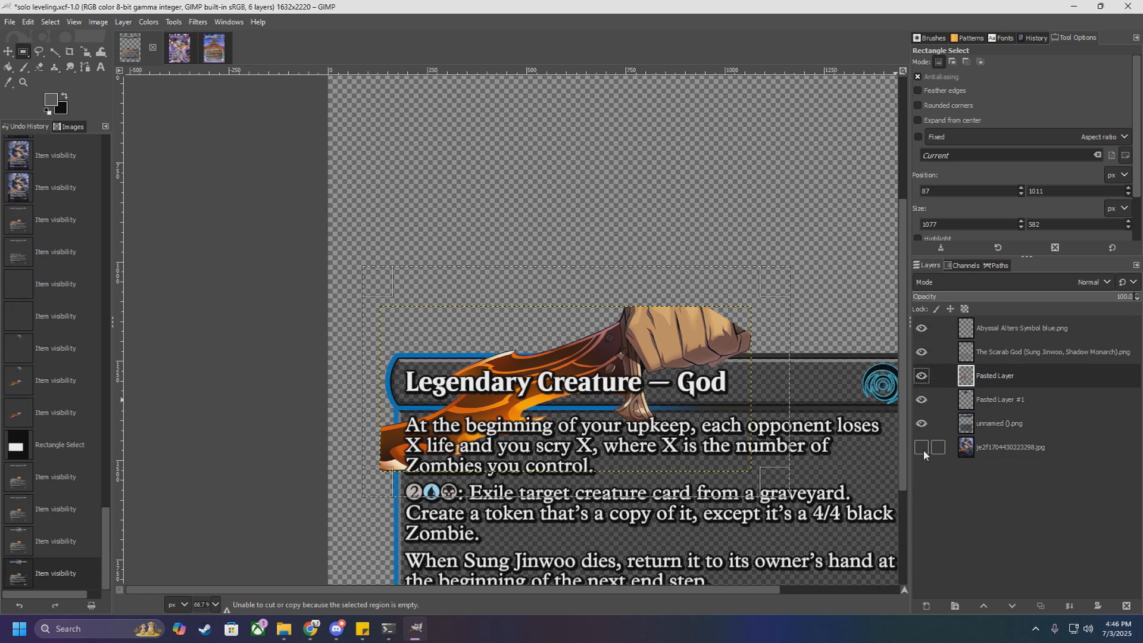
pyautogui.click(923, 449)
# Step: Paste the copied hand and blade above the Scarab God text layer and convert the floating selection to a new layer
pyautogui.click(1013, 351)
pyautogui.scroll(-1, 789, 378)
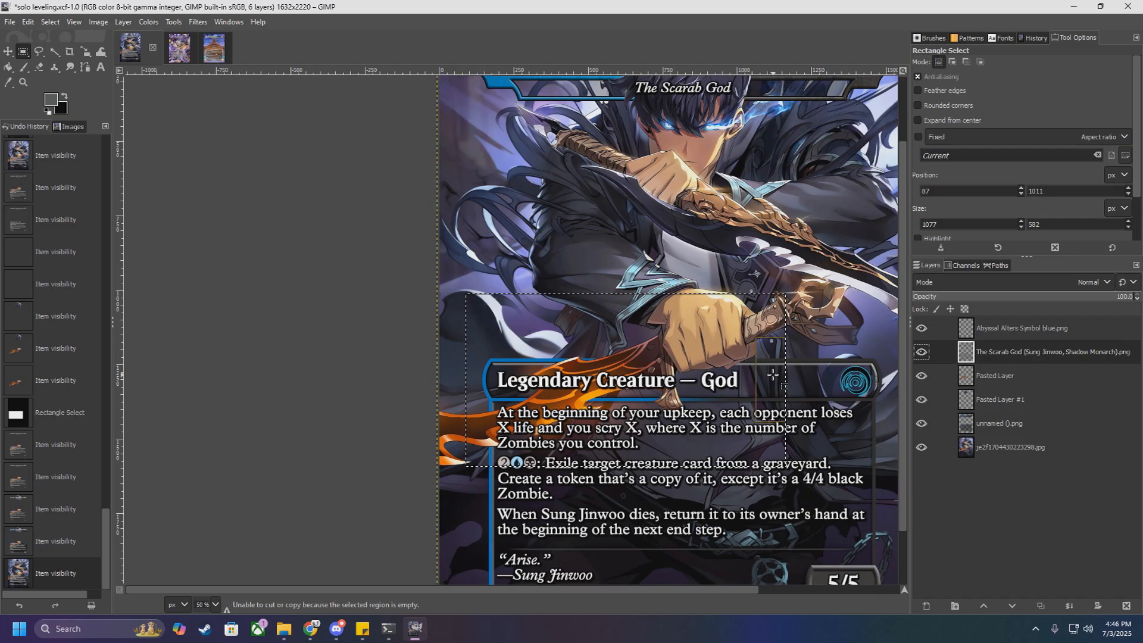
pyautogui.hotkey('ctrl', 'v')
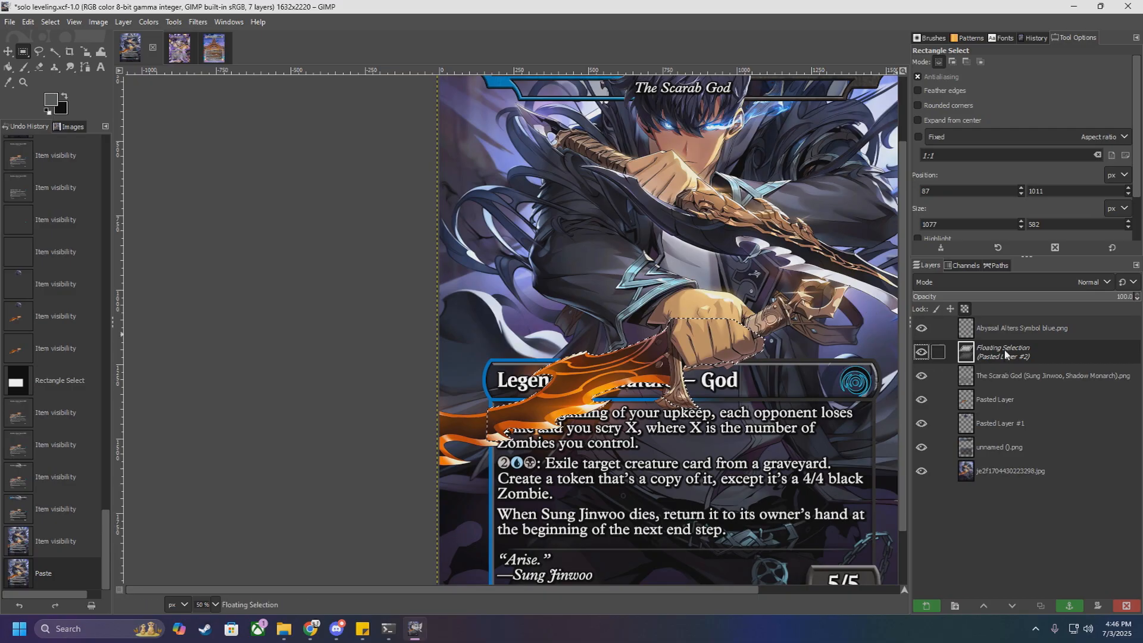
pyautogui.scroll(3, 737, 349)
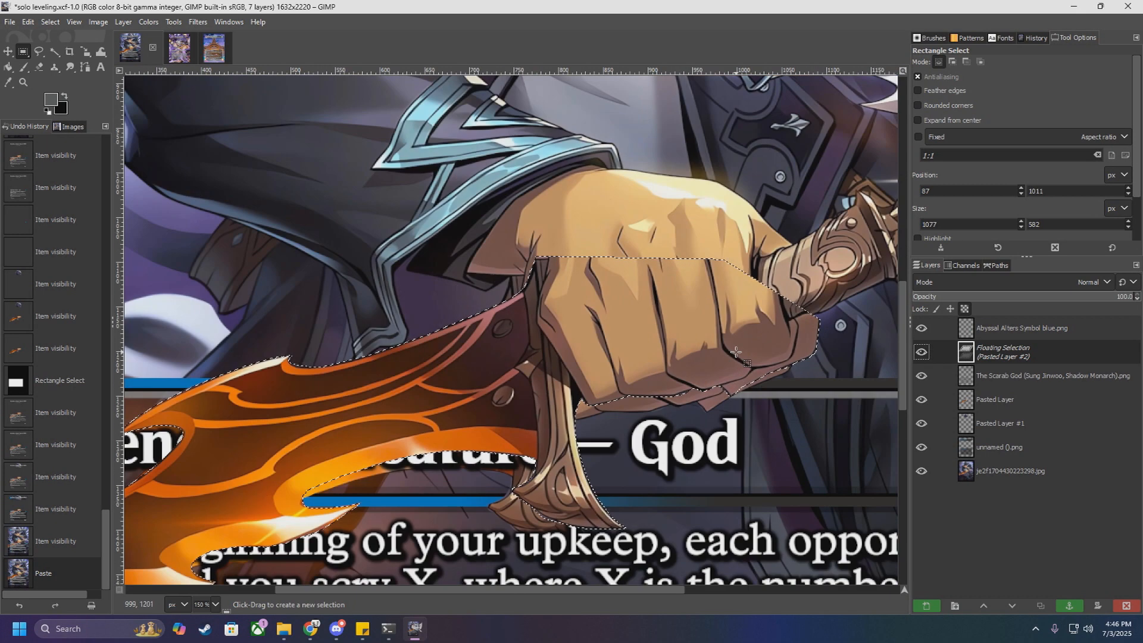
pyautogui.scroll(-3, 737, 351)
pyautogui.scroll(1, 725, 345)
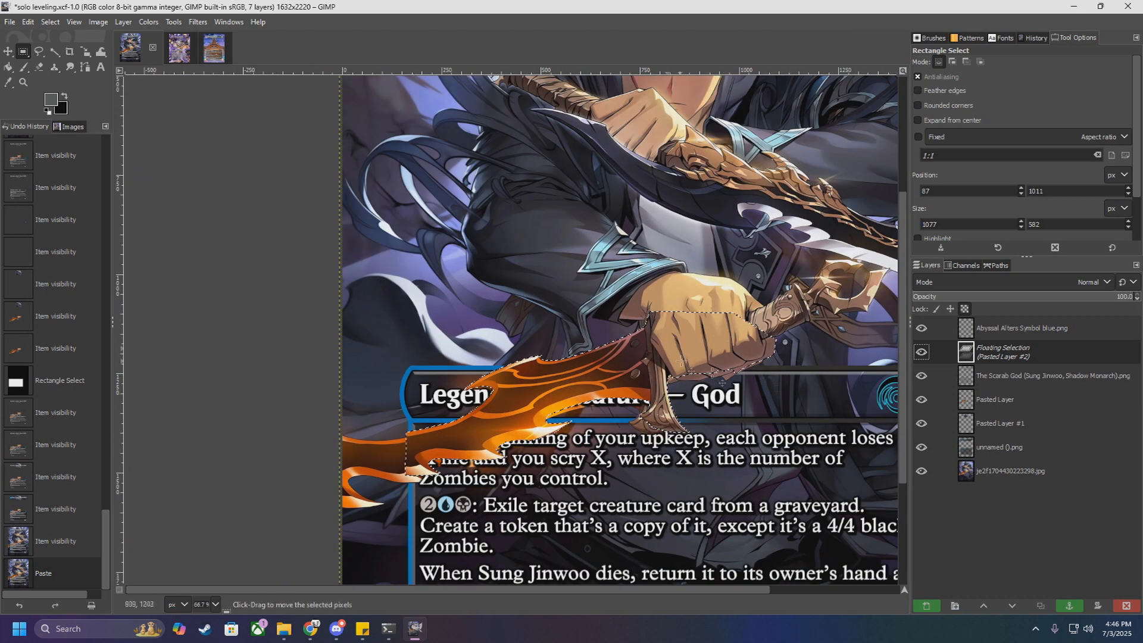
pyautogui.scroll(1, 727, 367)
pyautogui.scroll(1, 661, 327)
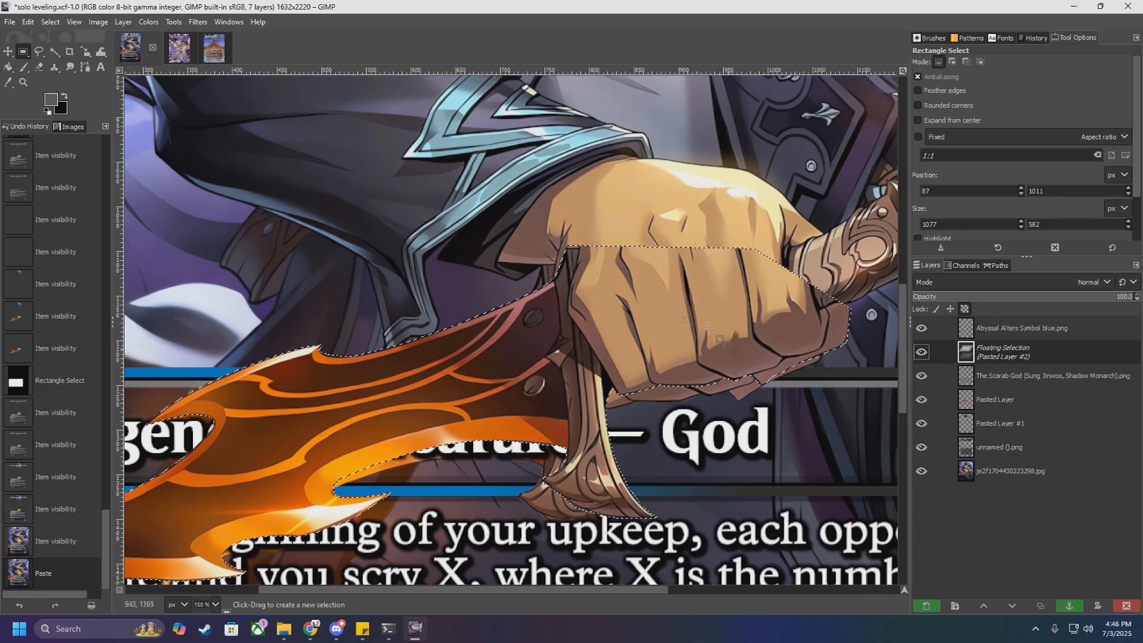
pyautogui.scroll(-1, 660, 326)
pyautogui.scroll(-3, 660, 326)
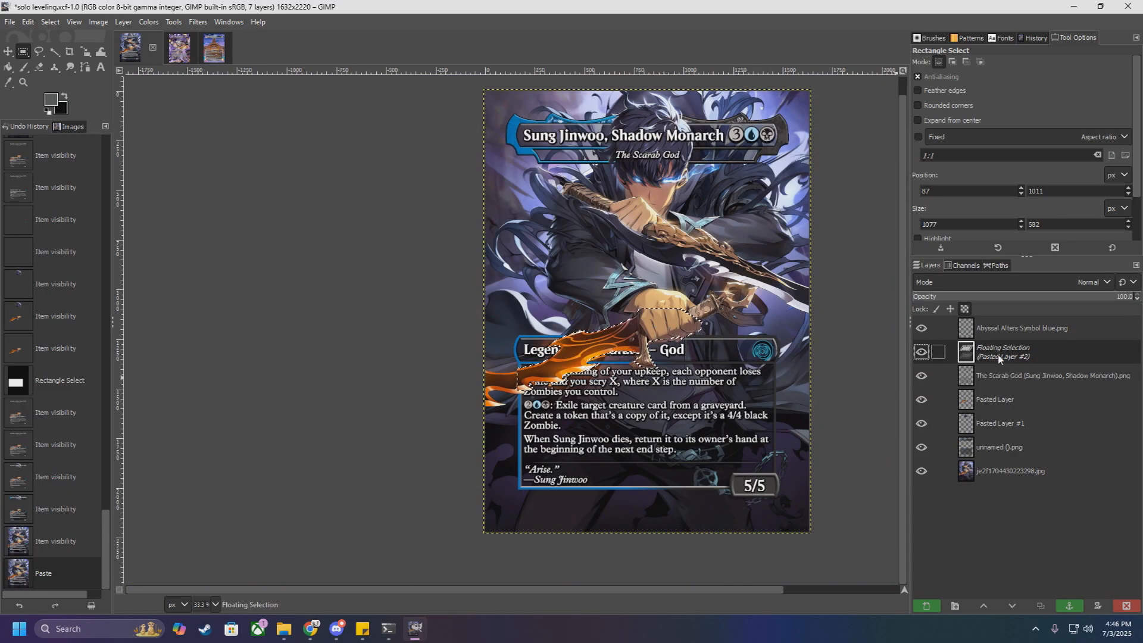
pyautogui.rightClick(999, 357)
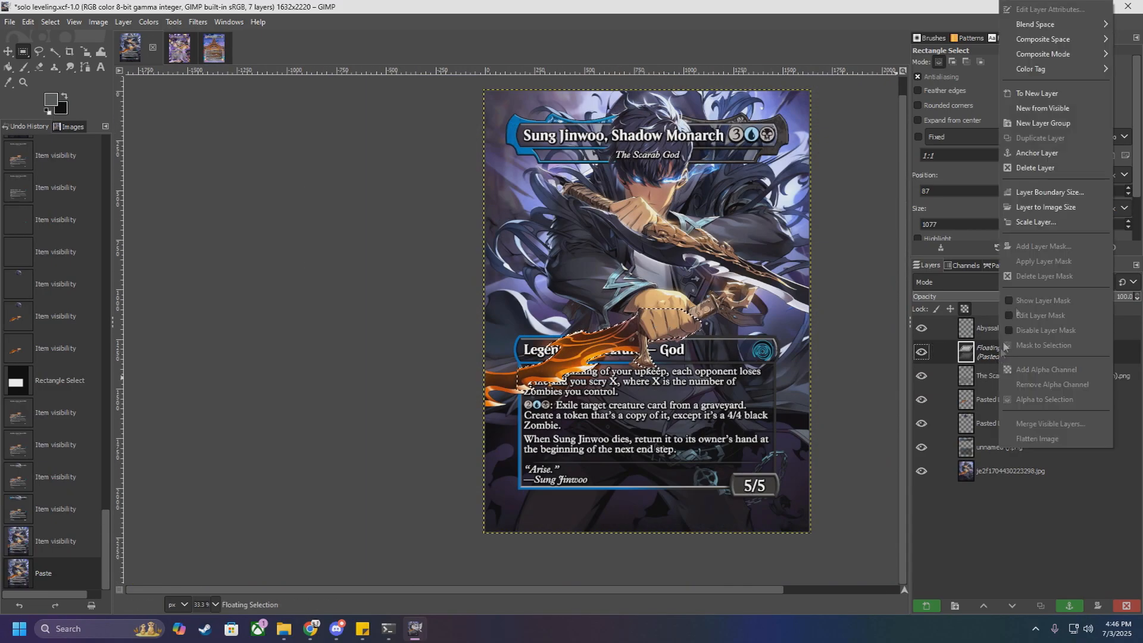
pyautogui.click(1036, 97)
# Step: Move the new hand-and-blade layer so it lines up with the hand and flaming blade in the artwork
pyautogui.click(7, 52)
pyautogui.scroll(4, 672, 297)
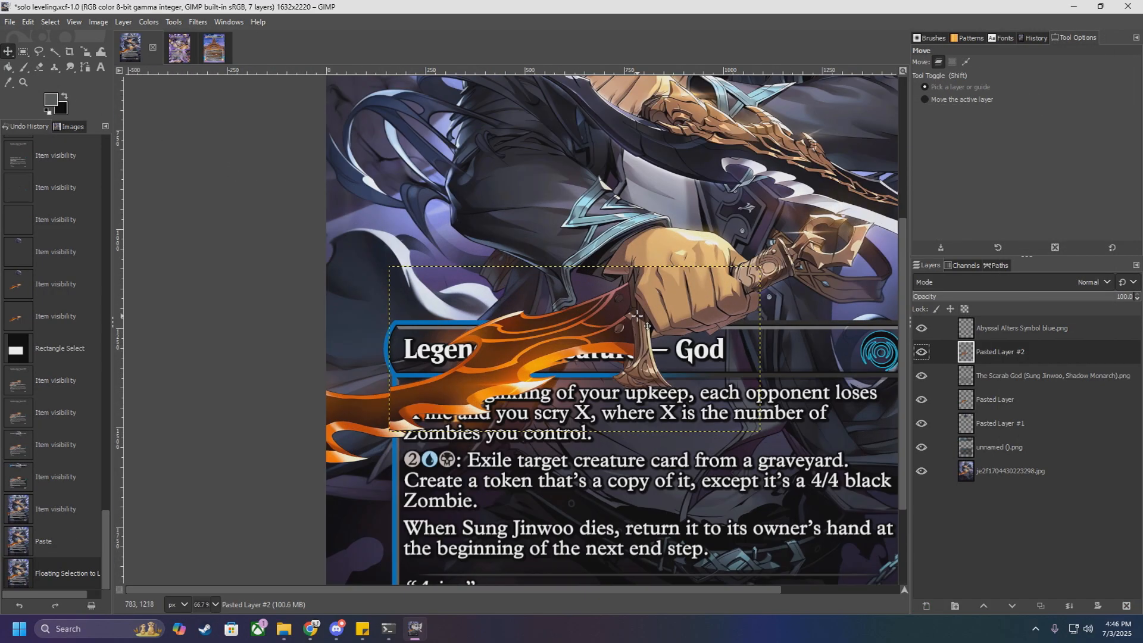
pyautogui.moveTo(679, 279); pyautogui.dragTo(656, 298)
pyautogui.scroll(3, 602, 259)
pyautogui.moveTo(605, 198)
pyautogui.mouseDown()
pyautogui.moveTo(638, 191)
pyautogui.moveTo(625, 192)
pyautogui.mouseUp()
pyautogui.scroll(2, 618, 201)
pyautogui.scroll(-4, 626, 191)
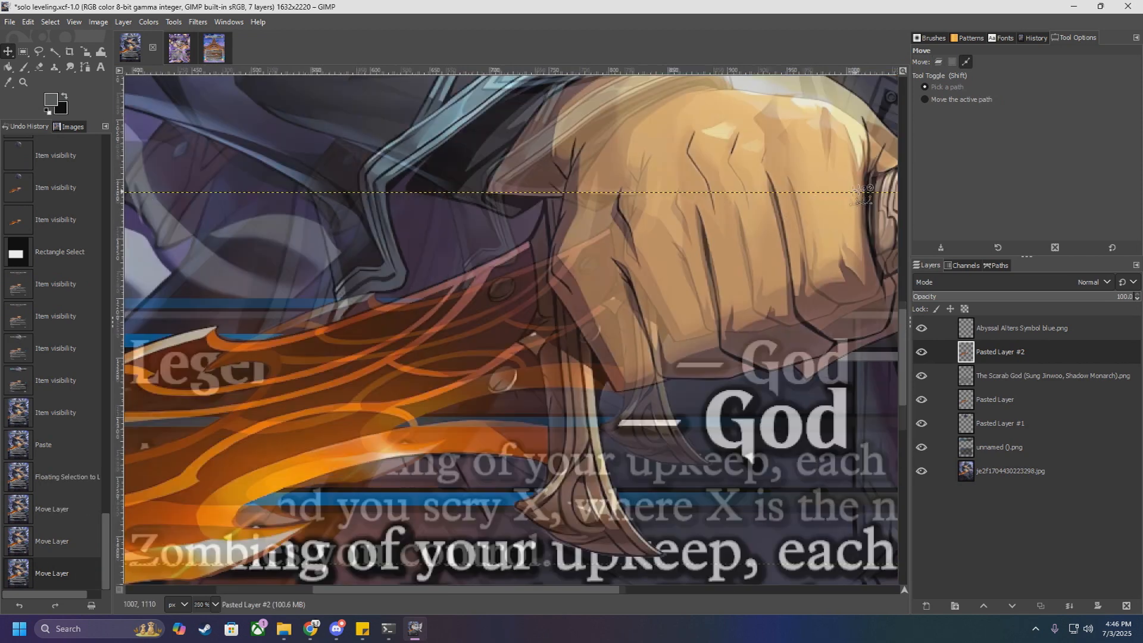
pyautogui.scroll(1, 863, 193)
pyautogui.scroll(-3, 812, 247)
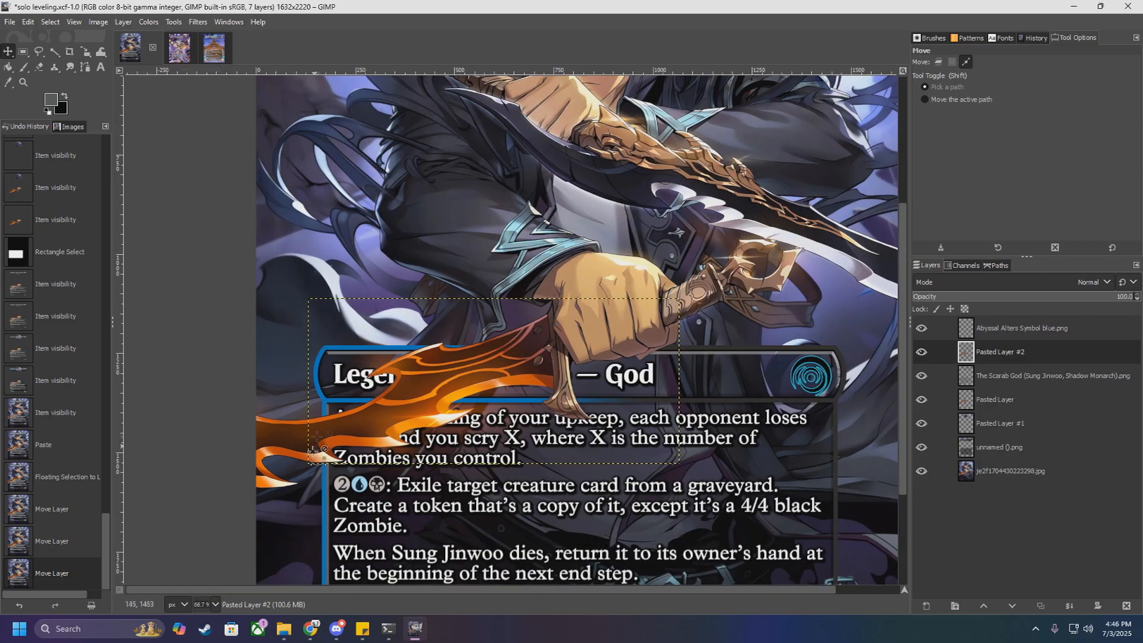
pyautogui.scroll(6, 316, 459)
pyautogui.moveTo(477, 378); pyautogui.dragTo(480, 387)
pyautogui.scroll(-4, 477, 384)
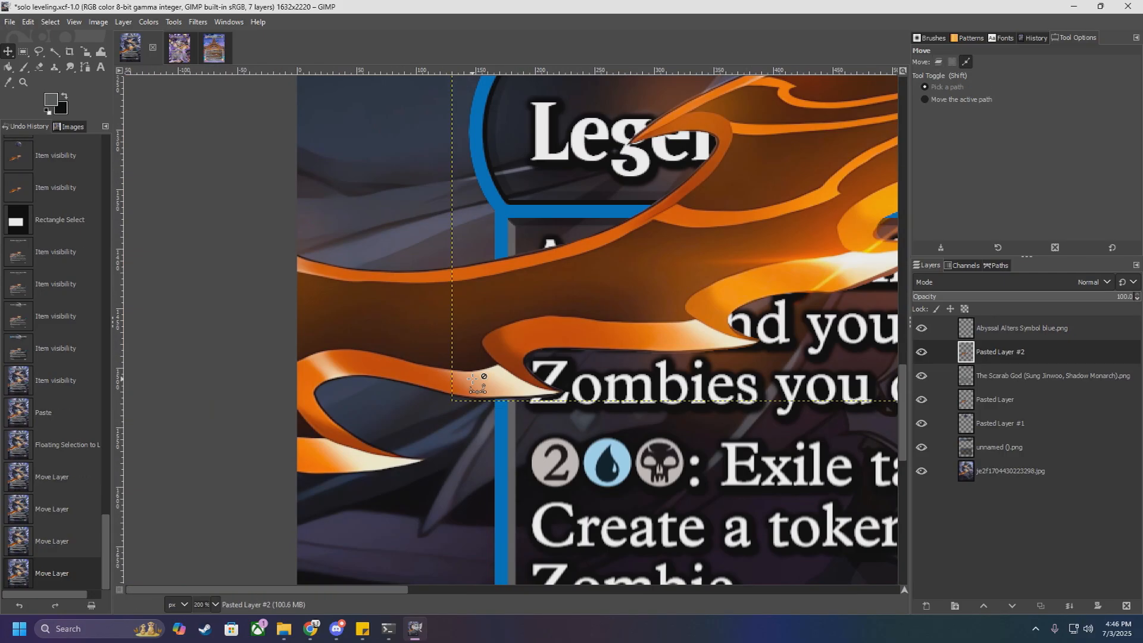
# Step: Examine the alignment of the copied hand and blade with the artwork and how they overlap the type line and rules text
pyautogui.scroll(-4, 476, 384)
pyautogui.scroll(4, 705, 265)
pyautogui.scroll(-3, 706, 265)
pyautogui.scroll(-1, 705, 265)
pyautogui.scroll(3, 714, 256)
pyautogui.scroll(-1, 800, 253)
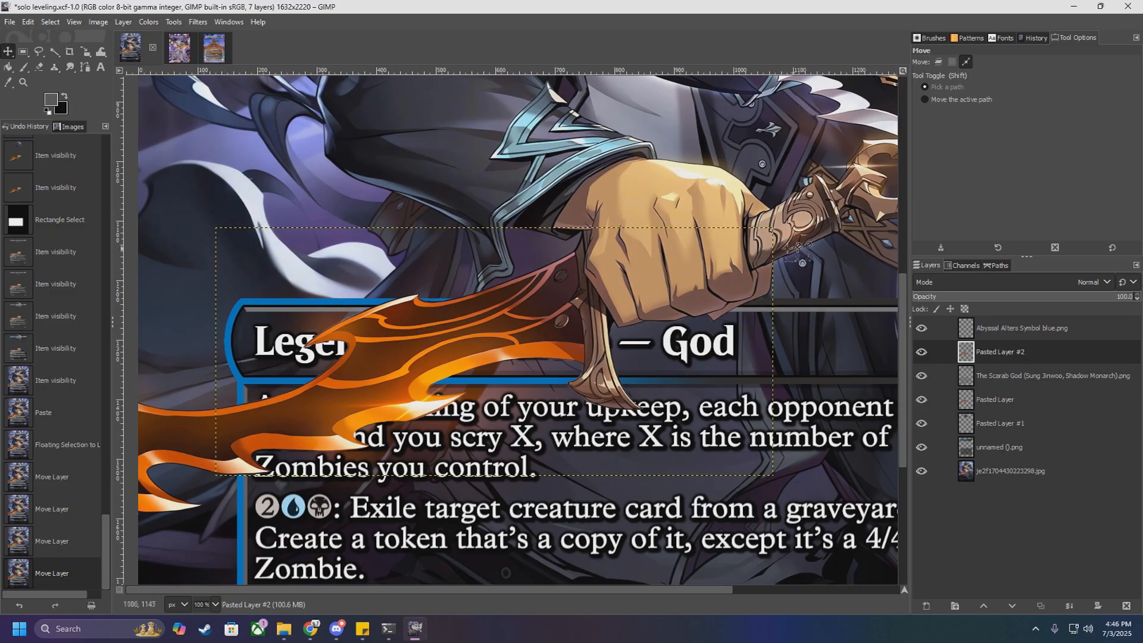
pyautogui.scroll(5, 801, 253)
pyautogui.scroll(1, 772, 247)
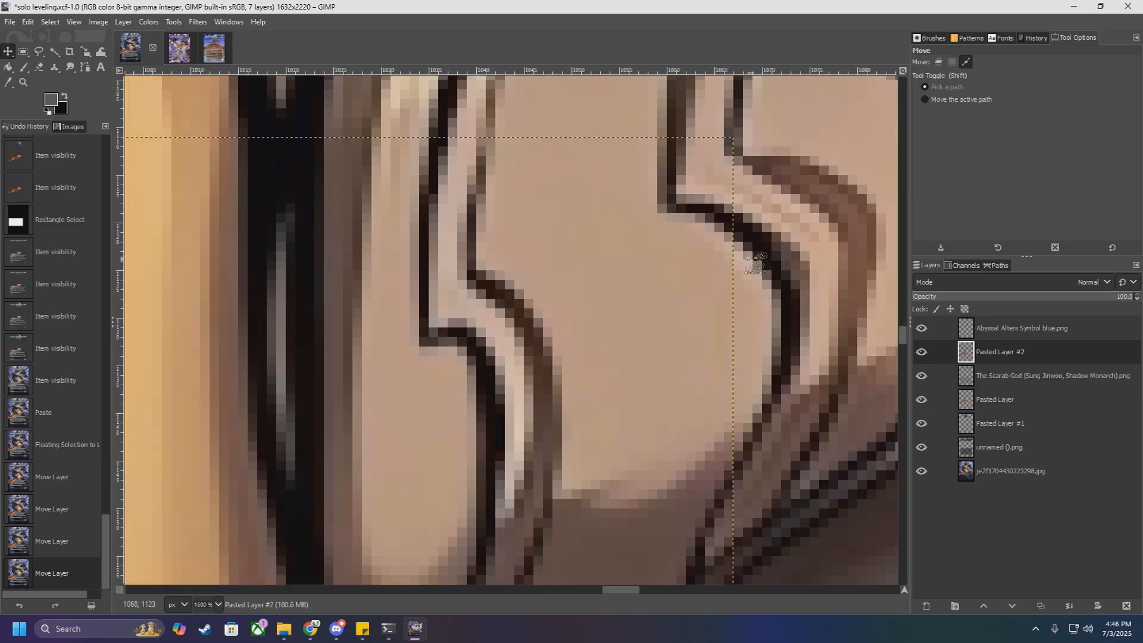
pyautogui.scroll(-7, 756, 262)
pyautogui.scroll(6, 691, 265)
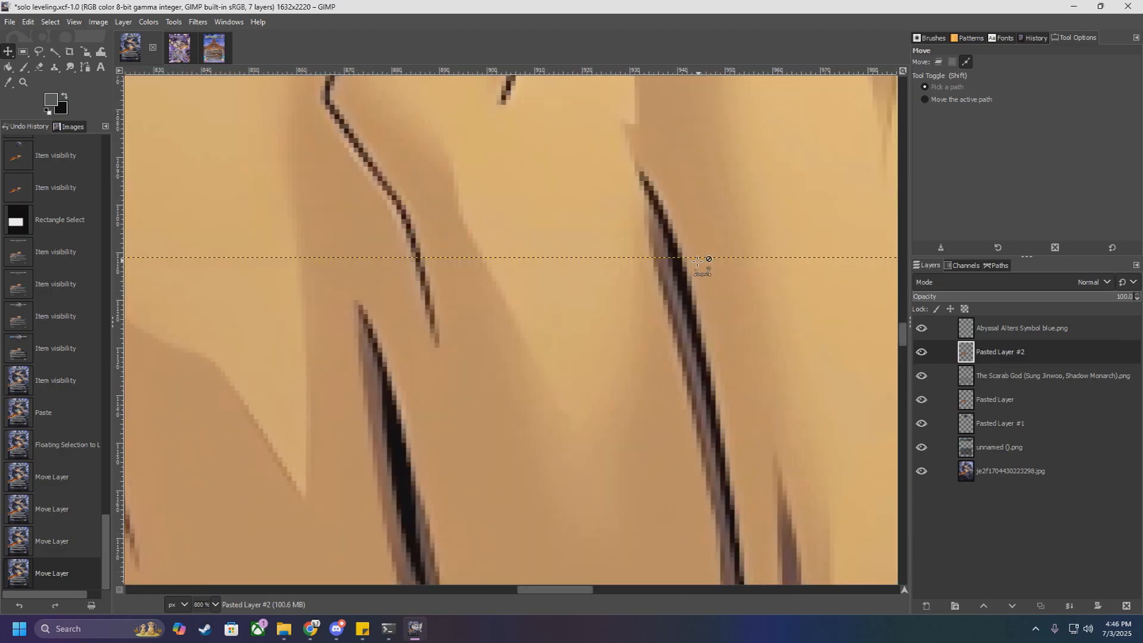
pyautogui.scroll(-9, 705, 263)
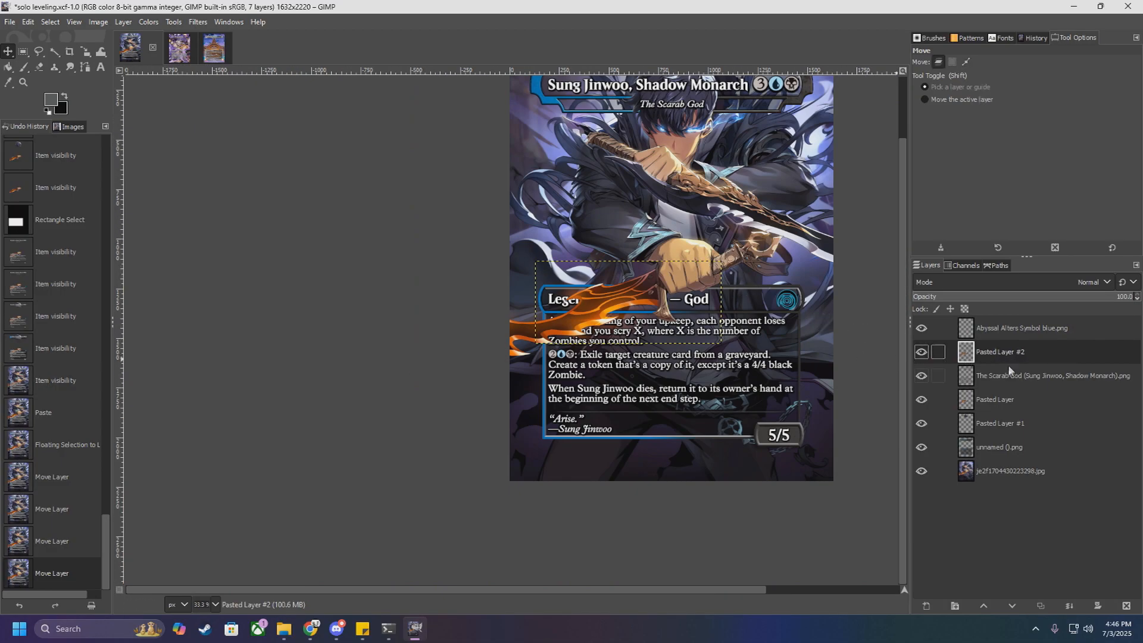
pyautogui.scroll(1, 732, 350)
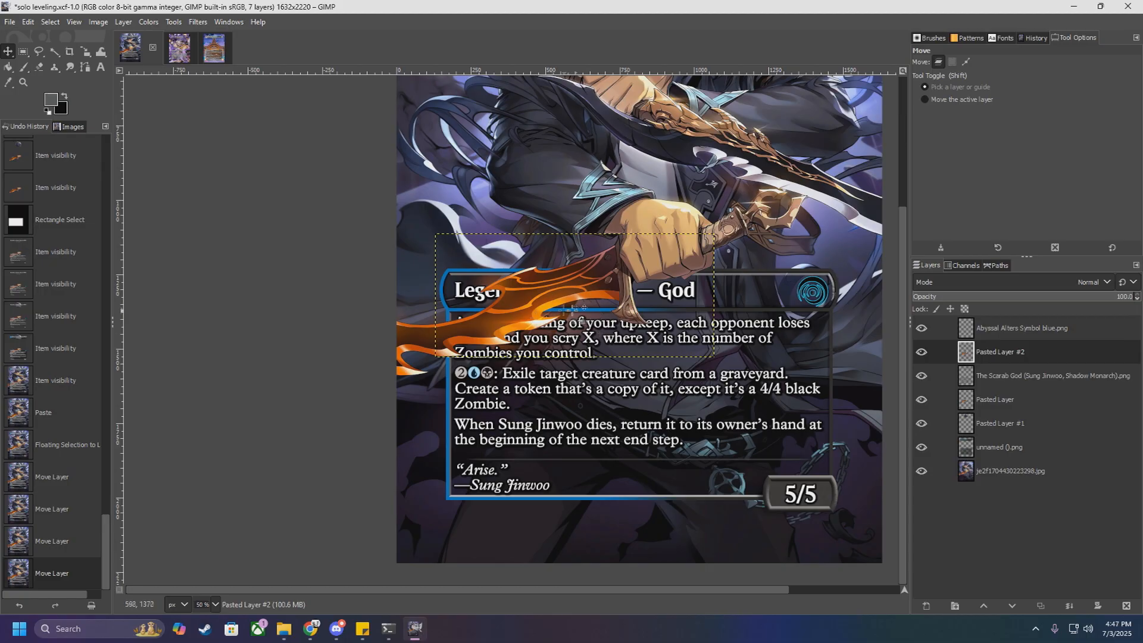
pyautogui.scroll(-2, 625, 352)
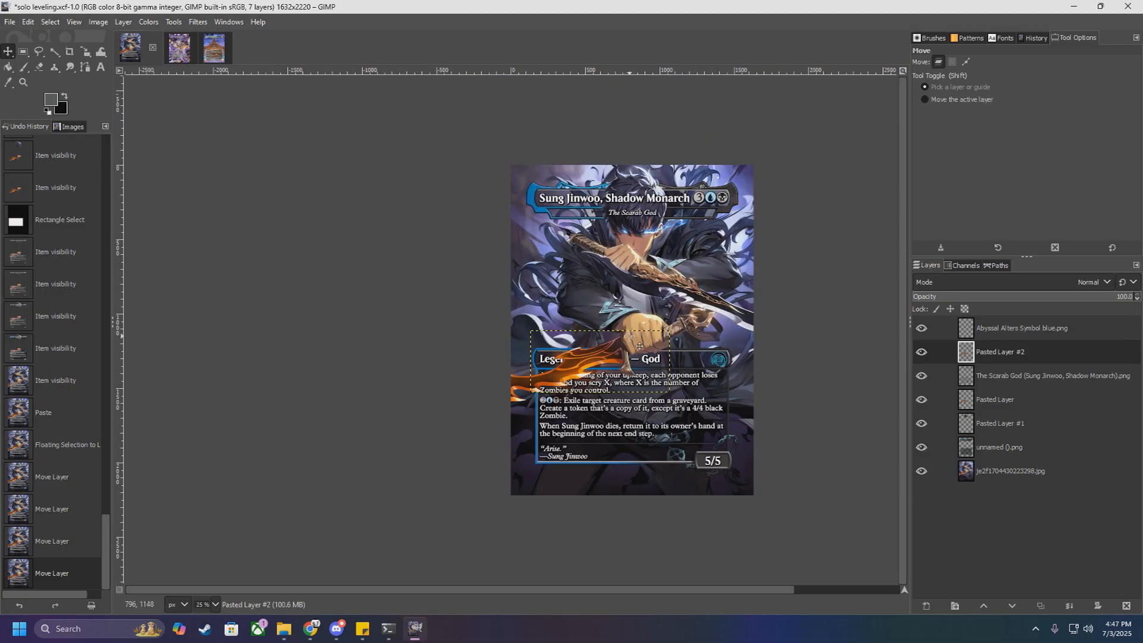
pyautogui.scroll(5, 631, 351)
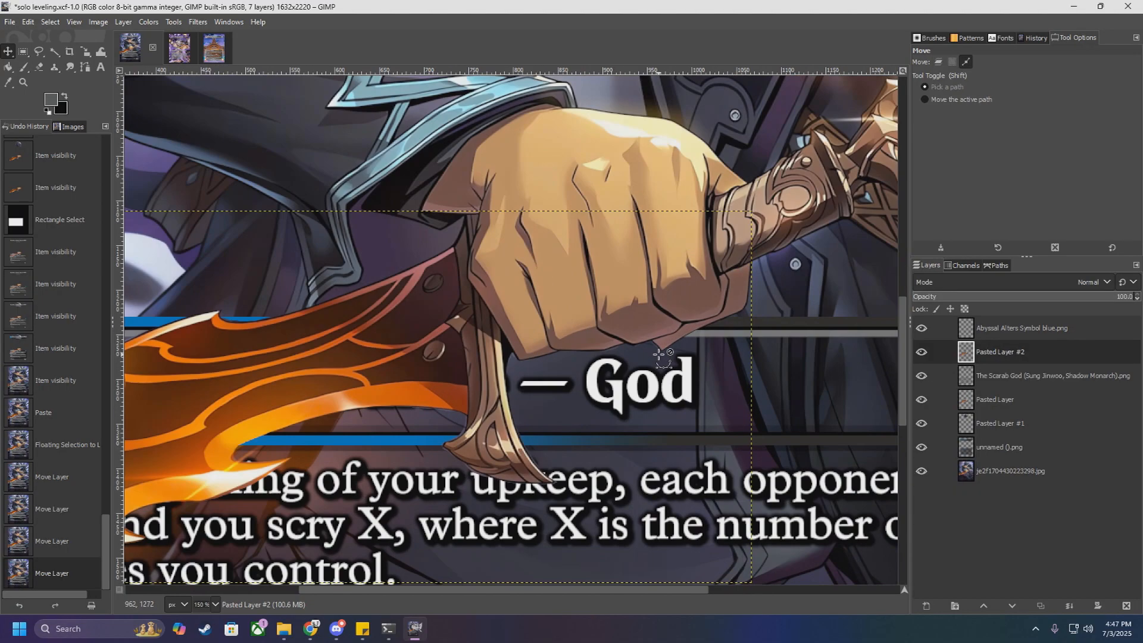
pyautogui.scroll(-3, 623, 351)
pyautogui.scroll(-1, 622, 351)
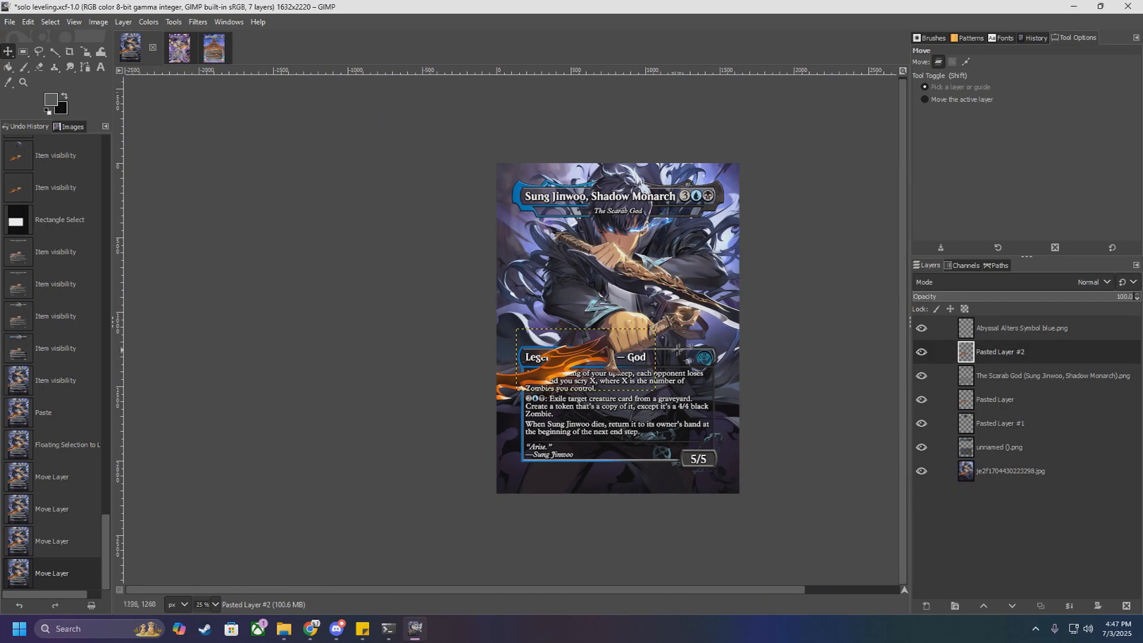
pyautogui.scroll(1, 646, 325)
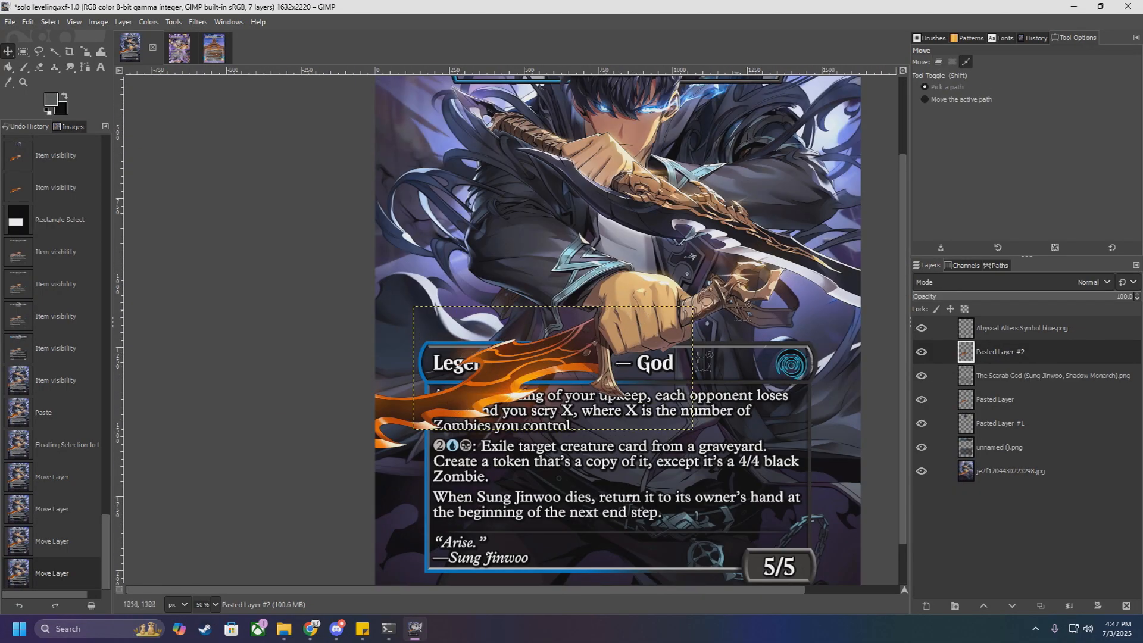
# Step: Make the base artwork layer active and activate the Free Select tool
pyautogui.click(938, 62)
pyautogui.click(999, 377)
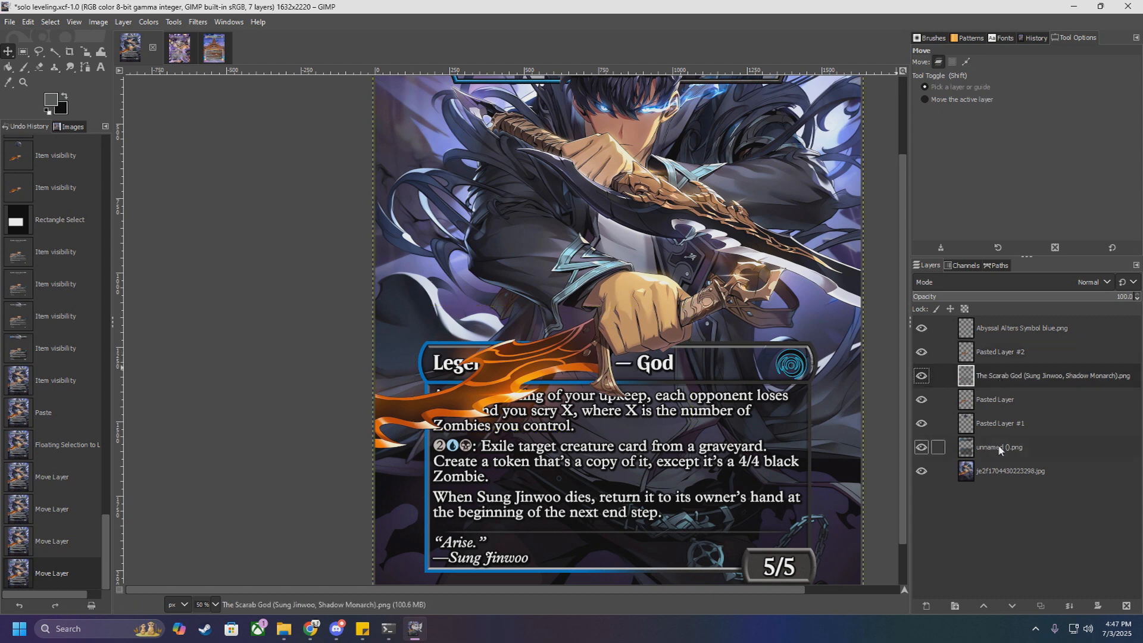
pyautogui.click(1007, 471)
pyautogui.scroll(2, 226, 92)
pyautogui.click(39, 52)
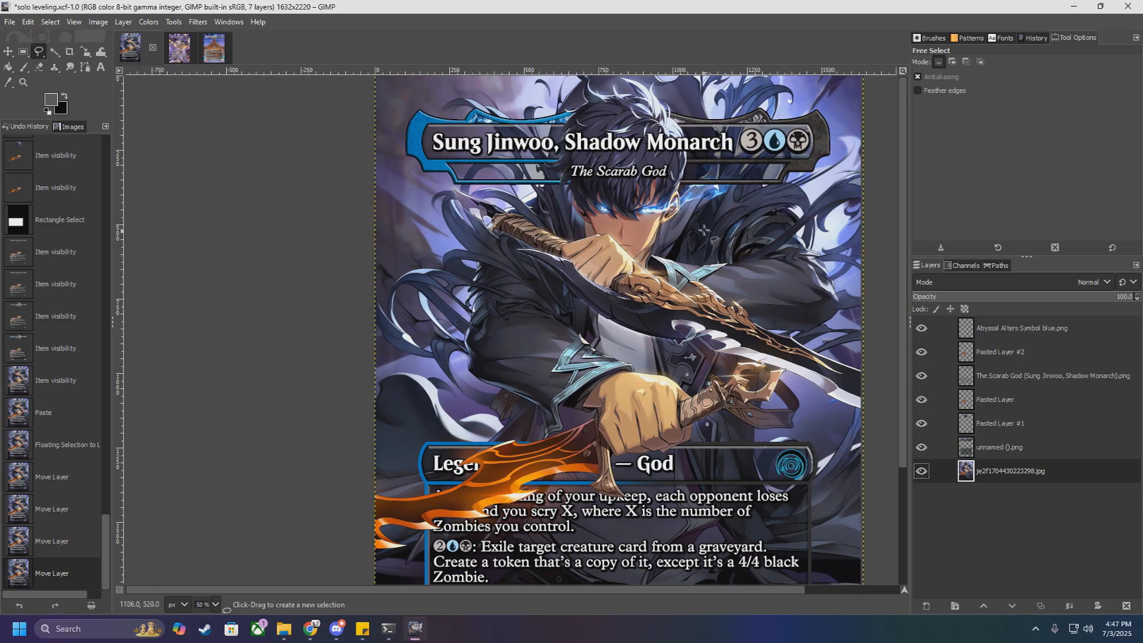
# Step: Start a freehand outline around the character's hood and hair on the artwork, beginning just below the title bar
pyautogui.scroll(2, 673, 203)
pyautogui.scroll(-2, 664, 257)
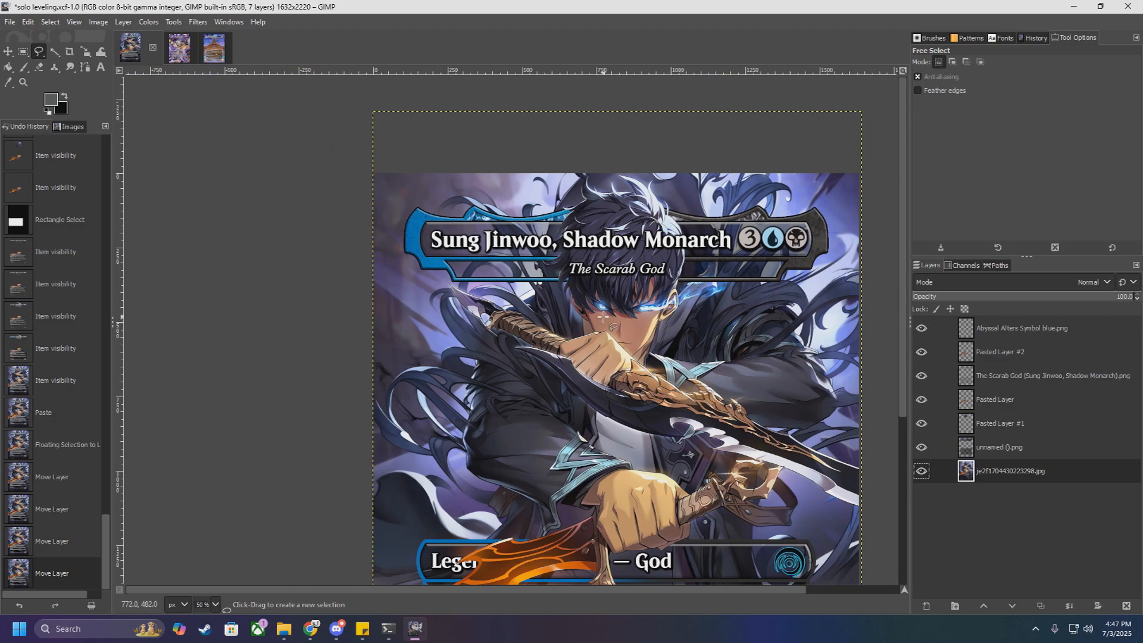
pyautogui.scroll(-5, 603, 316)
pyautogui.scroll(3, 622, 314)
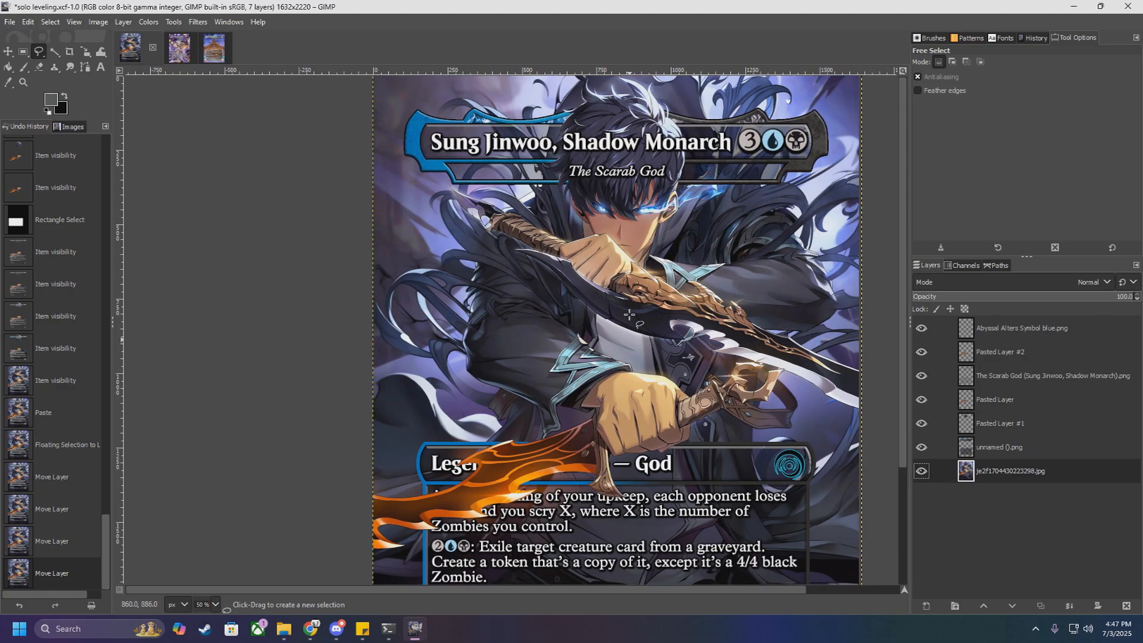
pyautogui.scroll(2, 544, 170)
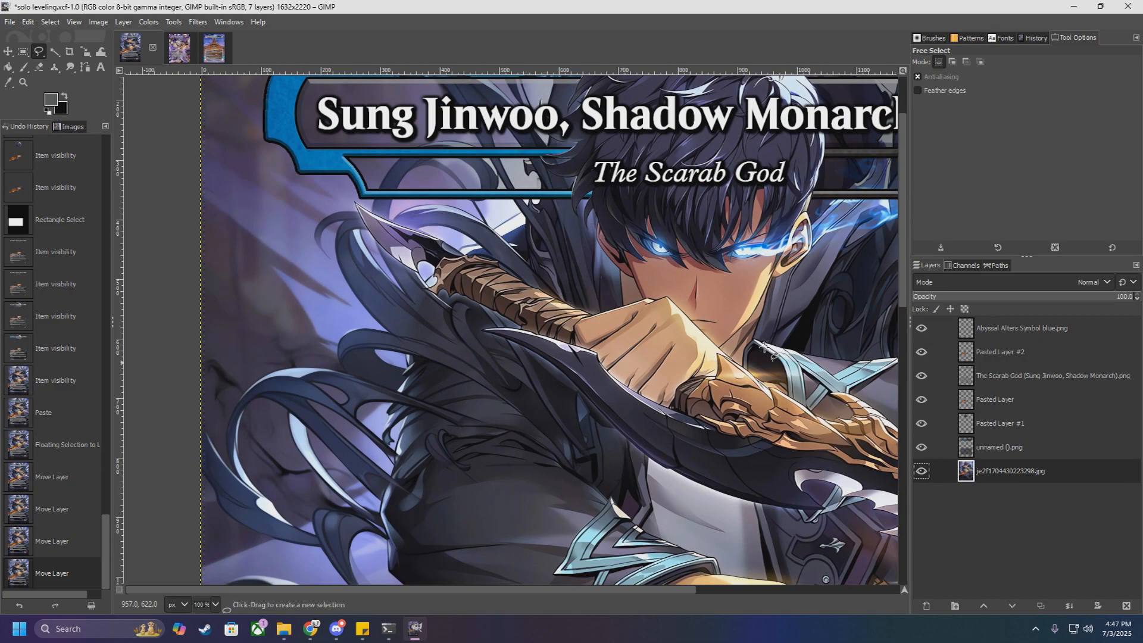
pyautogui.scroll(2, 569, 208)
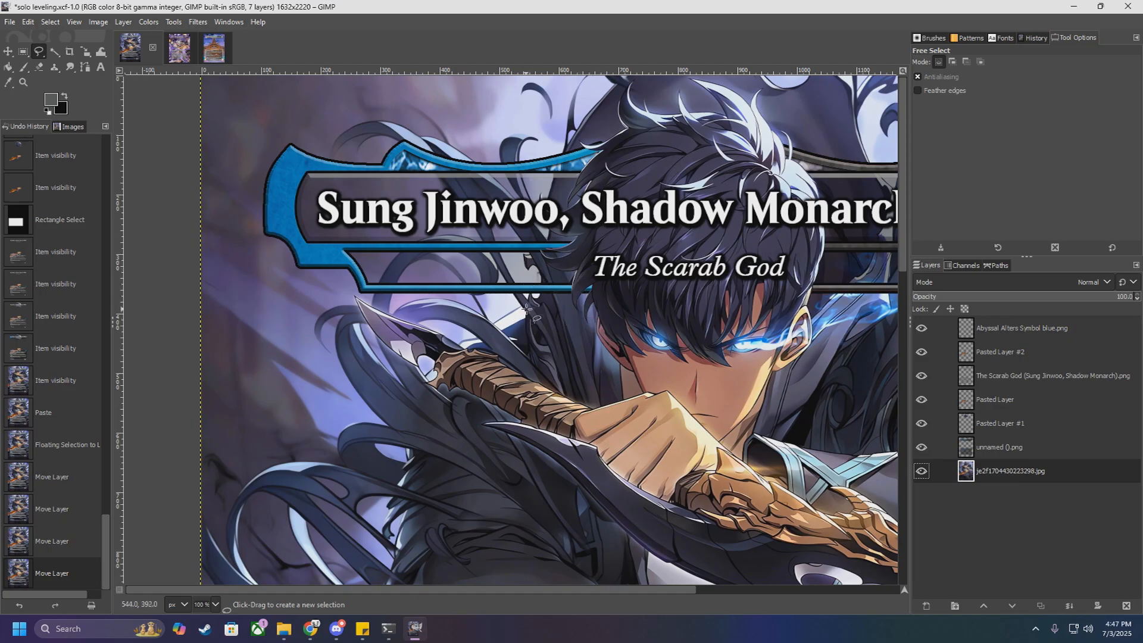
pyautogui.scroll(2, 515, 310)
pyautogui.click(513, 305)
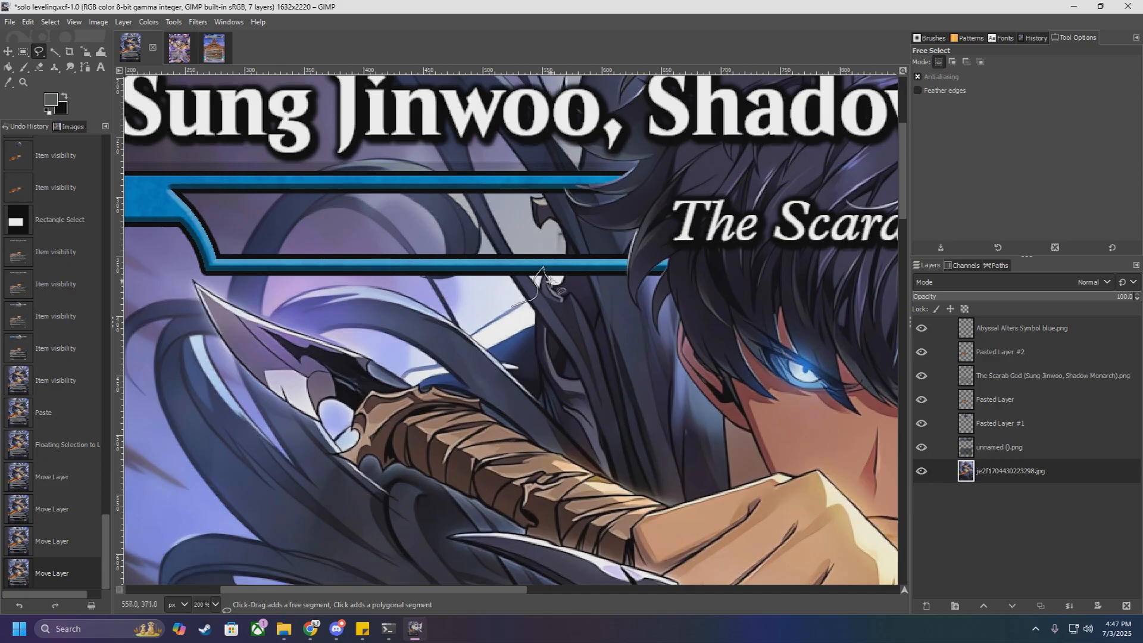
pyautogui.moveTo(542, 188); pyautogui.dragTo(583, 153)
pyautogui.scroll(5, 583, 156)
# Step: Hide the frame, all pasted cut-outs, the text and the symbol, leaving only the base artwork visible
pyautogui.click(922, 447)
pyautogui.click(922, 424)
pyautogui.click(921, 400)
pyautogui.click(922, 376)
pyautogui.click(922, 352)
pyautogui.click(922, 329)
# Step: Complete the freehand selection around the hood and hair, closing it across the face
pyautogui.moveTo(582, 389); pyautogui.dragTo(560, 311)
pyautogui.moveTo(605, 227)
pyautogui.mouseDown()
pyautogui.moveTo(646, 161)
pyautogui.moveTo(714, 97)
pyautogui.mouseUp()
pyautogui.scroll(-3, 712, 95)
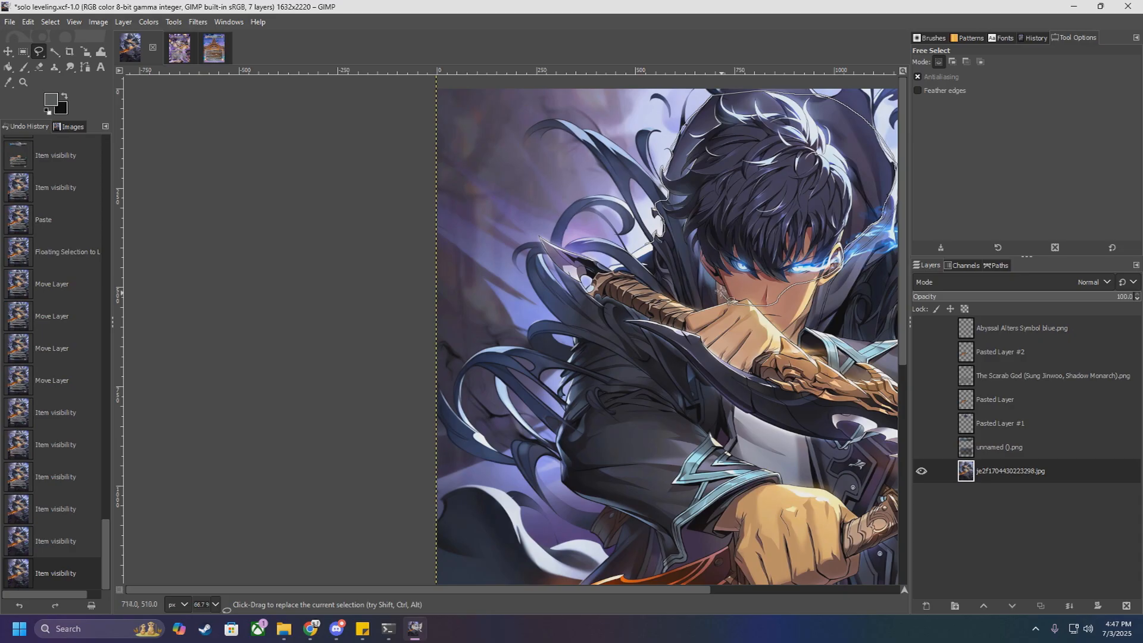
pyautogui.moveTo(695, 267); pyautogui.dragTo(646, 244)
# Step: Copy the selected hood and head from the artwork and make all hidden layers visible again
pyautogui.hotkey('ctrl', 'c')
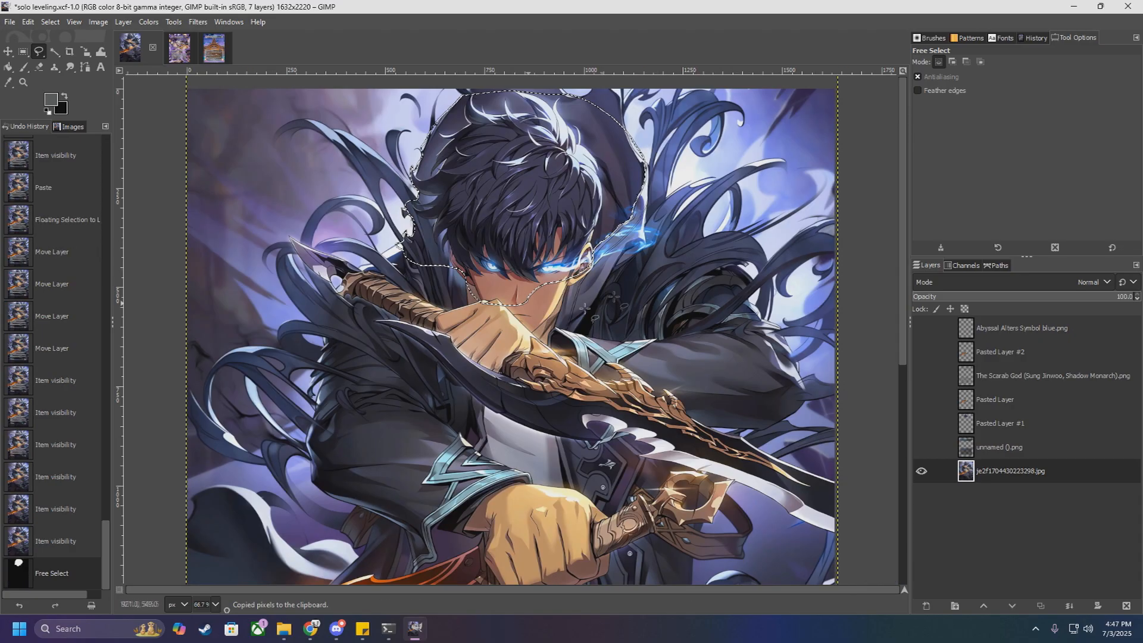
pyautogui.moveTo(921, 447); pyautogui.dragTo(922, 328)
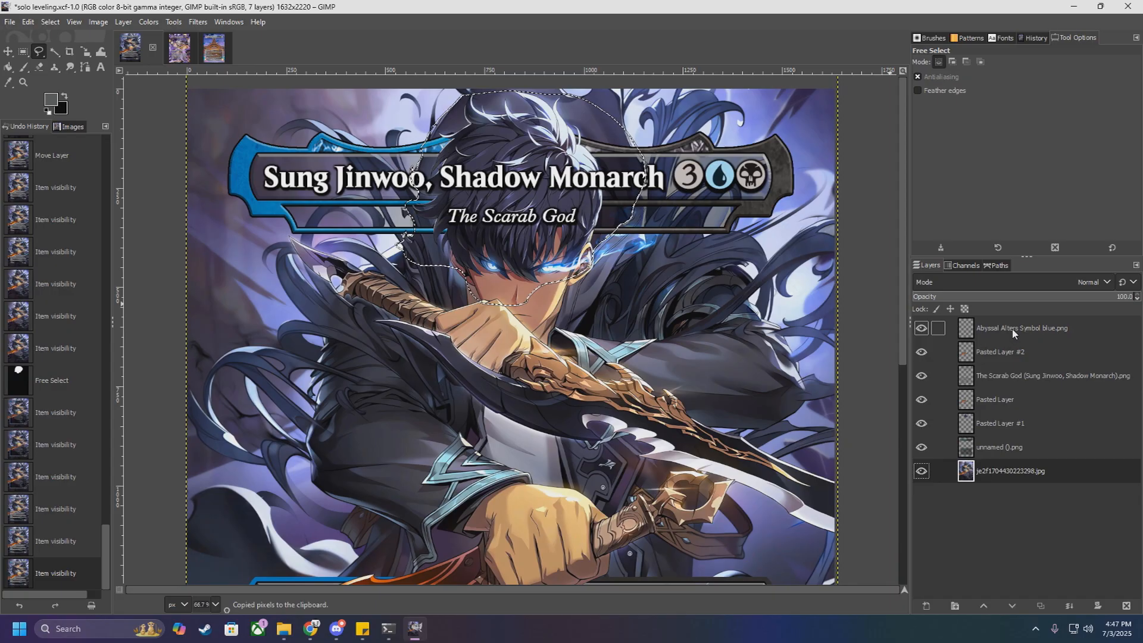
# Step: Try pasting the copied hood and head over the card's title text and anchoring it to The Scarab God text layer
pyautogui.click(1030, 376)
pyautogui.hotkey('ctrl', 'v')
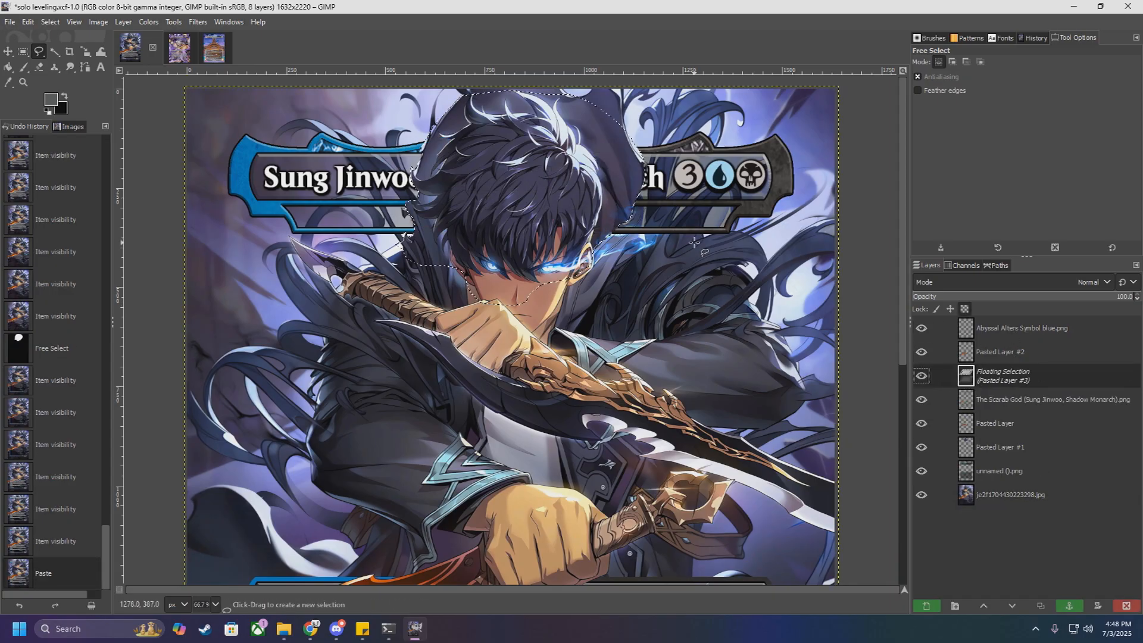
pyautogui.keyDown('ctrl'); pyautogui.scroll(1, 526, 249); pyautogui.keyUp('ctrl')
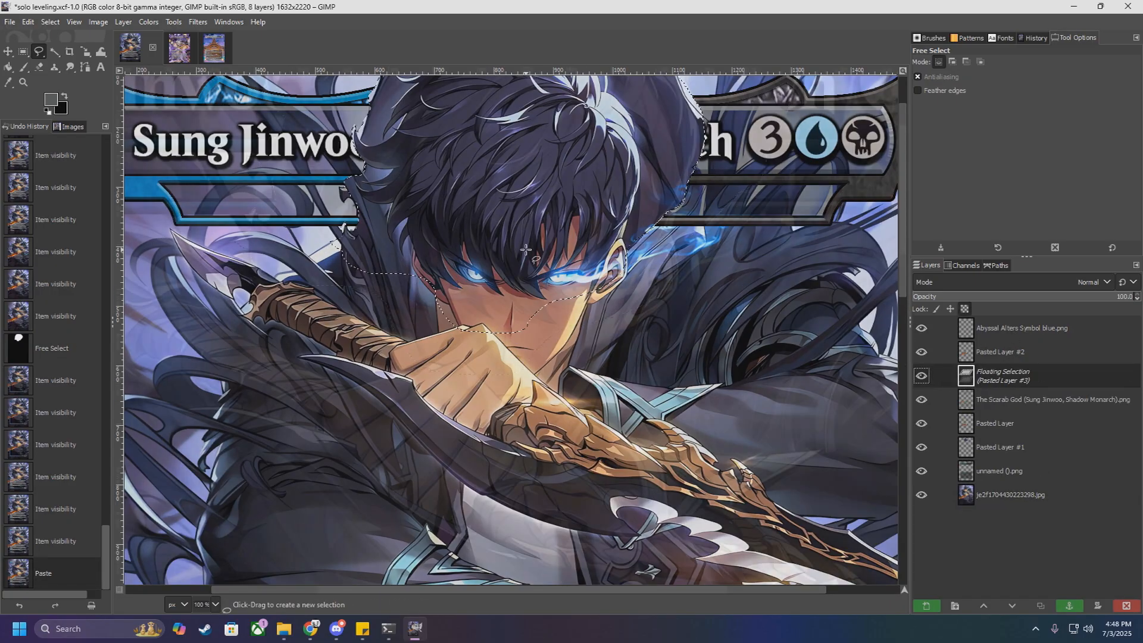
pyautogui.keyDown('ctrl'); pyautogui.scroll(1, 527, 249); pyautogui.keyUp('ctrl')
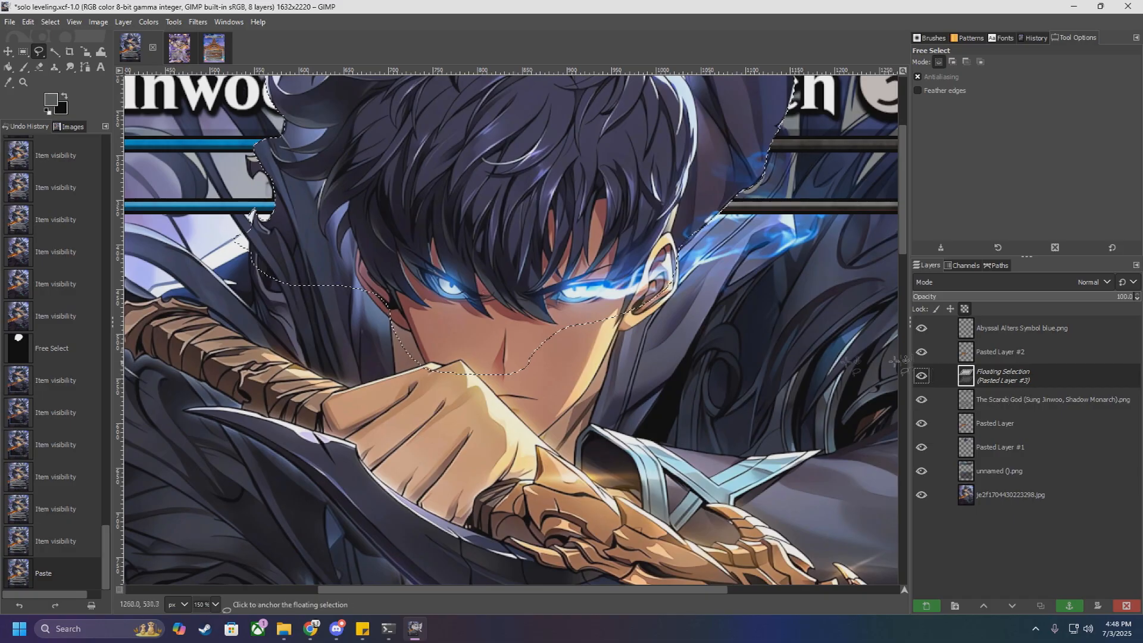
pyautogui.rightClick(1021, 382)
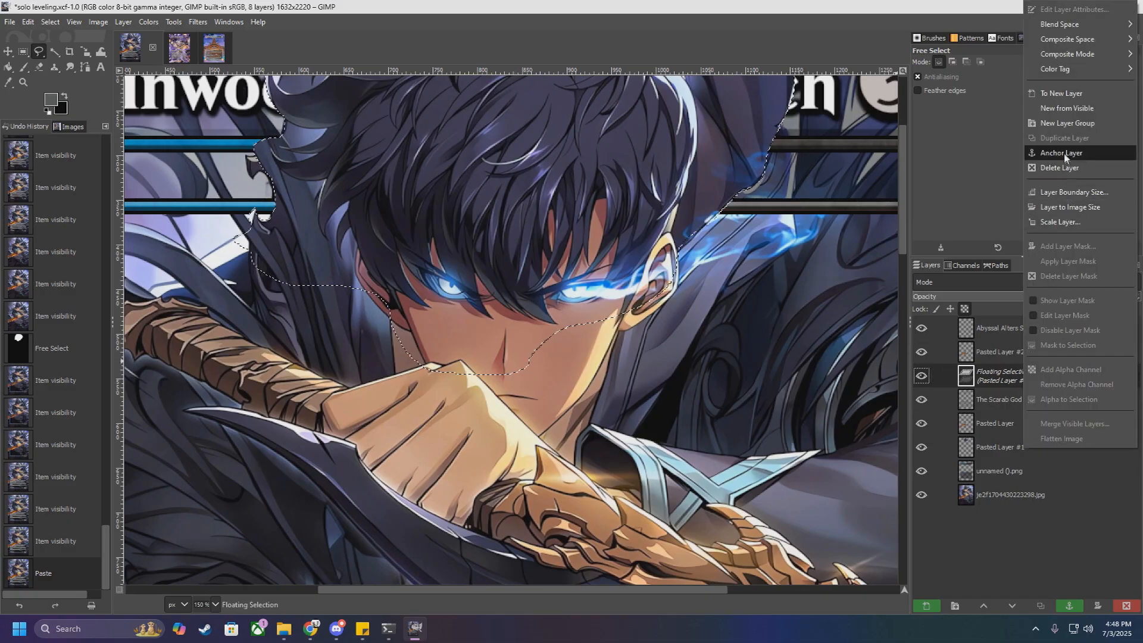
pyautogui.click(1066, 223)
pyautogui.scroll(-2, 813, 299)
pyautogui.scroll(-2, 813, 299)
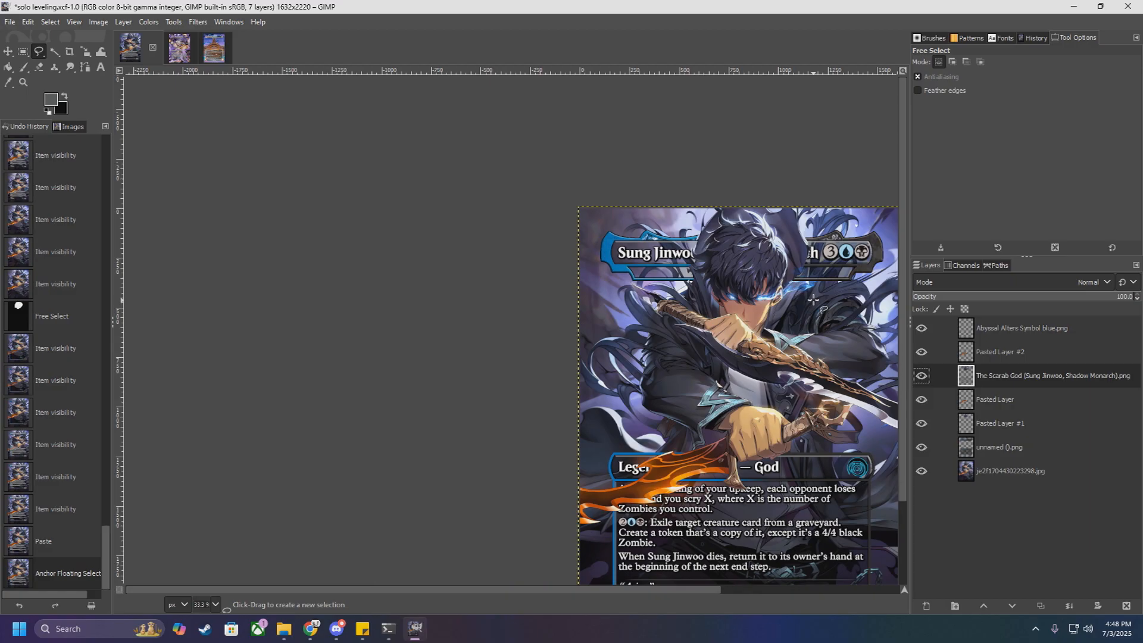
pyautogui.scroll(2, 738, 258)
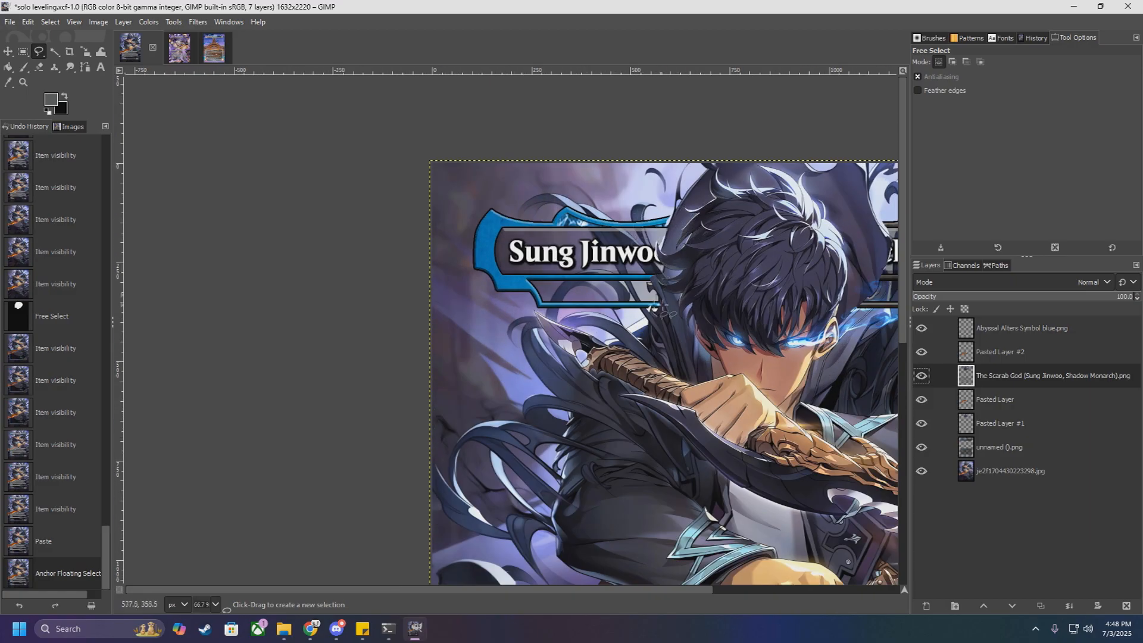
pyautogui.scroll(-2, 626, 243)
pyautogui.scroll(2, 667, 417)
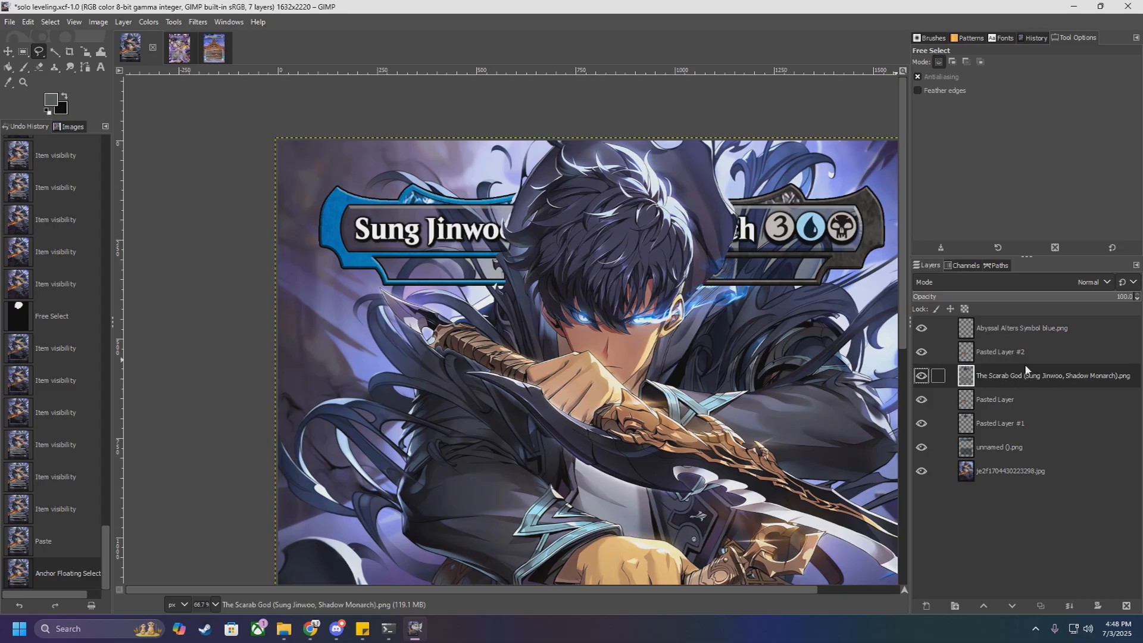
pyautogui.scroll(-3, 787, 355)
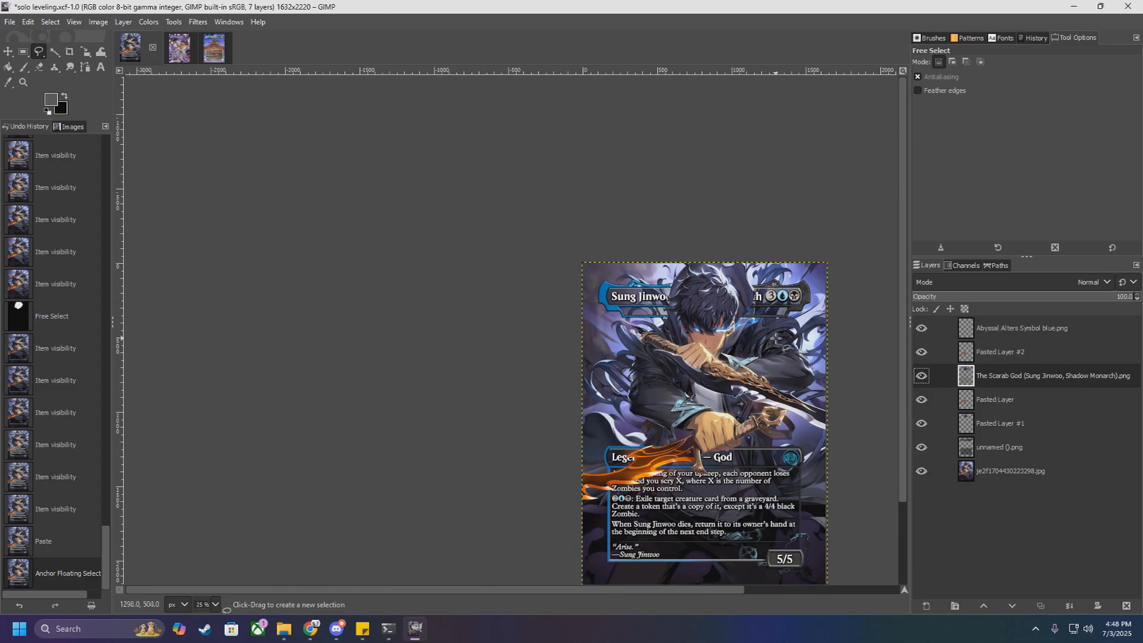
# Step: Undo the anchoring and pasting of the head cut-out, and clear the selection
pyautogui.hotkey('ctrl', 'z')
pyautogui.hotkey('ctrl', 'z')
pyautogui.hotkey('ctrl', 'shift', 'a')
pyautogui.scroll(3, 748, 346)
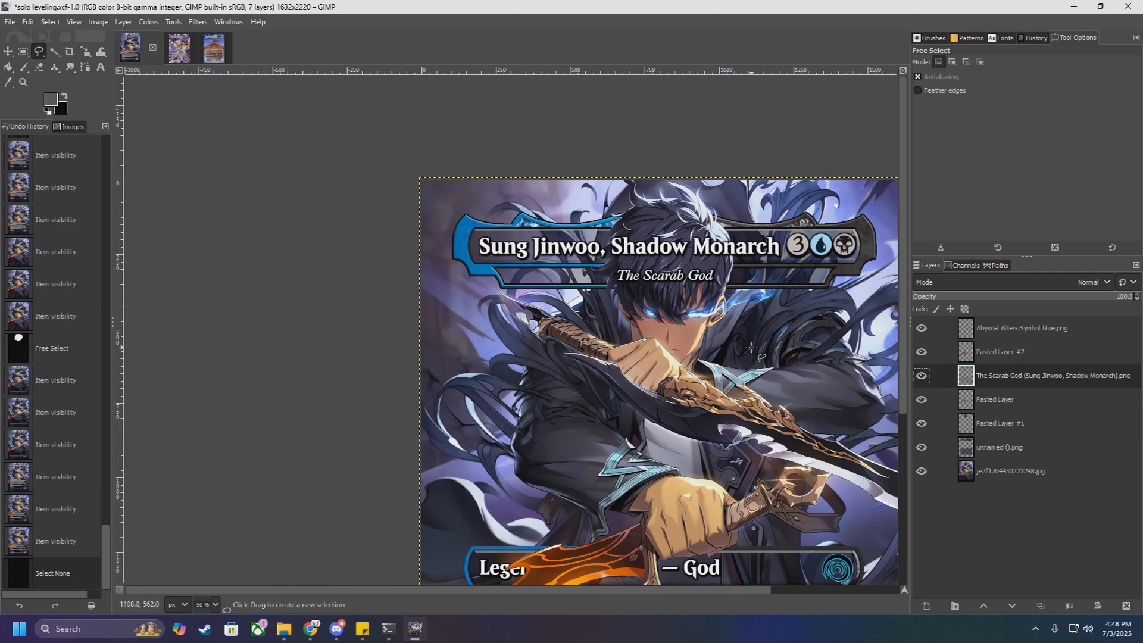
# Step: Hide Pasted Layer #2, the flaming sword cut-out that covers the type line and rules text
pyautogui.scroll(-3, 761, 345)
pyautogui.scroll(3, 763, 345)
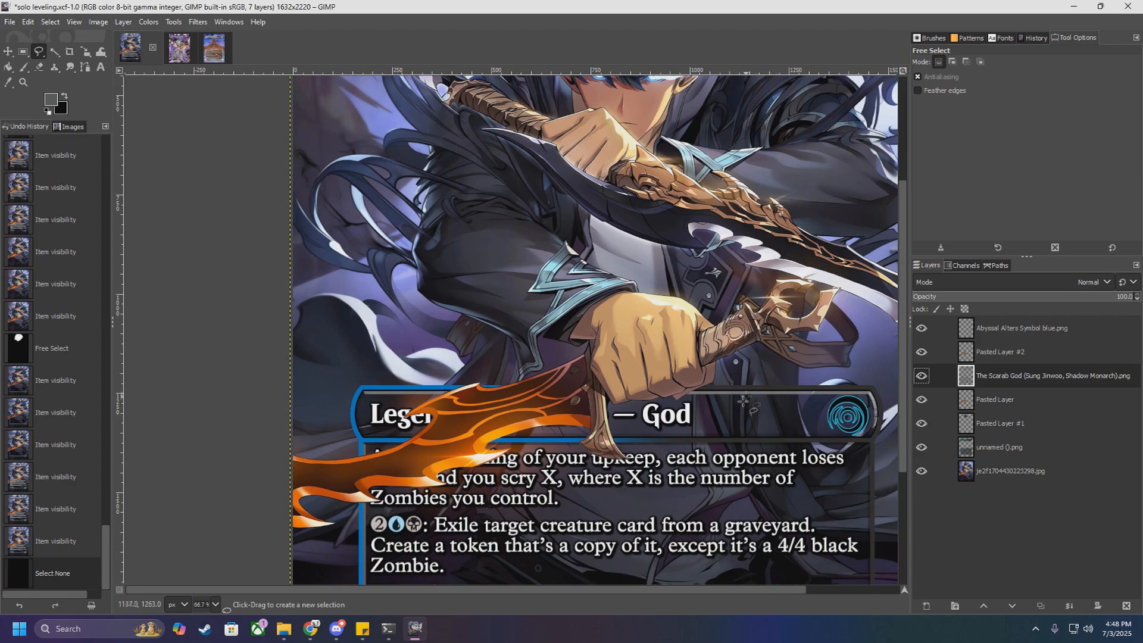
pyautogui.hscroll(3, 764, 590)
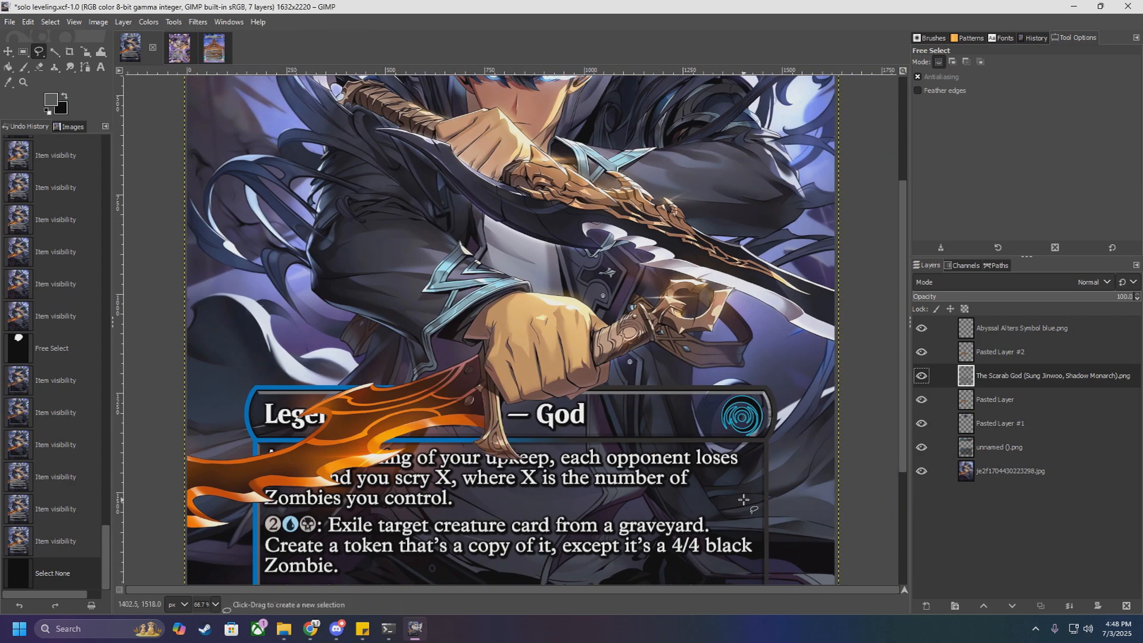
pyautogui.scroll(-3, 743, 499)
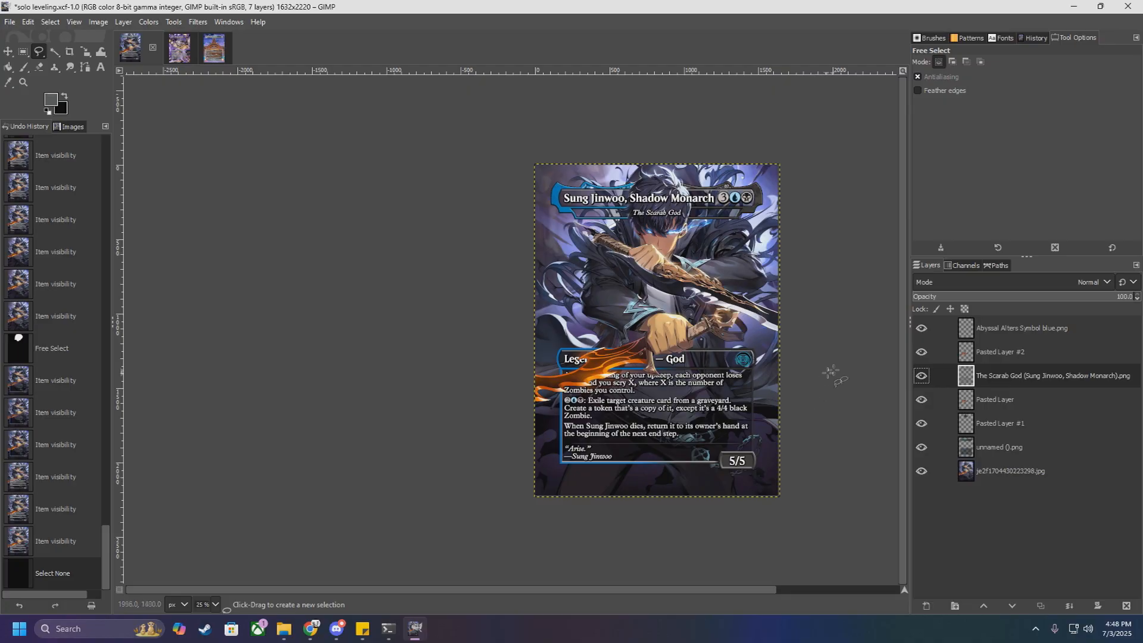
pyautogui.click(921, 352)
# Step: Examine how the type line and rules text overlap the flaming sword, both close up and across the whole card
pyautogui.scroll(4, 669, 371)
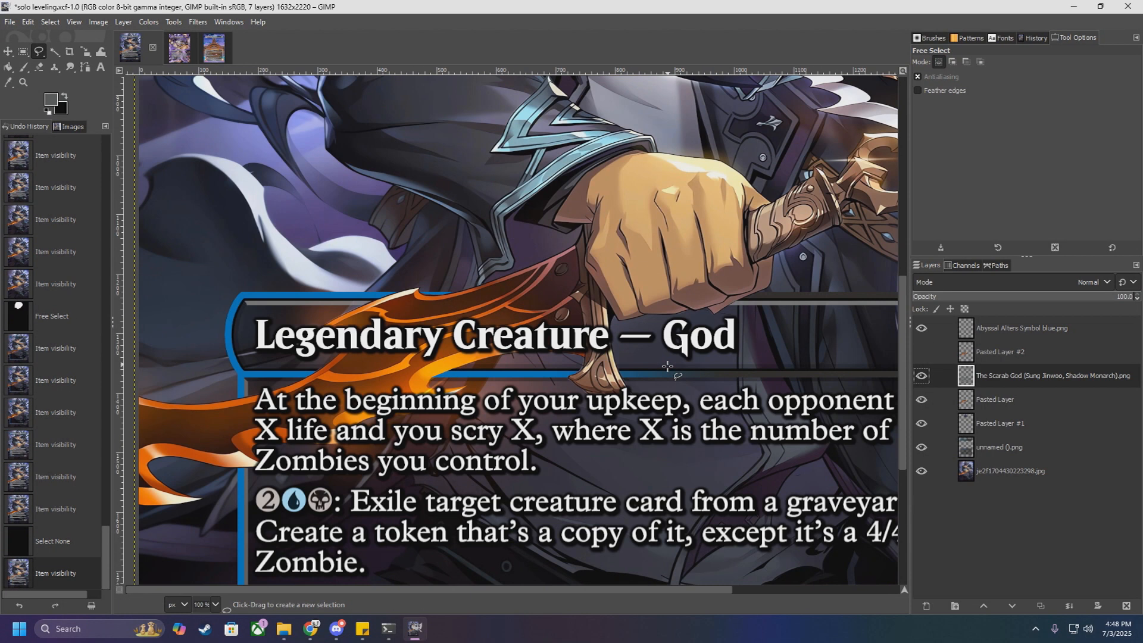
pyautogui.scroll(3, 665, 358)
pyautogui.scroll(-8, 669, 360)
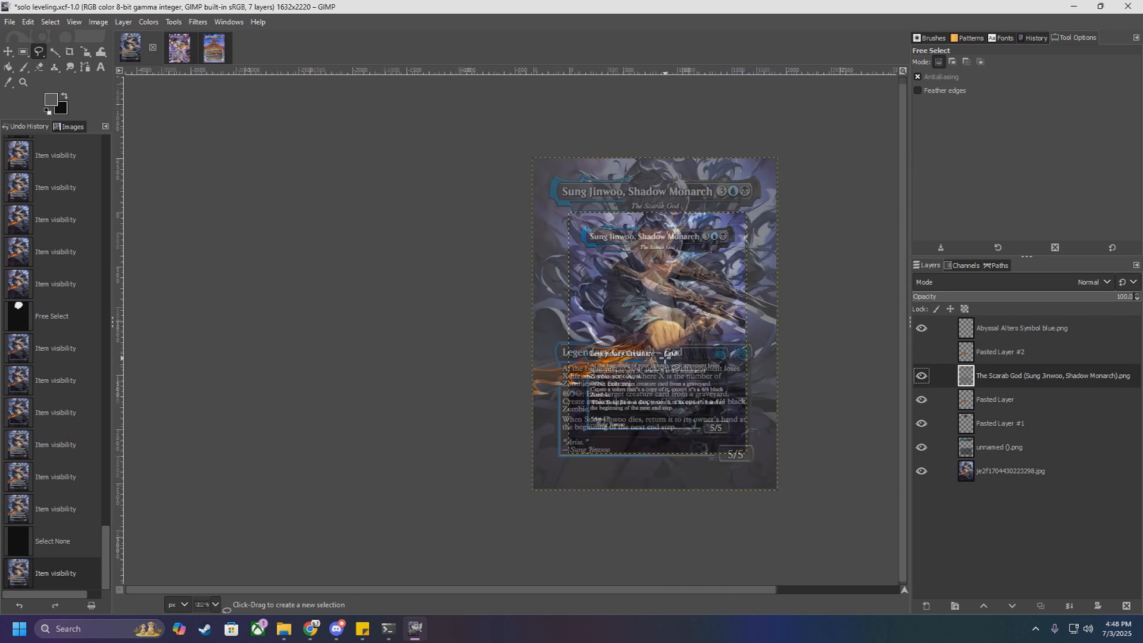
pyautogui.scroll(2, 693, 354)
pyautogui.scroll(3, 700, 346)
pyautogui.scroll(-3, 702, 335)
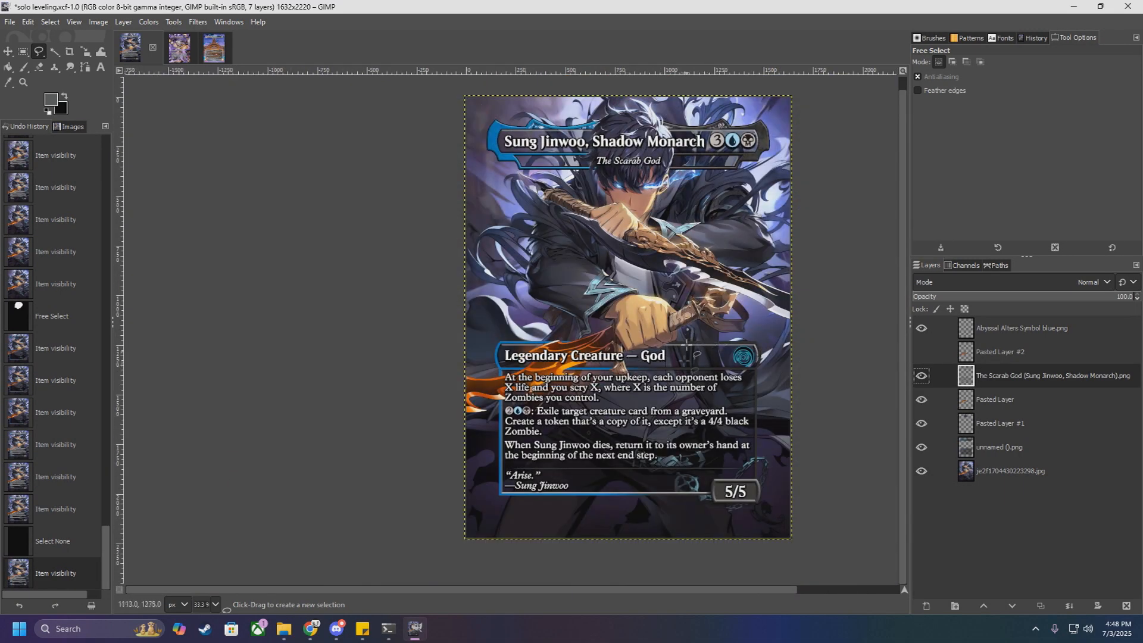
pyautogui.scroll(2, 659, 364)
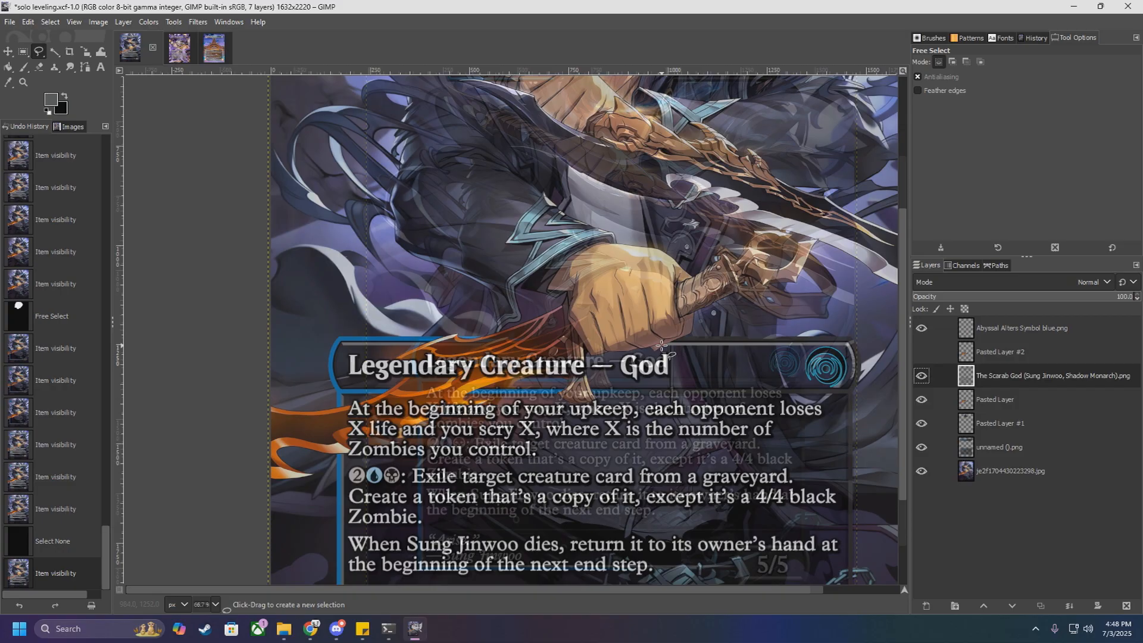
pyautogui.scroll(-3, 516, 370)
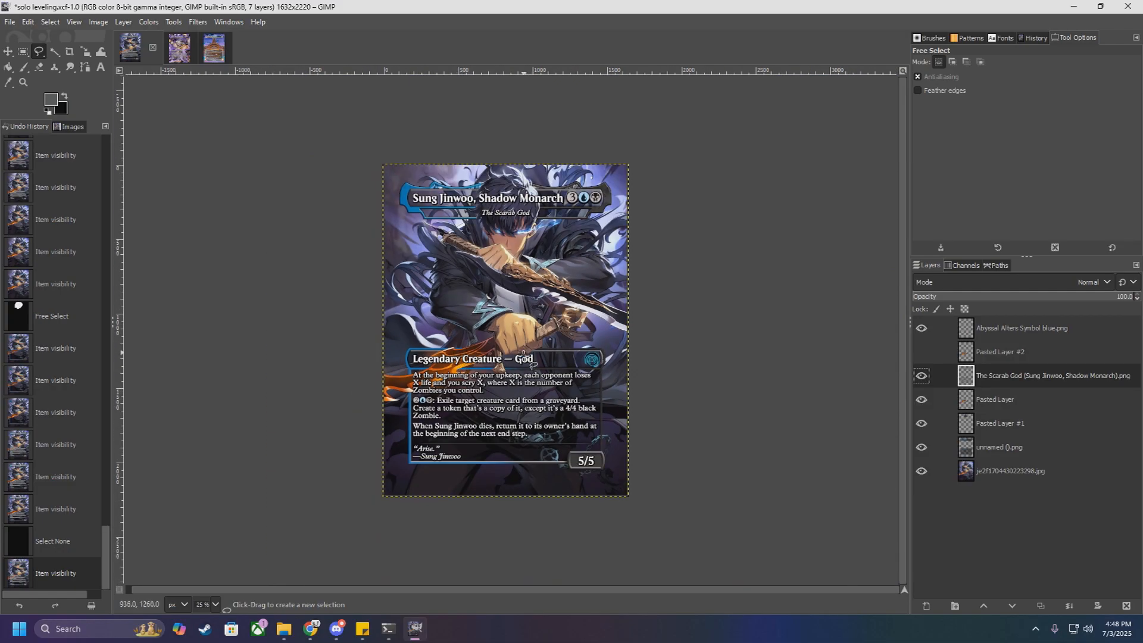
pyautogui.scroll(2, 517, 322)
pyautogui.scroll(-1, 514, 316)
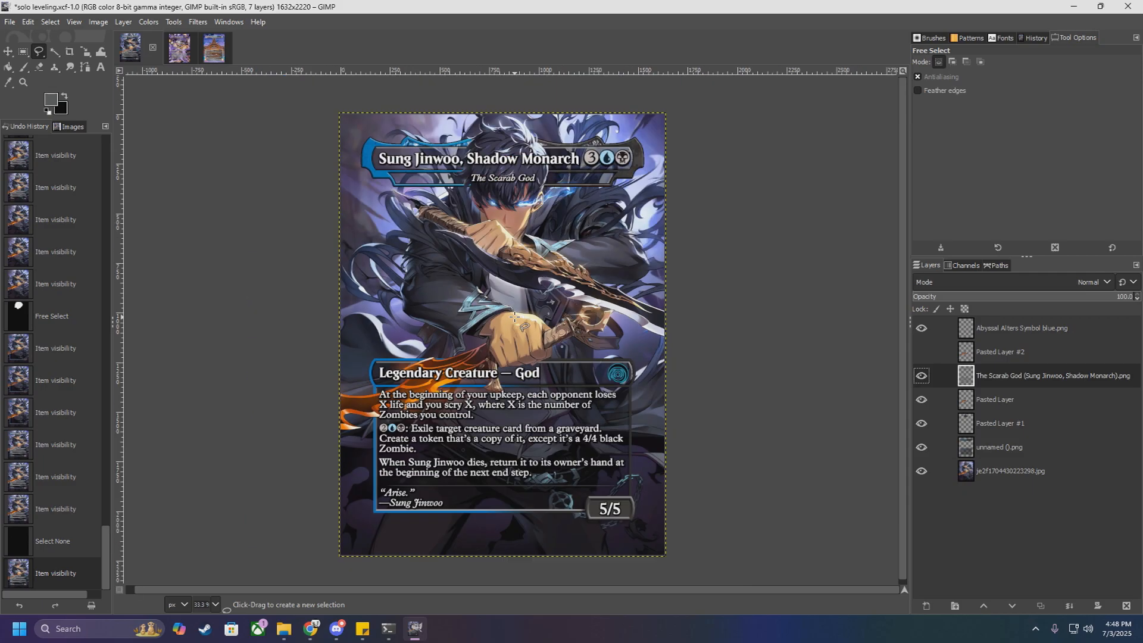